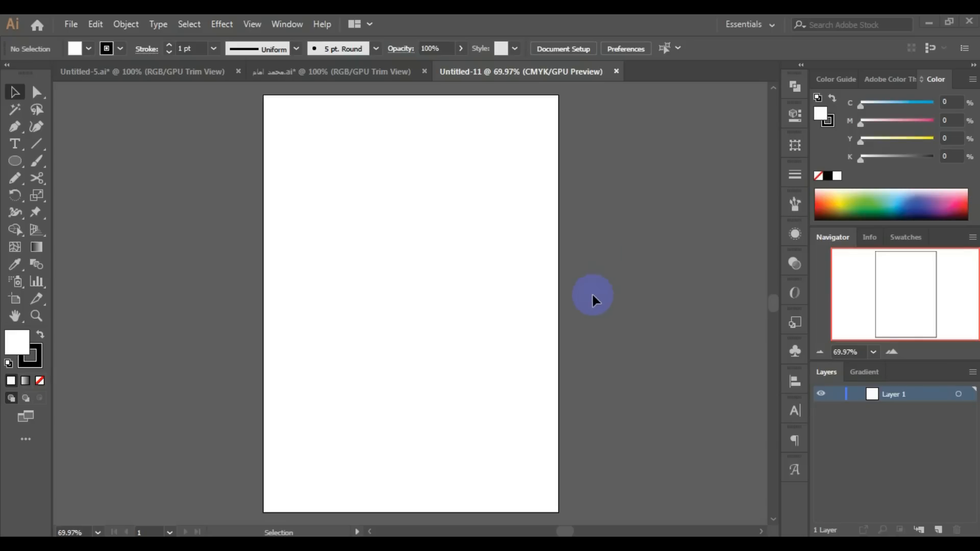
Switch to Chrome and preview the digital art portrait of the man in a grey suit on an orange background.
key("alt+Tab")
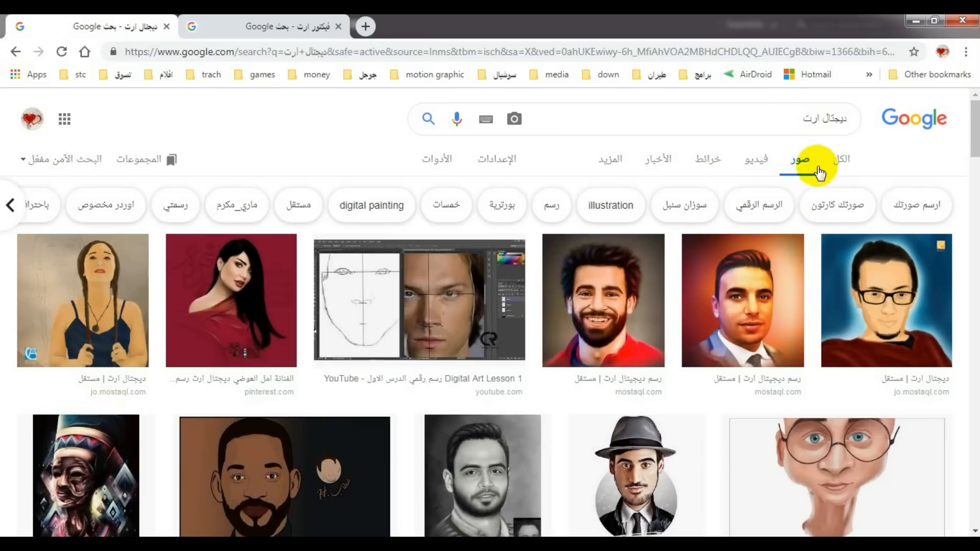
double_click(812, 120)
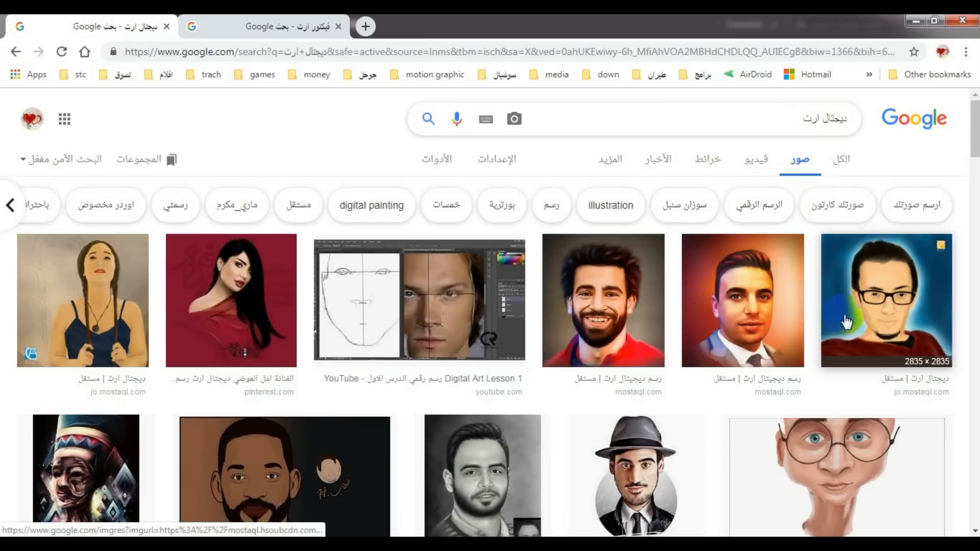
left_click(726, 325)
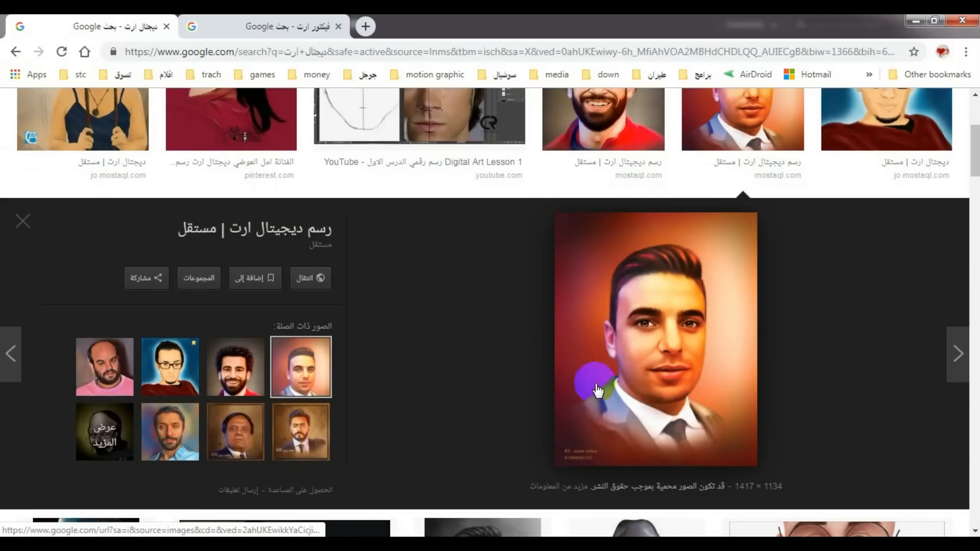
right_click(663, 345)
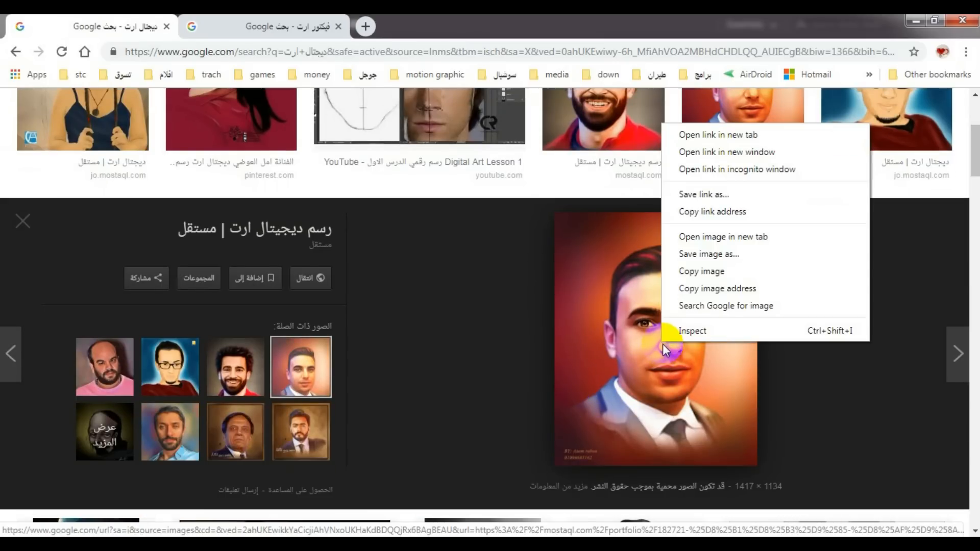
left_click(715, 252)
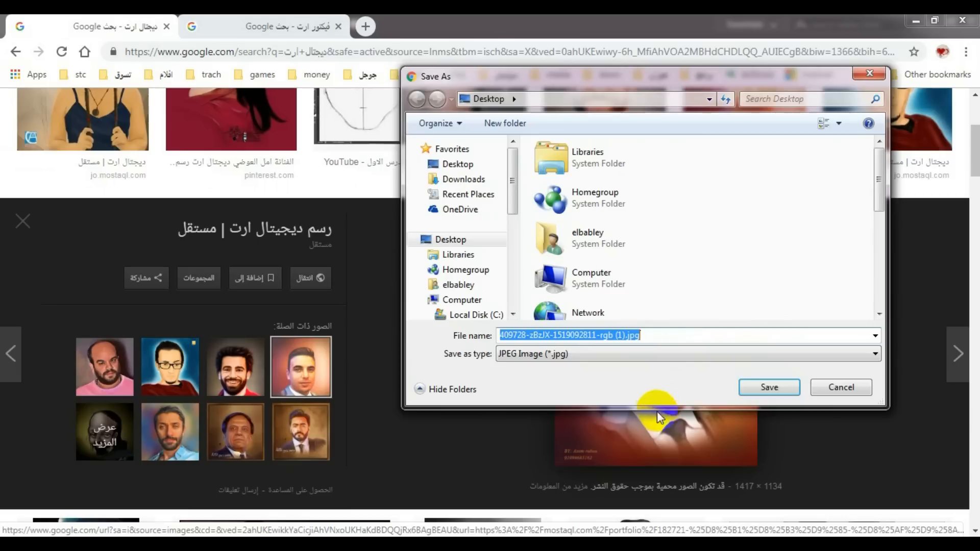
left_click(768, 387)
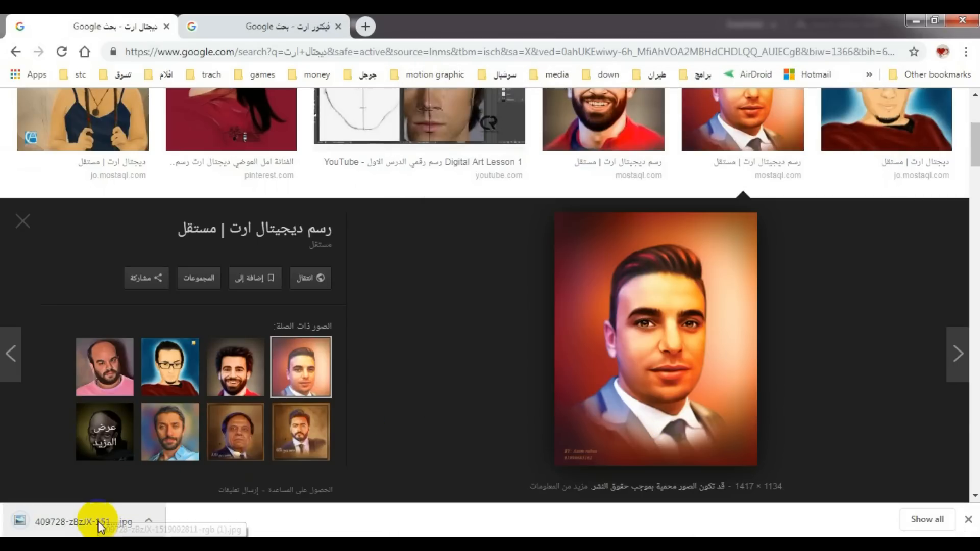
Open the downloaded suit portrait and examine the shading of its hair, eyes, nose and skin up close, closing the viewer when done.
left_click(98, 521)
scroll(525, 243, "up", 3)
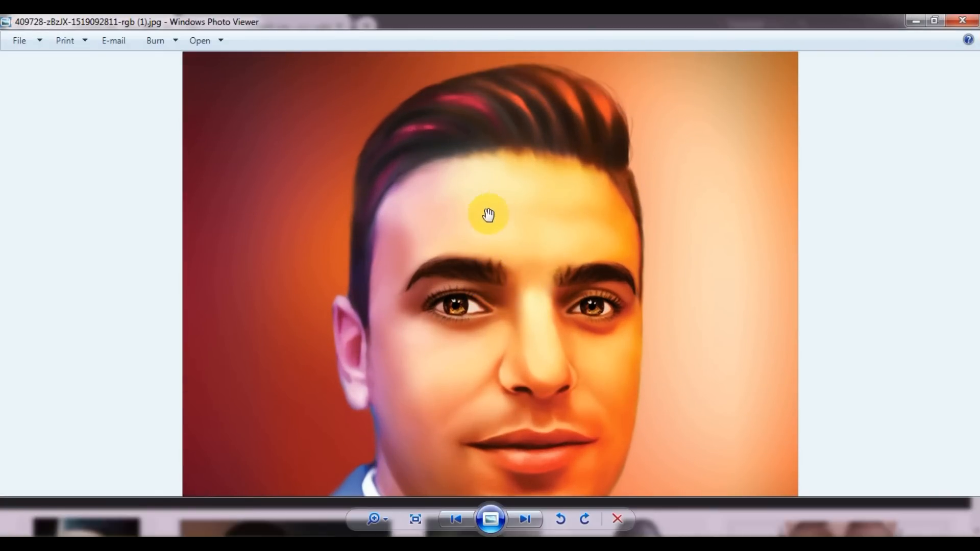
left_click(426, 262)
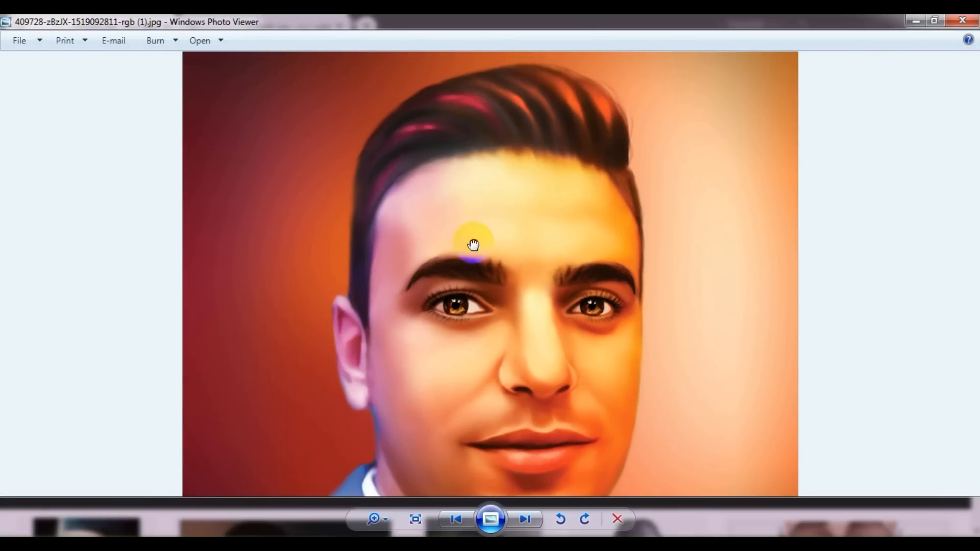
left_click_drag(469, 265, 466, 186)
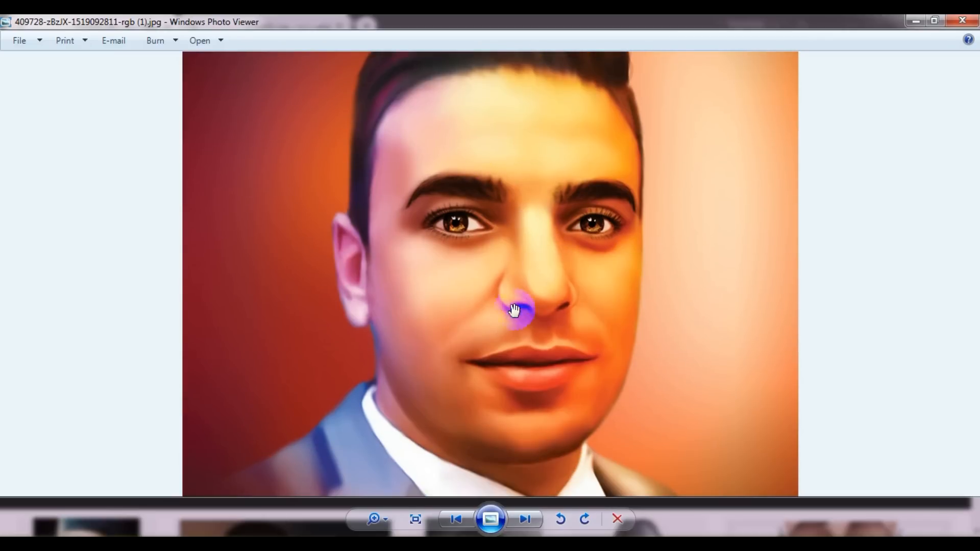
left_click_drag(494, 308, 474, 348)
left_click_drag(521, 210, 525, 281)
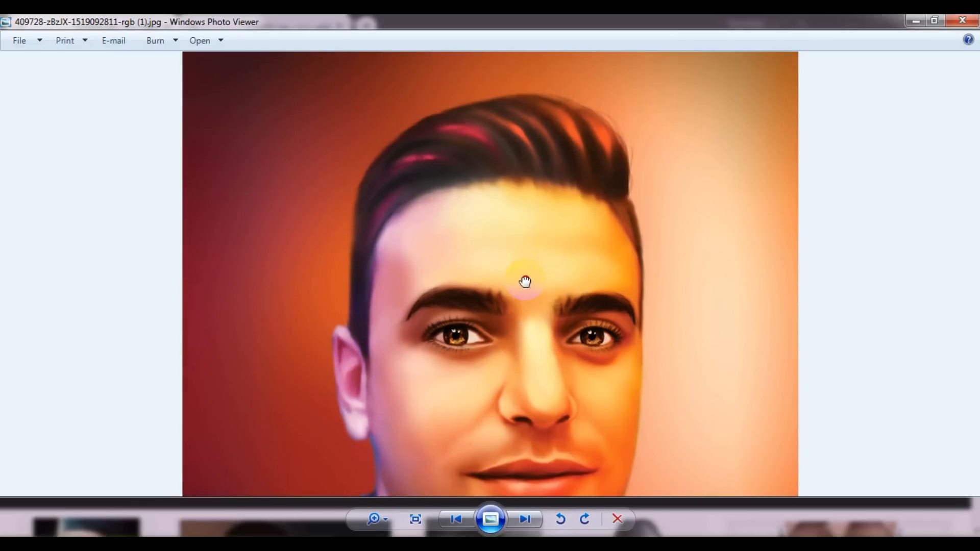
left_click_drag(529, 322, 529, 305)
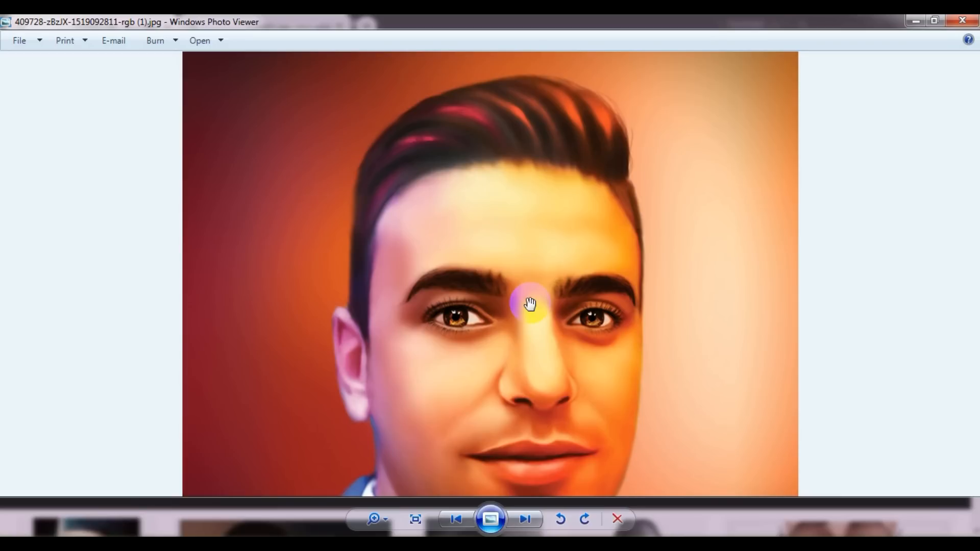
left_click_drag(534, 390, 552, 237)
left_click_drag(538, 332, 545, 267)
left_click_drag(542, 202, 545, 278)
left_click(965, 23)
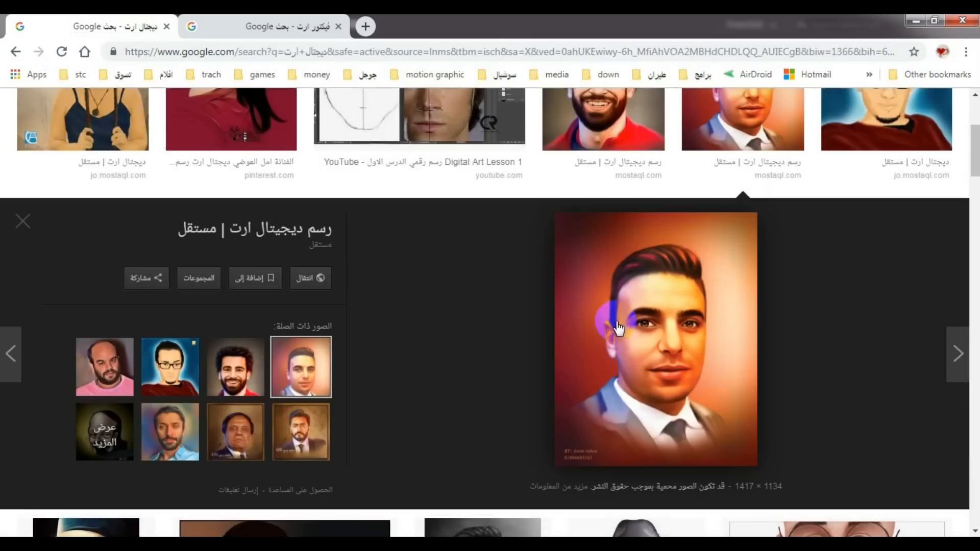
In the vector art image results, preview the portrait with blue glasses and the one beside the round black فيكتور ارت label.
left_click(272, 33)
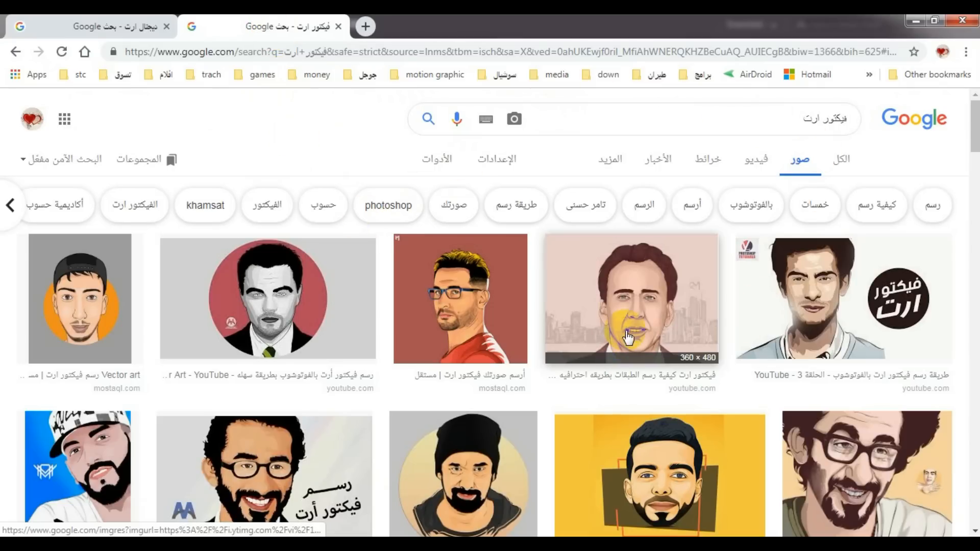
left_click(457, 329)
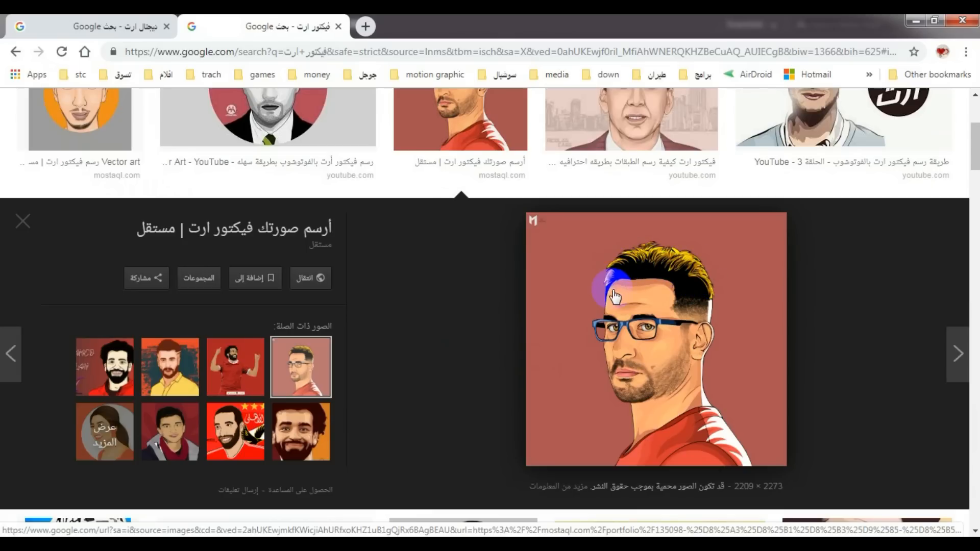
scroll(613, 301, "up", 2)
left_click(786, 245)
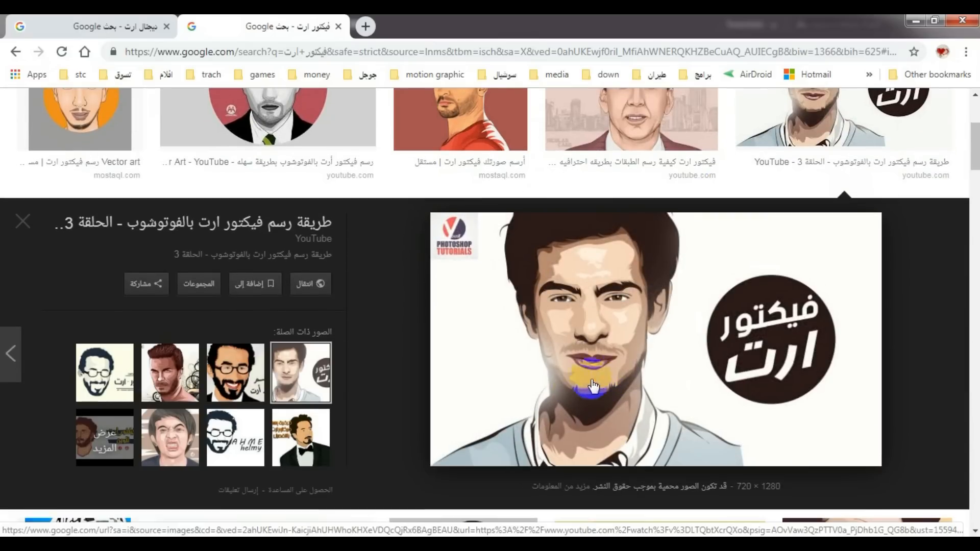
Save the previewed vector art portrait to the Desktop as maxresdefault (1).jpg.
right_click(629, 382)
left_click(686, 259)
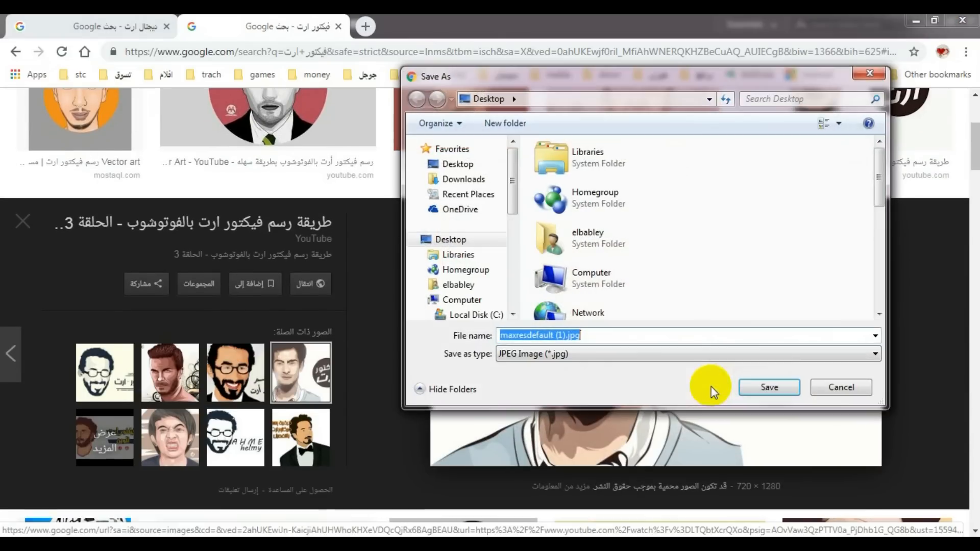
left_click(764, 387)
Open the downloaded vector portrait and examine the flat colour areas of its face up close, closing the viewer when done.
left_click(72, 521)
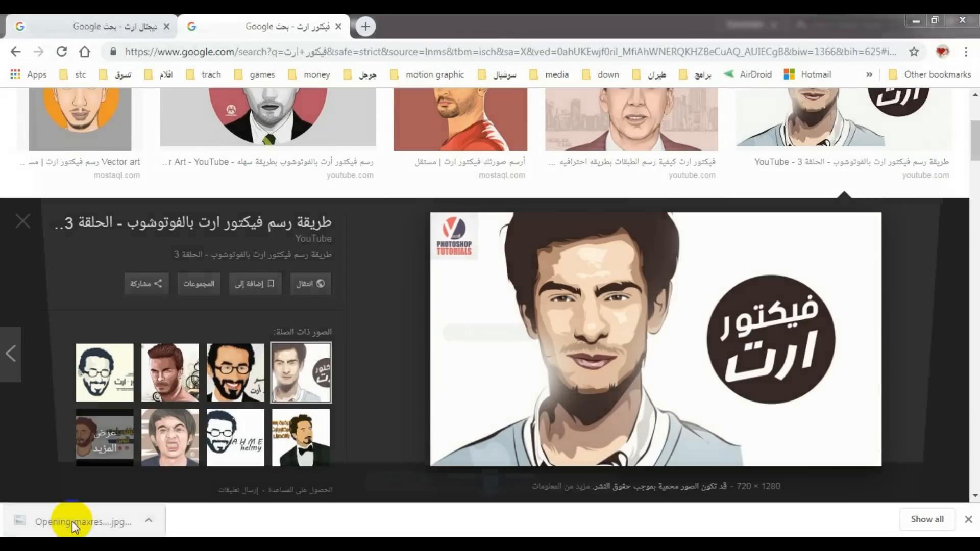
scroll(391, 212, "up", 3)
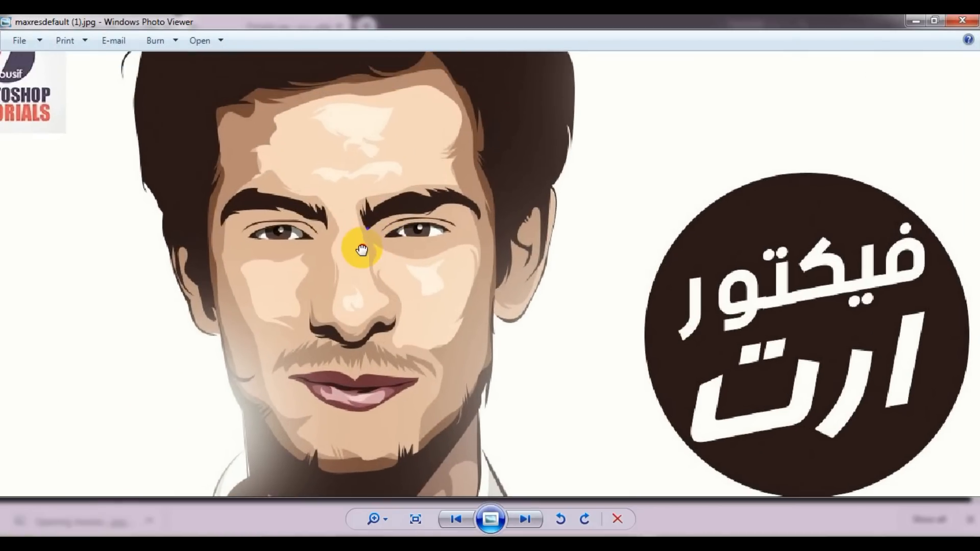
scroll(344, 175, "up", 1)
scroll(378, 130, "up", 1)
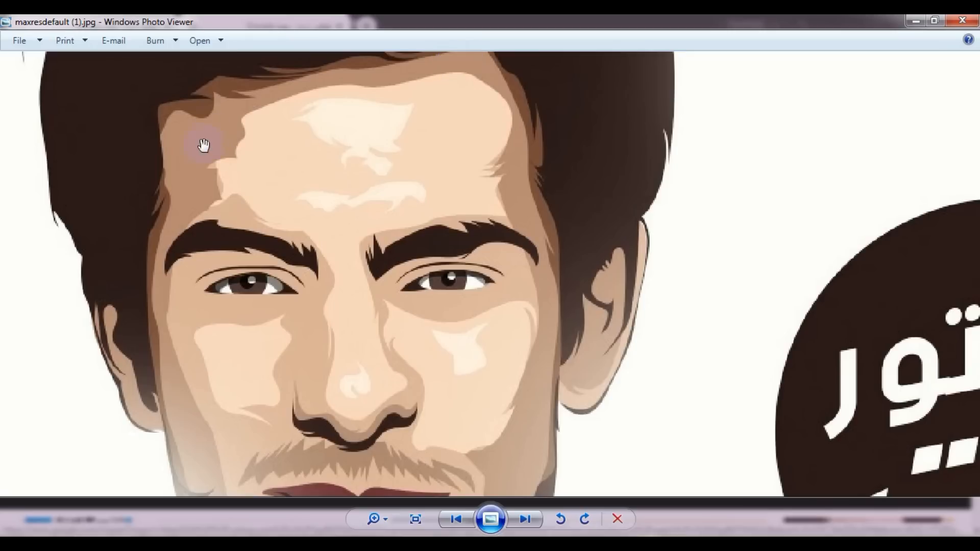
left_click_drag(201, 390, 202, 328)
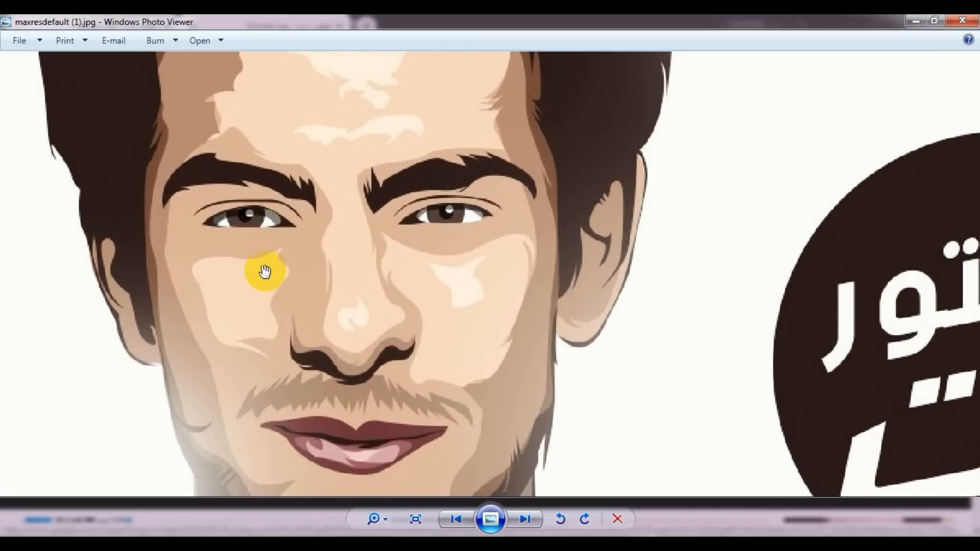
scroll(301, 302, "down", 3)
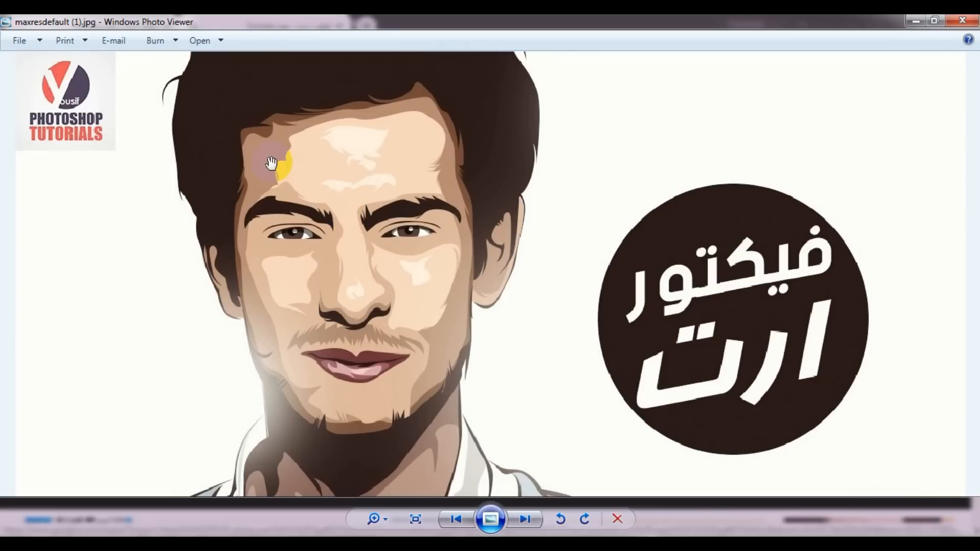
scroll(357, 301, "down", 1)
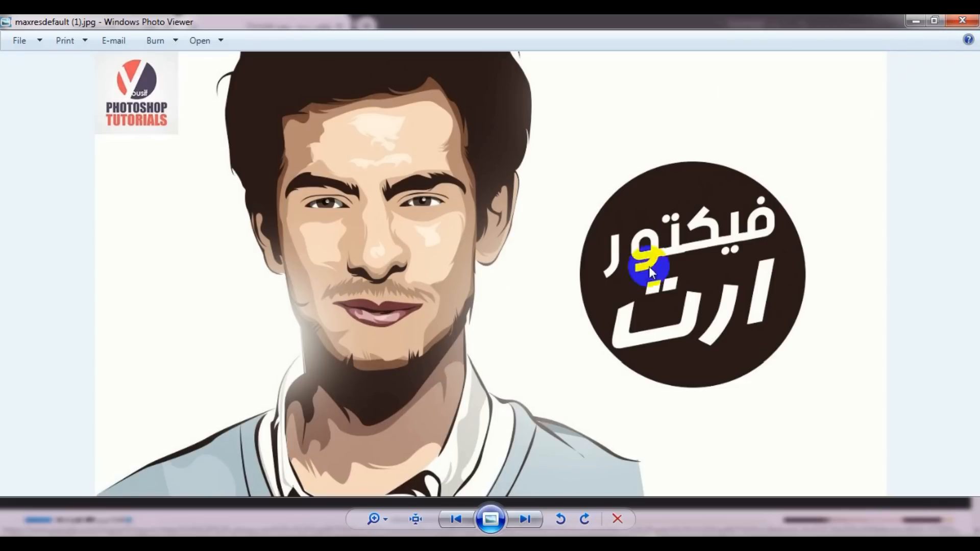
left_click(962, 22)
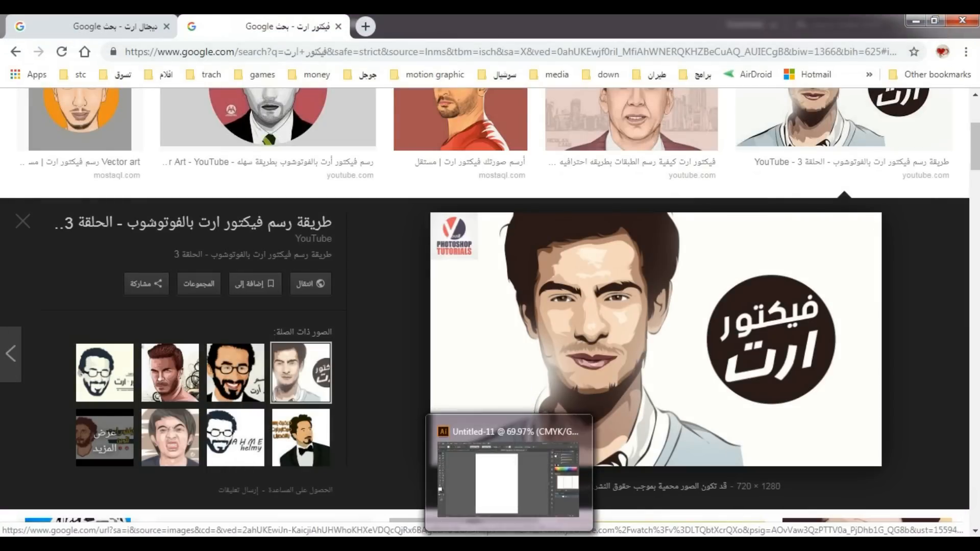
Switch to Illustrator's Untitled-5 document and compare the vector drawing with the original photo by hiding and reshowing Layer 2.
left_click(510, 546)
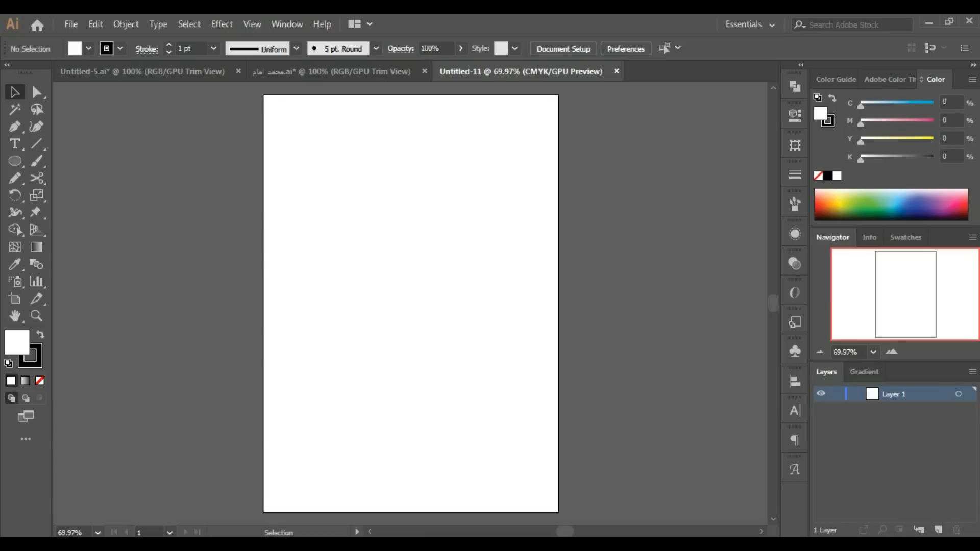
left_click(127, 75)
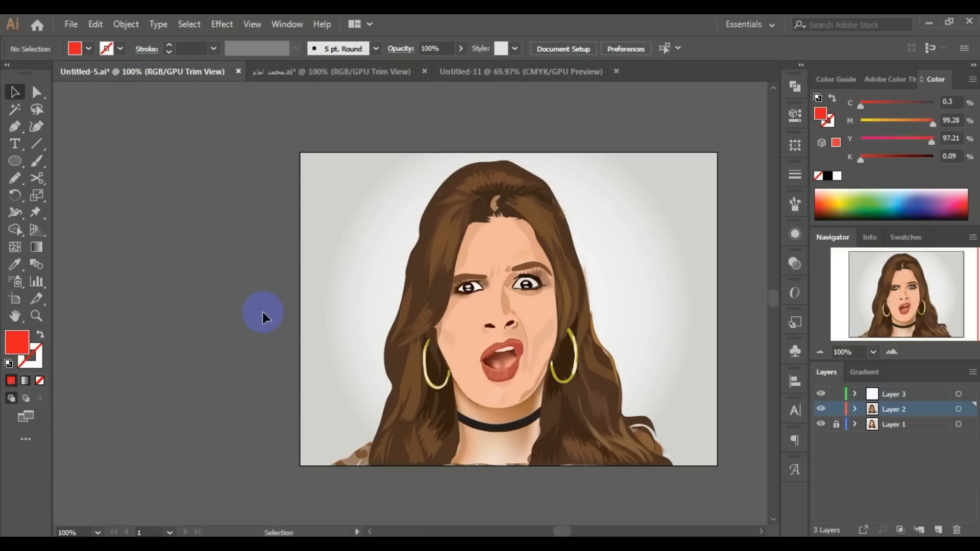
left_click(821, 410)
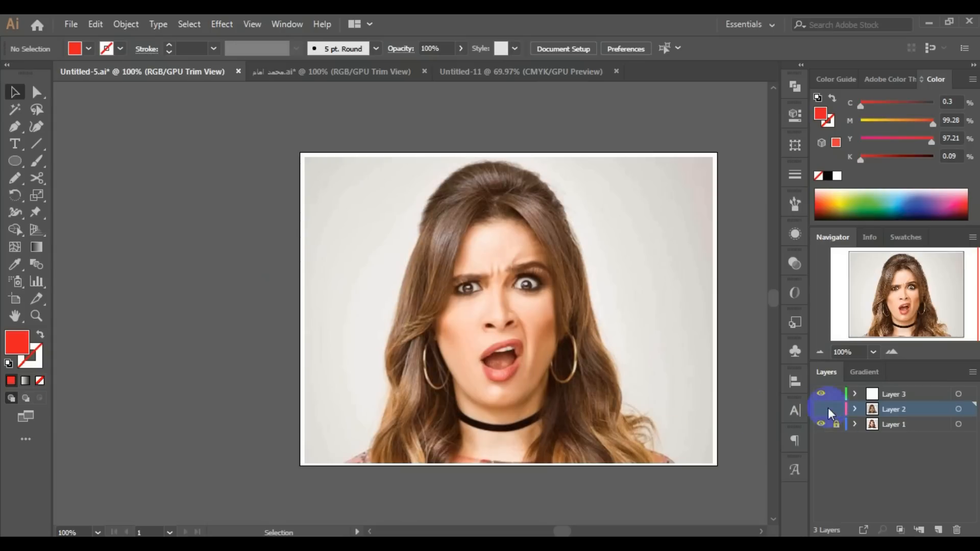
left_click(821, 409)
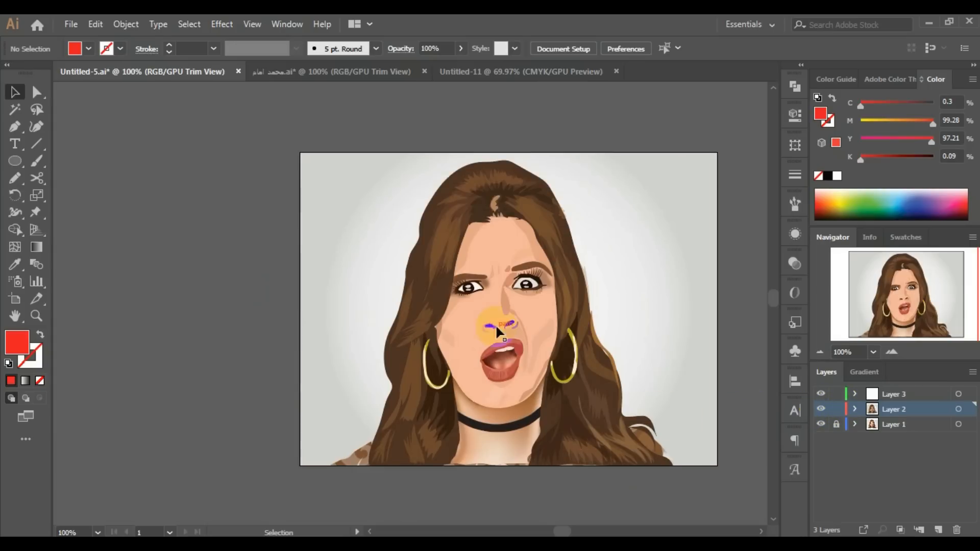
Move the shadow shape at the forehead's right edge off the woman's face onto the grey background.
left_click(489, 310, "ctrl")
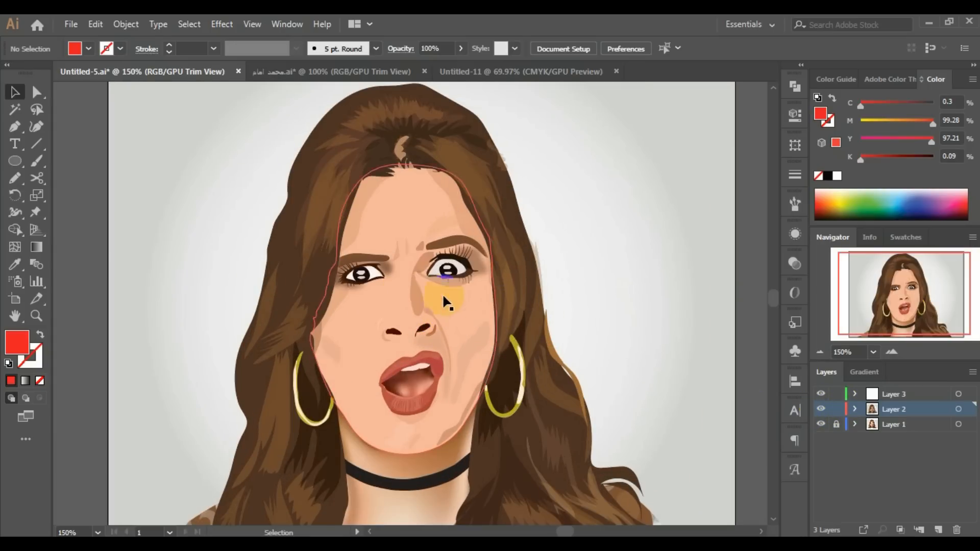
left_click_drag(456, 204, 480, 262)
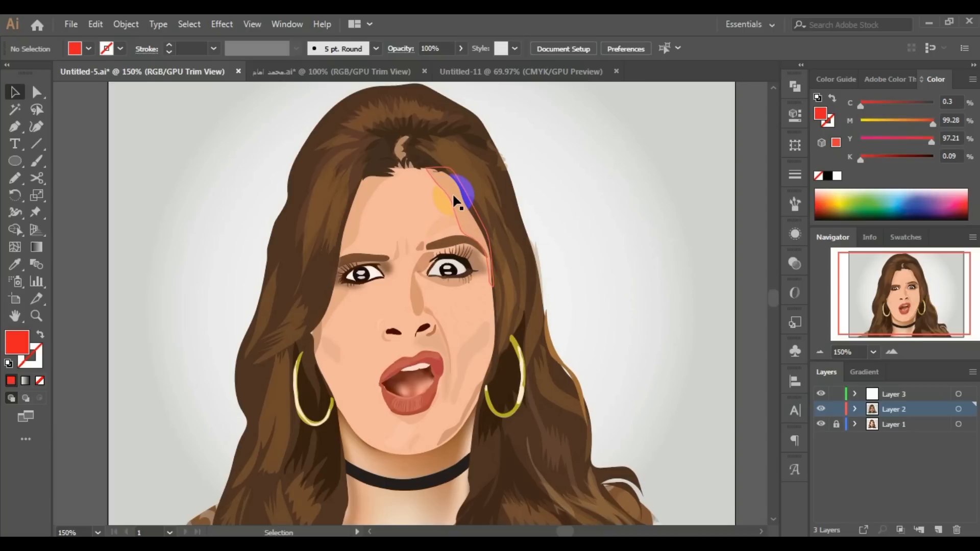
left_click(452, 192)
left_click_drag(453, 192, 557, 171)
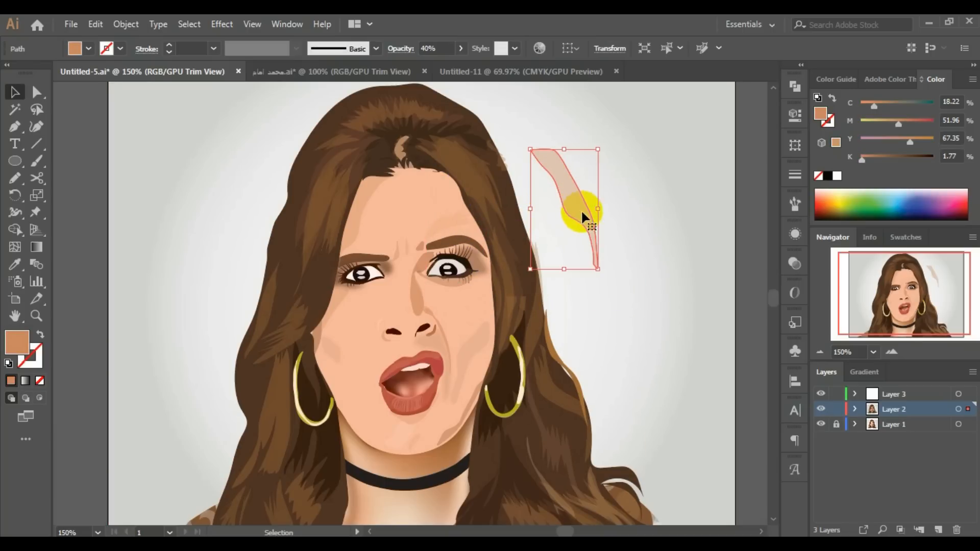
Try the shadow shape at 100% opacity, and return it to 40%.
left_click(795, 263)
left_click(733, 279)
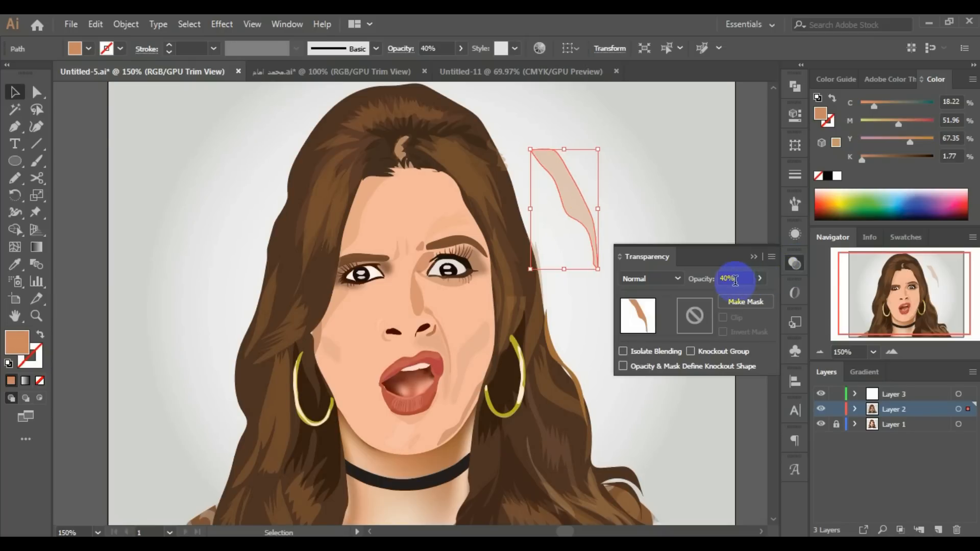
left_click(760, 278)
left_click_drag(754, 296, 777, 303)
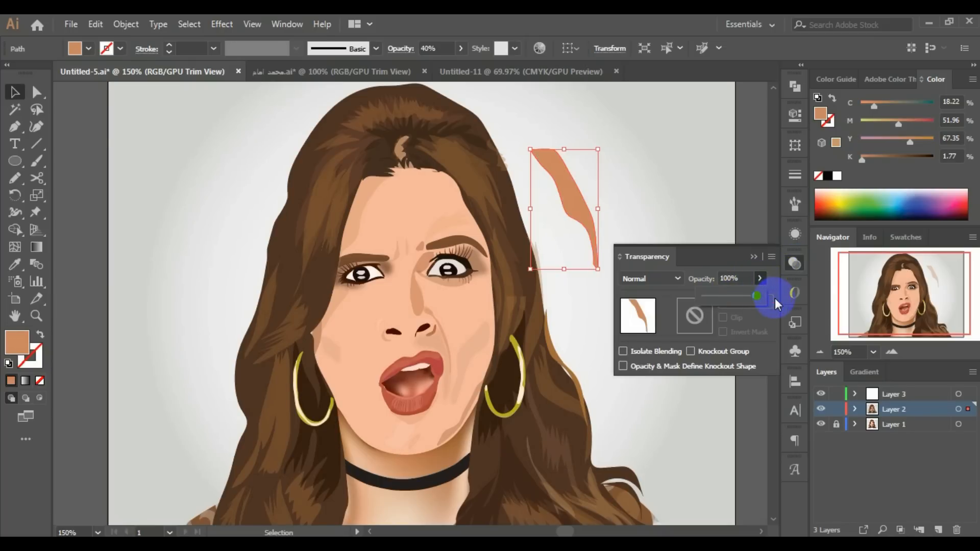
left_click(726, 295)
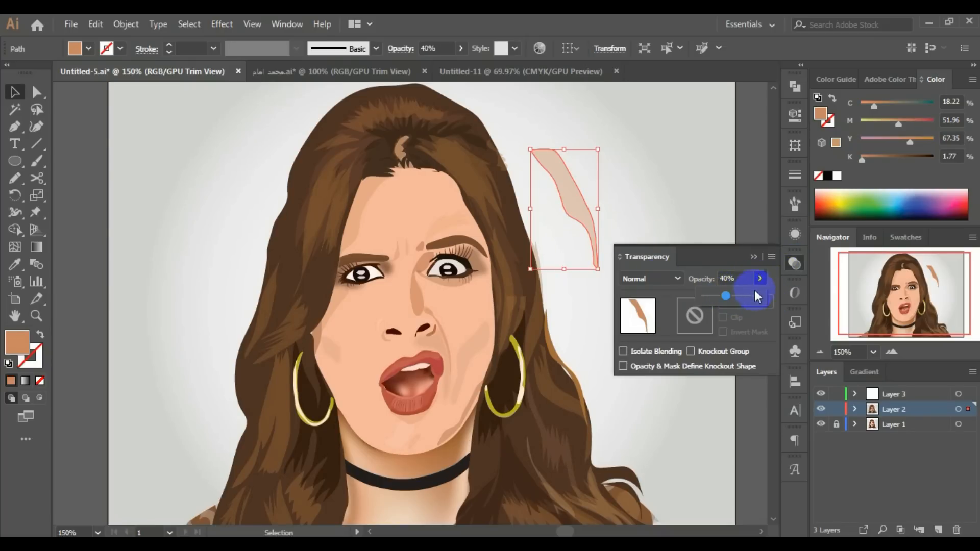
Move the shadow shape back to the right edge of the forehead and select the background rectangle.
left_click(590, 231)
left_click_drag(572, 204, 471, 223)
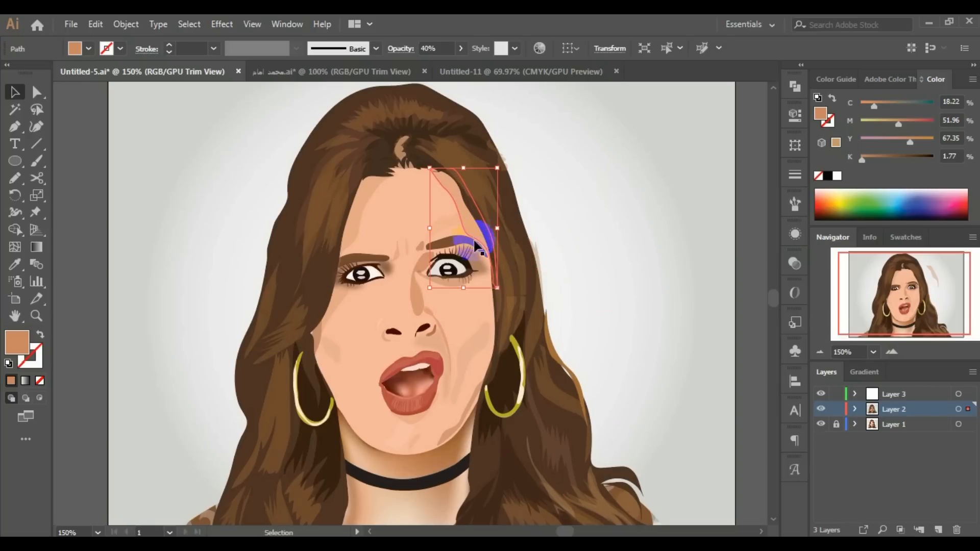
left_click(639, 227)
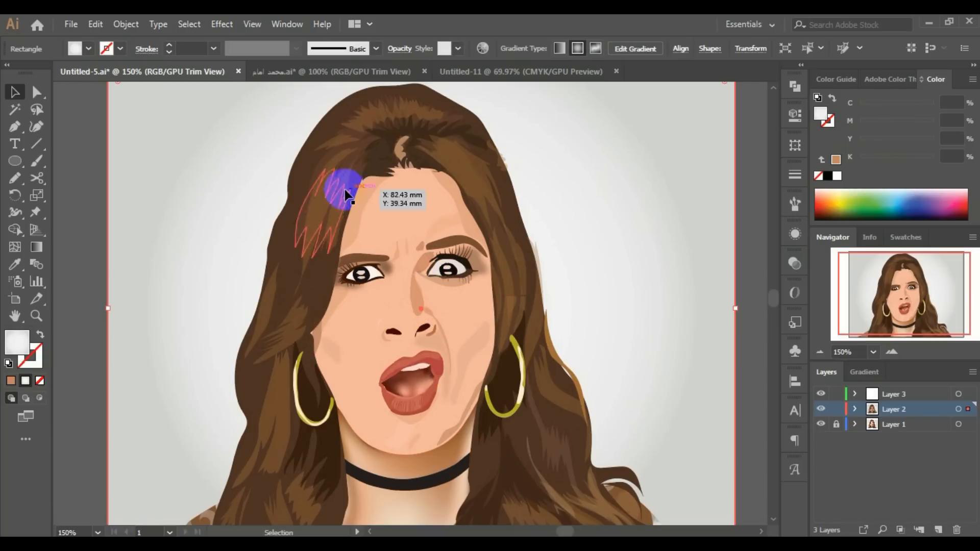
Try moving three hair strand shapes off the head onto the grey background, undo the moves, and select the background rectangle.
left_click_drag(348, 194, 262, 197)
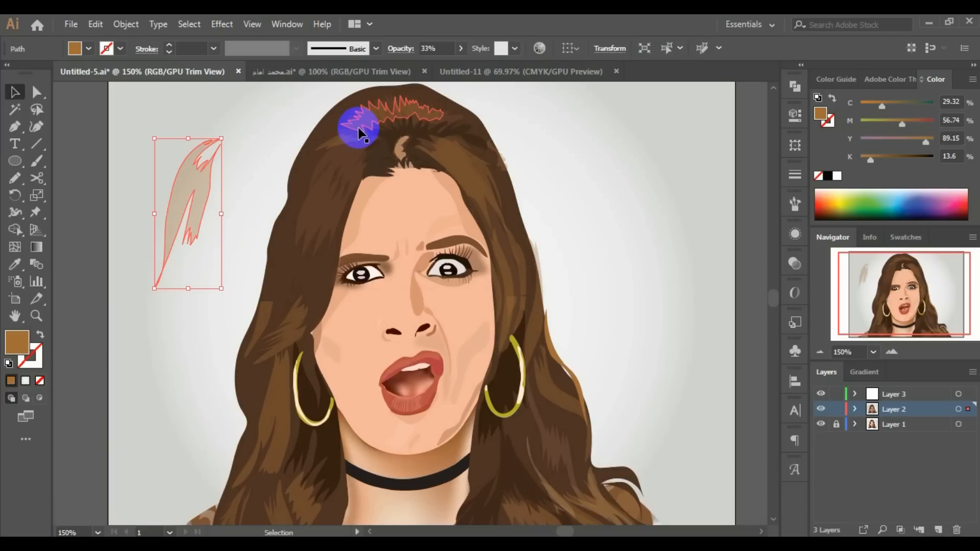
left_click_drag(360, 133, 214, 109)
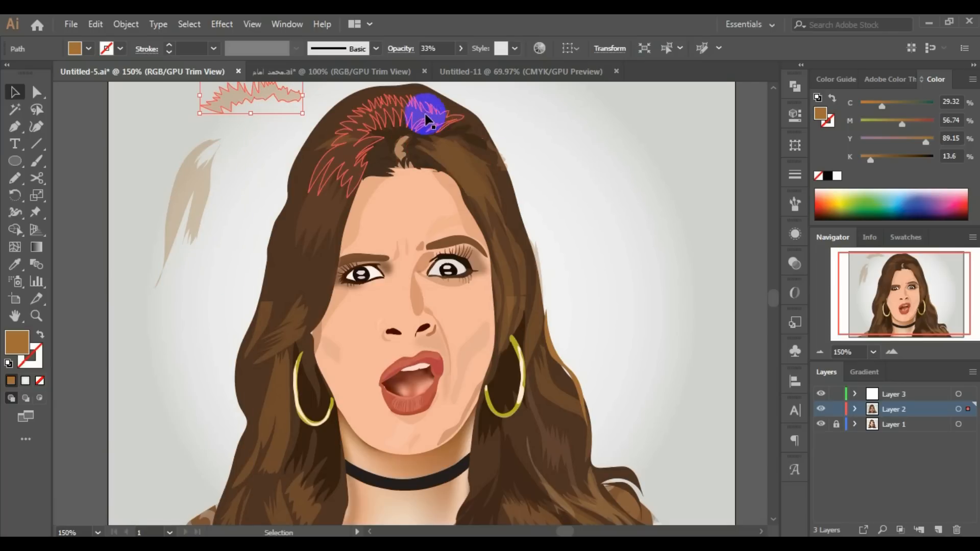
left_click_drag(427, 121, 608, 145)
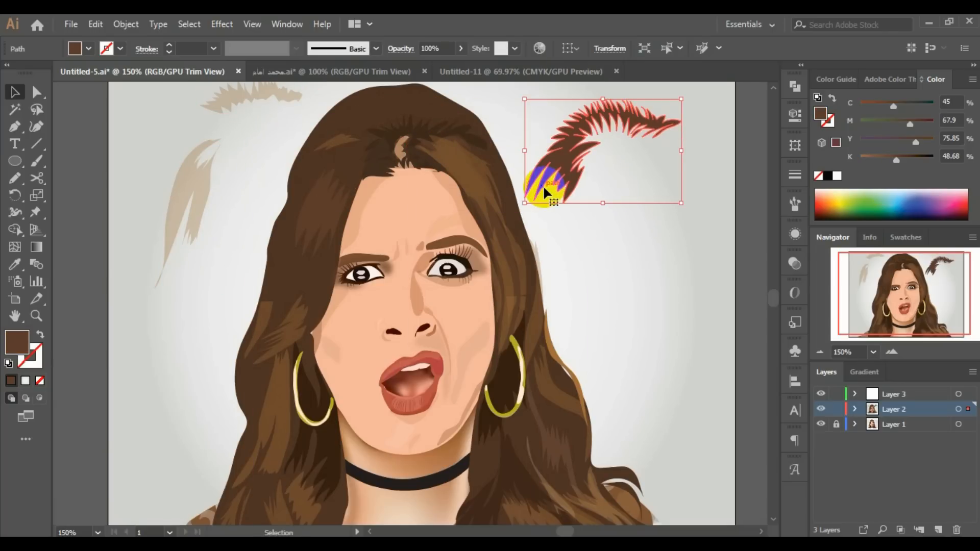
key("ctrl+z")
key("ctrl+z")
key("ctrl+z")
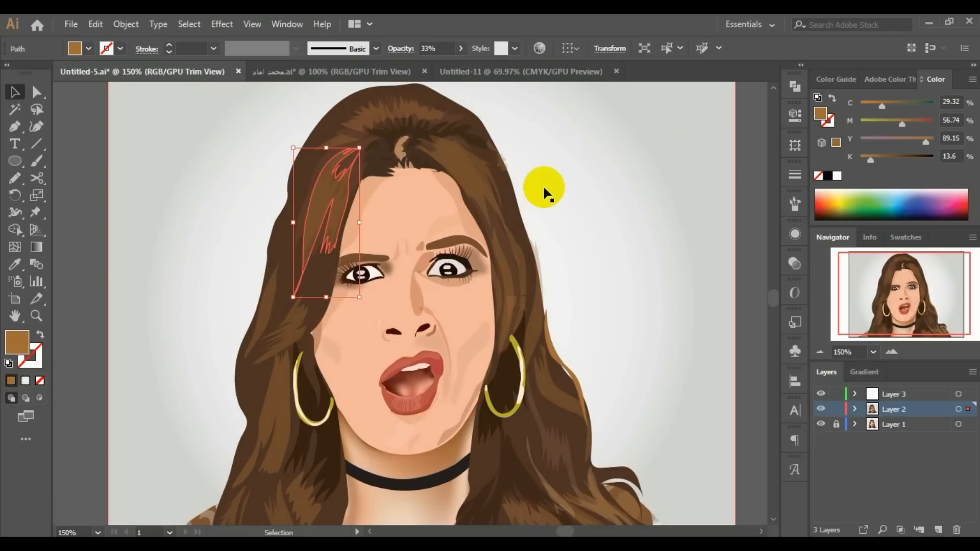
left_click(574, 185)
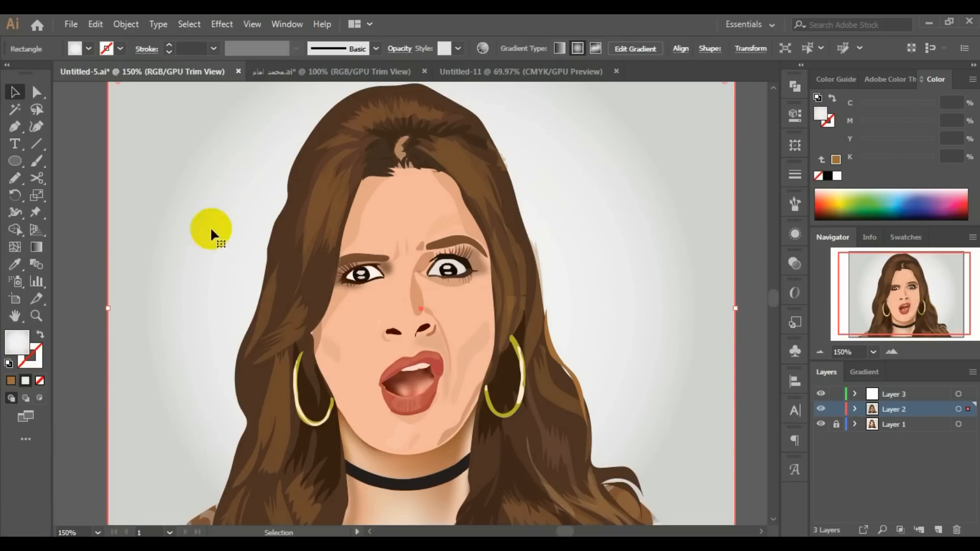
Draw a closed, curved teardrop-like shape with the Pen tool on the grey background beside the woman's hair.
left_click(16, 129)
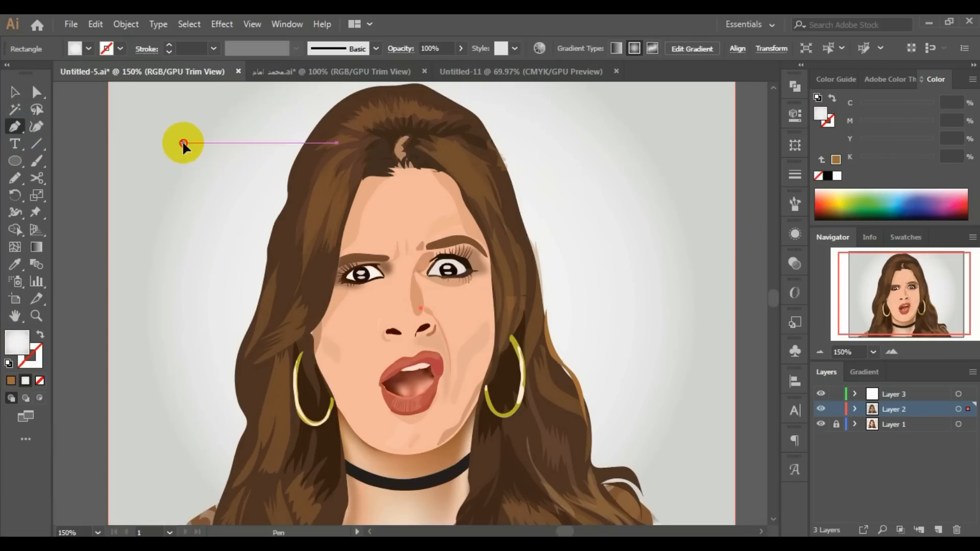
left_click(182, 142)
left_click_drag(199, 171, 191, 189)
left_click_drag(169, 227, 150, 219)
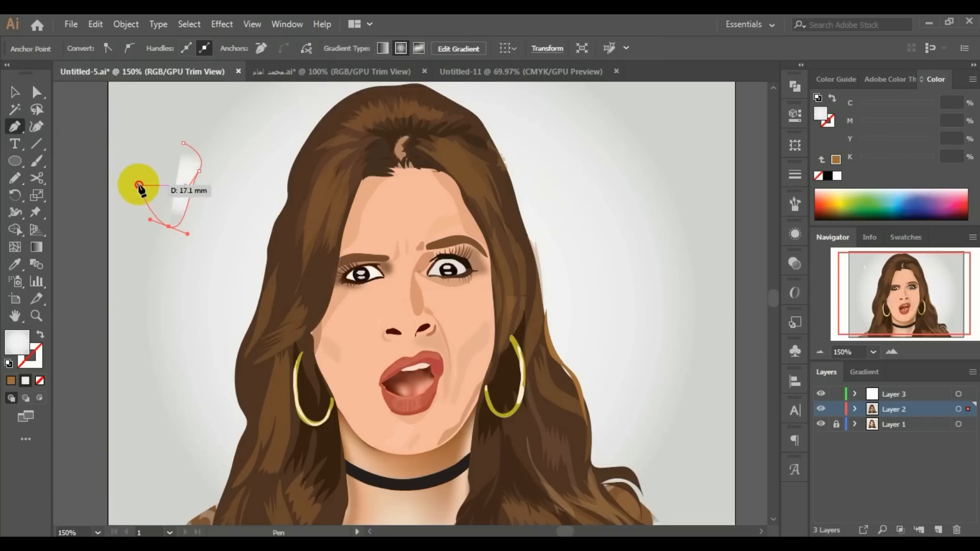
left_click_drag(138, 185, 154, 137)
left_click(182, 142)
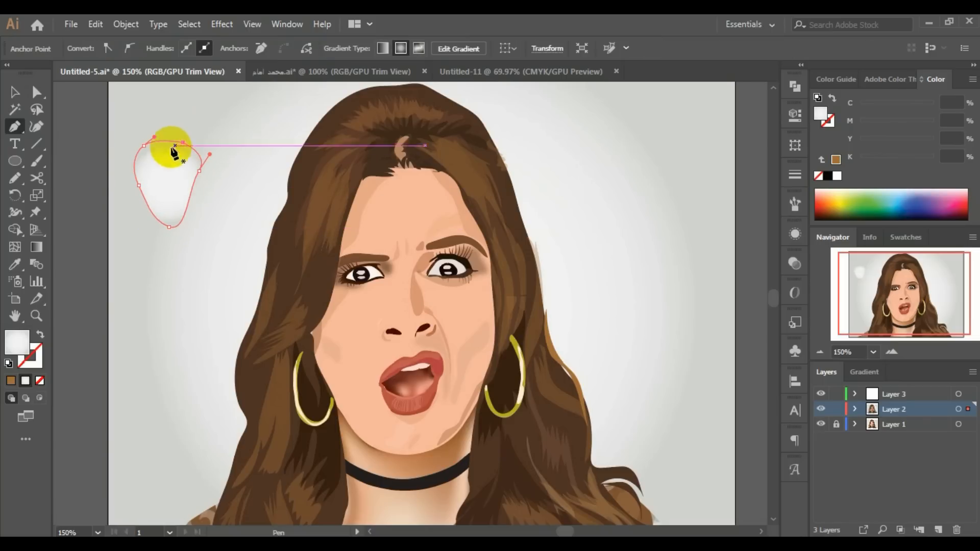
Fill the teardrop-like shape with black, and delete it from the background.
left_click(14, 92)
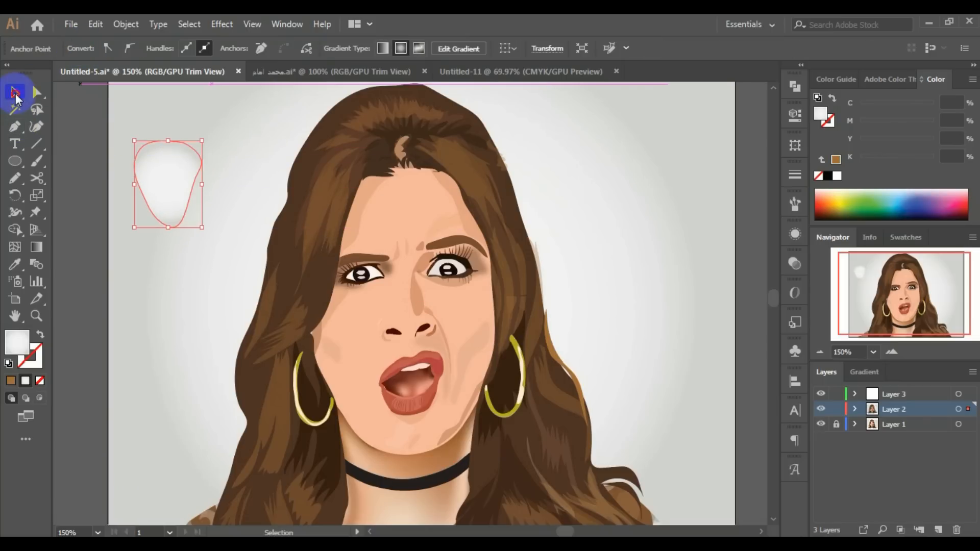
left_click(155, 164)
left_click(88, 48)
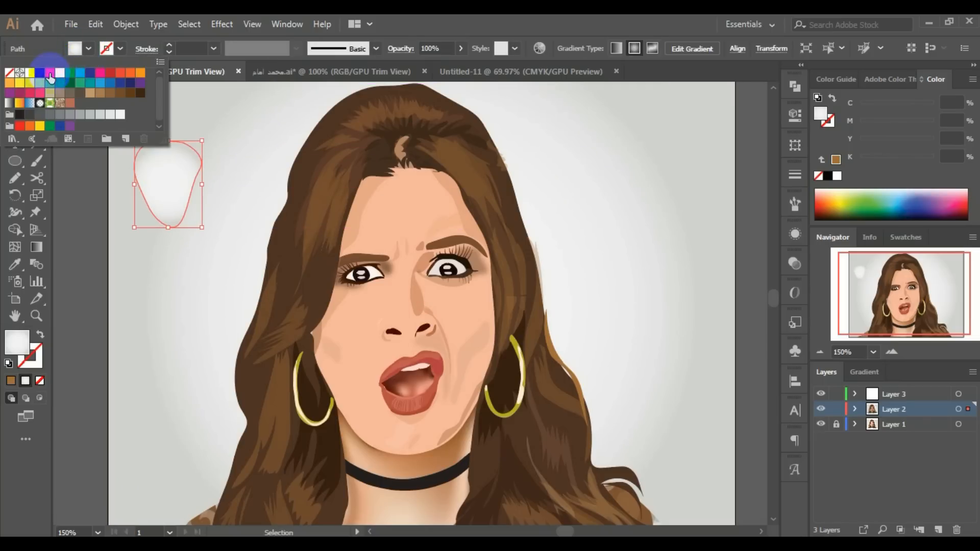
left_click(41, 74)
left_click(228, 125)
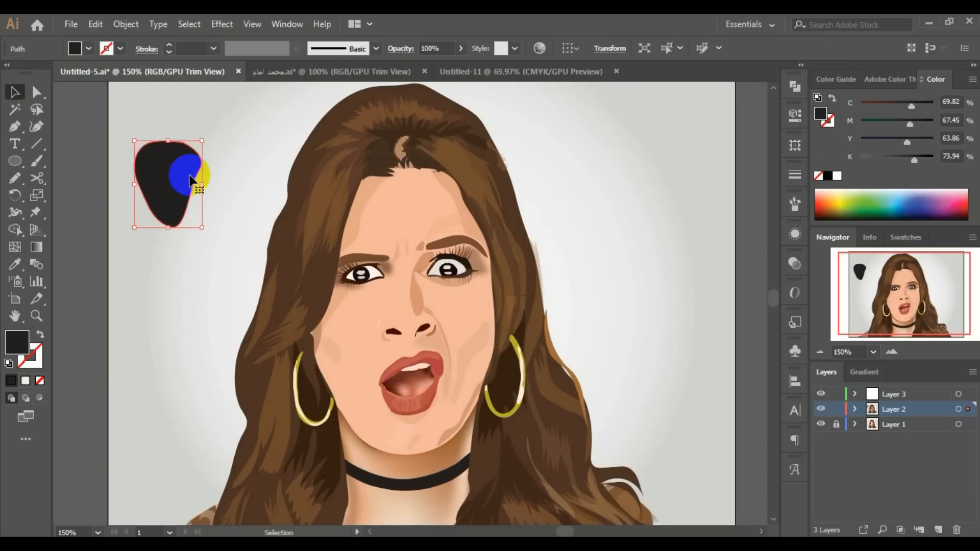
key("Delete")
Draw a closed, winding S-like shape with the Pencil tool on the background beside the hair, and undo it.
left_click(15, 193)
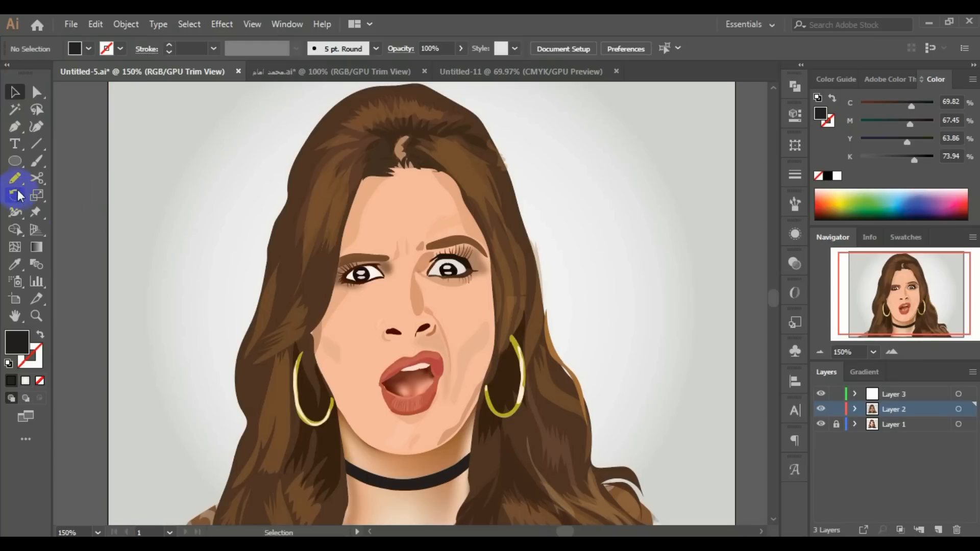
left_click(14, 180)
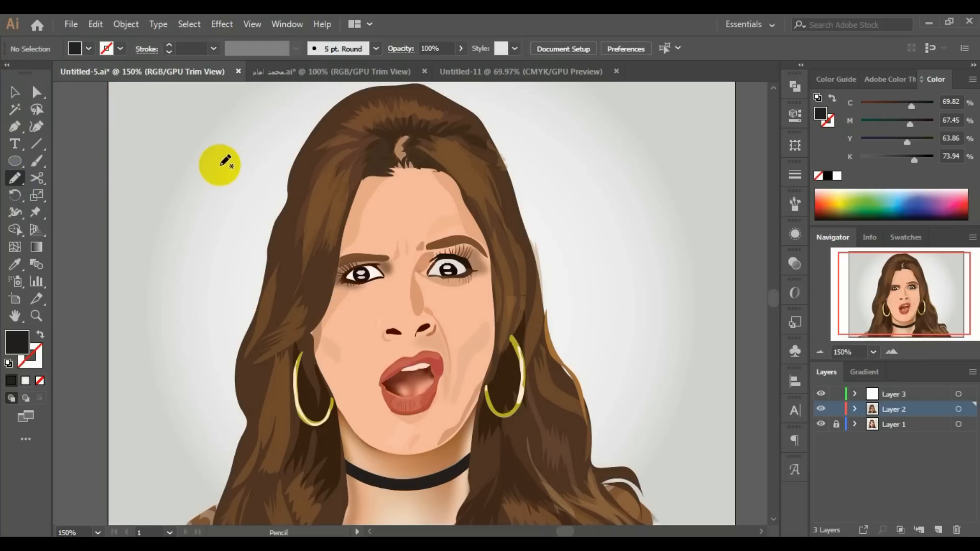
mouse_move(210, 168)
left_mouse_down()
mouse_move(212, 212)
mouse_move(173, 221)
mouse_move(204, 249)
mouse_move(182, 263)
mouse_move(160, 260)
mouse_move(148, 238)
mouse_move(161, 206)
mouse_move(199, 199)
mouse_move(186, 143)
mouse_move(211, 117)
mouse_move(237, 120)
left_mouse_up()
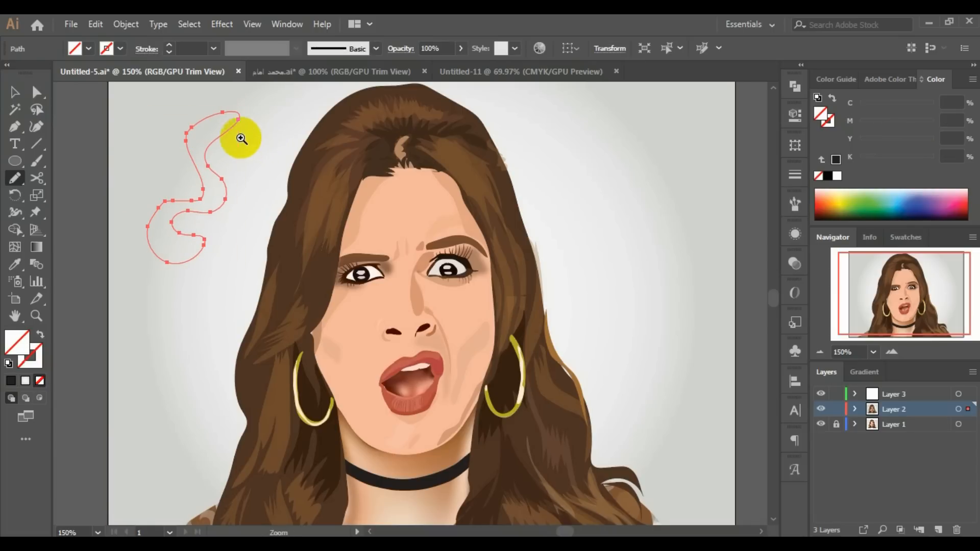
left_click(240, 124, "ctrl")
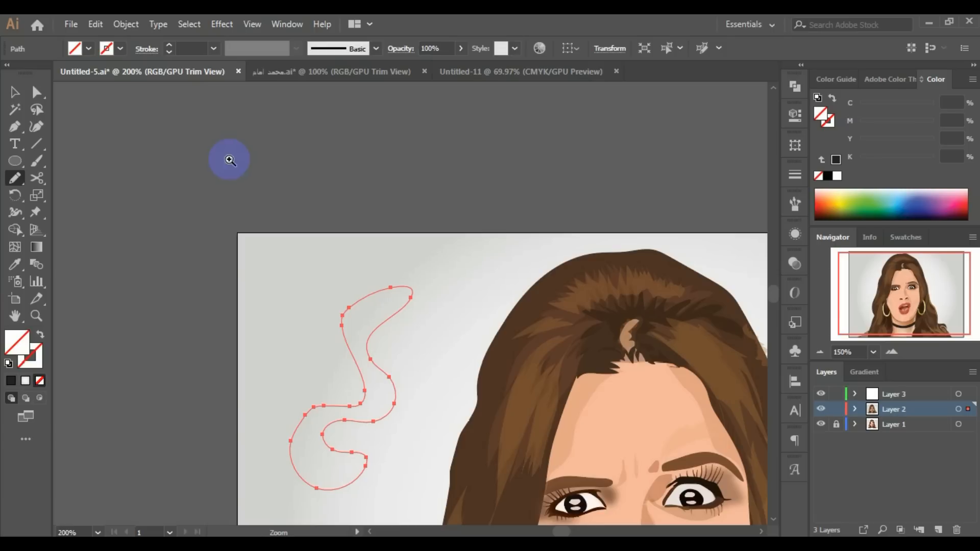
left_click(372, 325, "ctrl")
left_click(372, 325, "ctrl")
left_click(372, 325, "ctrl")
left_click_drag(524, 358, 414, 222)
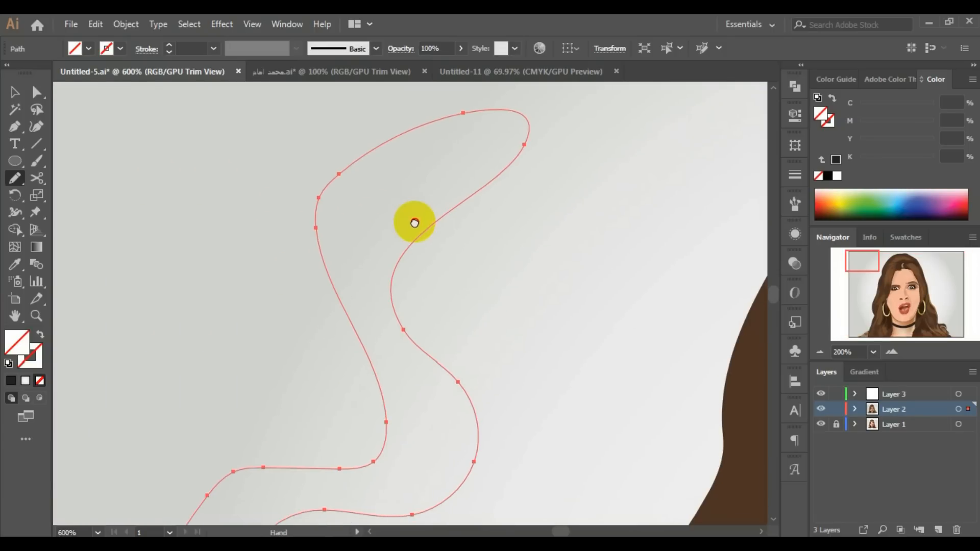
left_click(437, 265, "ctrl+alt")
left_click_drag(384, 348, 373, 235)
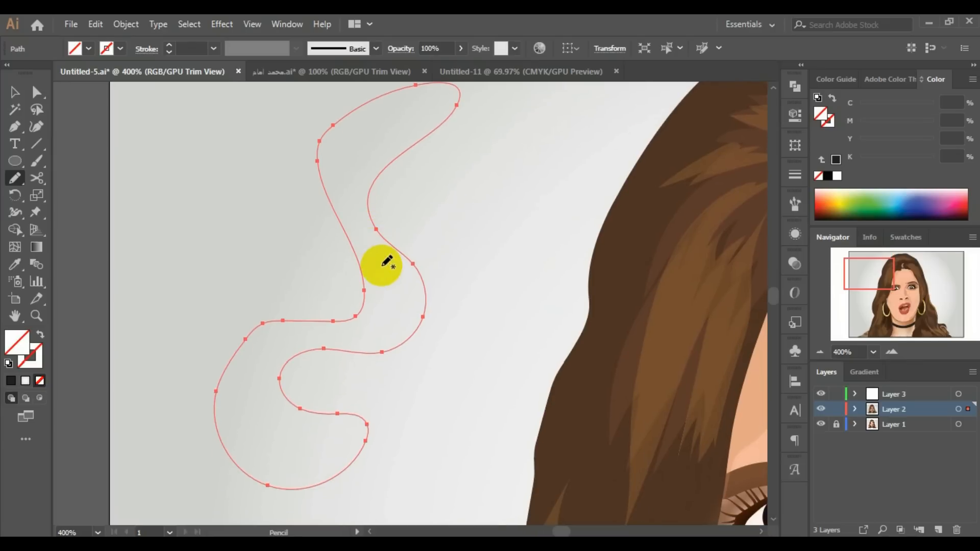
key("ctrl+z")
Draw a curved drop shape with the Pencil tool in consecutive strokes, closing the path at its starting point.
mouse_move(411, 173)
left_mouse_down()
mouse_move(361, 232)
mouse_move(381, 340)
mouse_move(326, 367)
mouse_move(252, 318)
mouse_move(255, 293)
left_mouse_up()
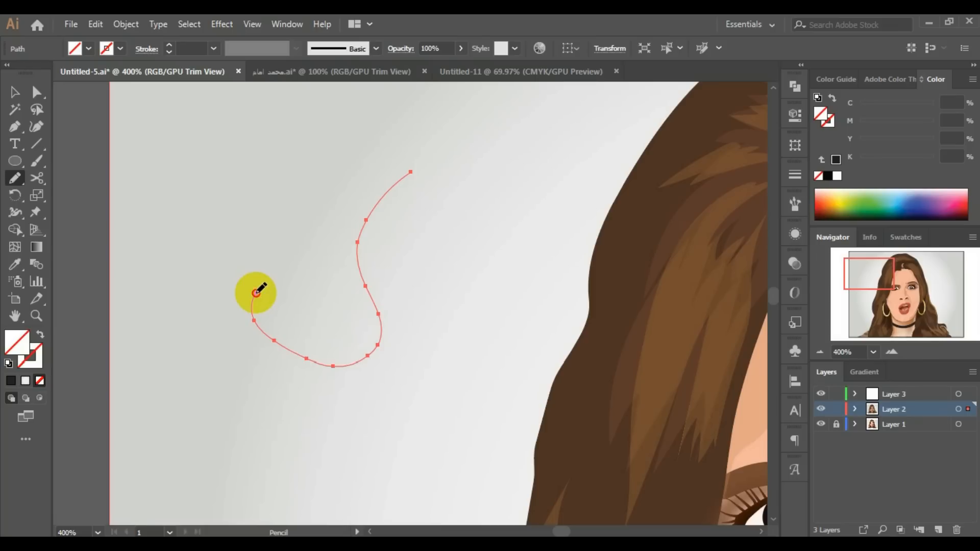
mouse_move(257, 293)
left_mouse_down()
mouse_move(283, 228)
mouse_move(330, 186)
mouse_move(387, 155)
mouse_move(411, 155)
left_mouse_up()
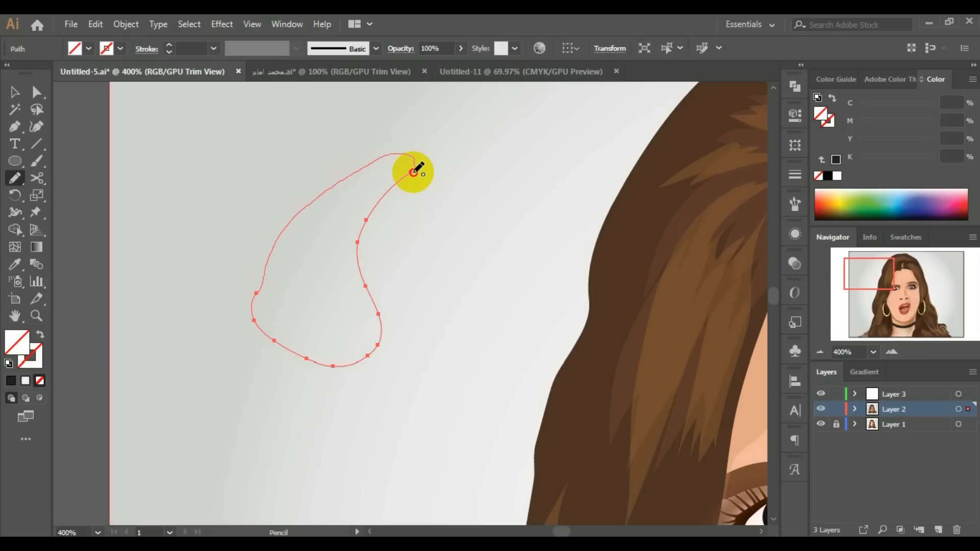
left_click_drag(419, 167, 412, 170)
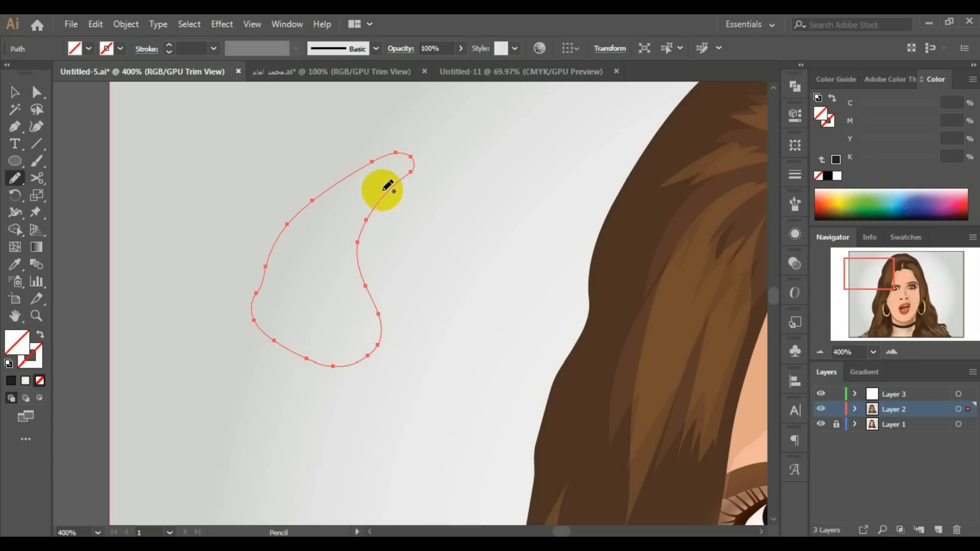
Fill the curved drop shape with yellow and deselect it.
left_click(89, 50)
left_click(20, 83)
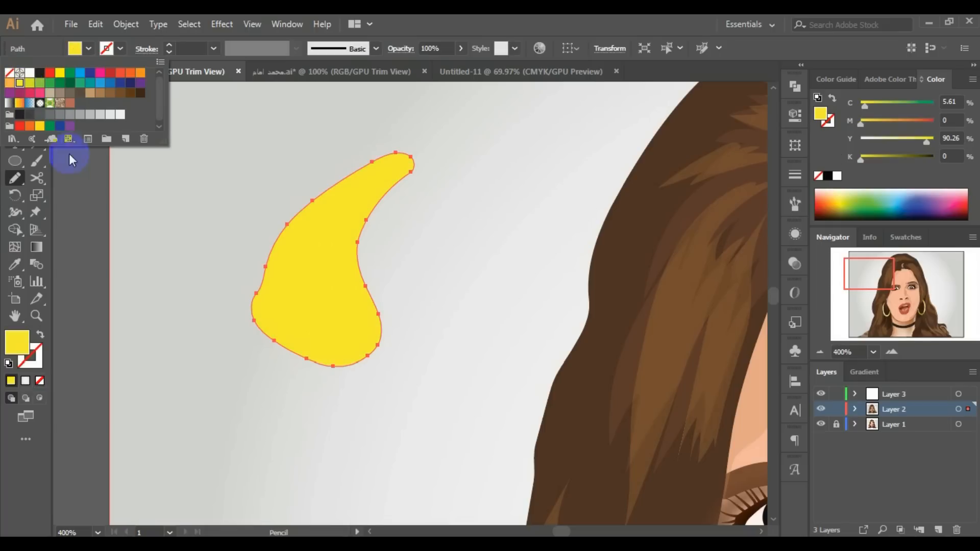
left_click(233, 221)
key("ctrl")
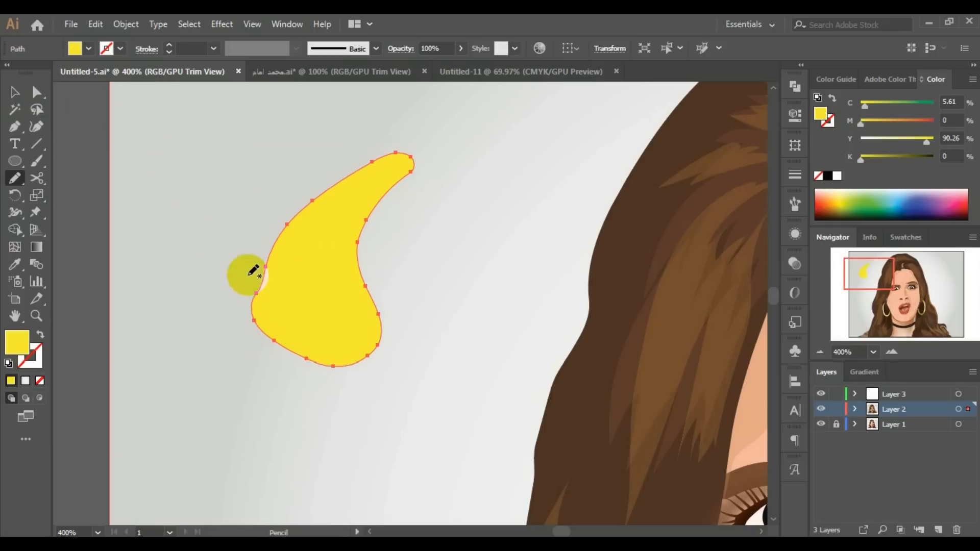
left_click(216, 251, "ctrl")
Delete the yellow drop shape from the background beside the hair.
key("ctrl+alt+space")
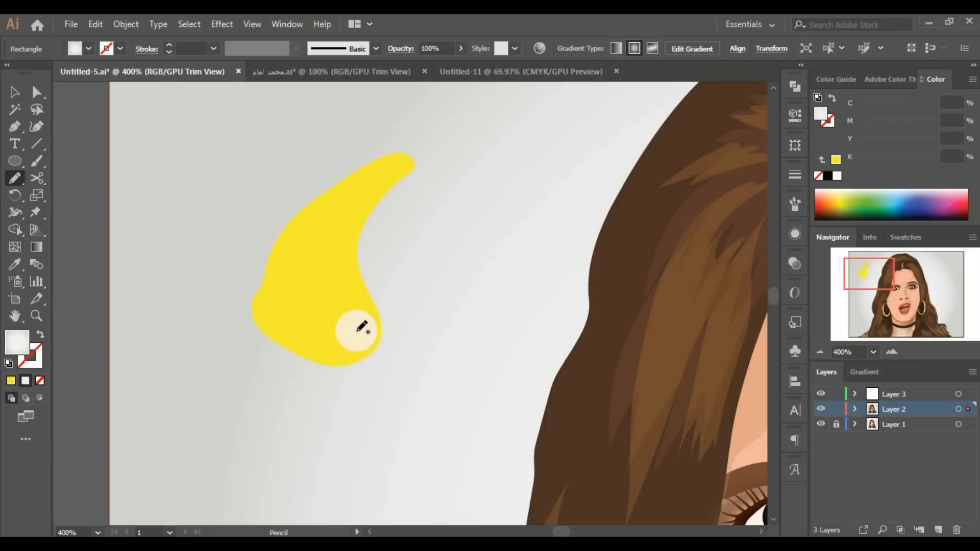
left_click(358, 318, "ctrl+alt")
left_click(466, 344, "ctrl+alt")
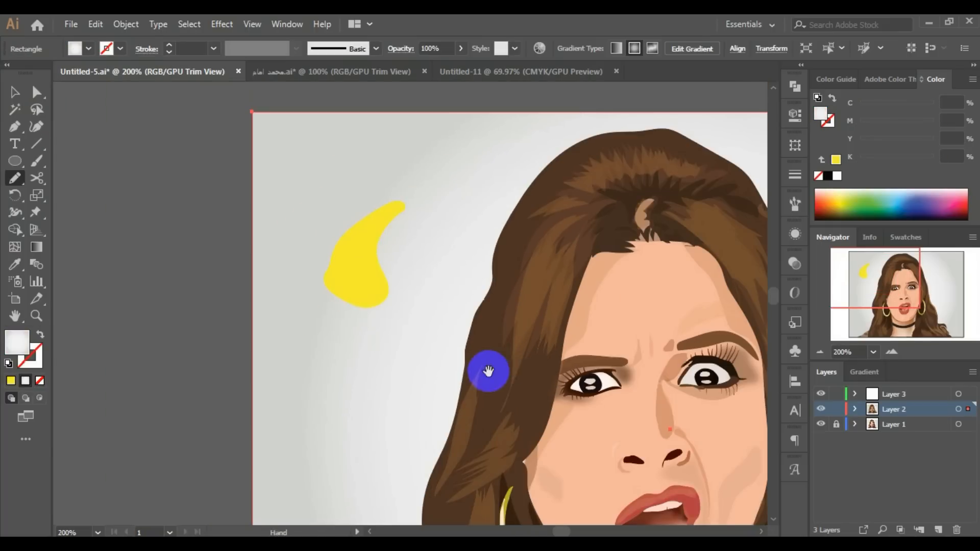
left_click_drag(662, 409, 516, 317)
left_click(523, 335, "ctrl+alt")
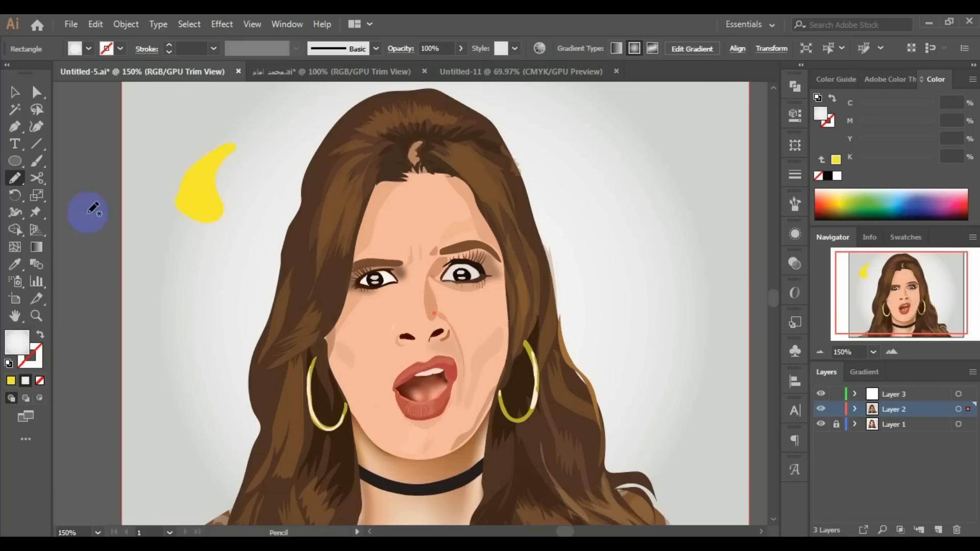
left_click(15, 94)
left_click(187, 196)
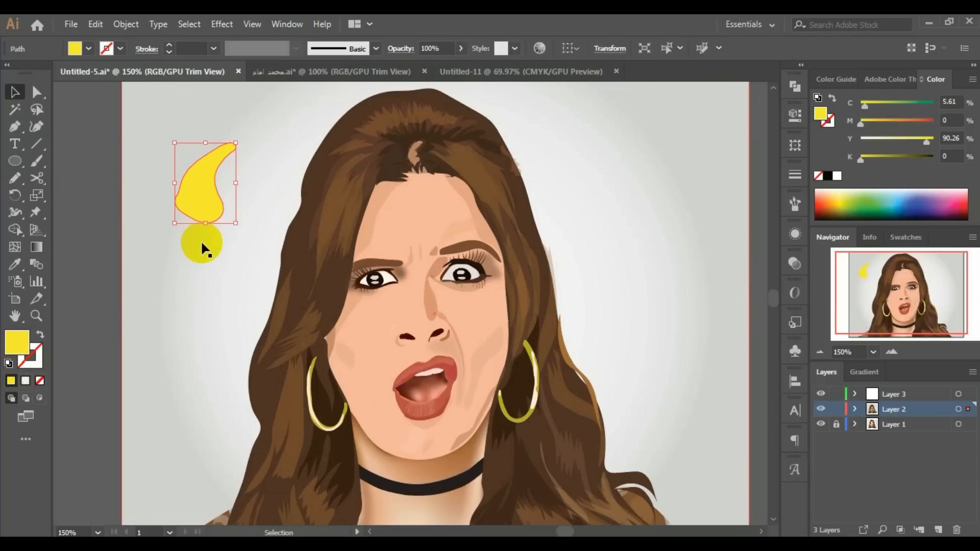
key("Delete")
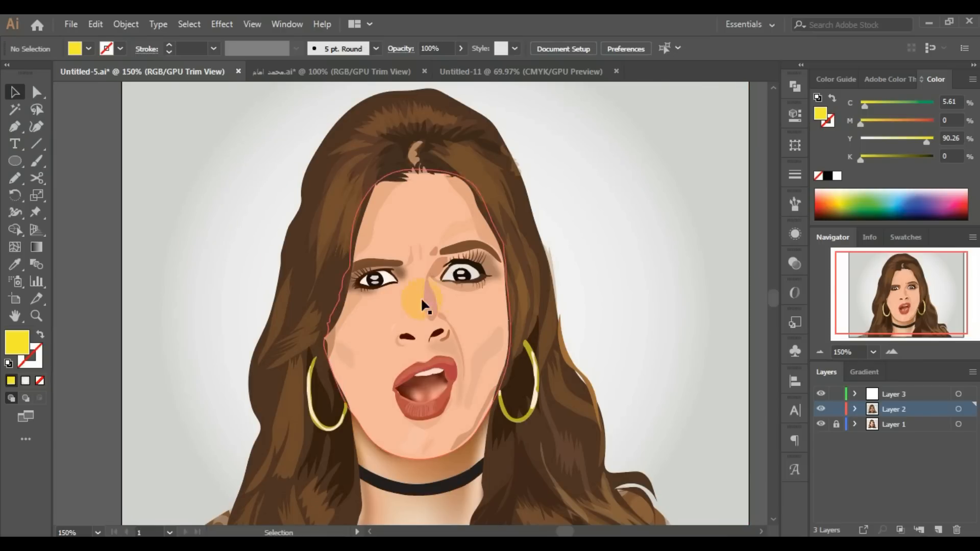
Set the Pencil tool to draw with no fill and a black 1 pt stroke.
left_click(464, 268)
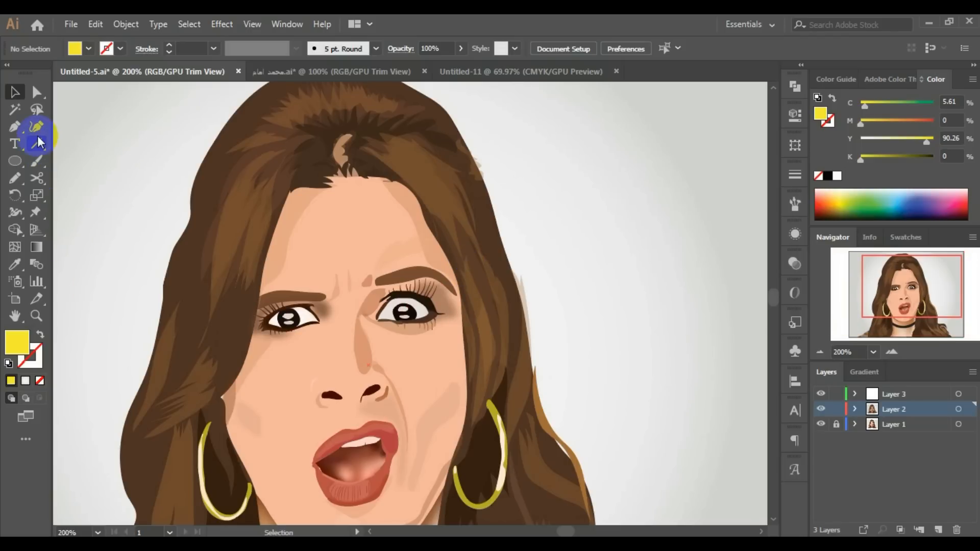
left_click(14, 178)
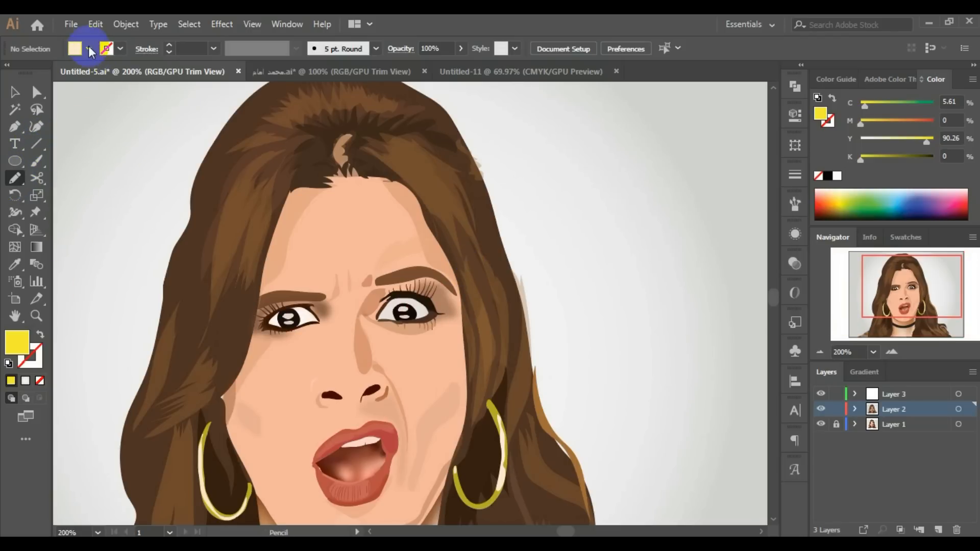
left_click(88, 47)
left_click(9, 73)
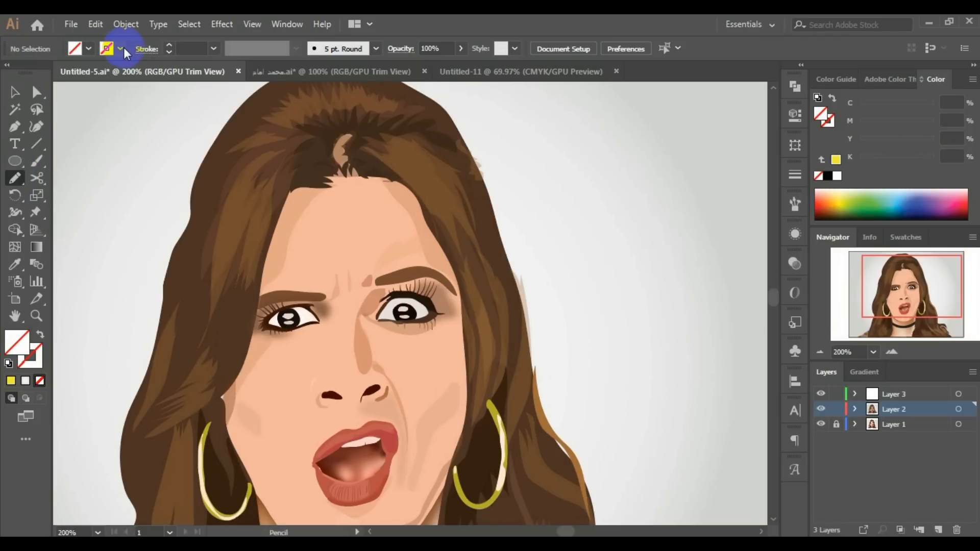
left_click(122, 48)
left_click(39, 73)
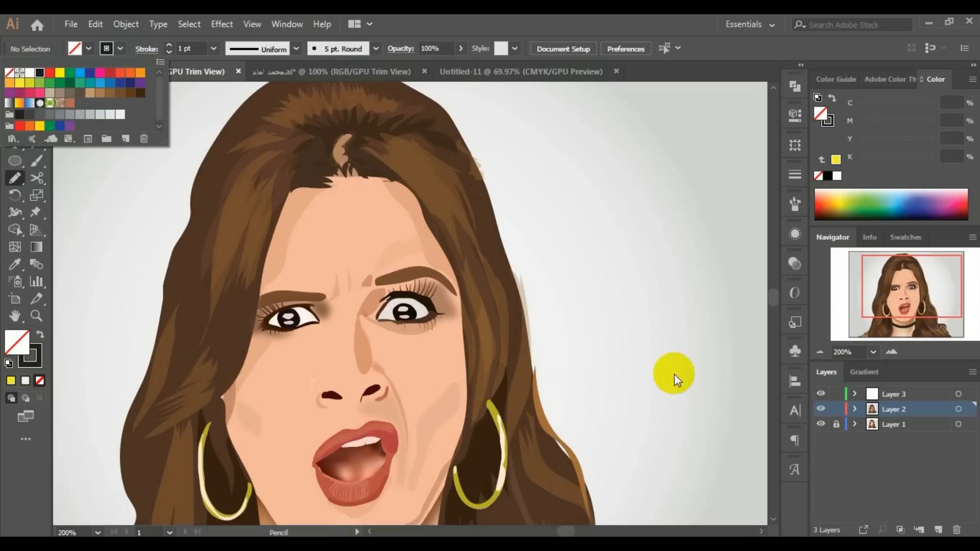
Hide Layer 2 and trace the outline of the woman's raised eyebrow with the Pencil tool on Layer 3.
left_click(822, 412)
left_click(819, 409)
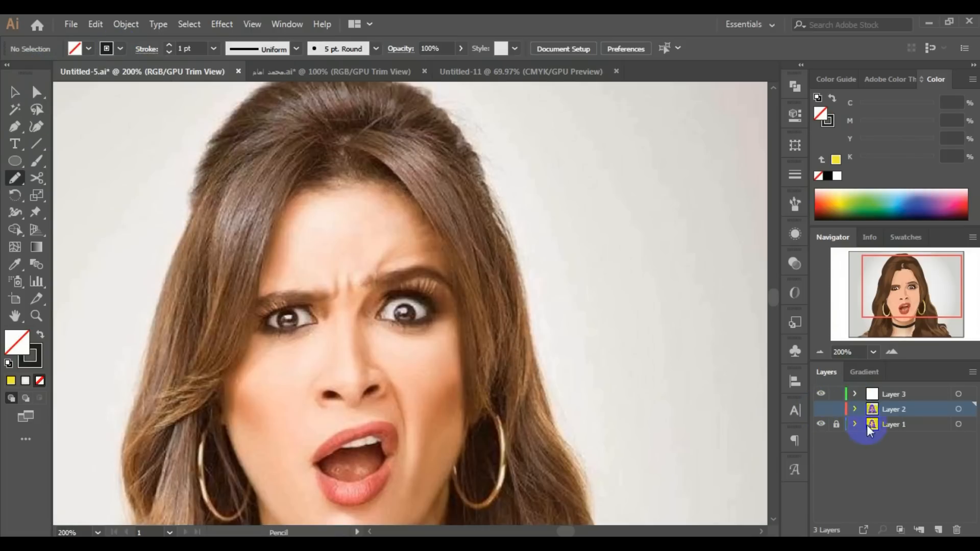
left_click(383, 291)
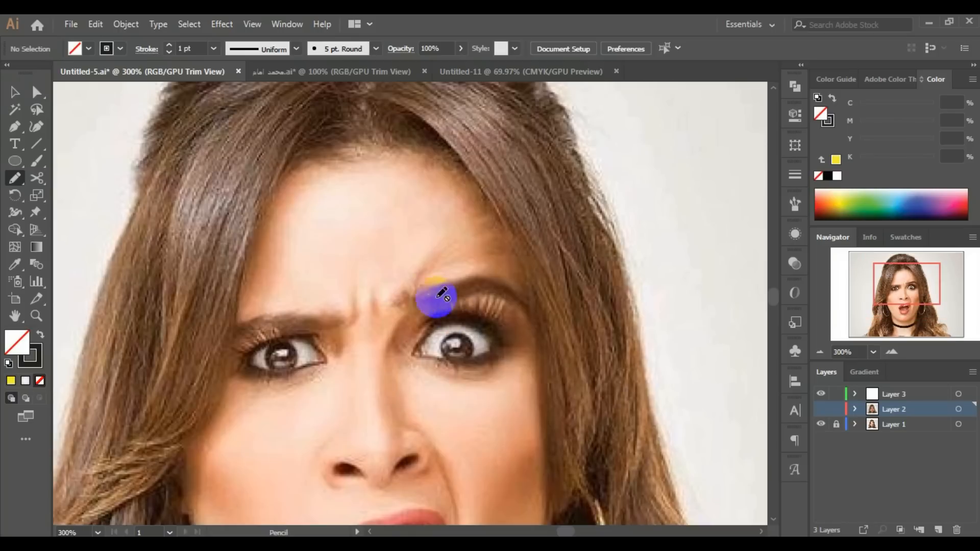
left_click(885, 394)
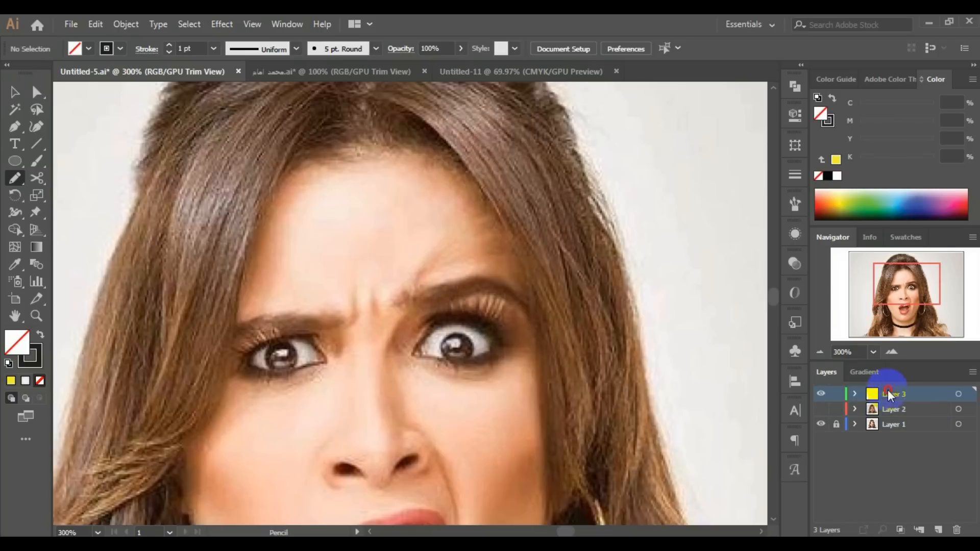
mouse_move(411, 296)
left_mouse_down()
mouse_move(468, 275)
mouse_move(525, 293)
mouse_move(533, 309)
mouse_move(495, 295)
mouse_move(394, 298)
mouse_move(408, 308)
left_mouse_up()
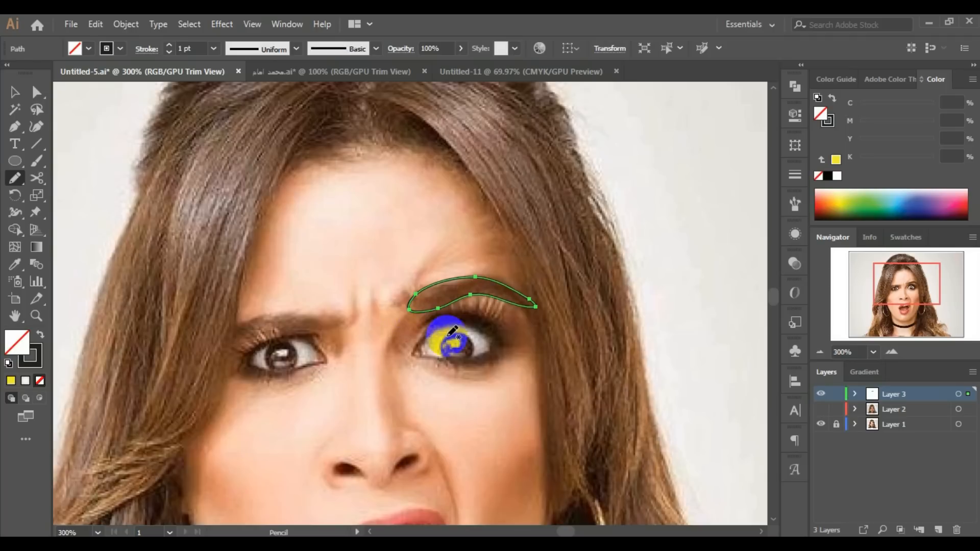
Reduce the eyebrow outline's stroke to 0.5 pt and deselect it.
left_click(169, 53)
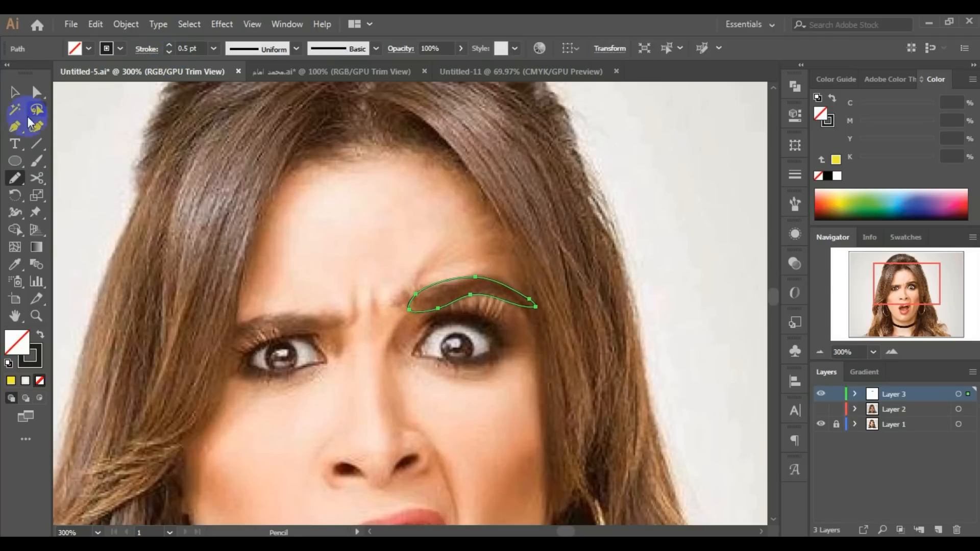
left_click(14, 93)
left_click(339, 313)
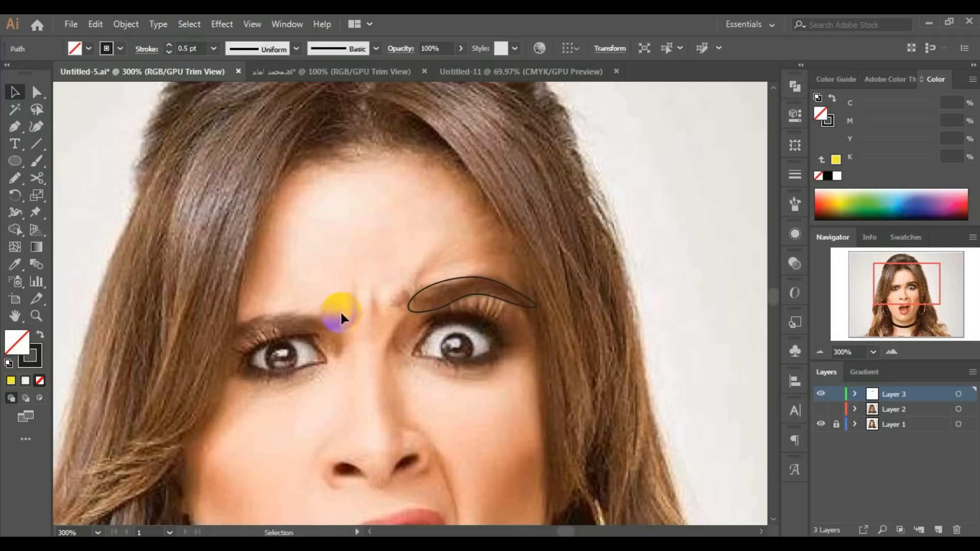
Select the traced outline around the raised eyebrow and delete it from Layer 3.
left_click(442, 316, "ctrl+alt")
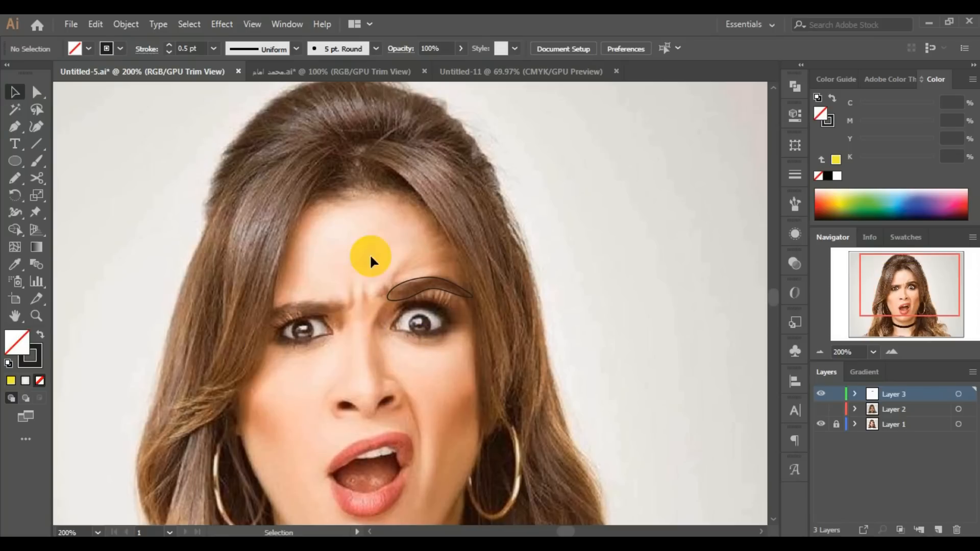
left_click(411, 295)
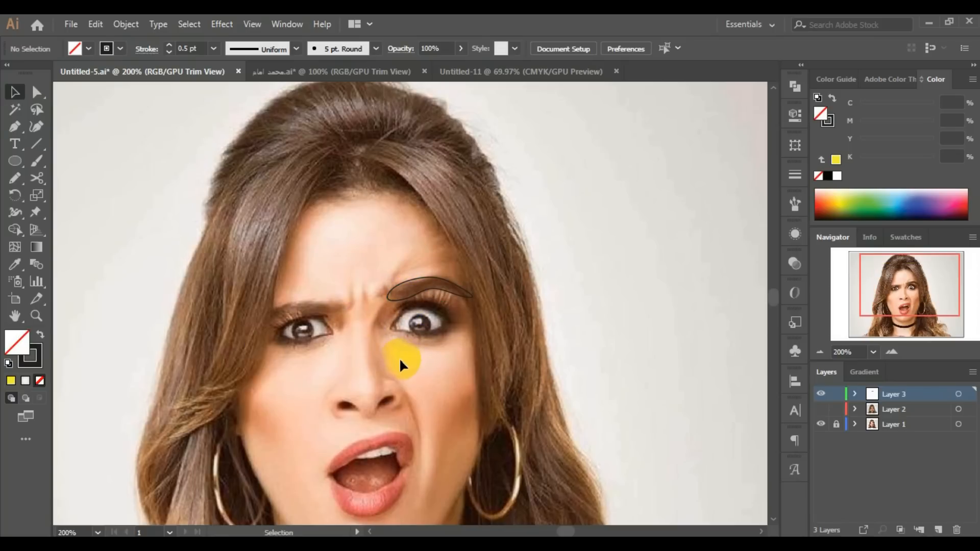
left_click_drag(459, 336, 390, 297)
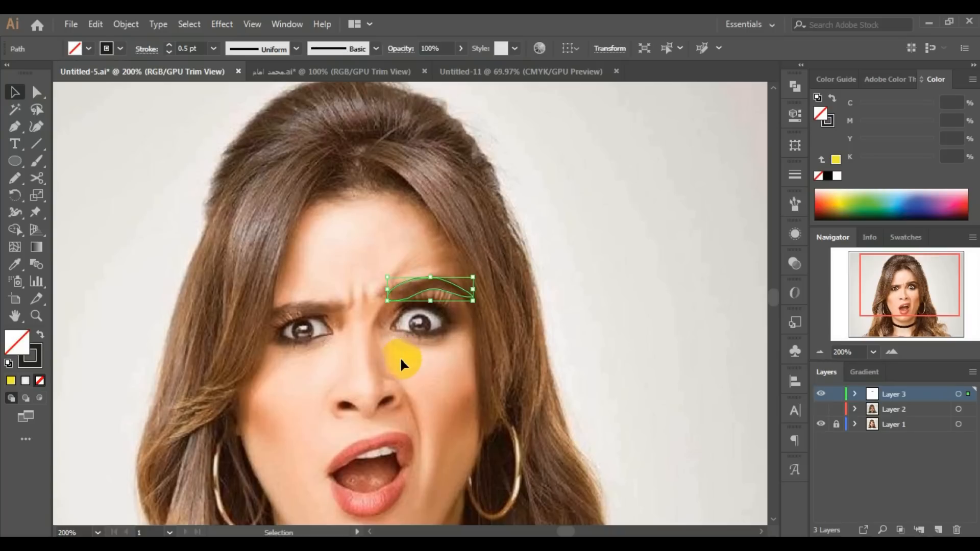
key("Delete")
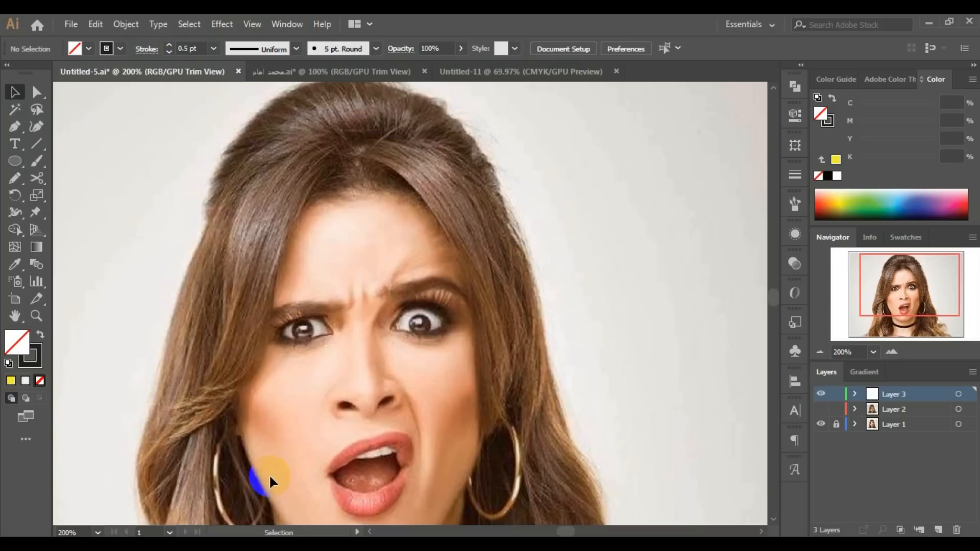
Show Layer 2 again and select the gradient mesh that shades the woman's neck.
left_click_drag(310, 419, 339, 362)
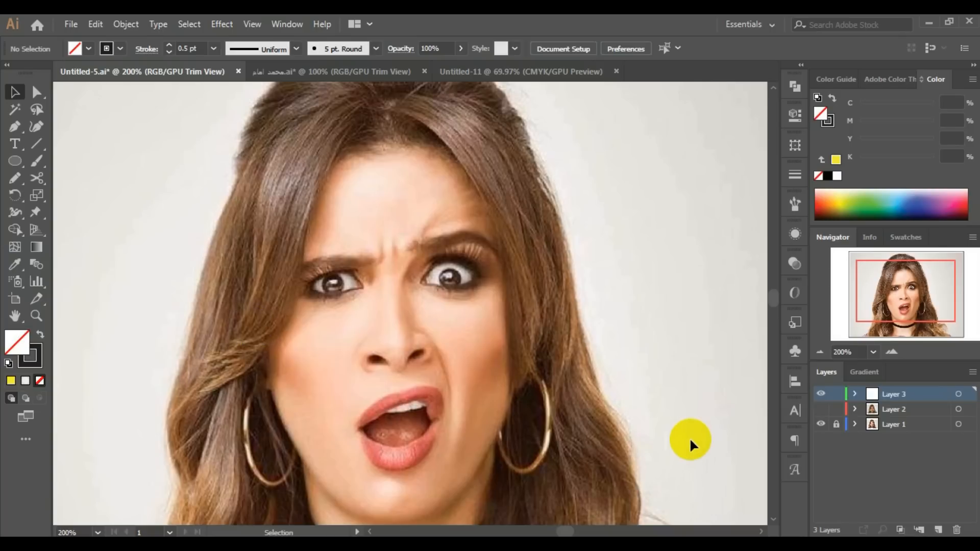
left_click(821, 409)
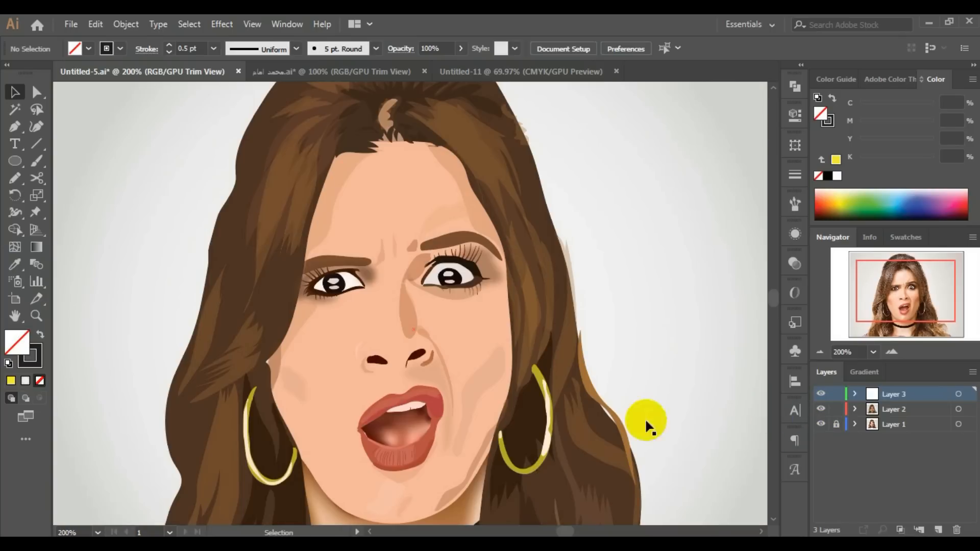
scroll(522, 416, "down", 3)
scroll(699, 298, "down", 4)
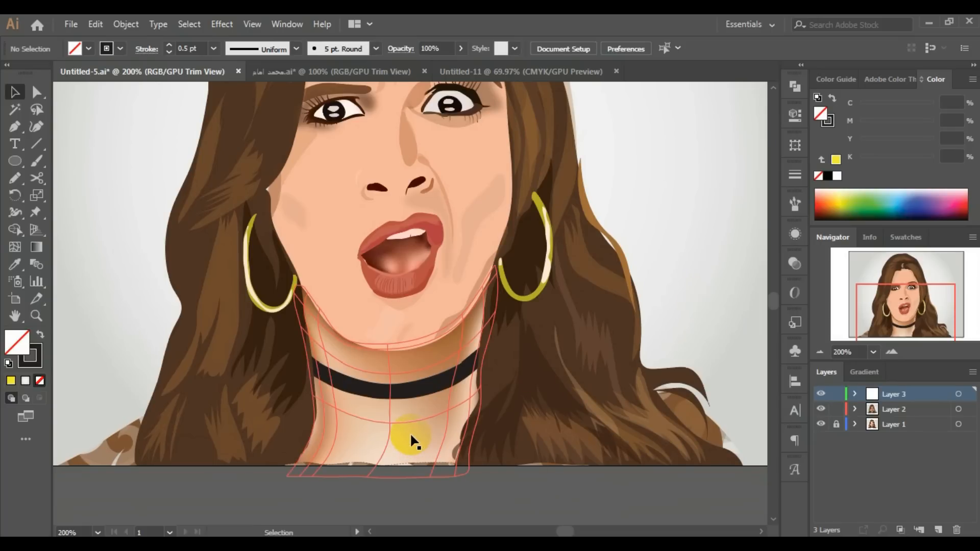
left_click(410, 433)
scroll(411, 445, "up", 1)
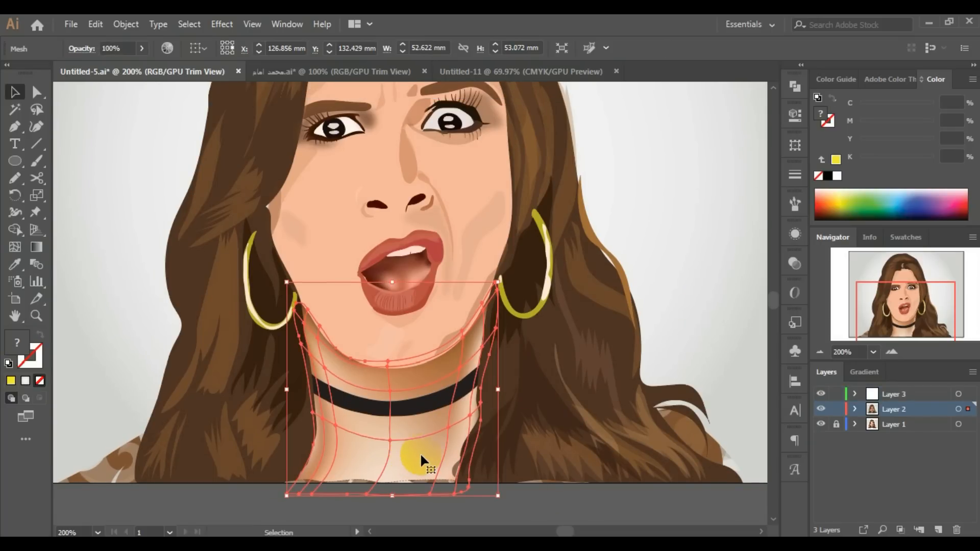
Draw a trial rectangle around the neck area and remove it again.
left_click(16, 162)
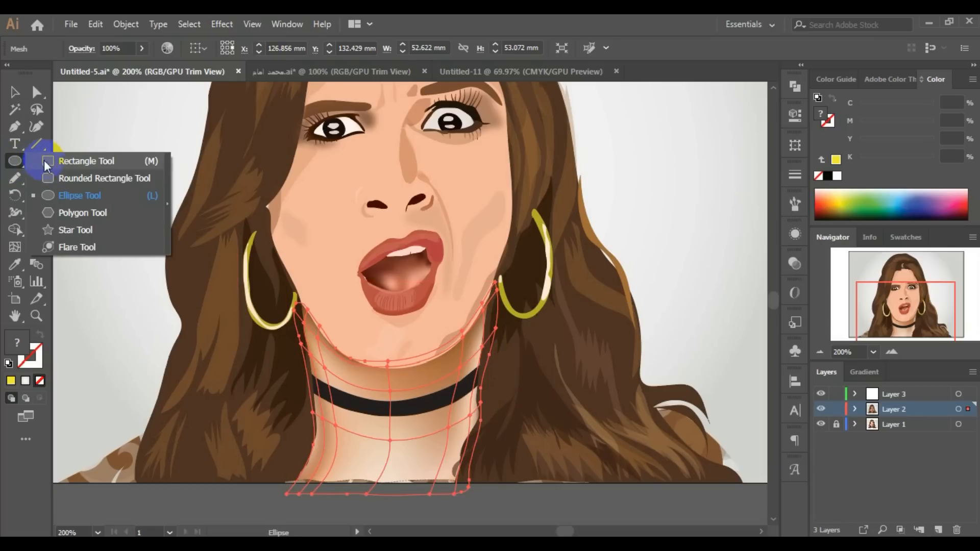
left_click(44, 160)
left_click_drag(274, 303, 503, 483)
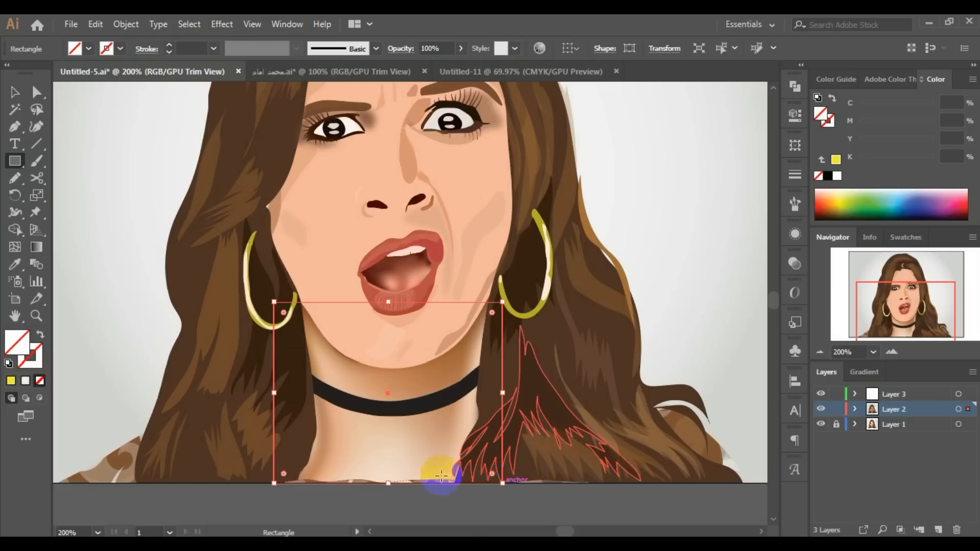
left_click(405, 399, "ctrl")
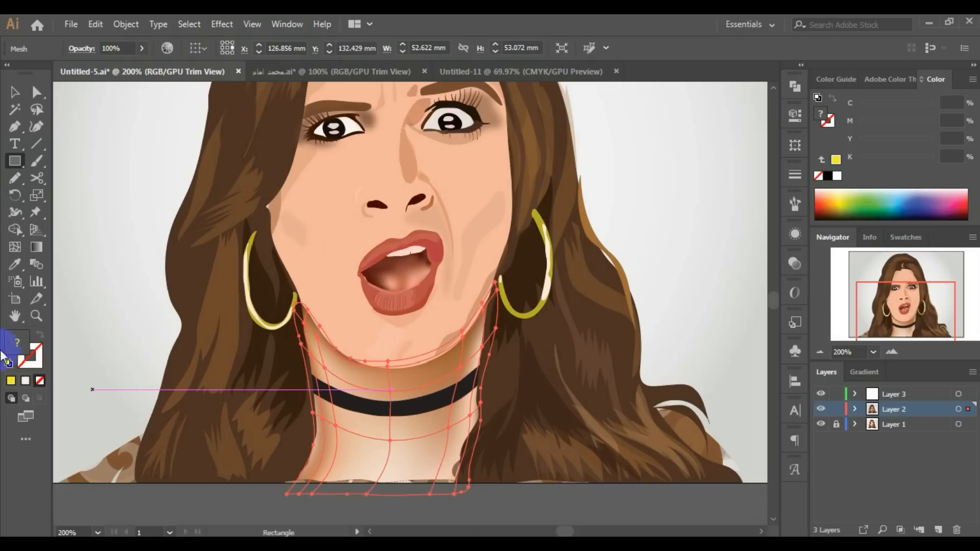
Try recolouring the neck mesh's central point just above the choker to blue and undo the change.
left_click(15, 248)
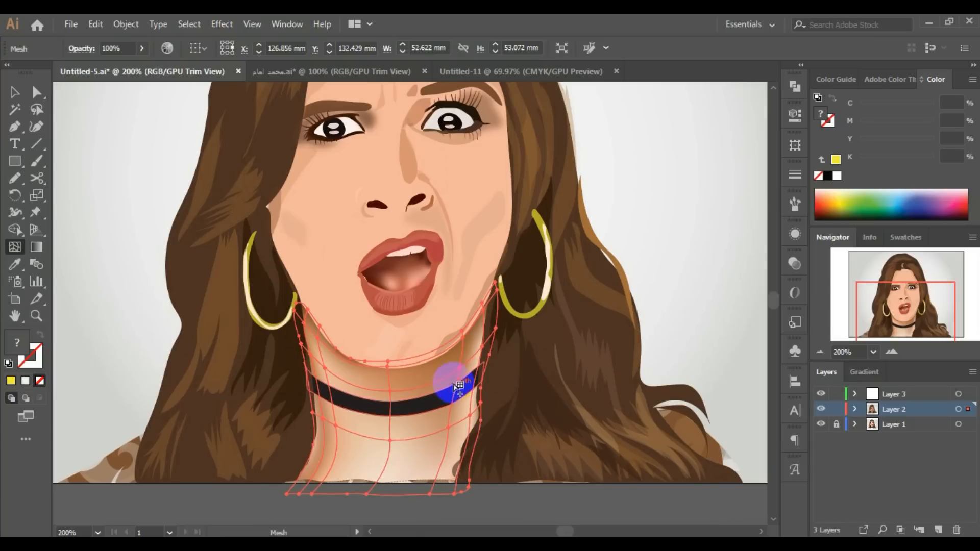
left_click_drag(390, 365, 390, 397)
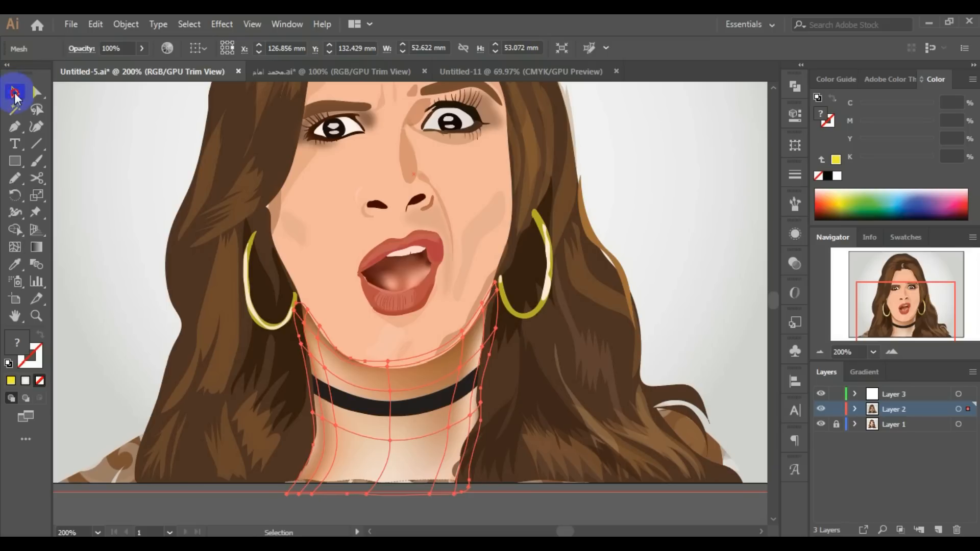
left_click(14, 93)
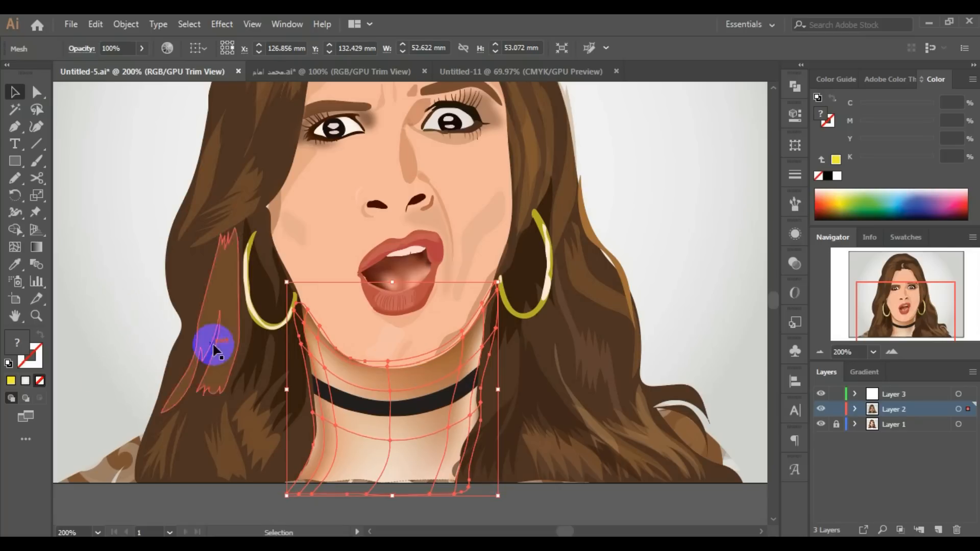
left_click(36, 92)
left_click(387, 367)
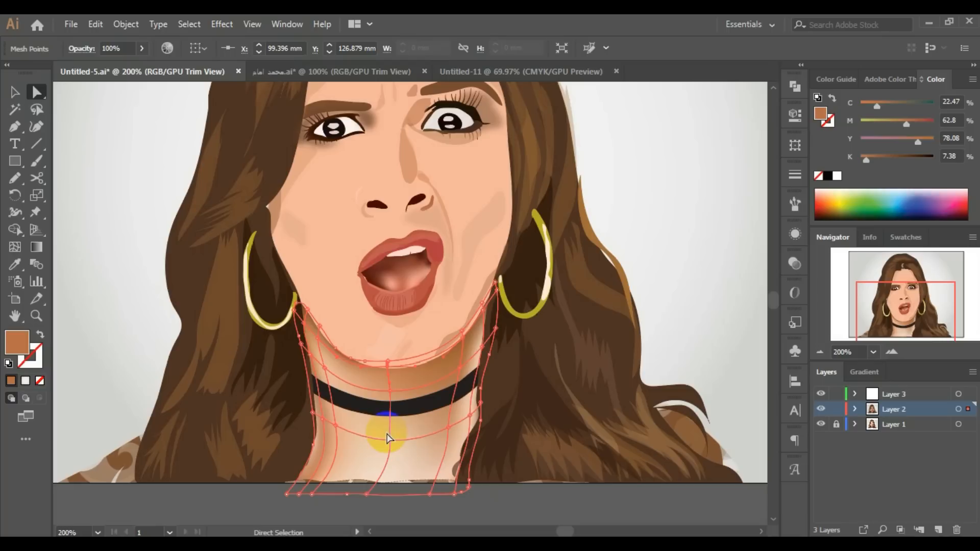
left_click(390, 392)
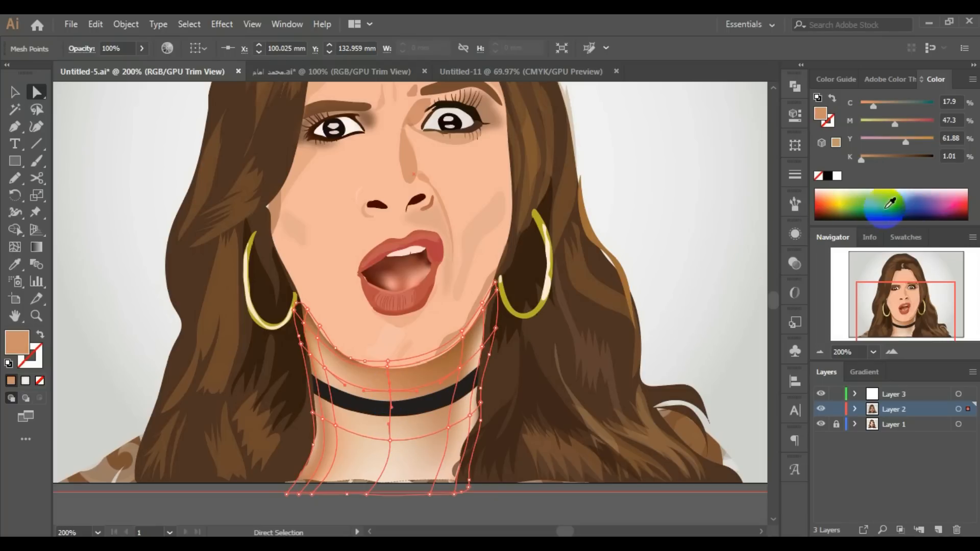
left_click(916, 194)
key("ctrl")
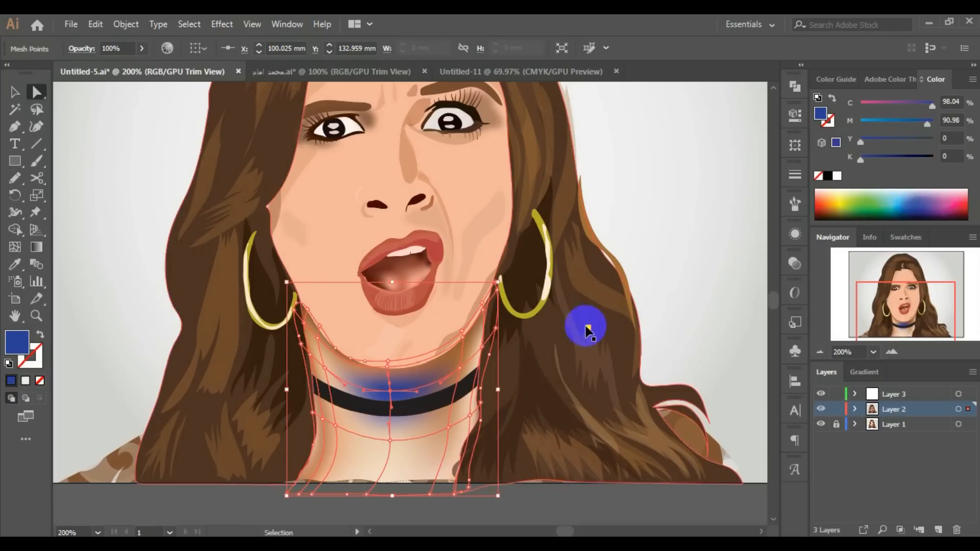
key("ctrl")
key("ctrl+z")
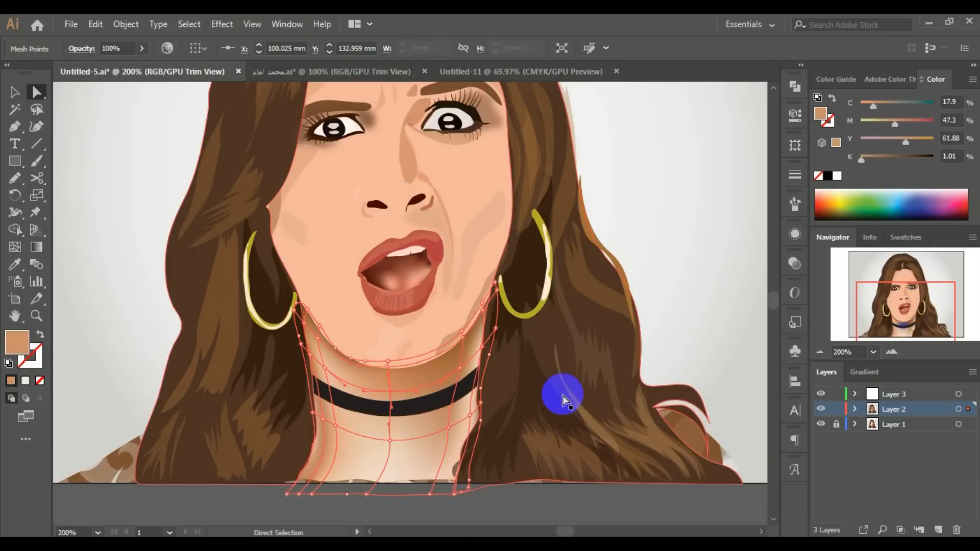
Move the neck mesh out of the portrait onto the empty background beside the hair.
left_click(15, 93)
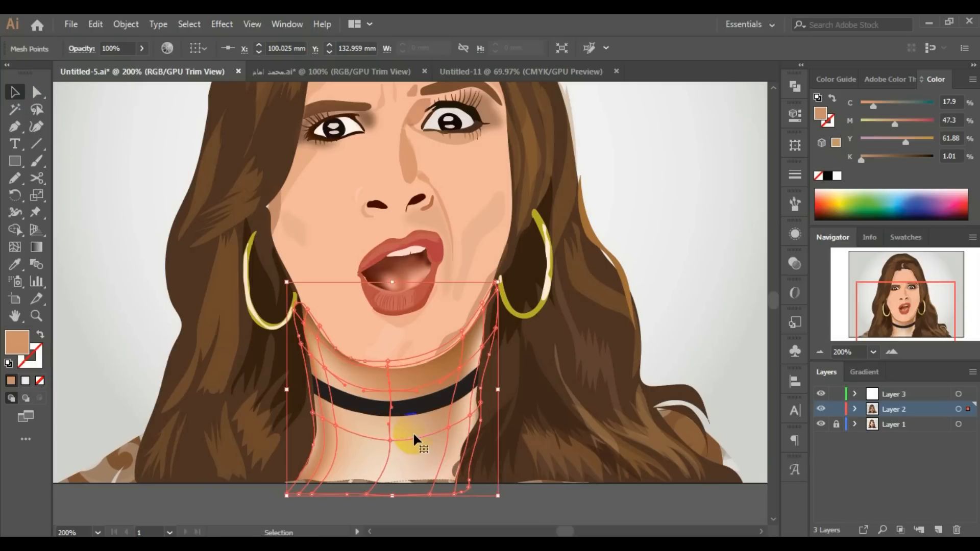
left_click_drag(413, 440, 686, 284)
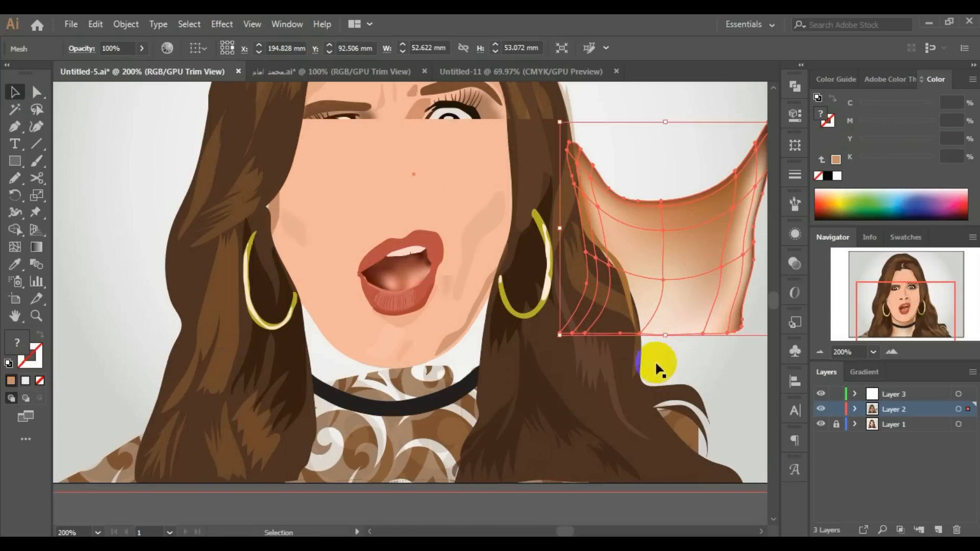
key("space")
left_click_drag(696, 391, 590, 412)
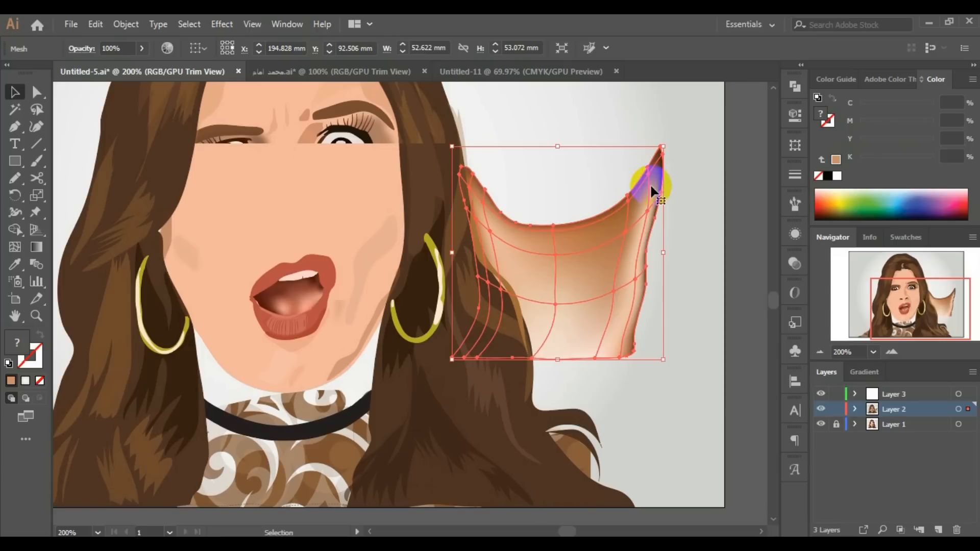
left_click(664, 283)
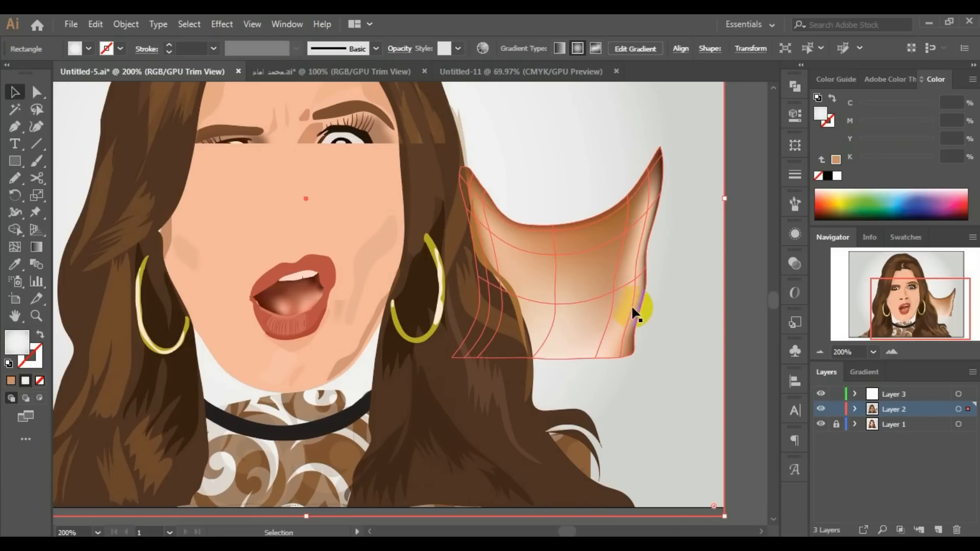
left_click_drag(543, 284, 602, 216)
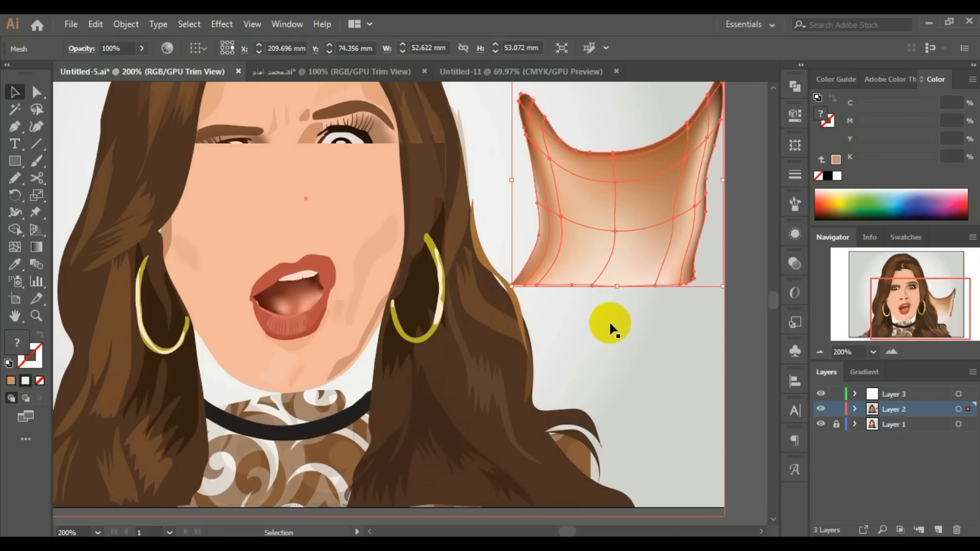
key("ctrl+1")
scroll(608, 323, "up", 2)
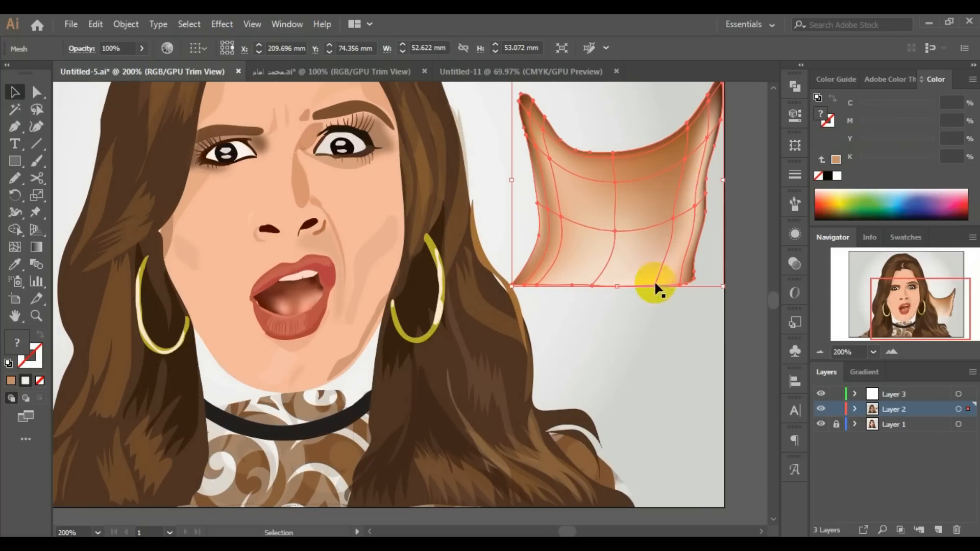
Return the neck mesh to its original place beneath the chin.
left_click(490, 279)
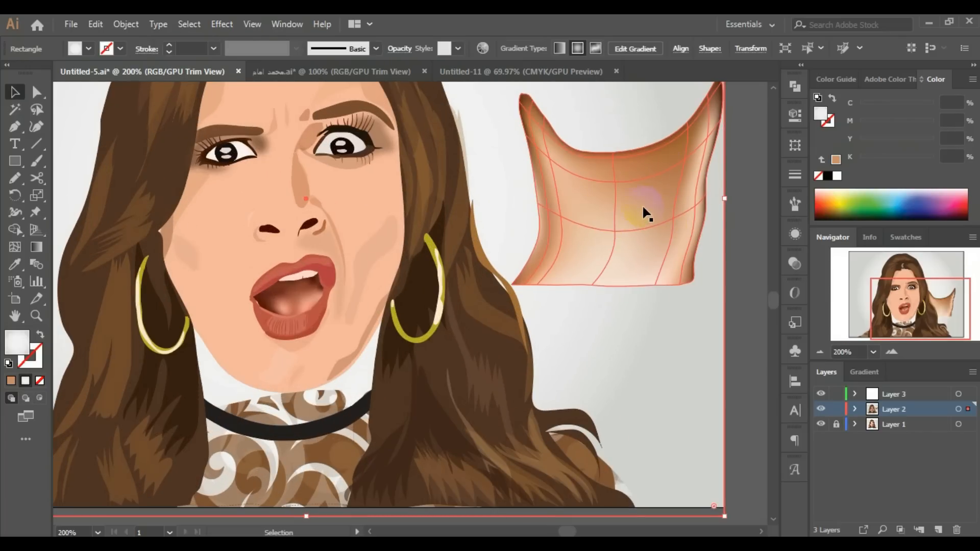
left_click_drag(646, 200, 387, 427)
left_click(490, 307)
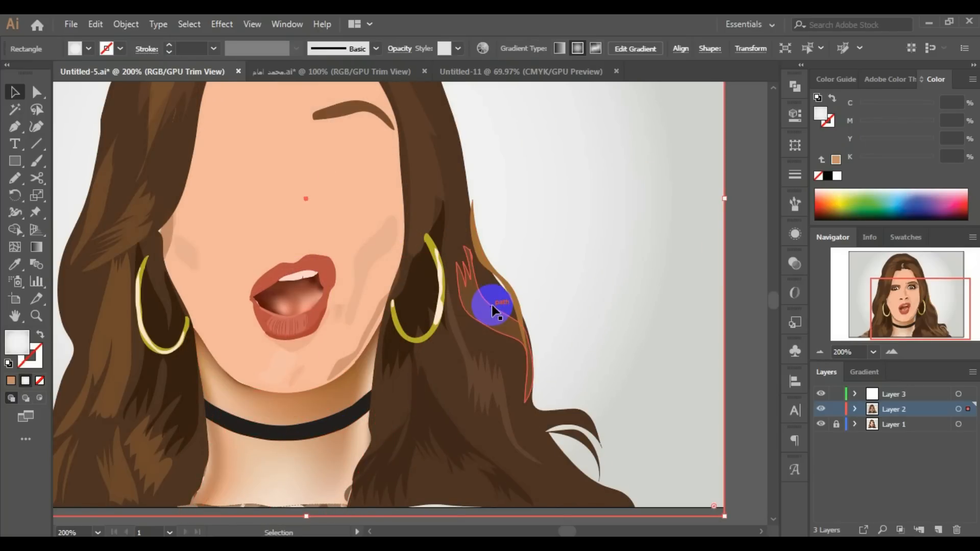
Select the gradient mesh inside the open mouth and move it onto the cheek, by about -18.17 mm and -10.56 mm.
scroll(491, 305, "down", 2)
scroll(492, 306, "up", 3)
left_click(294, 336)
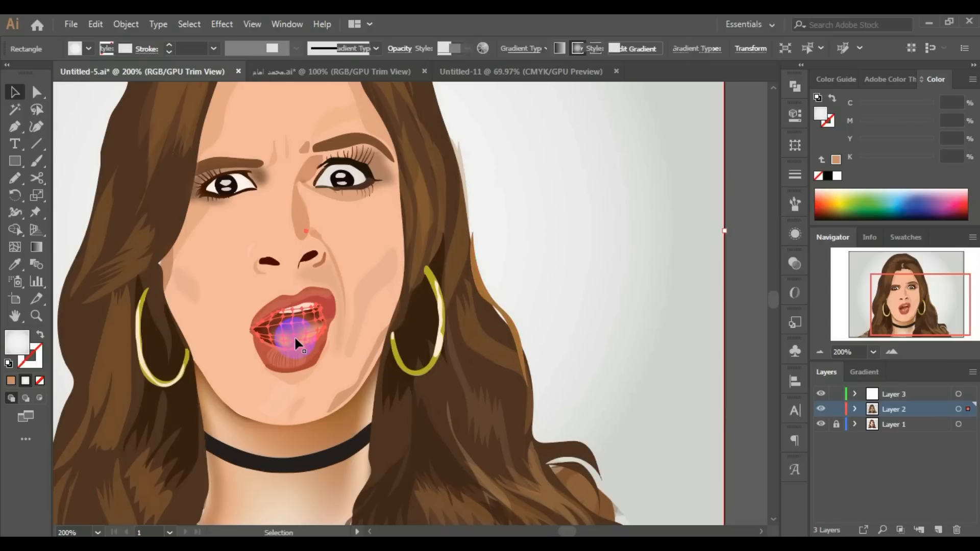
scroll(286, 338, "up", 2)
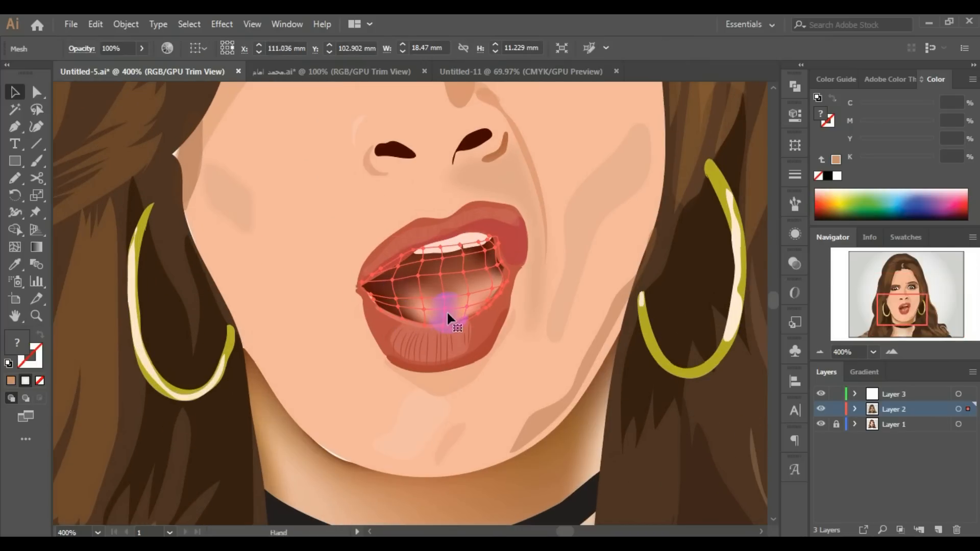
left_click_drag(451, 302, 307, 218)
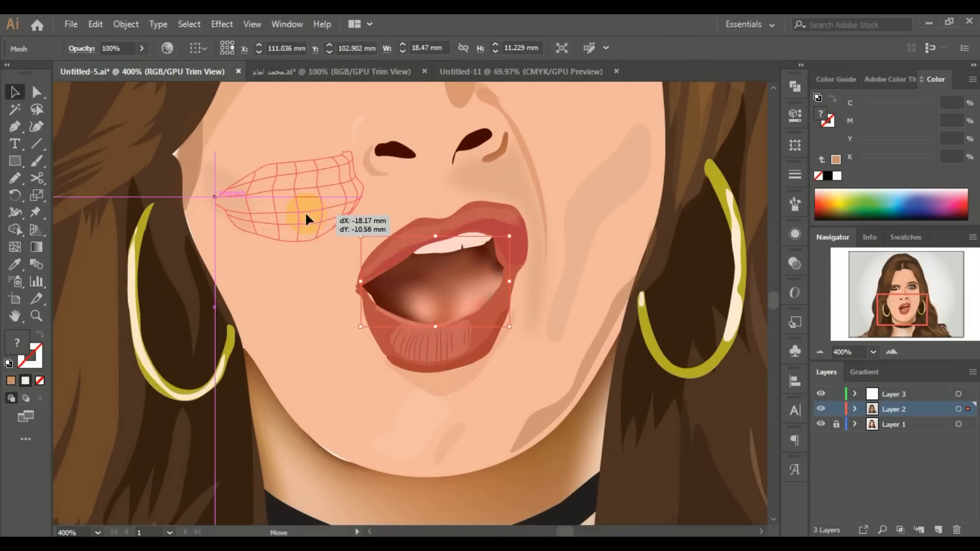
left_click(340, 315)
left_click(317, 208)
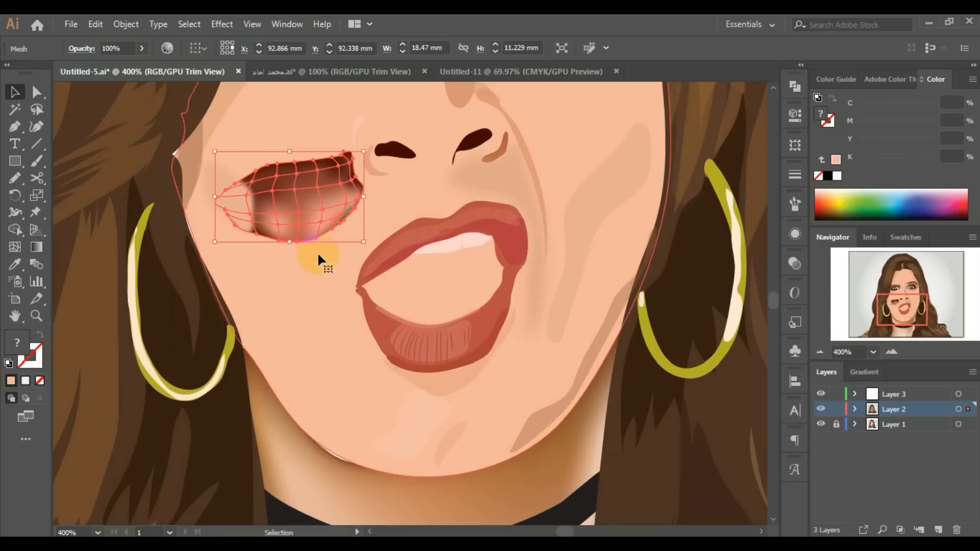
Toggle Layer 2's visibility to compare the vector mouth with the original photo, leaving the layer hidden.
left_click_drag(283, 216, 805, 428)
left_click(820, 410)
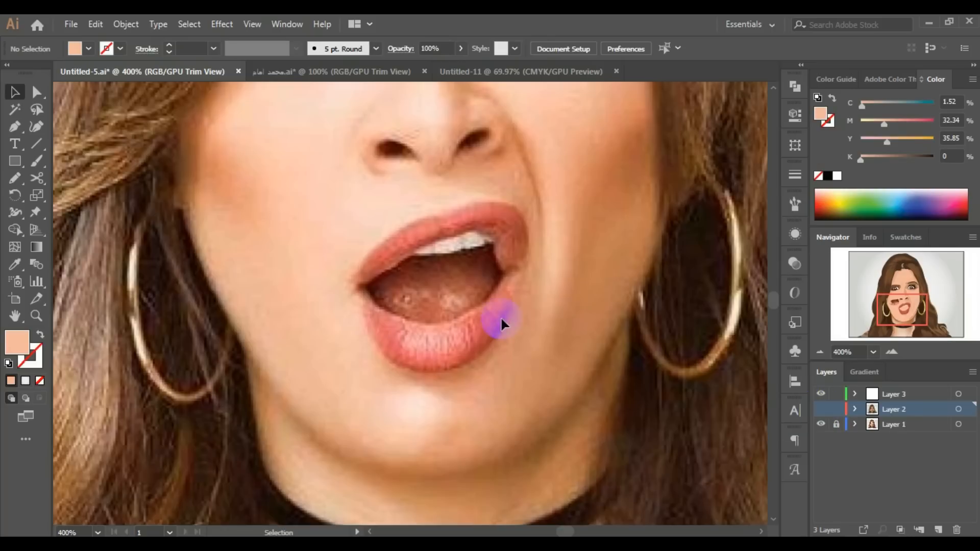
left_click(821, 410)
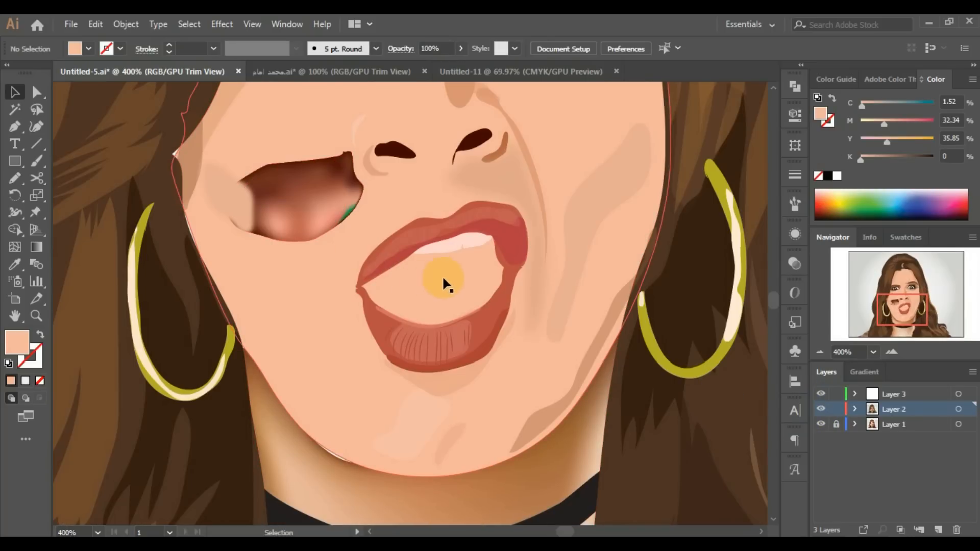
left_click(733, 409)
left_click(820, 409)
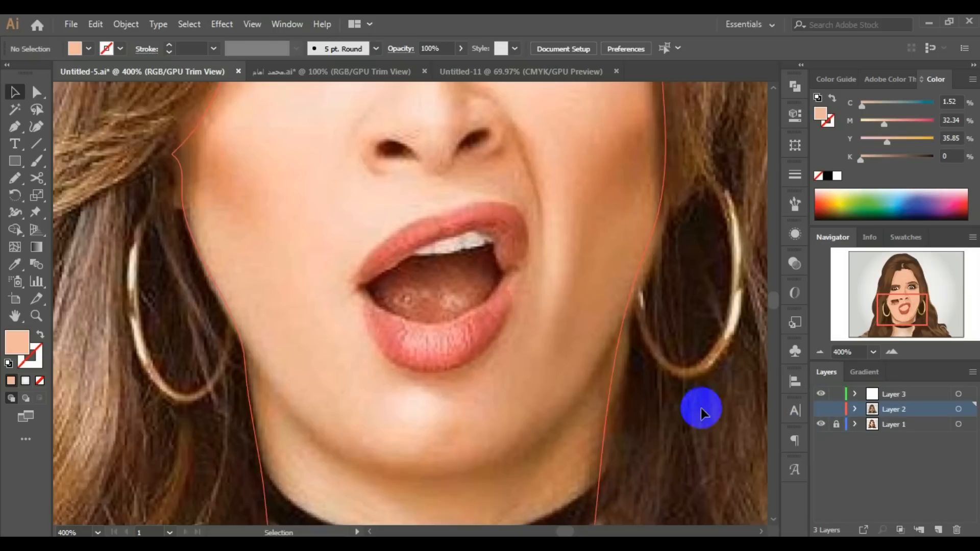
Show Layer 2 again and undo the open-mouth gradient mesh's move onto the cheek.
left_click(818, 411)
key("ctrl+z")
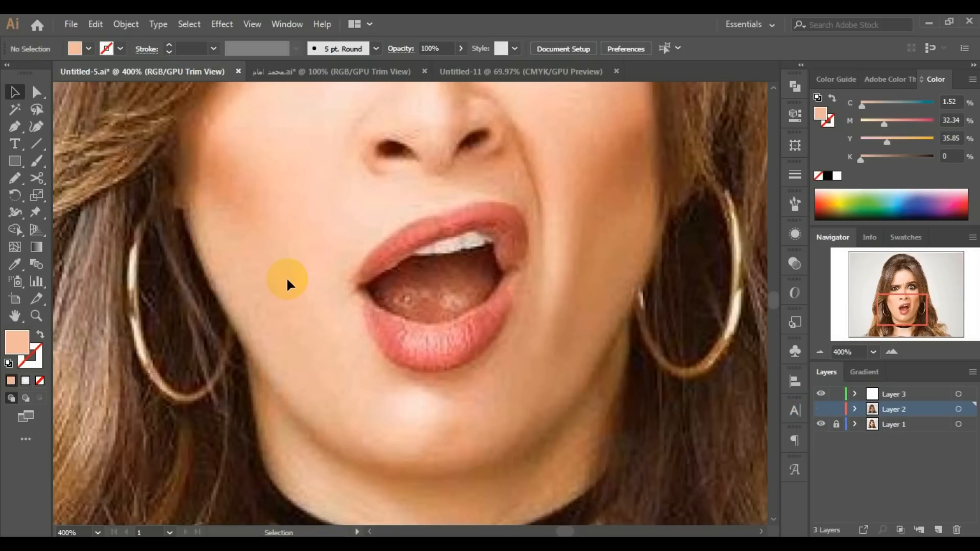
key("ctrl+z")
key("ctrl+z")
key("ctrl+z")
key("ctrl+z")
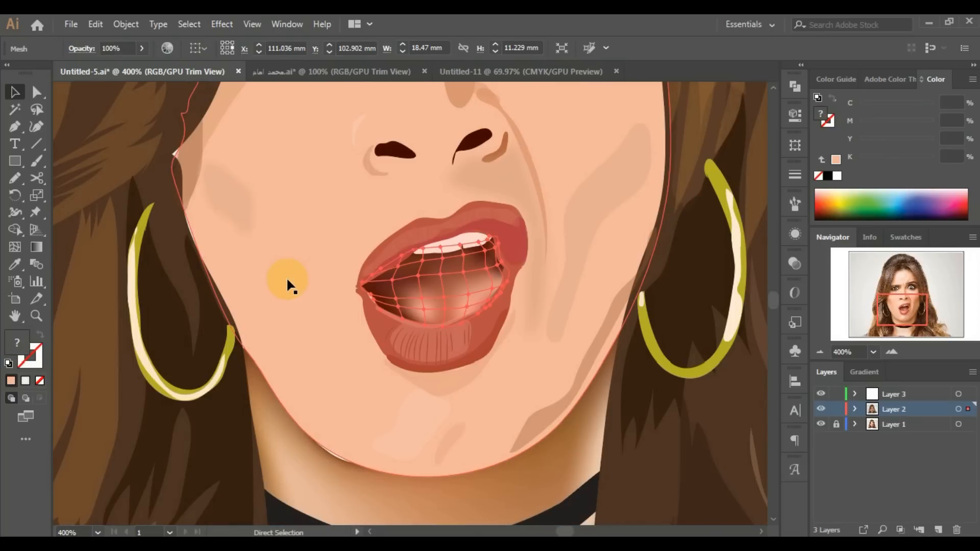
Select the base skin shape of the woman's face and examine its outline against the flat shading shapes on it.
left_click(305, 266)
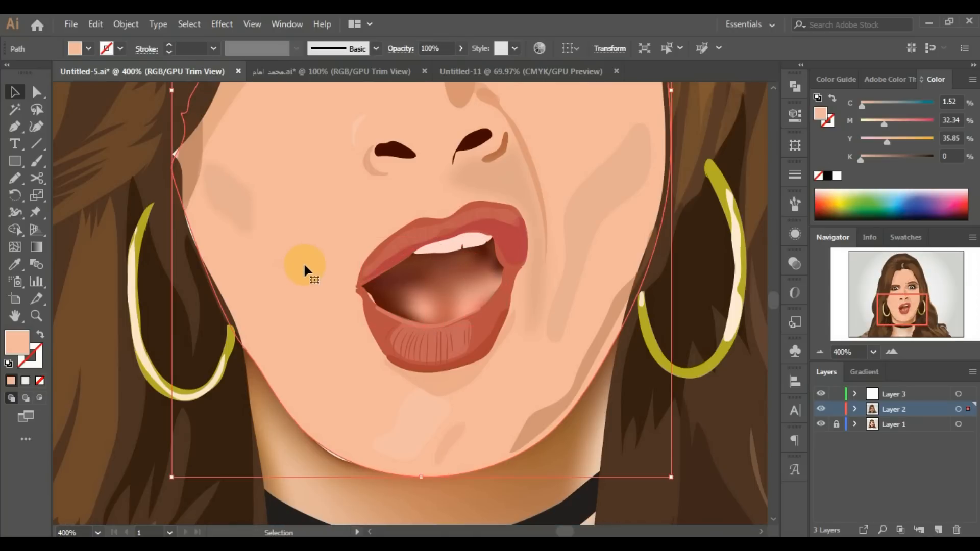
scroll(305, 267, "down", 1)
scroll(305, 266, "down", 1)
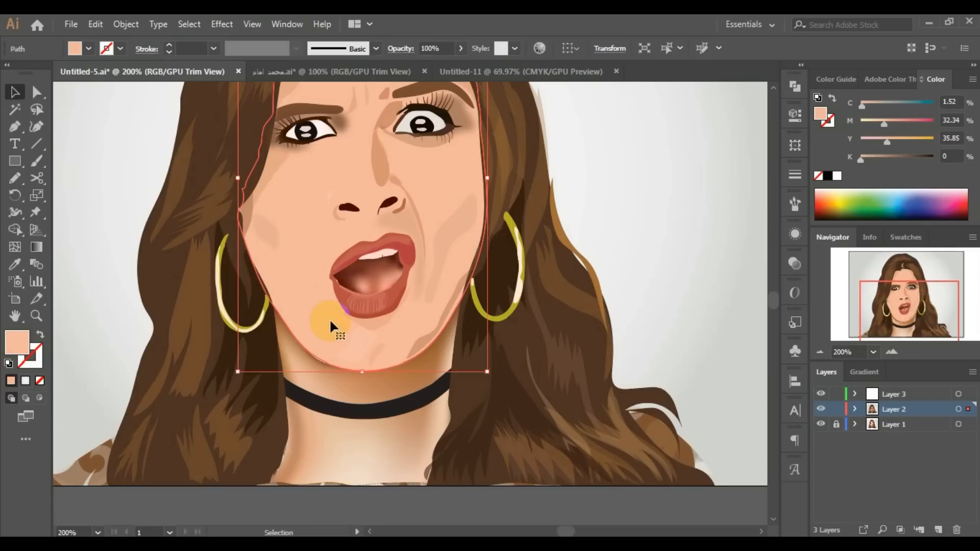
scroll(456, 331, "up", 3)
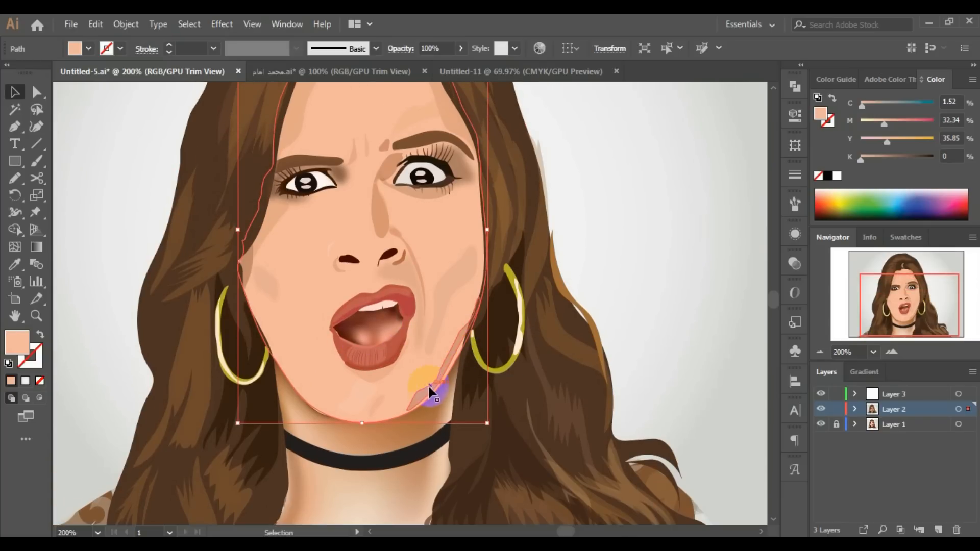
left_click_drag(428, 384, 289, 259)
scroll(481, 313, "up", 2)
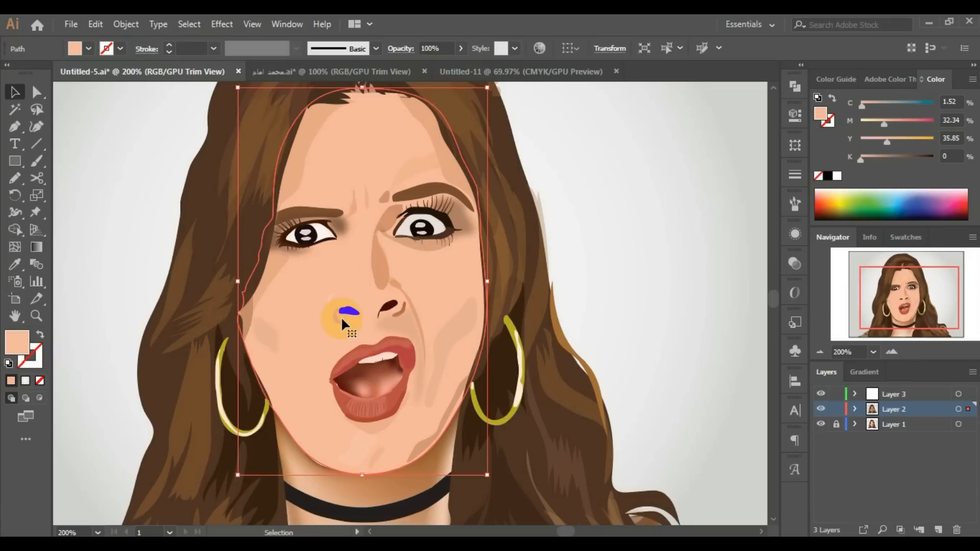
left_click(623, 241)
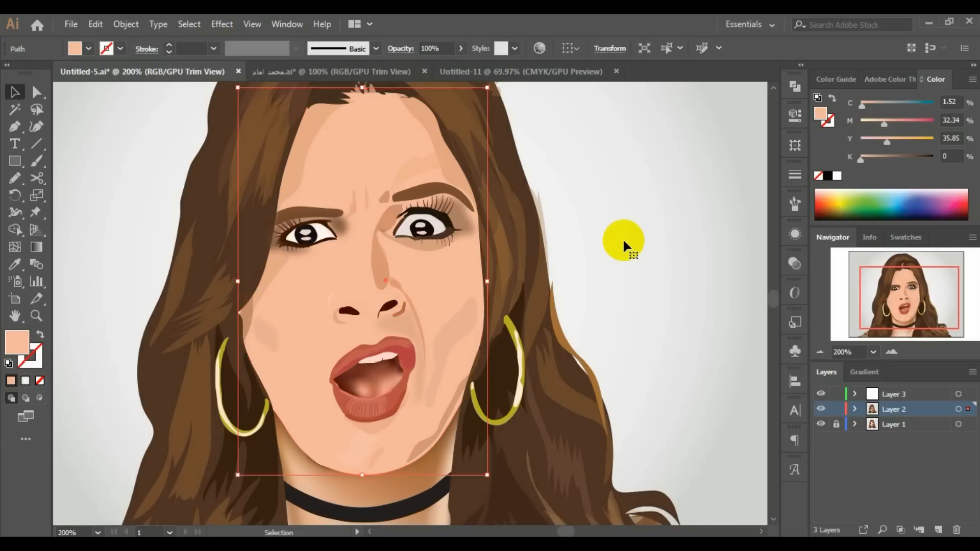
left_click(623, 238)
Examine the shading shapes around the woman's raised eyebrow and eye up close, selecting the forehead shade and the base skin shape.
left_click(447, 252)
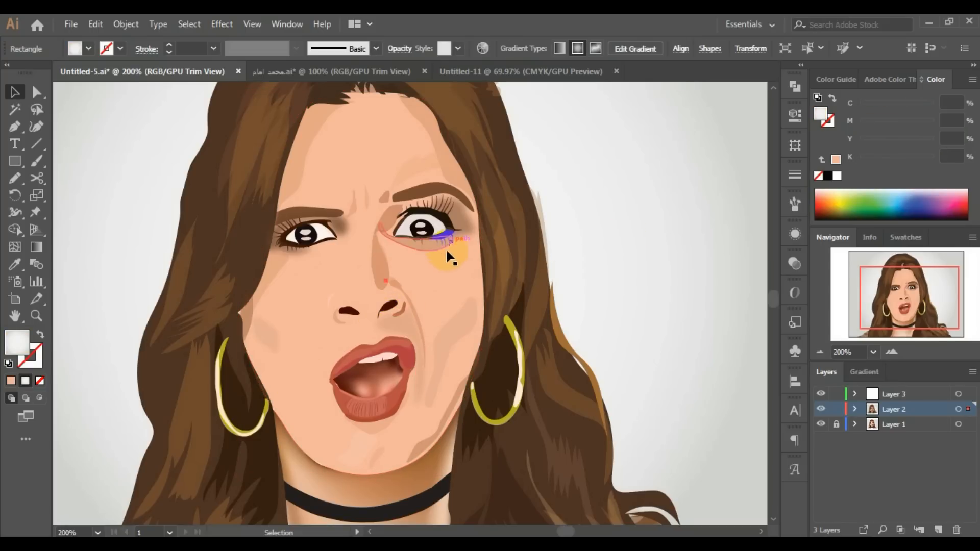
left_click_drag(448, 252, 448, 220)
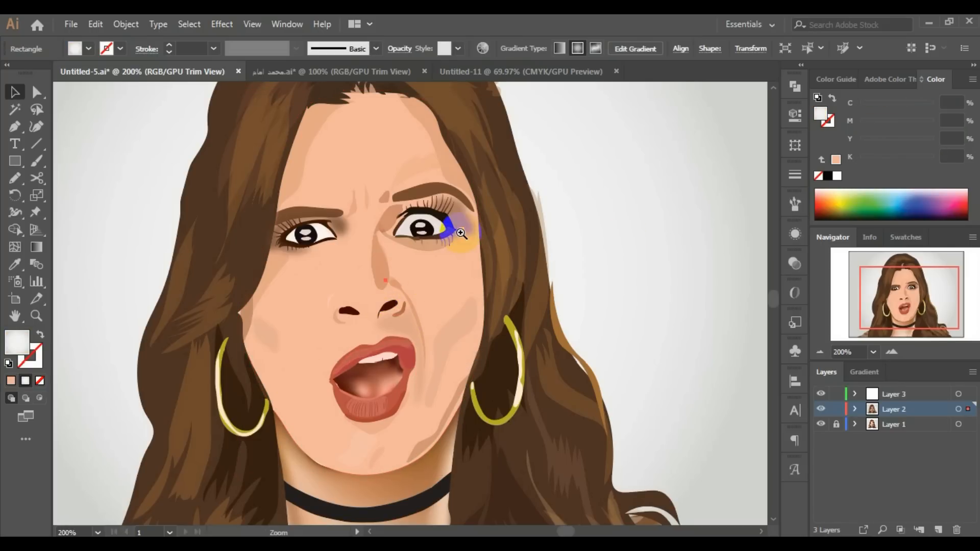
left_click(459, 224)
left_click(409, 290)
left_click_drag(409, 296, 425, 309)
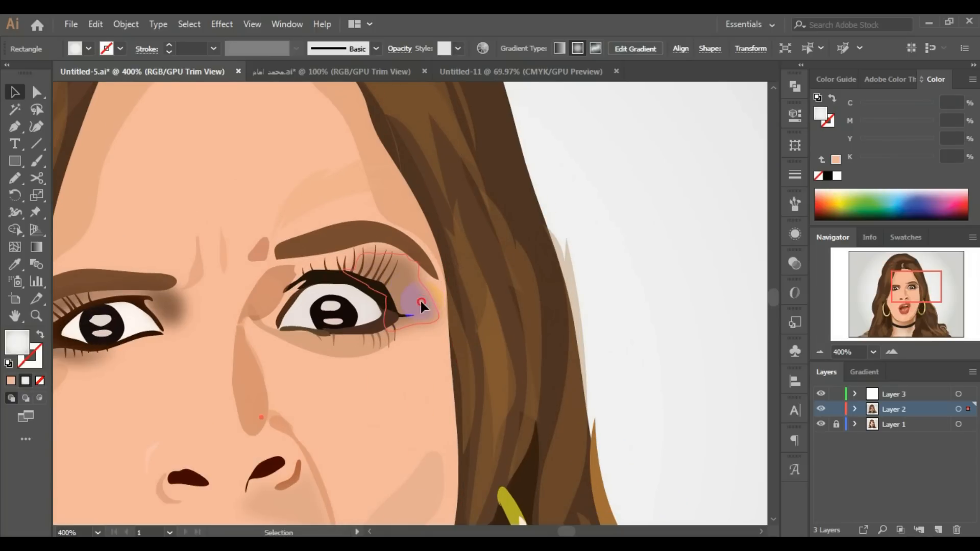
left_click(406, 415)
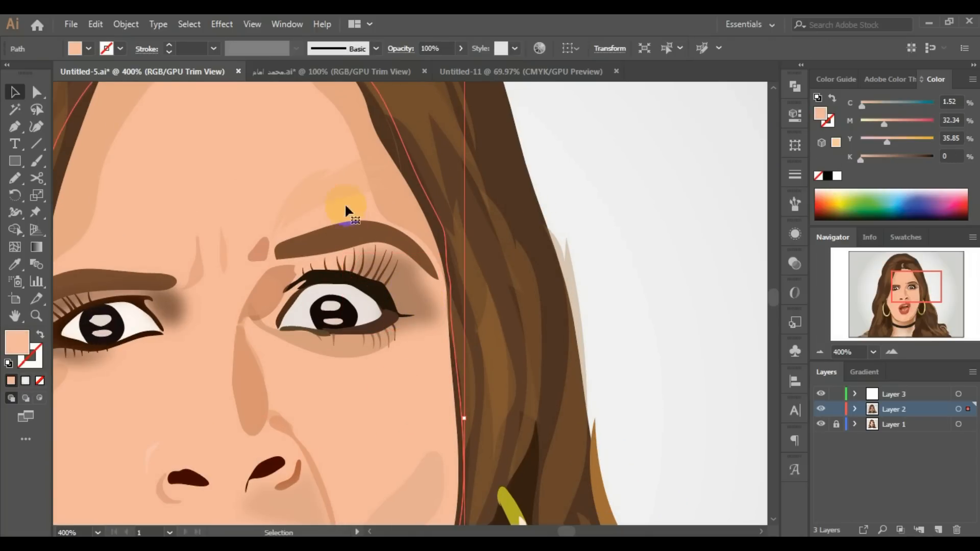
left_click(305, 218)
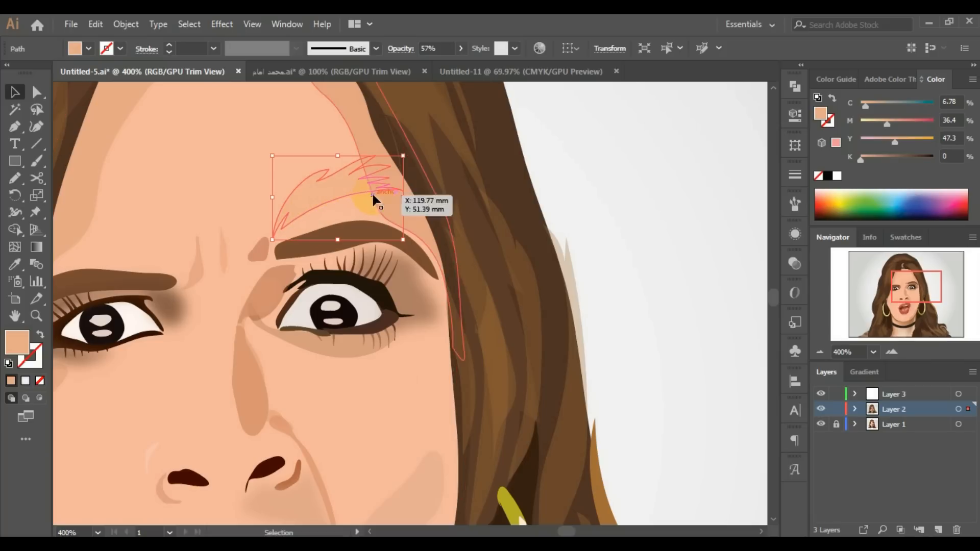
left_click(340, 104)
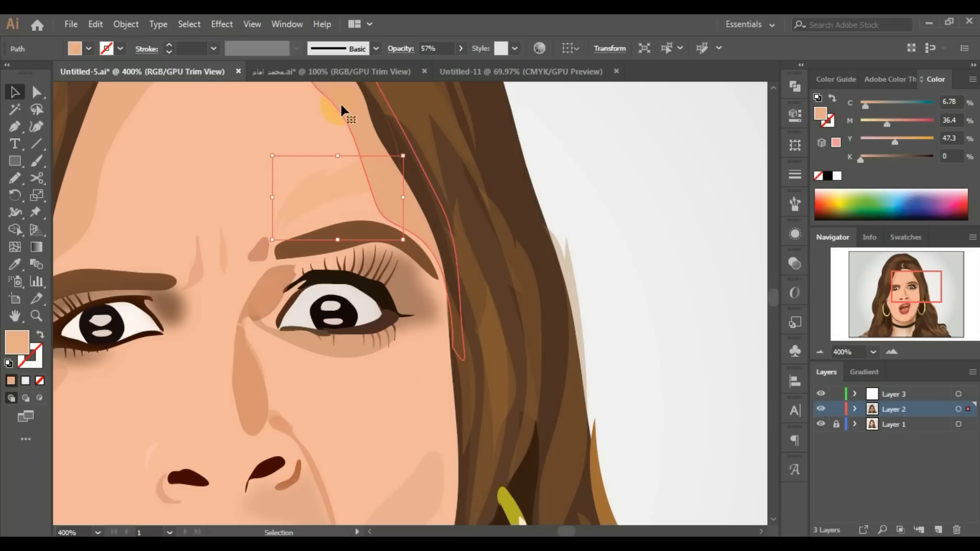
left_click(284, 128)
Select the brown eye shadow beside the outer eye corner, view the available blur effects and display the shape's appearance attributes.
left_click_drag(408, 306, 394, 286)
left_click(222, 24)
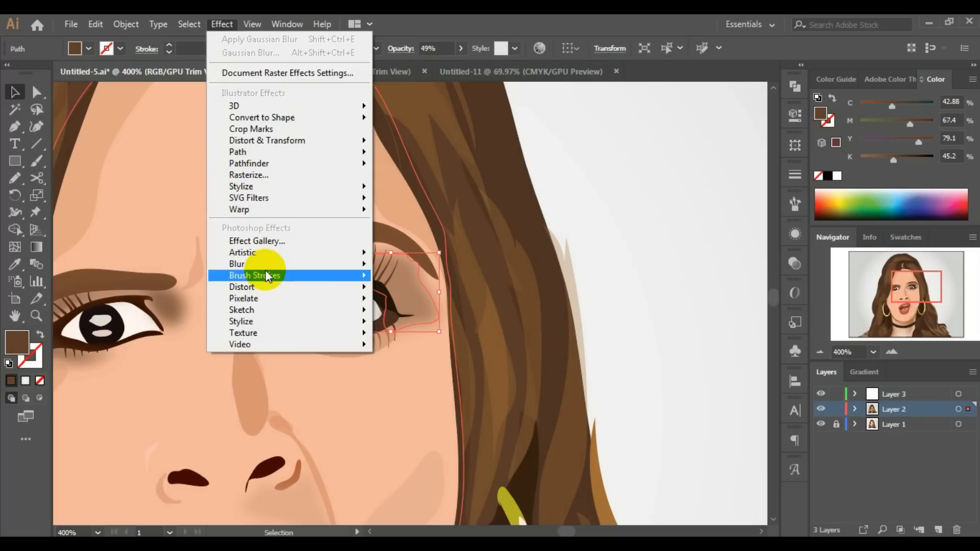
mouse_move(287, 262)
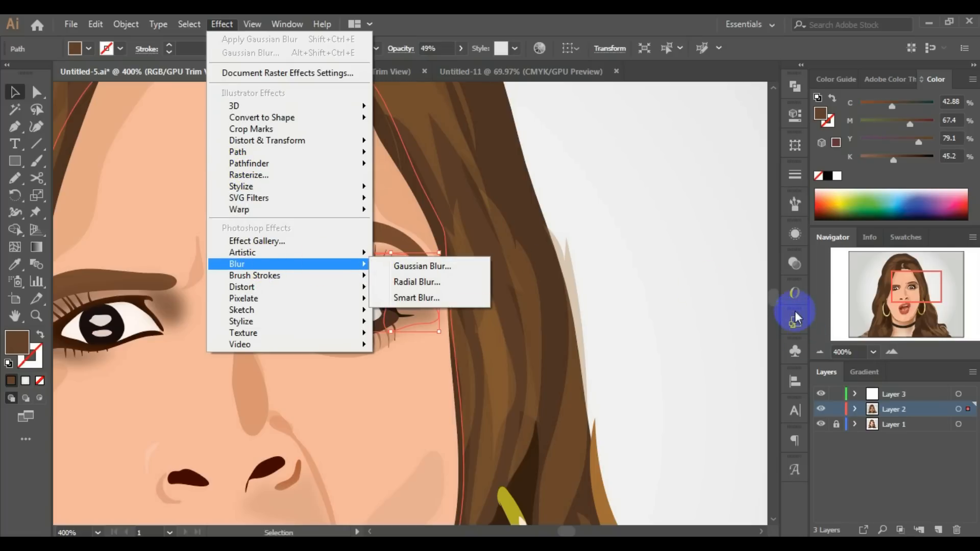
left_click(795, 263)
left_click(794, 263)
left_click(795, 241)
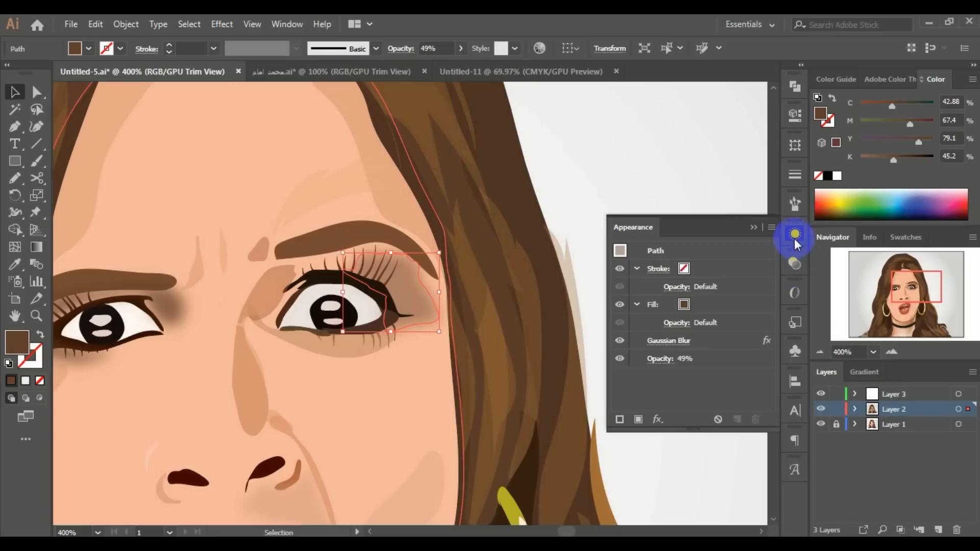
Try a Gaussian Blur radius of 0.1 pixels on the eye shadow with the preview on, and discard the change.
left_click(668, 342)
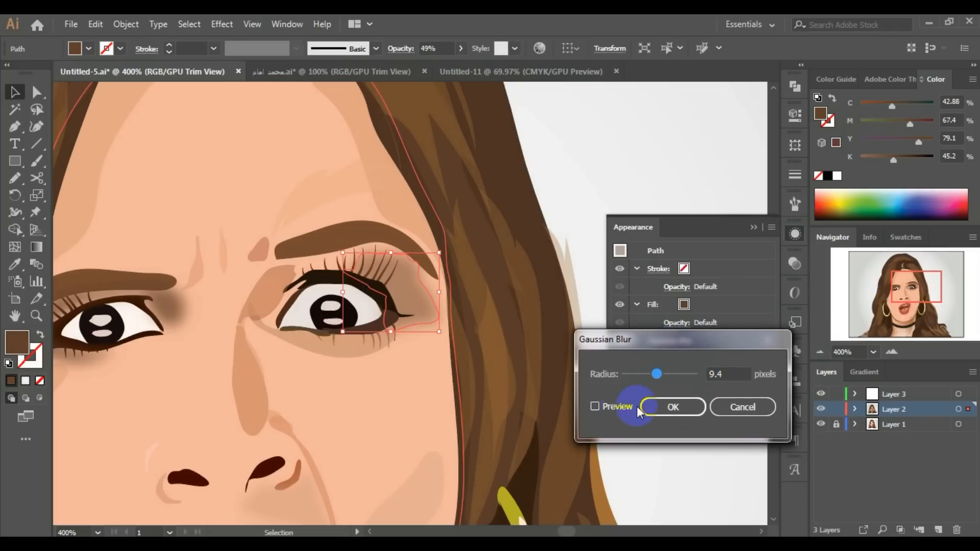
left_click(595, 406)
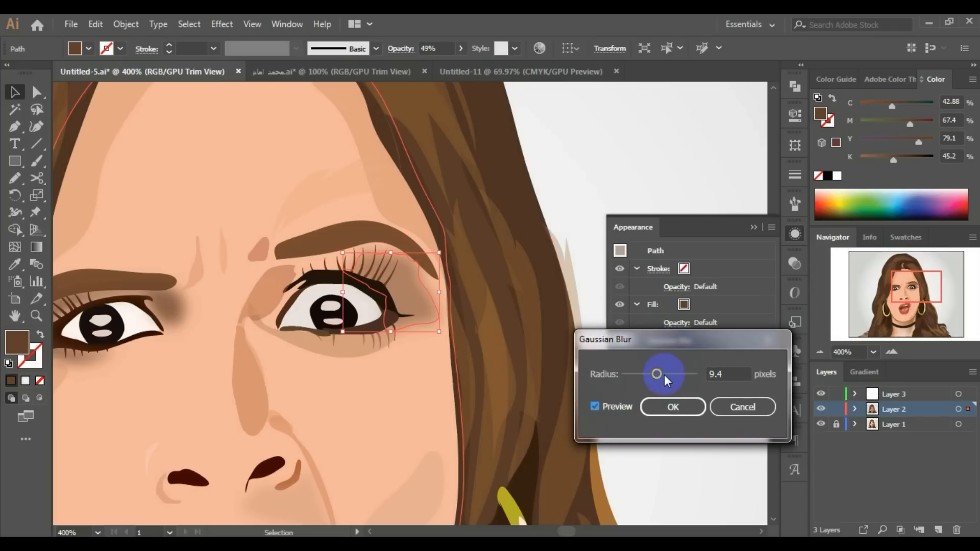
left_click_drag(657, 374, 626, 374)
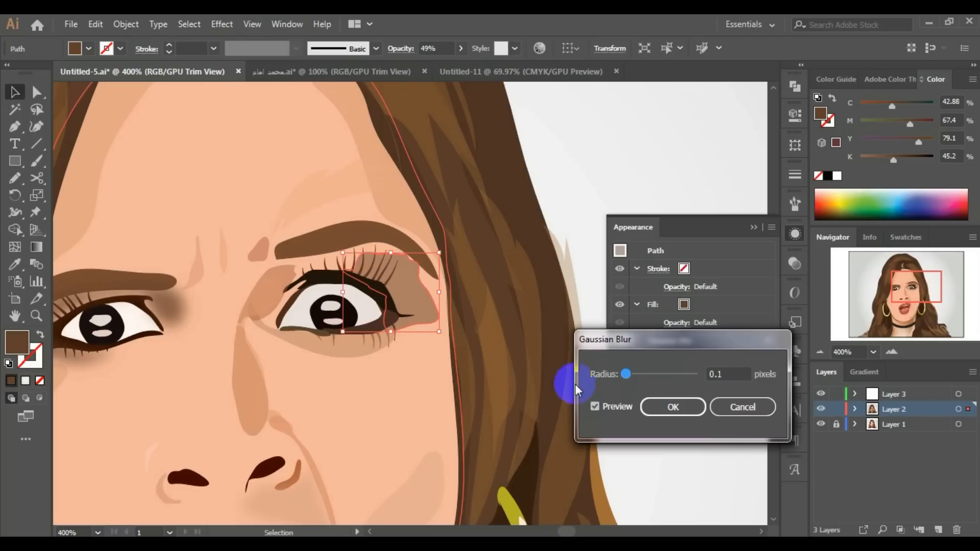
left_click(750, 413)
left_click(674, 407)
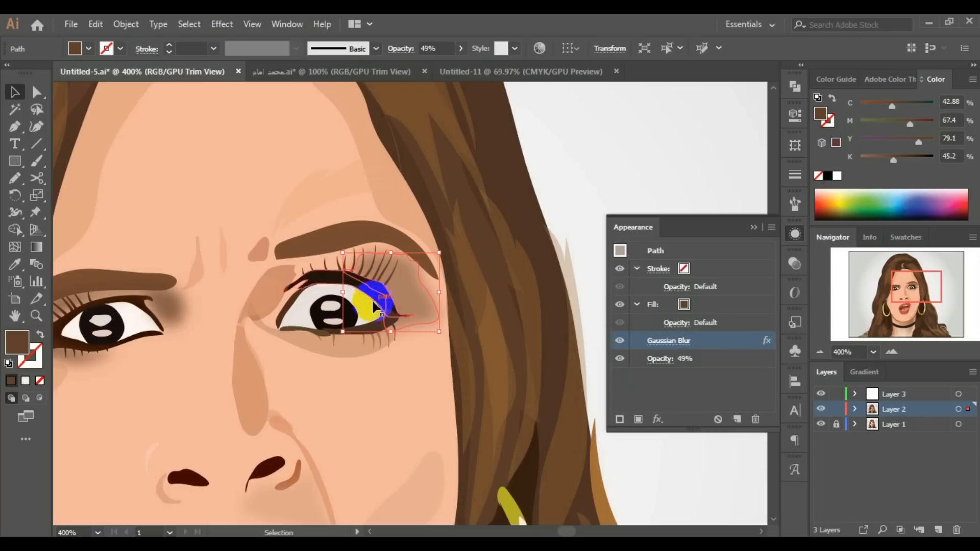
left_click(755, 228)
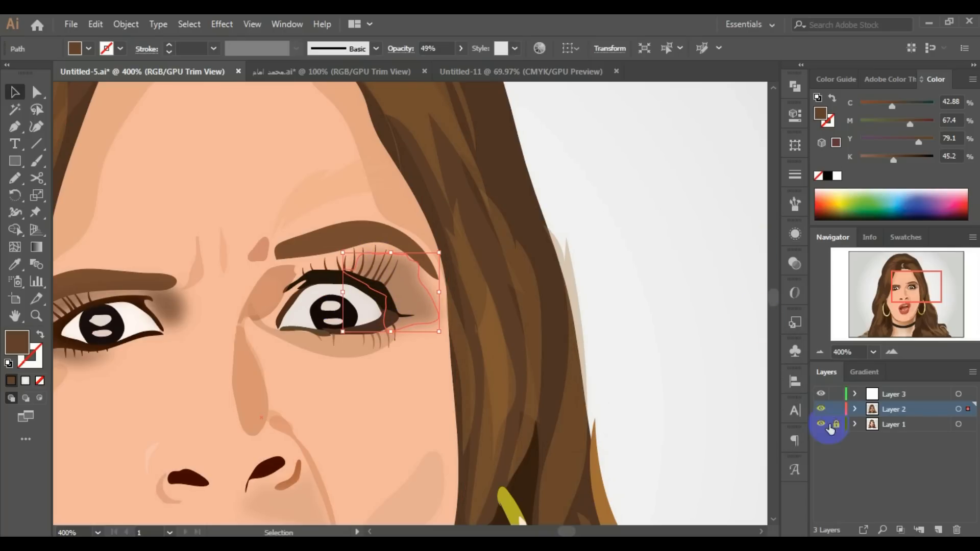
Hide and show Layer 2 to compare the vector eye shading with the original photo, ending on the whole face.
left_click(821, 409)
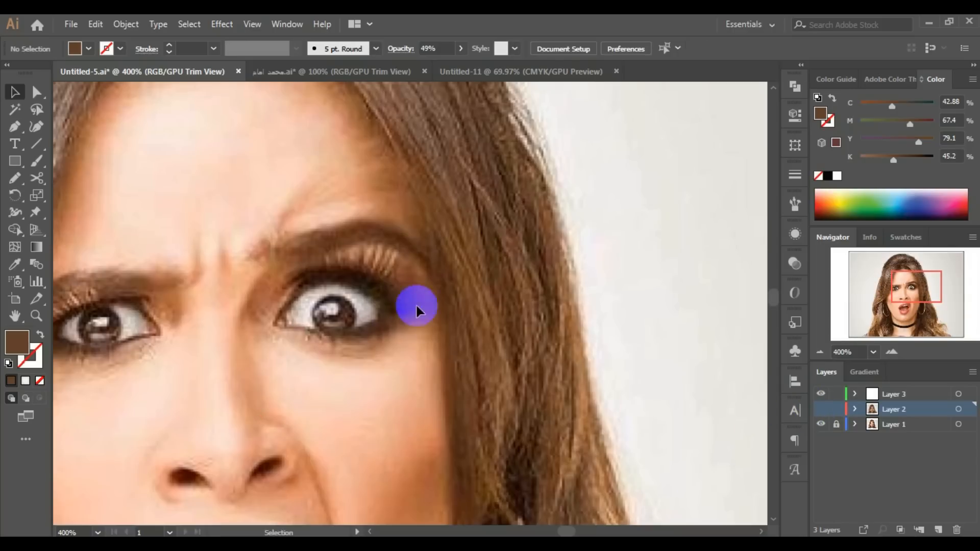
left_click(821, 409)
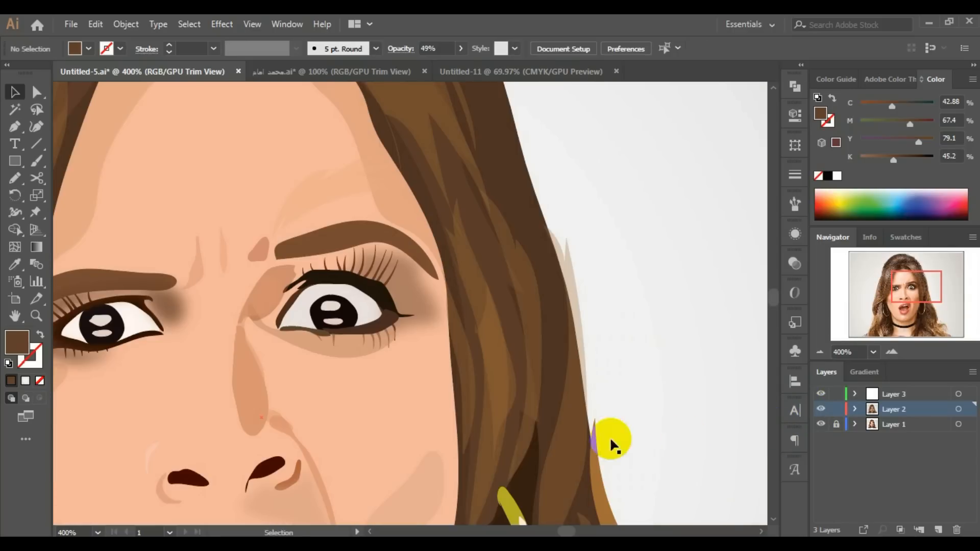
left_click(405, 328, "ctrl+alt")
left_click(338, 341, "ctrl+alt")
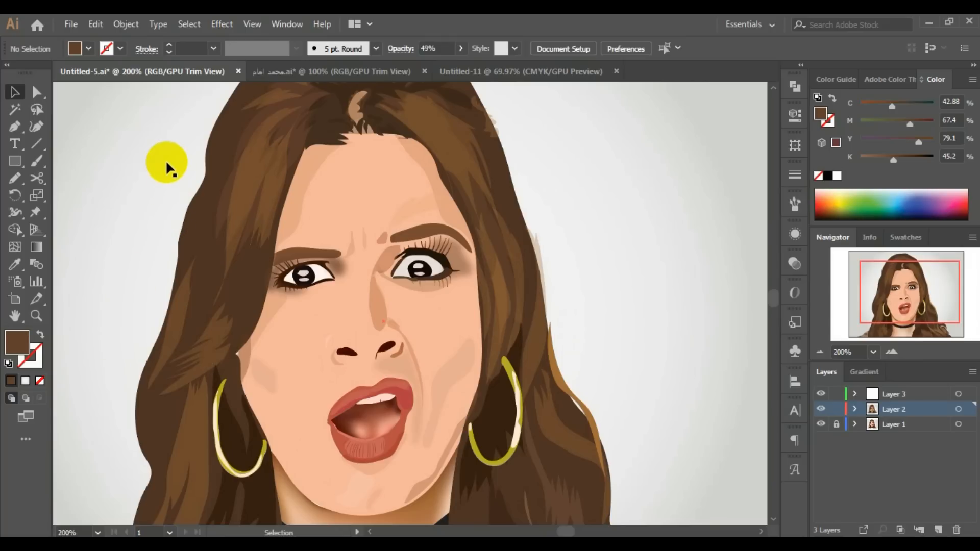
Switch to the man's portrait document and toggle Layer 2 to compare the vector face with the original photo.
left_click(277, 70)
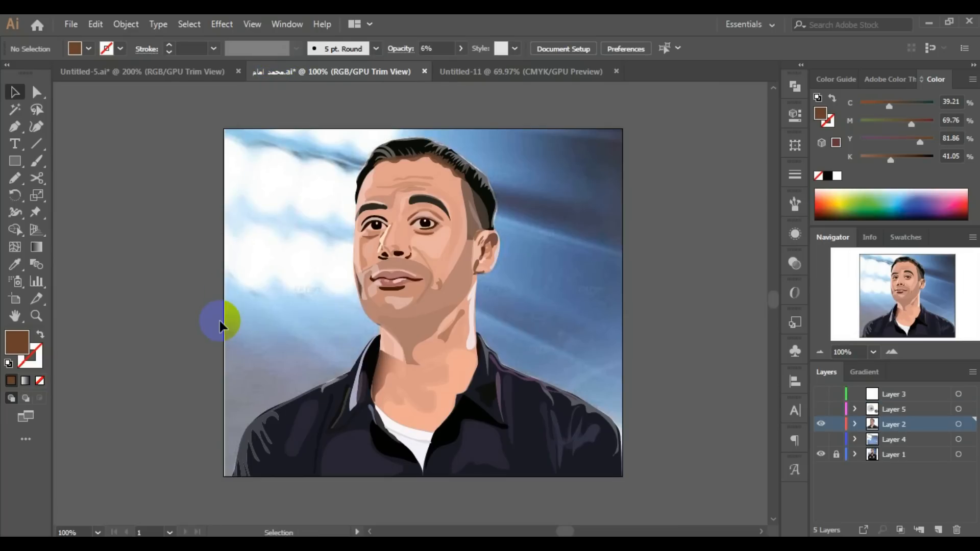
left_click(425, 305)
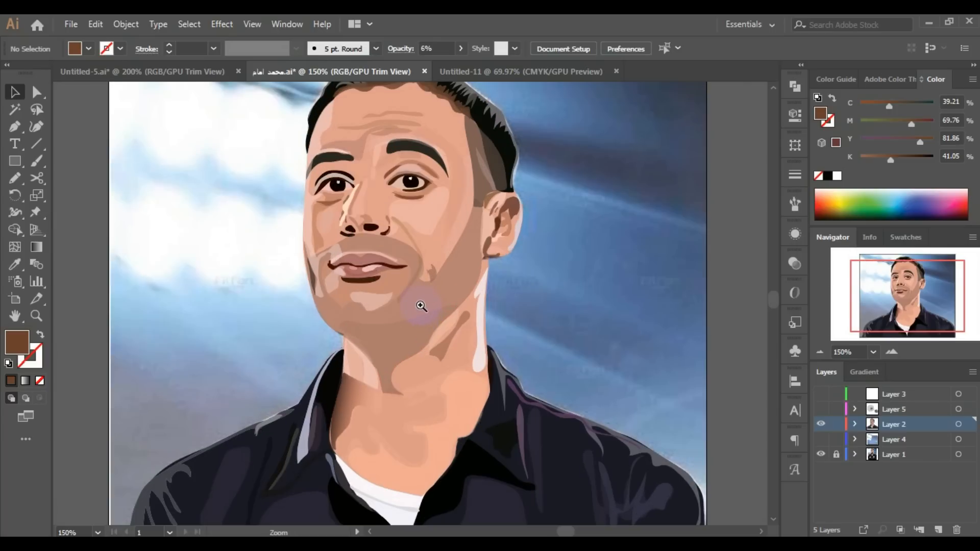
left_click(820, 424)
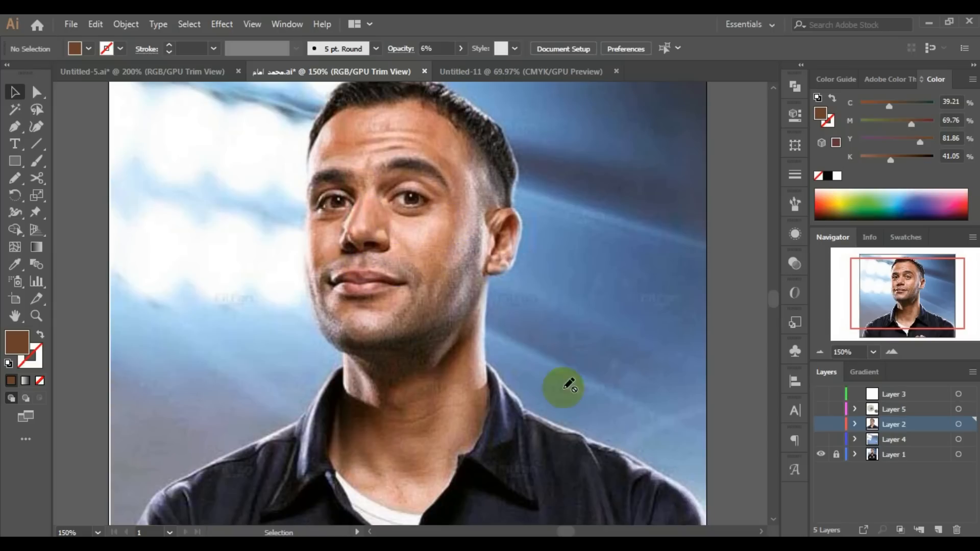
left_click(820, 424)
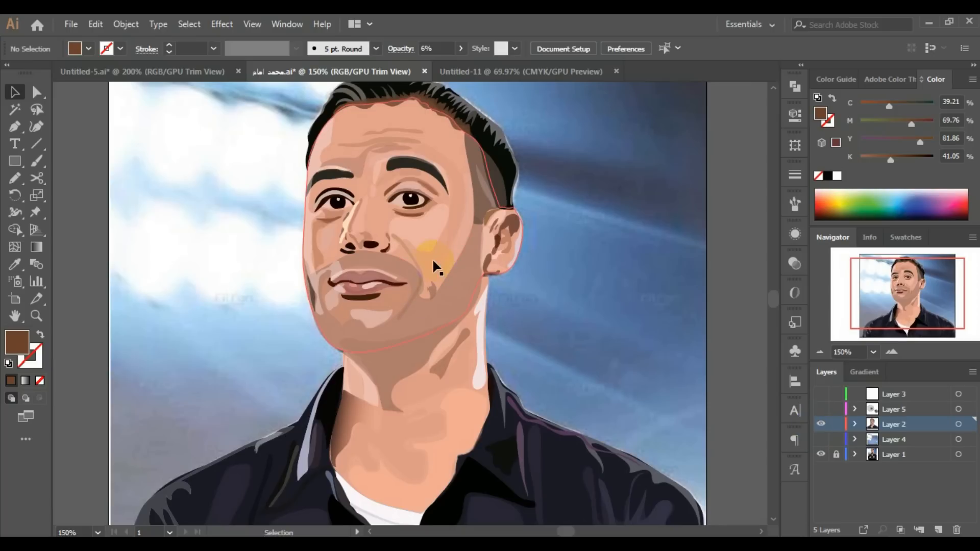
Move the shading and highlight shapes of the man's cheek and temple onto the blue background beyond his ear.
left_click(423, 173, "ctrl")
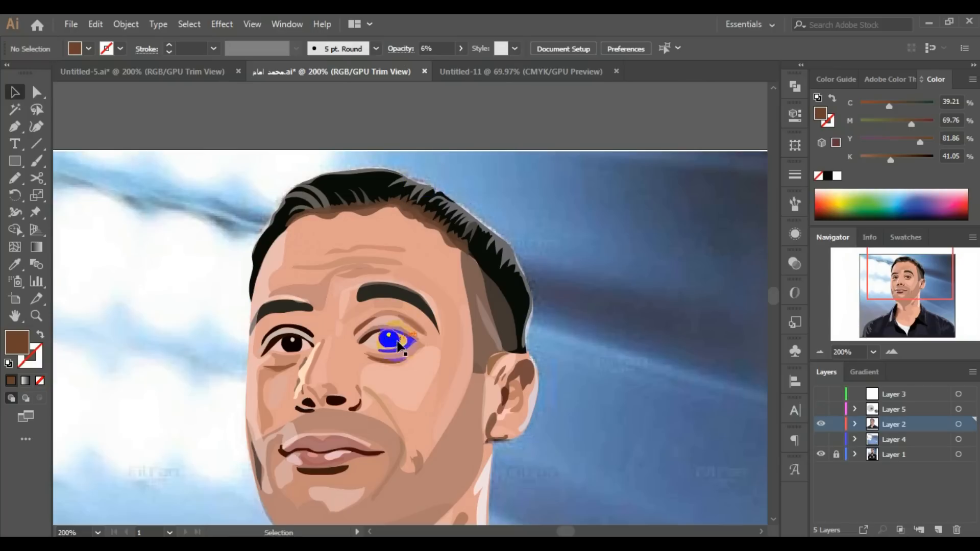
left_click_drag(419, 371, 624, 285)
left_click(476, 336)
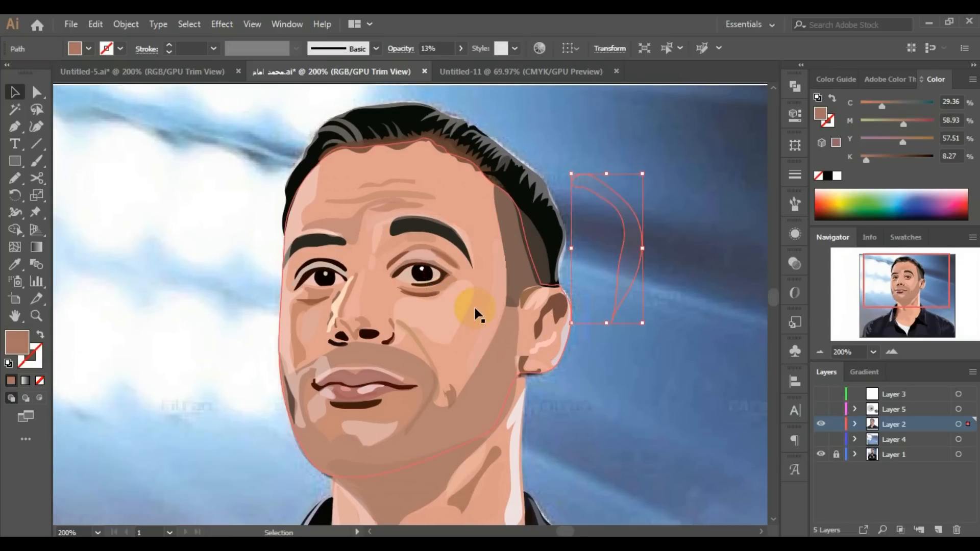
left_click(461, 325)
left_click_drag(449, 314, 651, 288)
left_click_drag(516, 235, 660, 207)
left_click_drag(502, 281, 642, 196)
left_click_drag(498, 275, 658, 316)
Move the forehead wrinkle, brow shade and nose highlight shapes off the man's face onto the bright background beside it.
left_click_drag(344, 232, 210, 219)
left_click_drag(372, 201, 235, 175)
left_click_drag(416, 239, 265, 248)
left_click_drag(342, 308, 212, 312)
left_click_drag(329, 314, 231, 320)
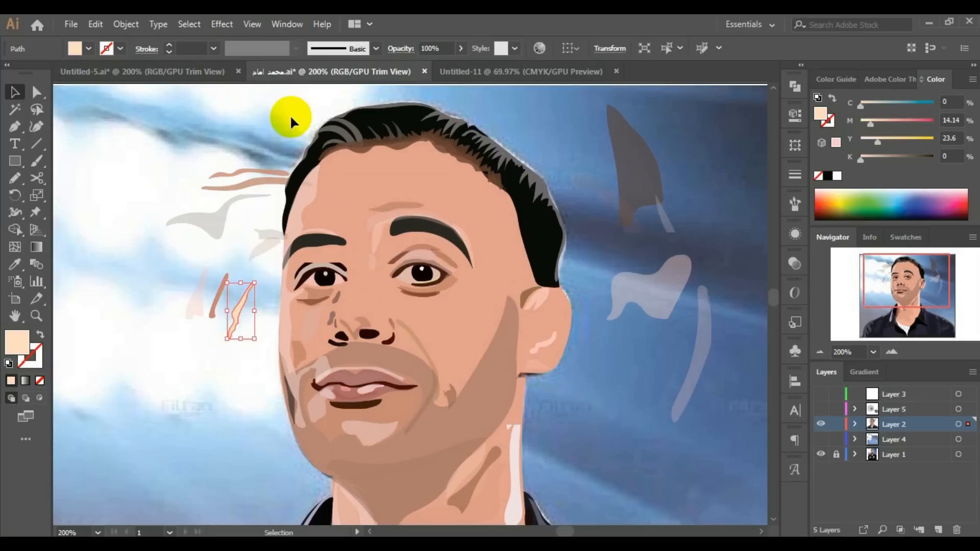
Look at the woman's portrait in Untitled-5 for comparison and return to the man's portrait document.
left_click(207, 76)
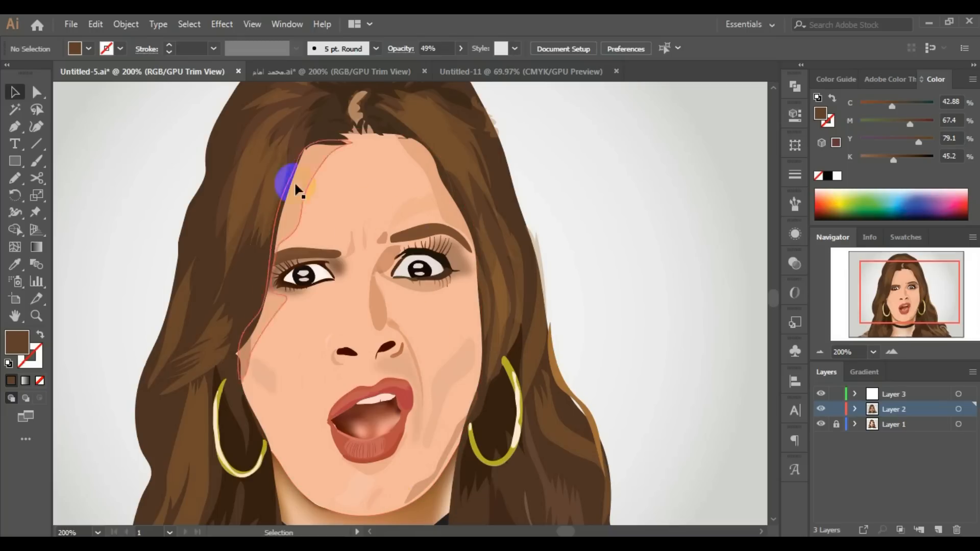
left_click(299, 74)
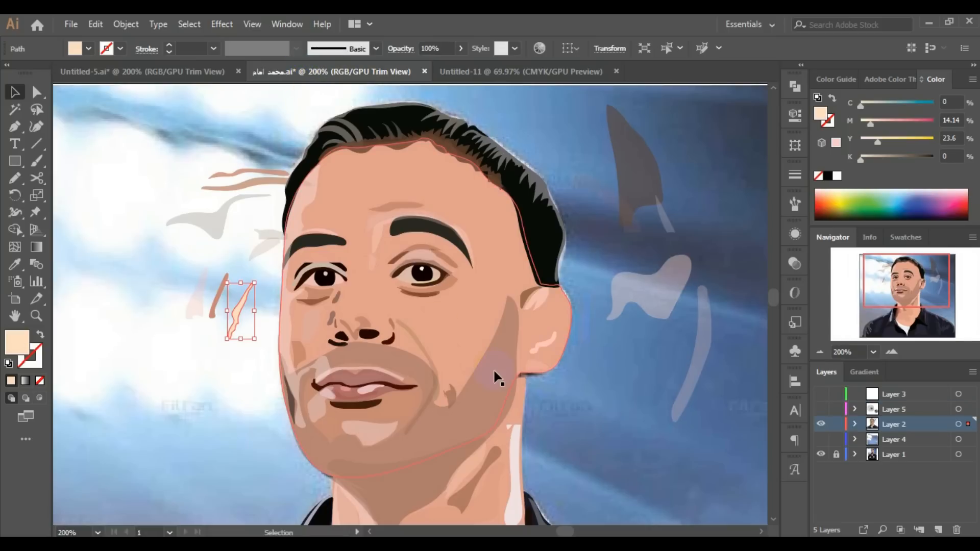
Undo all the moves of the man's nose, forehead, cheek, temple and ear shapes back onto his face and deselect everything.
key("a")
key("ctrl+z")
key("ctrl+z")
key("ctrl+z")
key("ctrl+z")
key("ctrl+z")
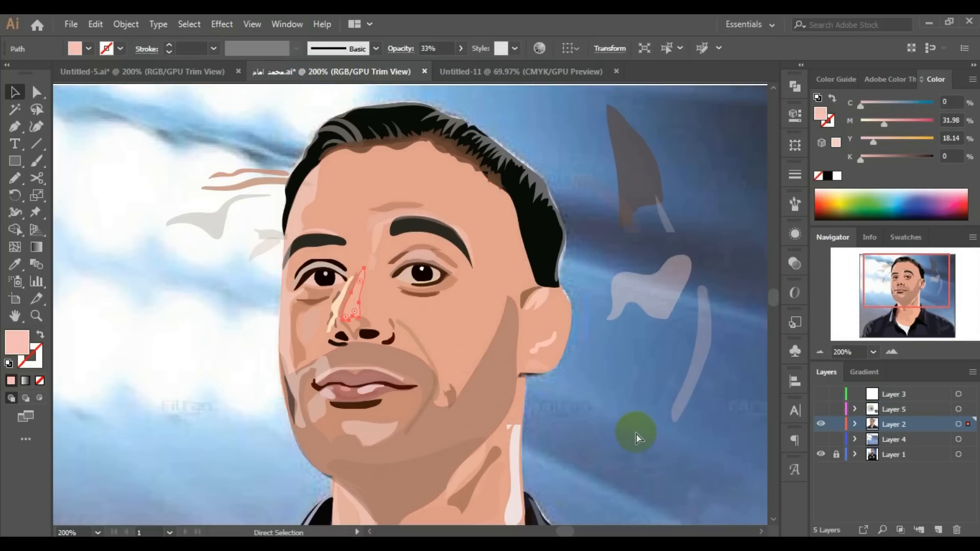
key("ctrl+z")
key("ctrl+z")
key("ctrl+z")
key("ctrl+z")
key("ctrl+z")
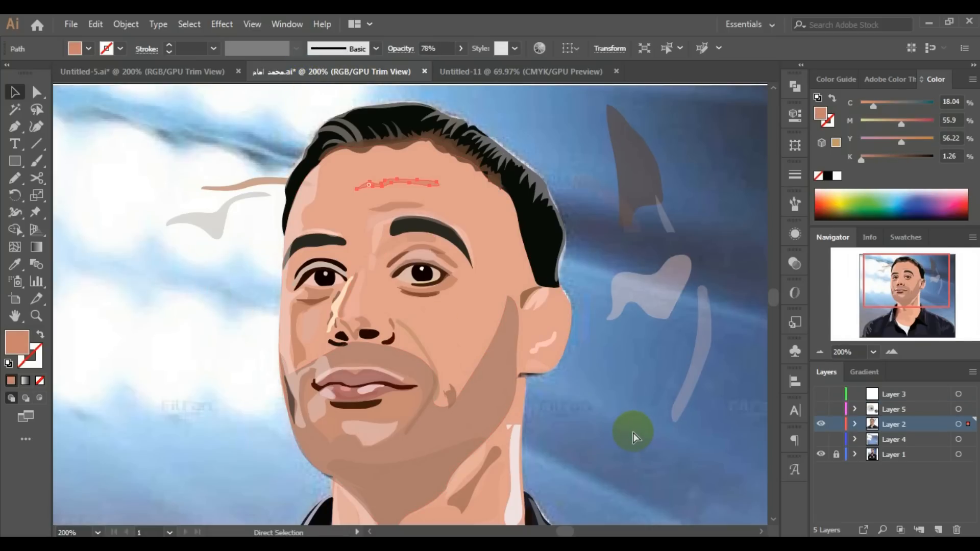
key("ctrl+z")
key("ctrl+z")
key("ctrl+z")
key("ctrl+z")
key("ctrl+z")
key("ctrl+z")
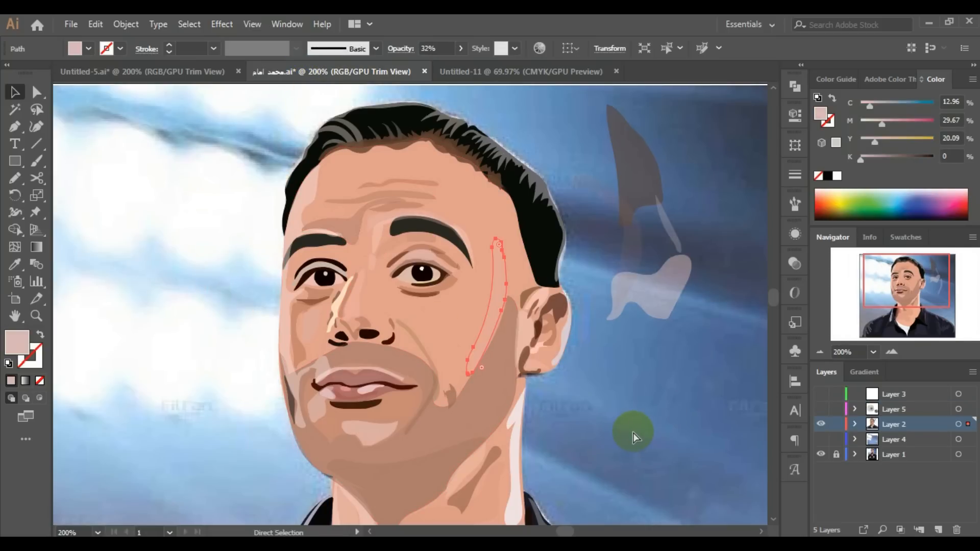
key("ctrl+z")
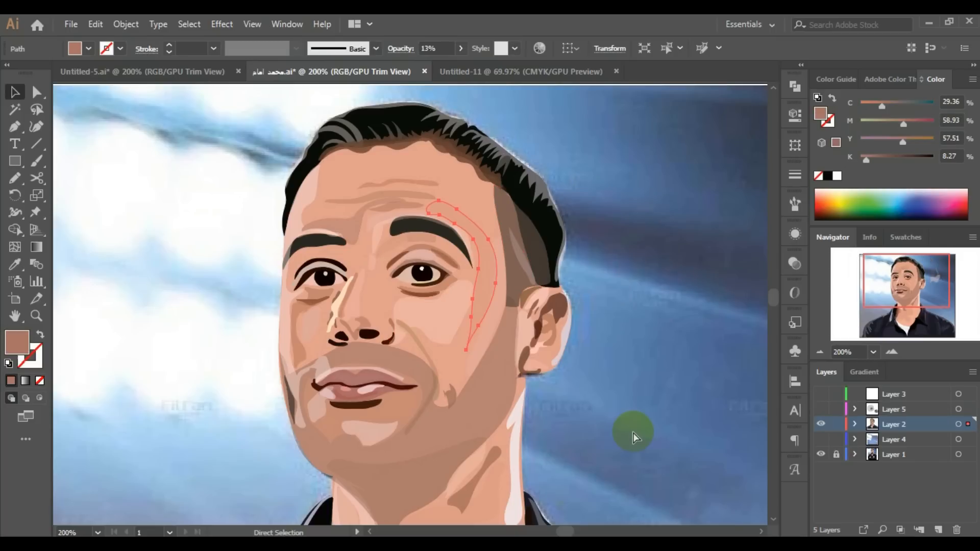
key("v")
left_click(603, 416)
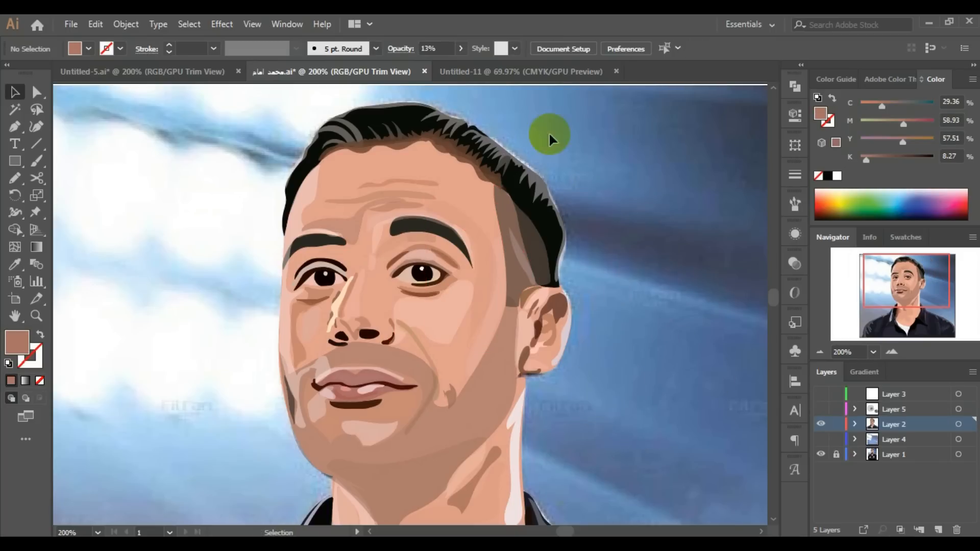
Create a new A4 document, 210 x 297 mm, in RGB Color mode and close the CMYK document Untitled-11.
left_click(524, 77)
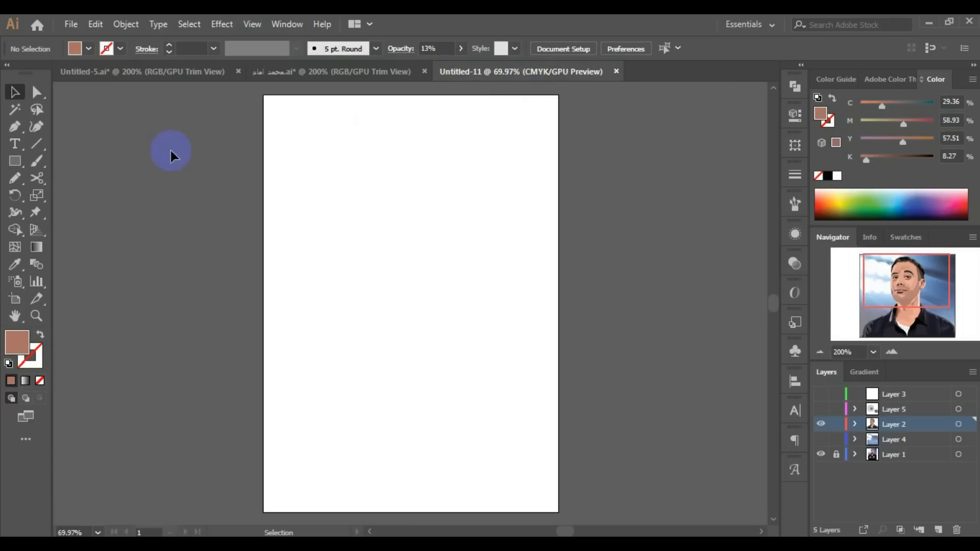
left_click(71, 24)
left_click(374, 260)
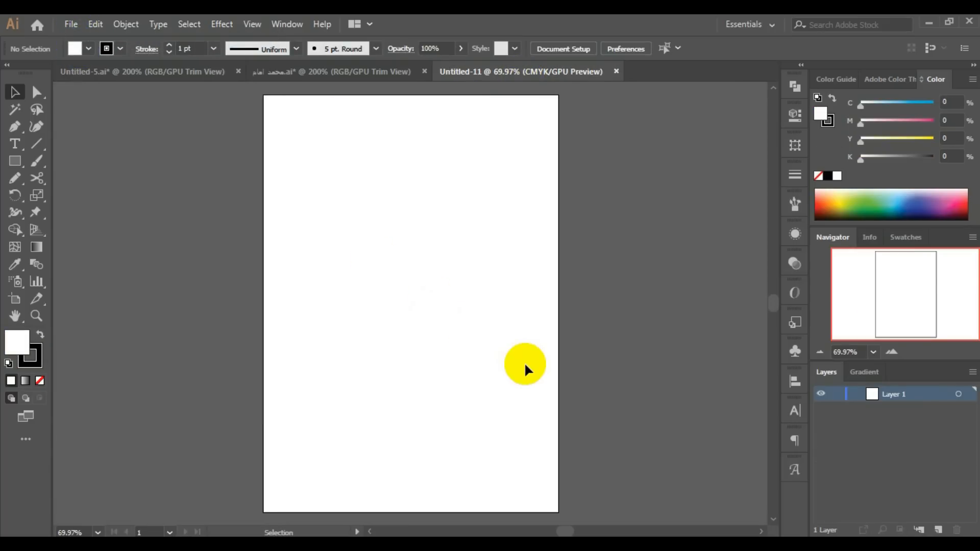
key("ctrl+n")
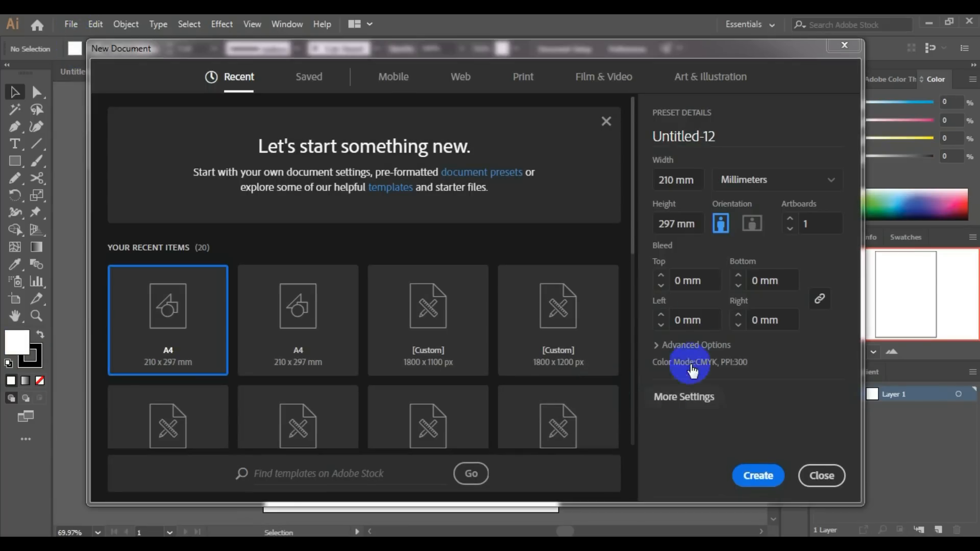
left_click(710, 347)
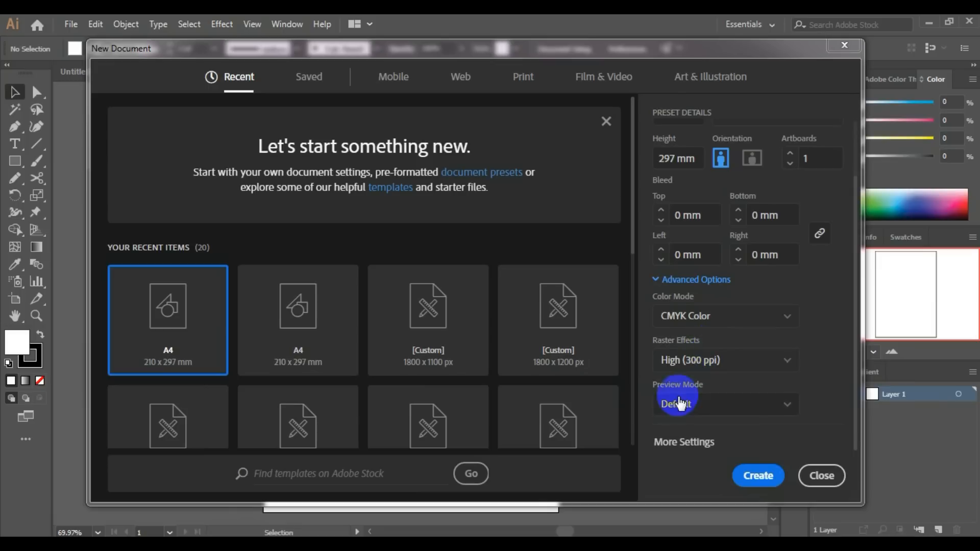
left_click(698, 317)
left_click(682, 340)
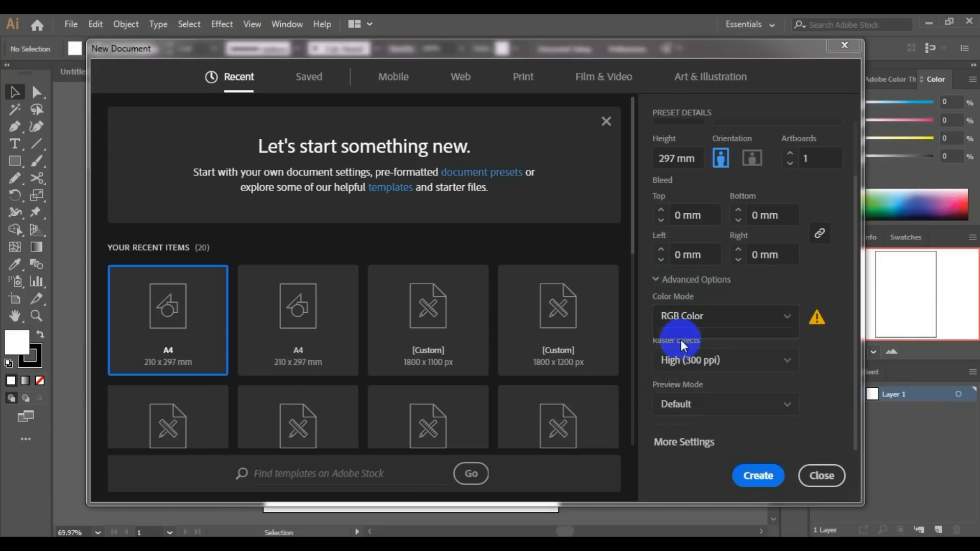
left_click(761, 478)
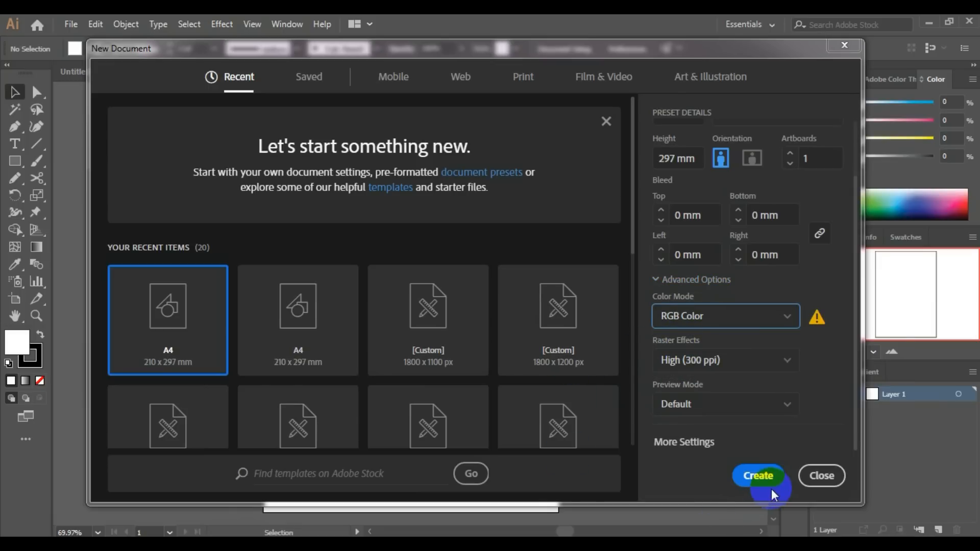
scroll(699, 234, "up", 3)
left_click(757, 491)
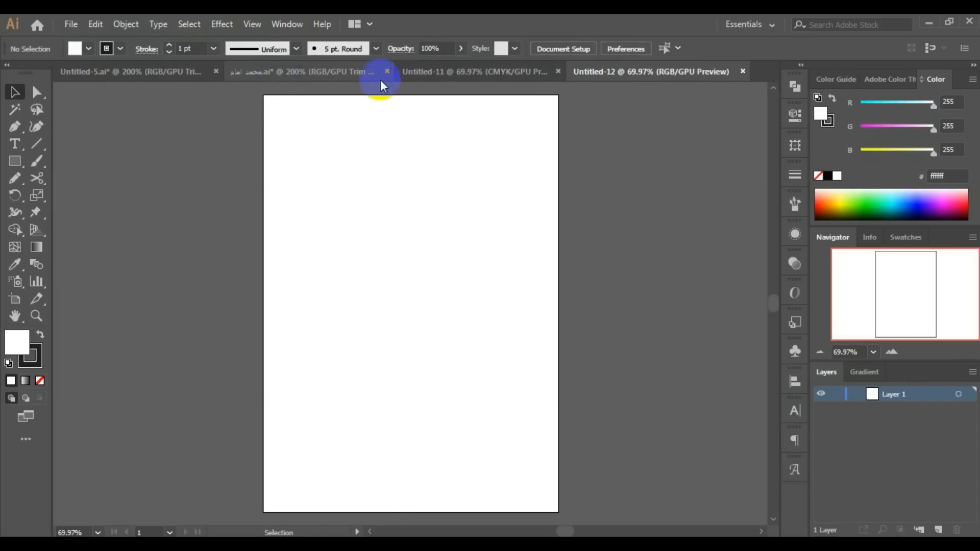
left_click(558, 71)
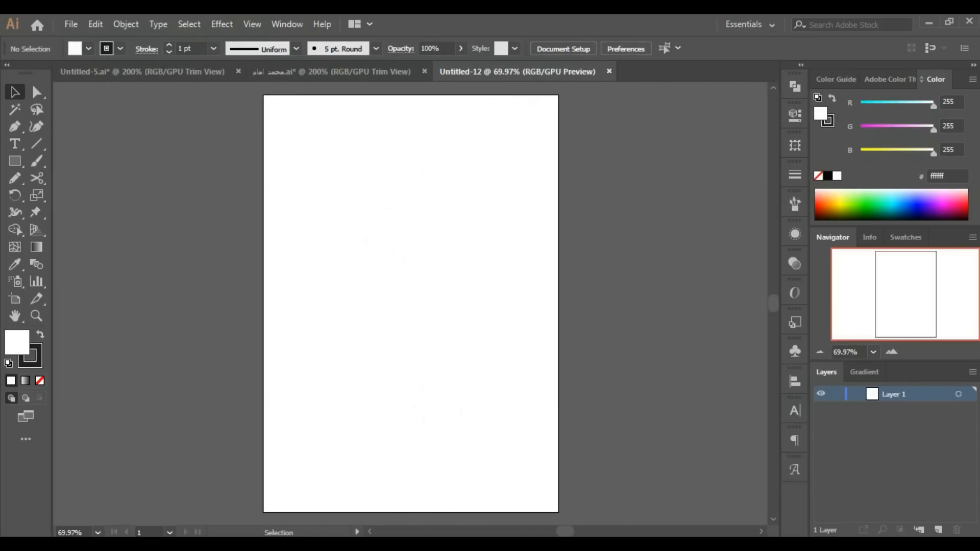
Switch to Chrome and search Google Images for "يسرا" in a new tab.
key("alt+Tab")
scroll(457, 210, "up", 3)
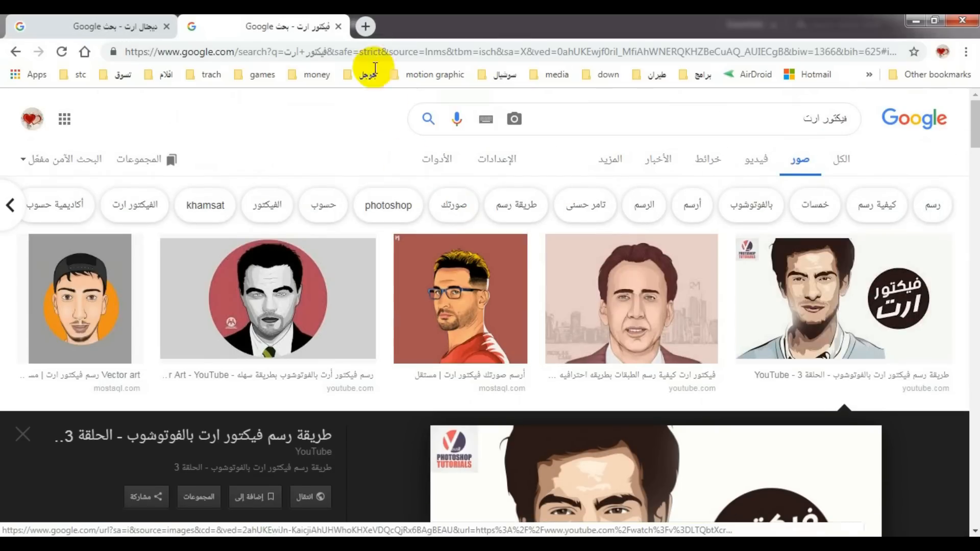
left_click(366, 29)
left_click(366, 27)
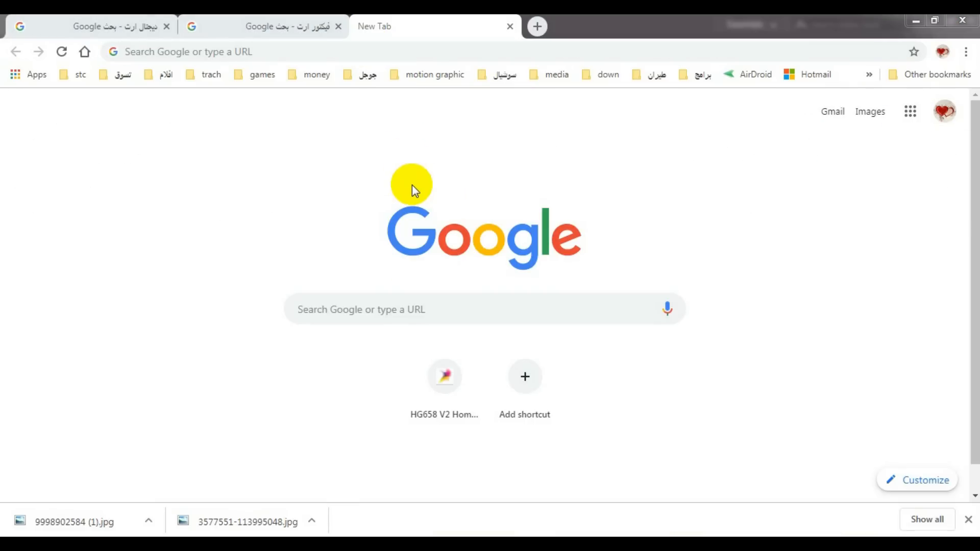
left_click(397, 54)
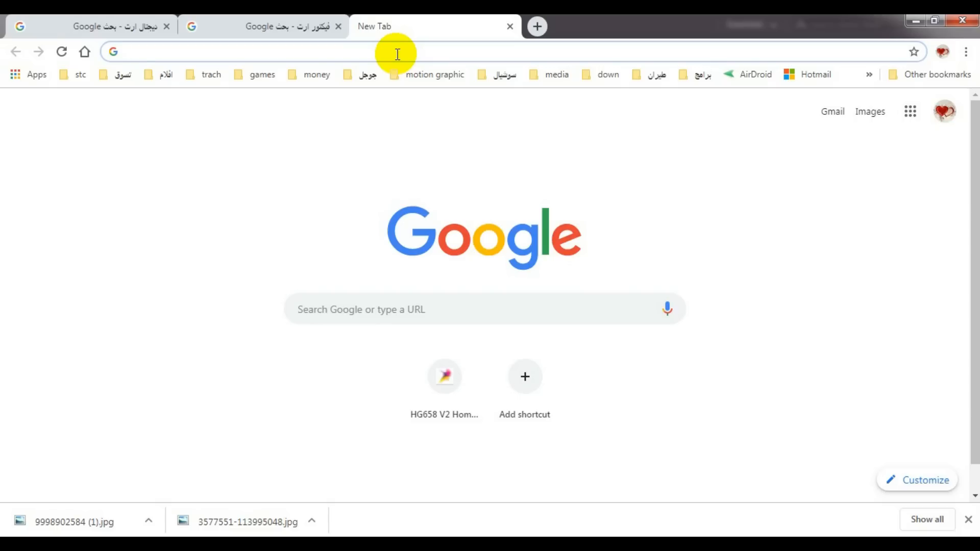
type("يسرا")
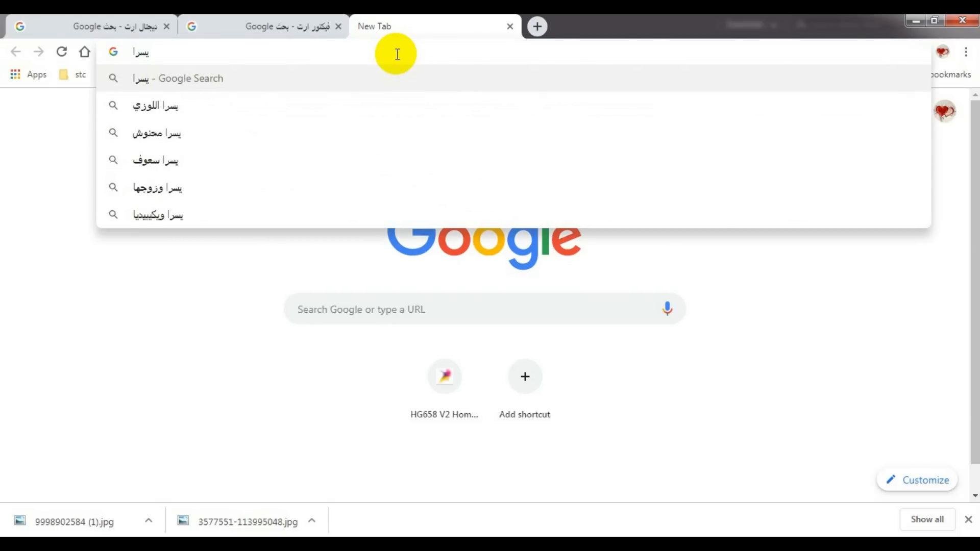
key("Return")
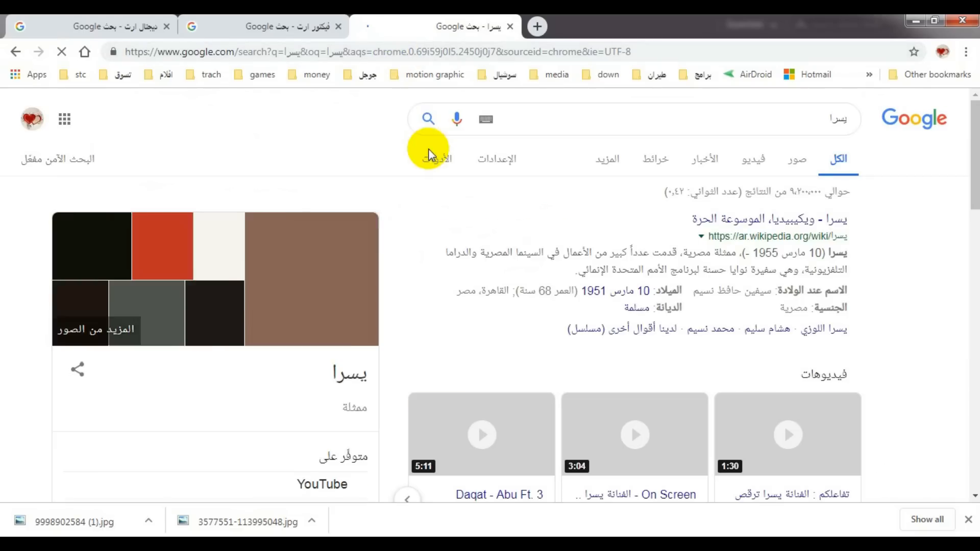
left_click(795, 162)
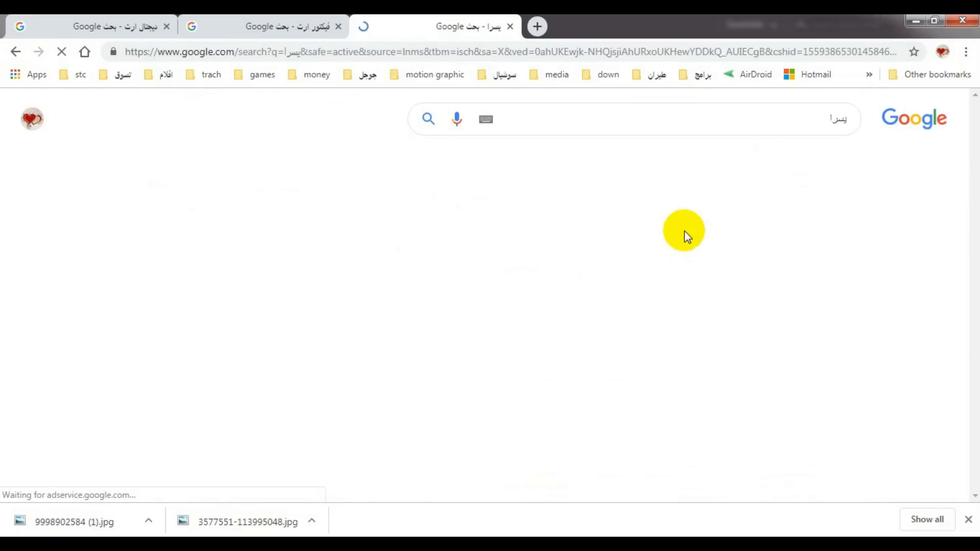
scroll(612, 225, "down", 5)
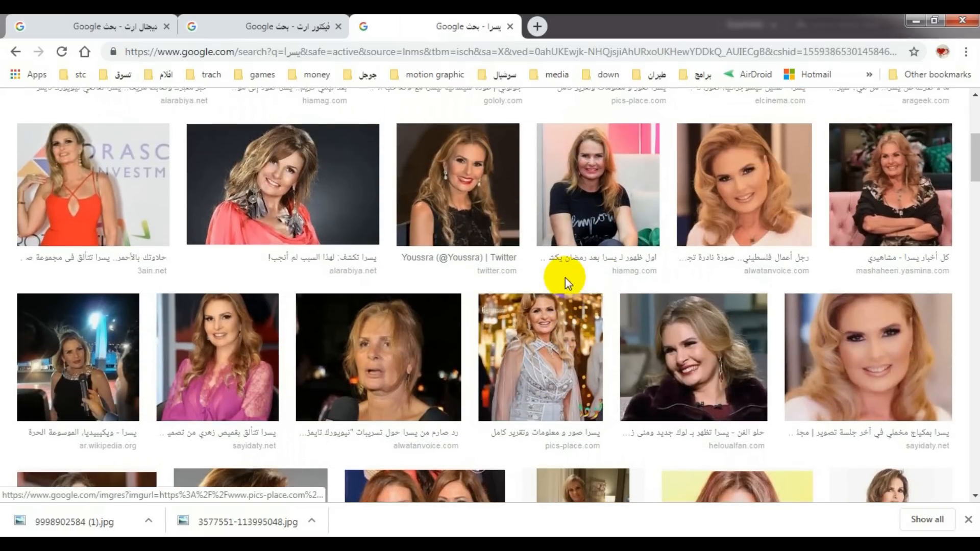
left_click(741, 202)
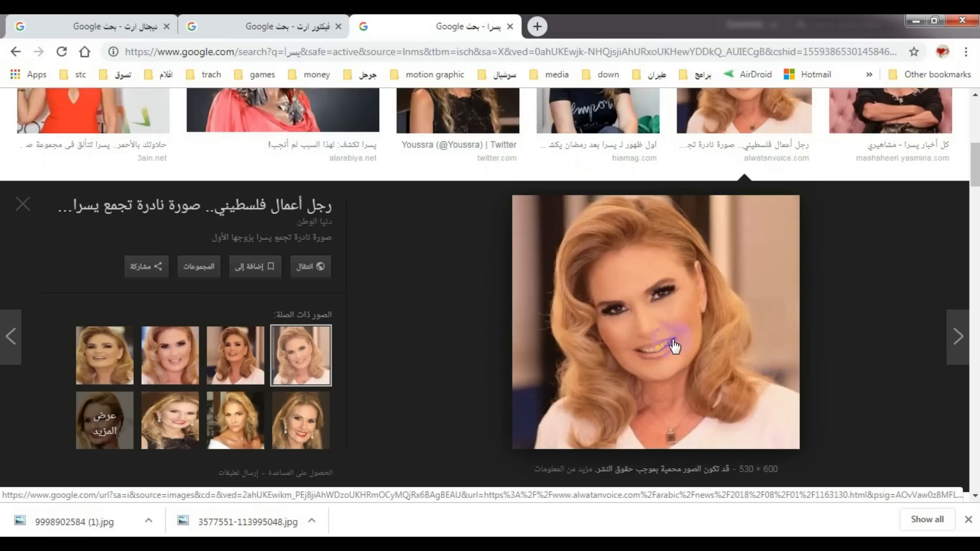
right_click(654, 303)
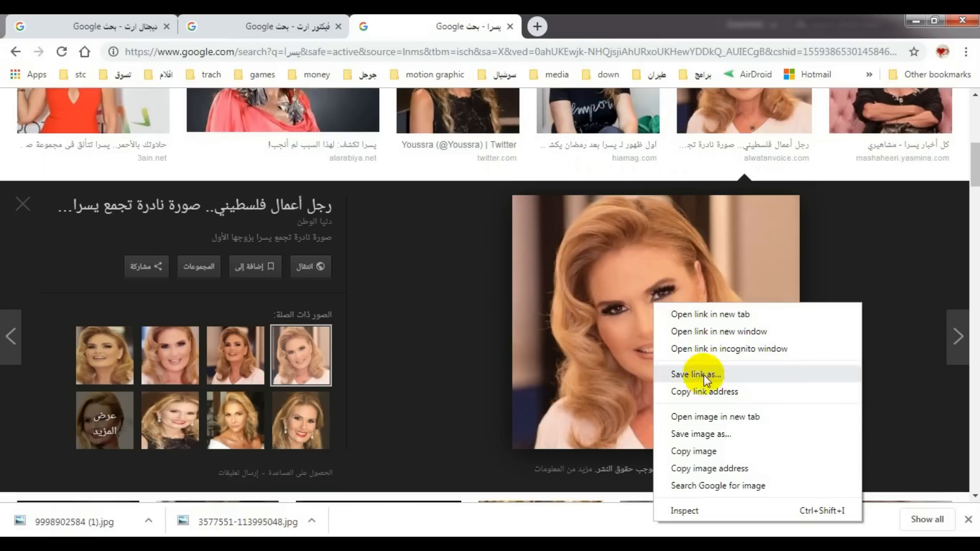
left_click(707, 435)
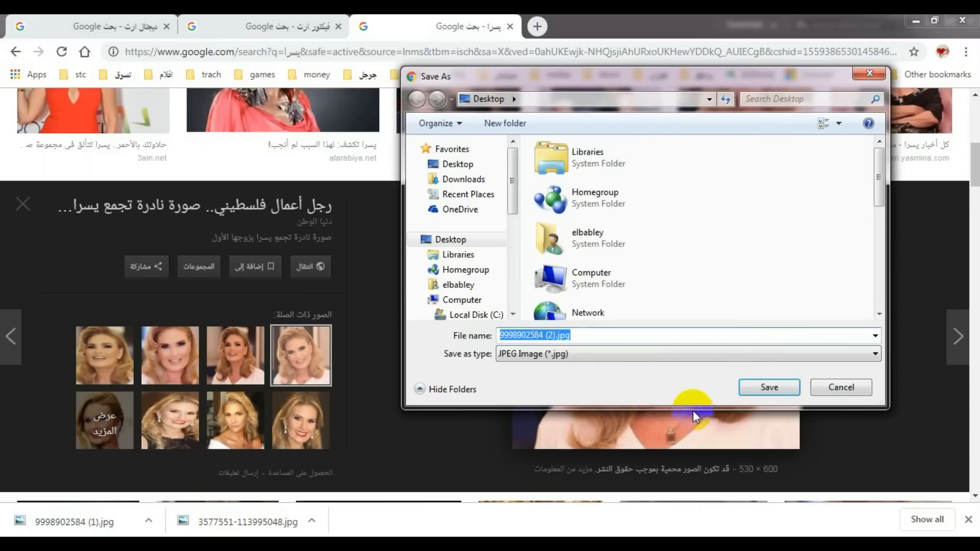
left_click(755, 391)
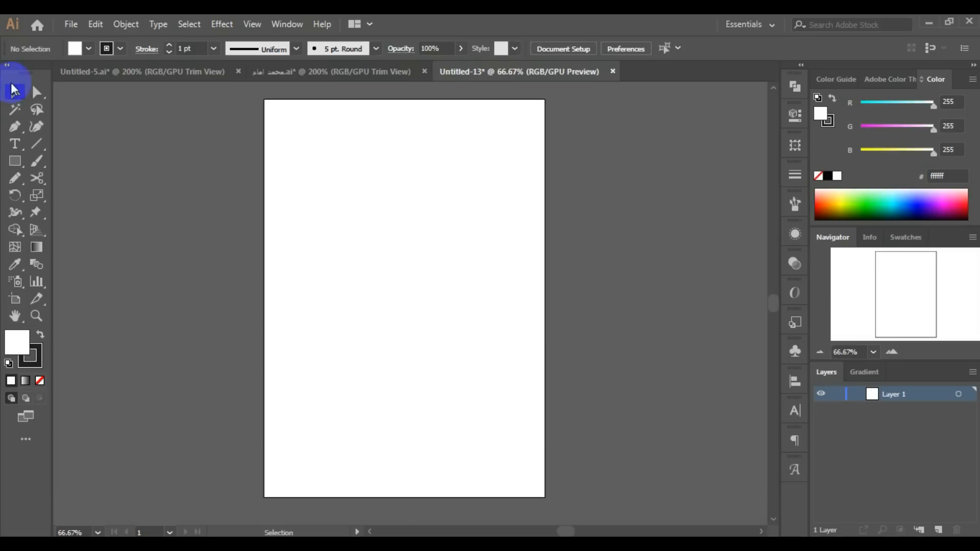
left_click(71, 24)
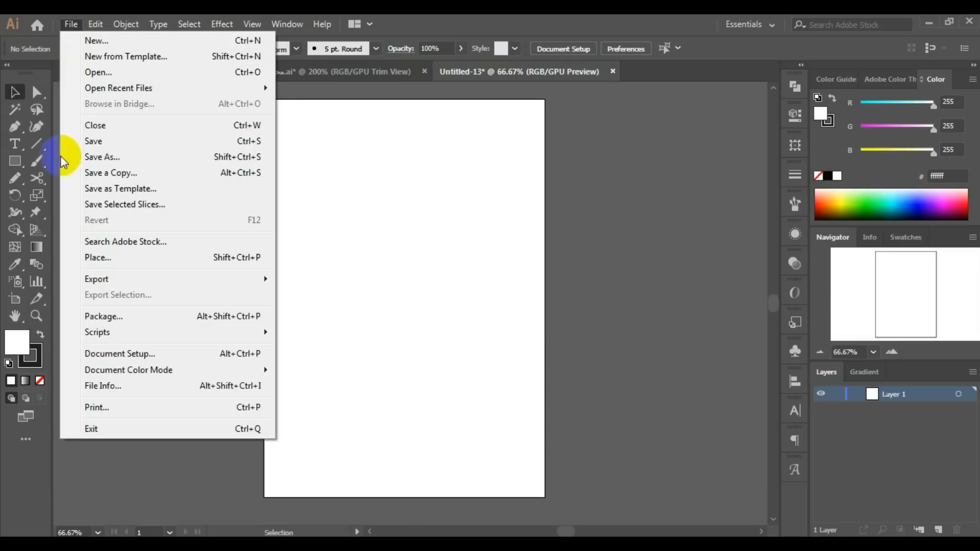
left_click(115, 259)
scroll(159, 235, "down", 10)
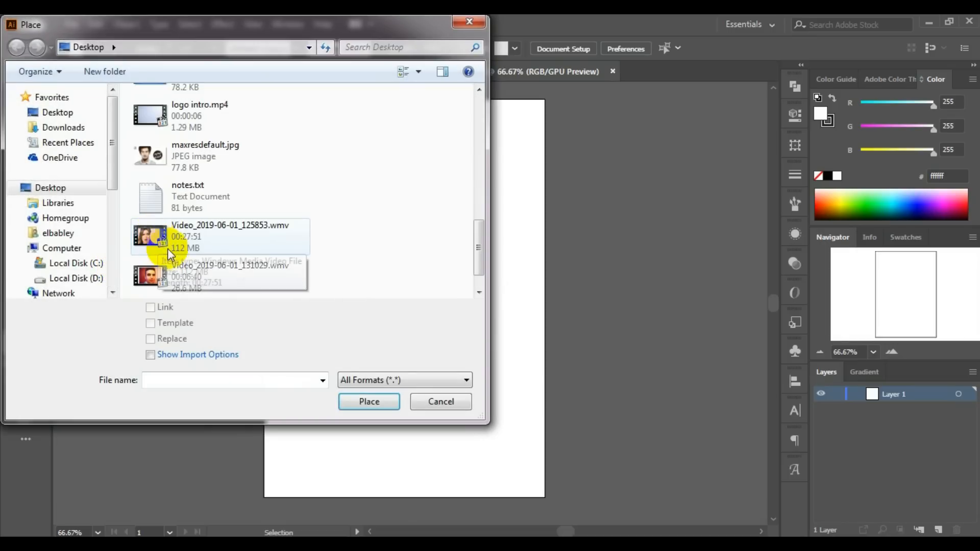
scroll(174, 254, "up", 3)
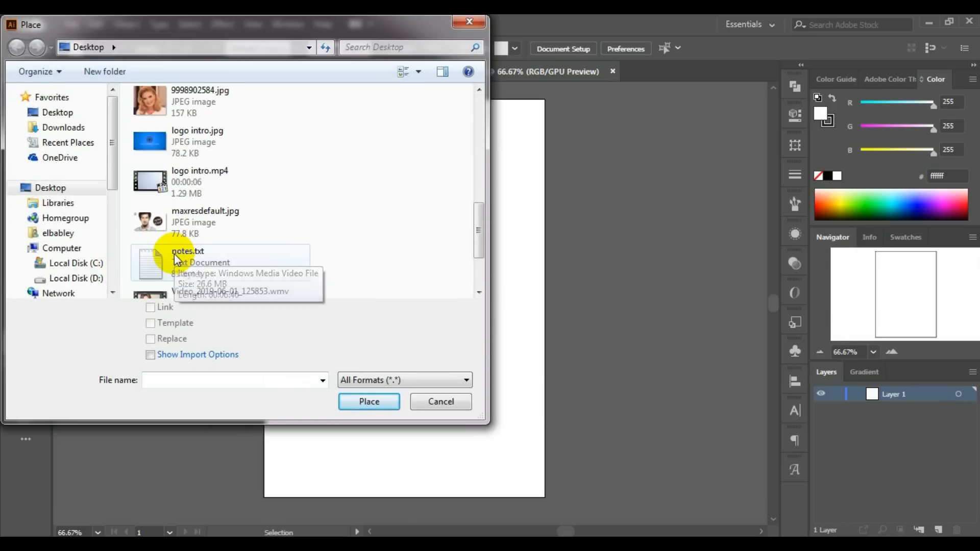
left_click(189, 101)
left_click(372, 414)
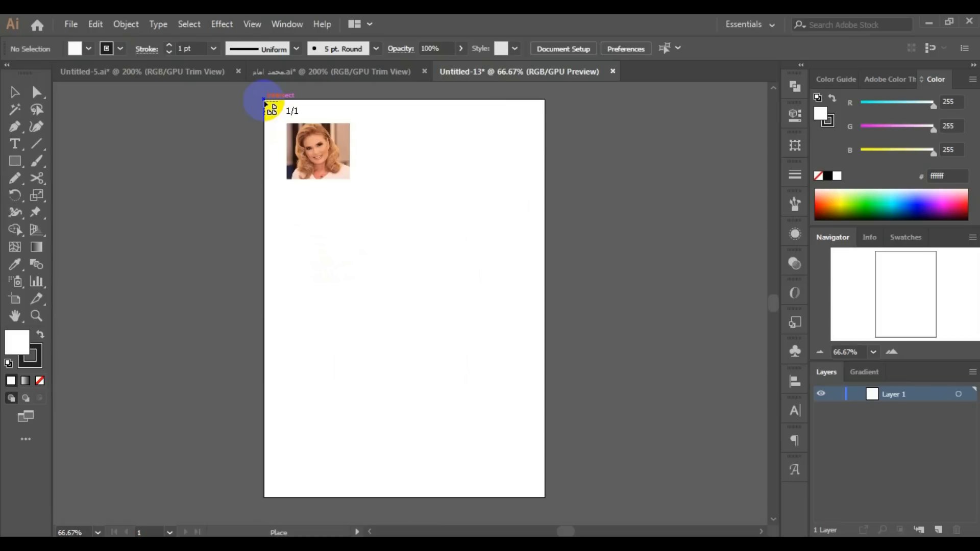
left_click_drag(264, 99, 539, 378)
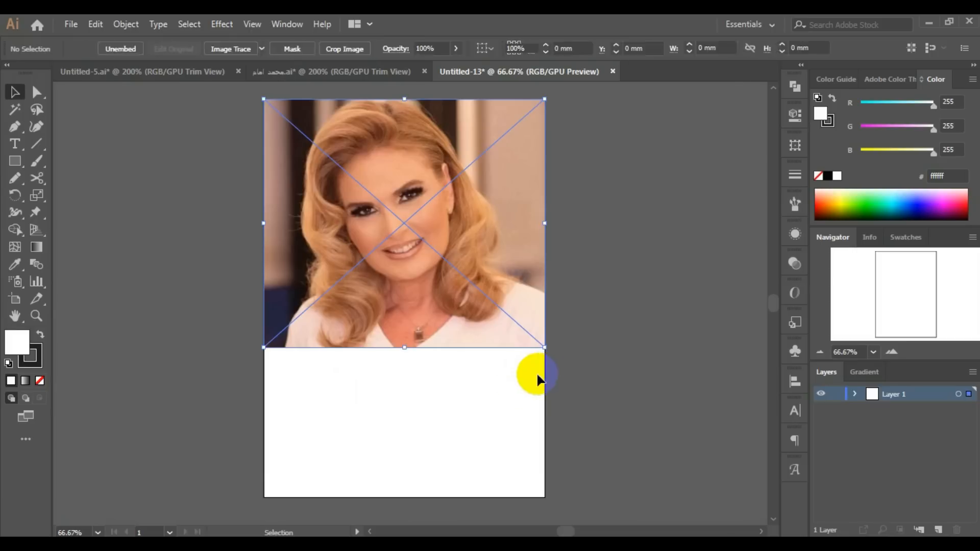
left_click(15, 299)
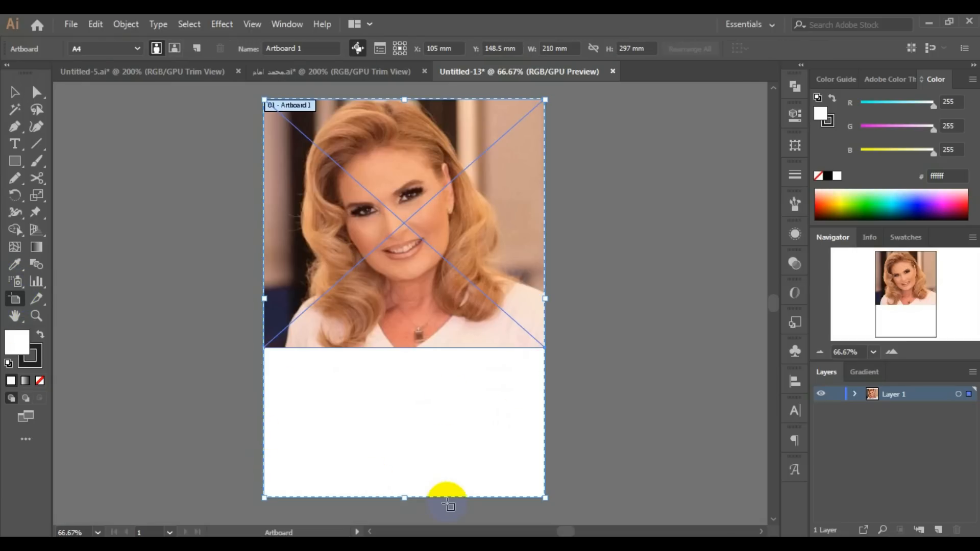
left_click_drag(407, 498, 405, 348)
Lock Layer 1 with the photo, add a new layer above it and leave artboard editing.
left_click(838, 394)
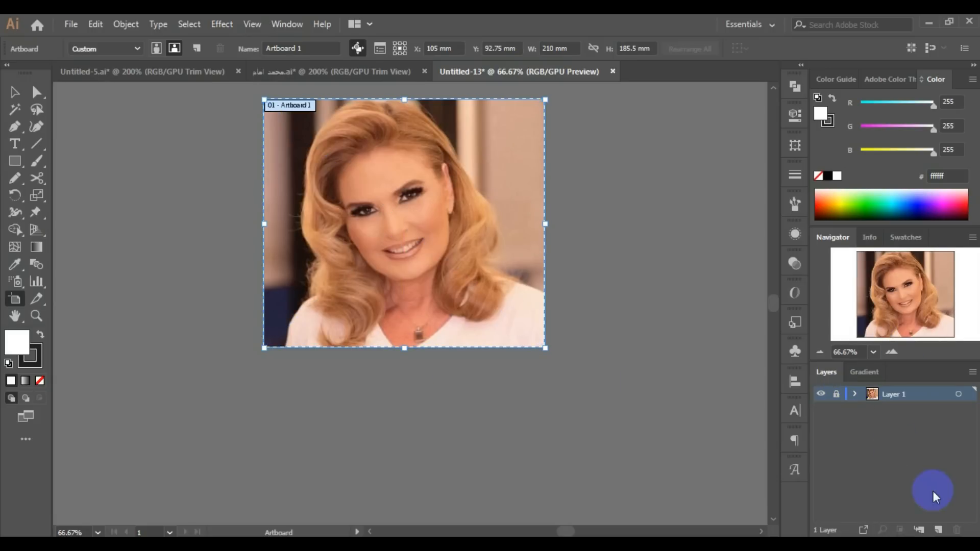
left_click(938, 530)
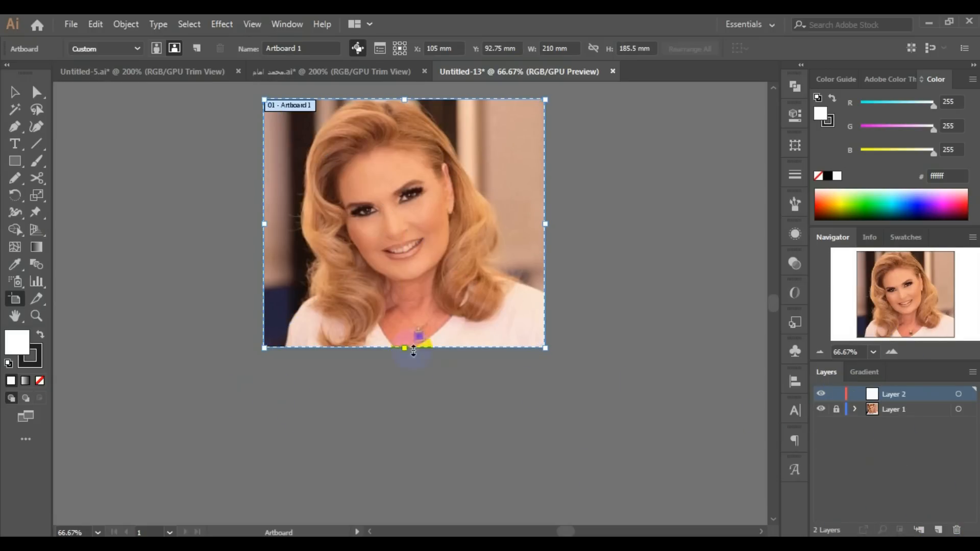
left_click(14, 91)
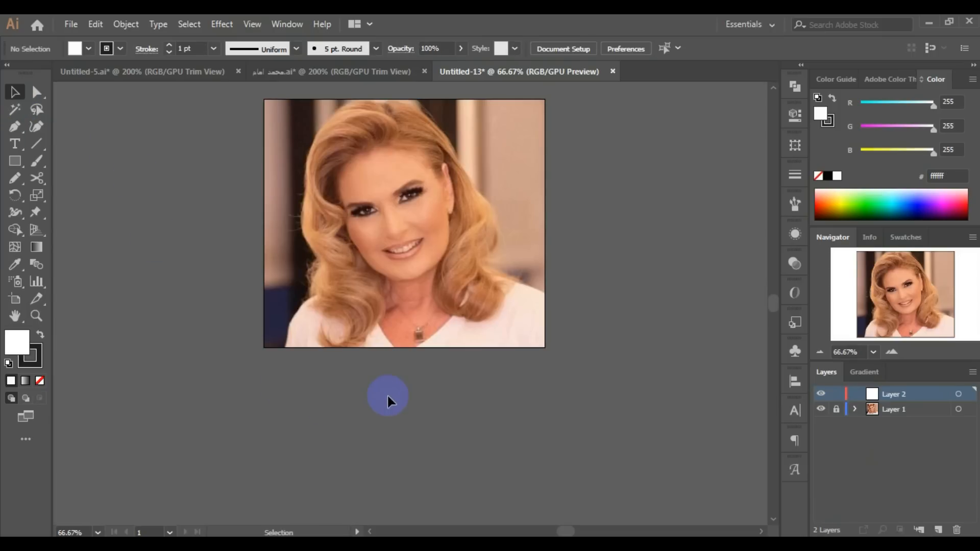
Activate the Pencil tool for tracing the portrait and set the stroke to None.
left_click(394, 225)
key("ctrl+equal")
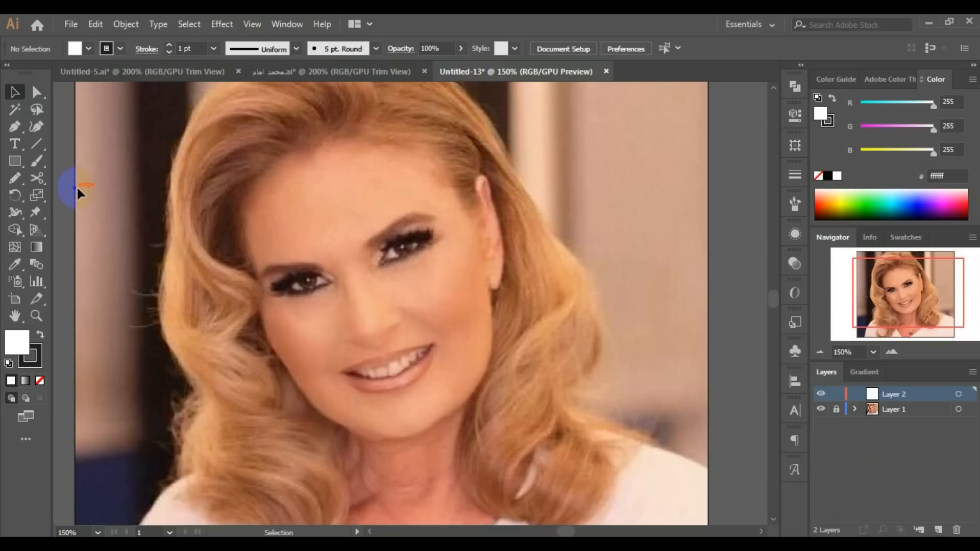
left_click(15, 179)
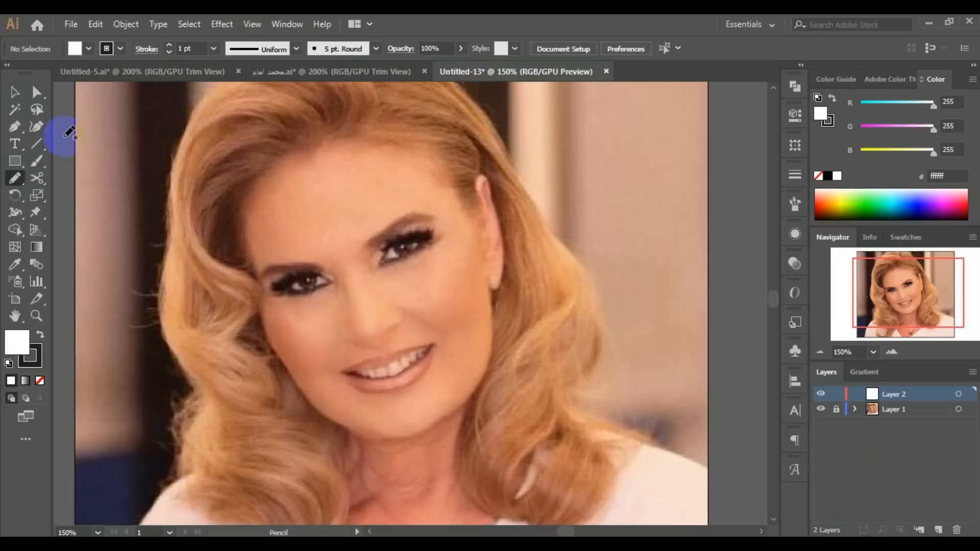
left_click(121, 48)
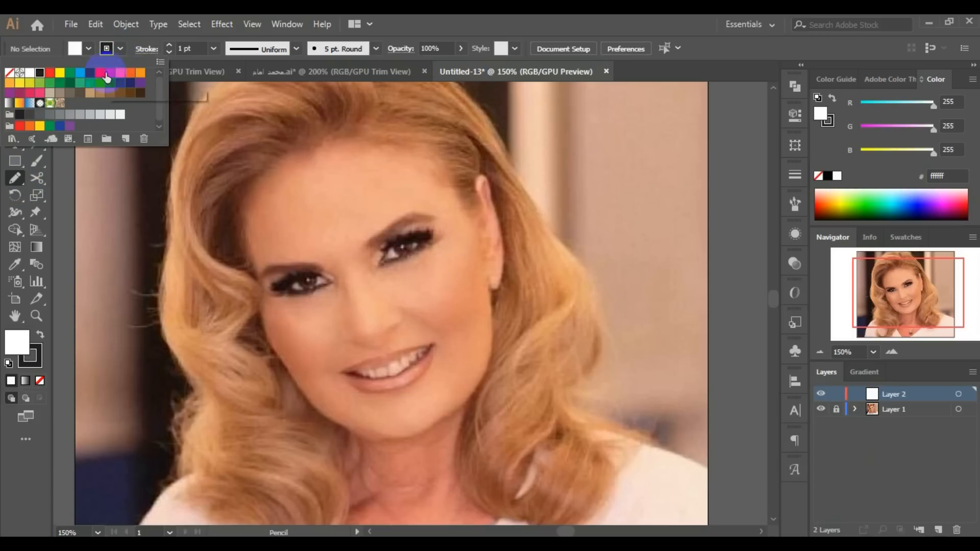
left_click(10, 73)
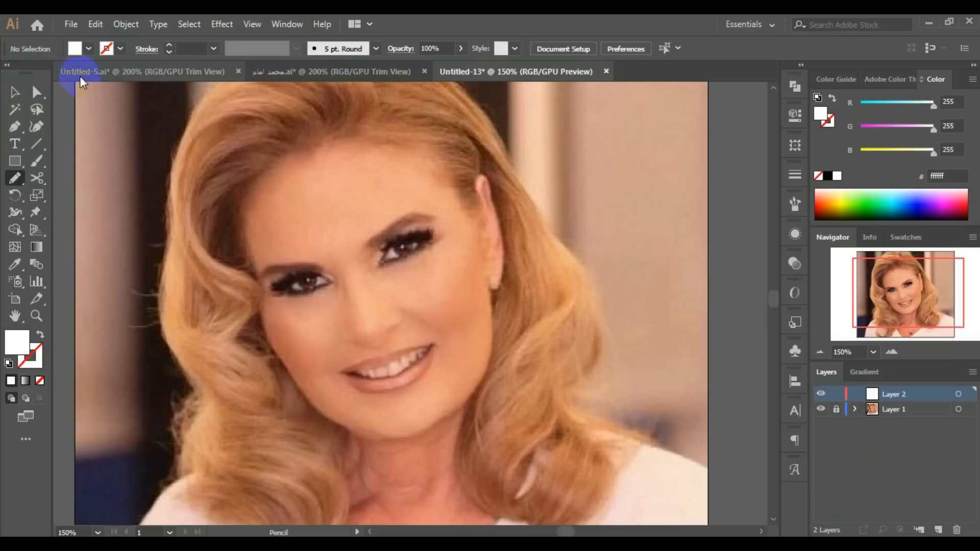
Outline the whole face with the Pencil tool and fill the shape with a skin tone sampled from the cheek.
left_click(13, 266)
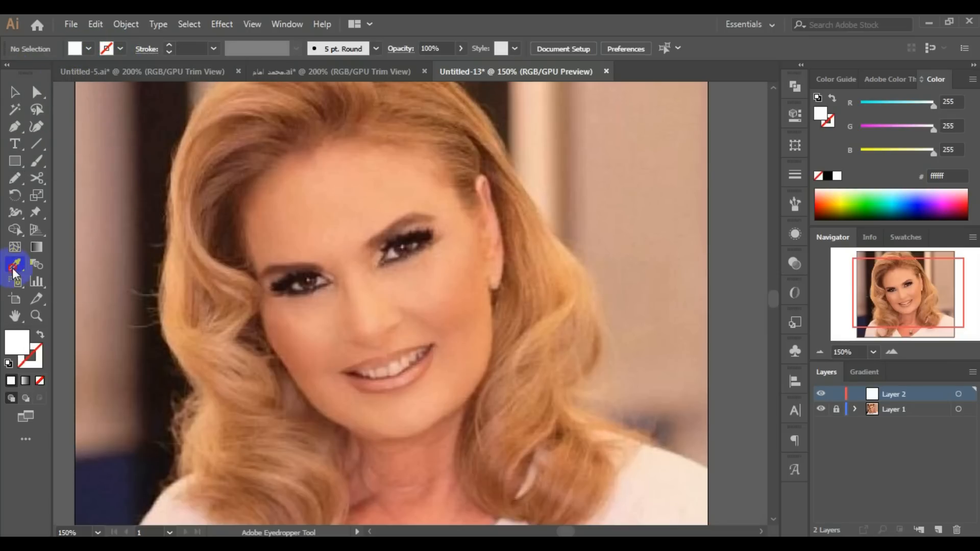
left_click(283, 263)
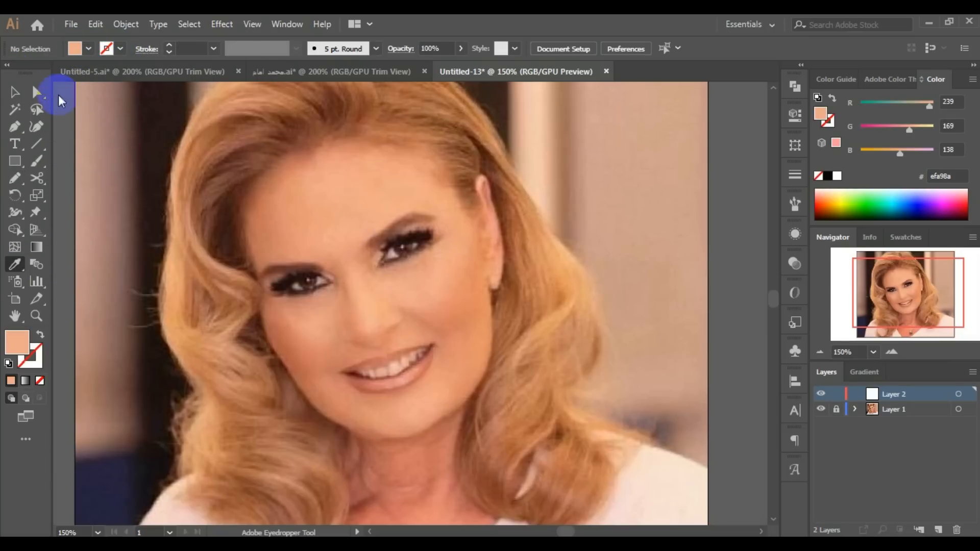
left_click(14, 179)
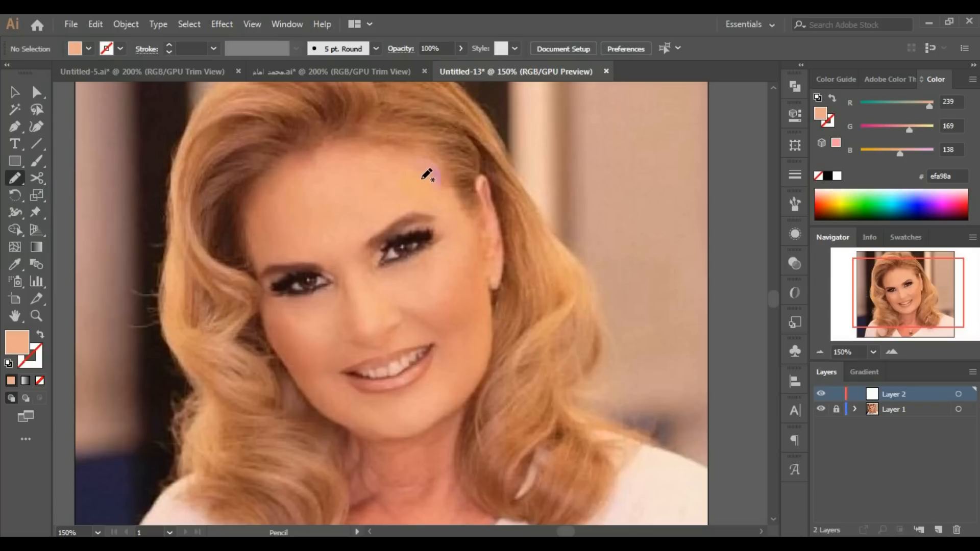
mouse_move(427, 163)
left_mouse_down()
mouse_move(353, 139)
mouse_move(298, 157)
mouse_move(247, 194)
mouse_move(242, 240)
mouse_move(278, 360)
mouse_move(324, 421)
mouse_move(360, 436)
mouse_move(419, 428)
mouse_move(475, 398)
mouse_move(490, 339)
mouse_move(494, 307)
mouse_move(466, 219)
mouse_move(439, 169)
mouse_move(411, 153)
left_mouse_up()
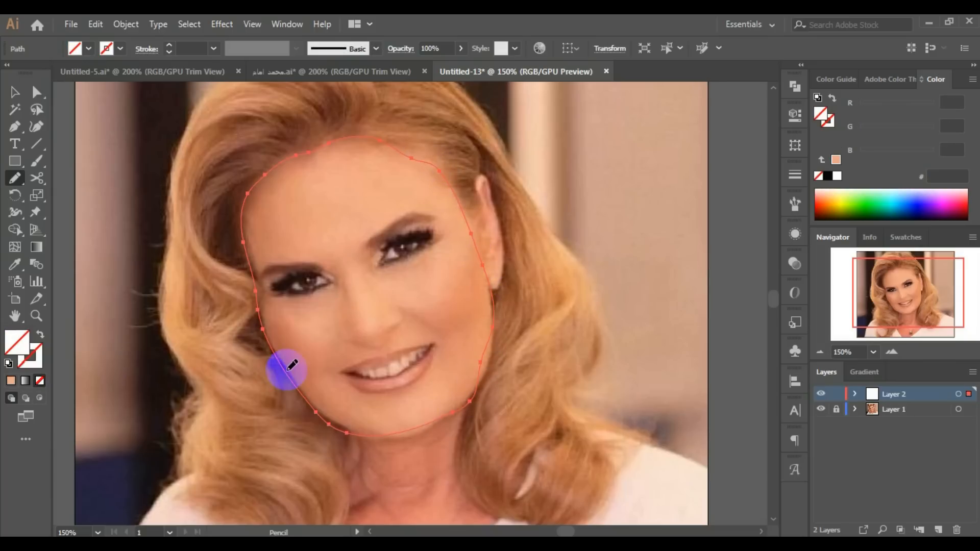
left_click(15, 264)
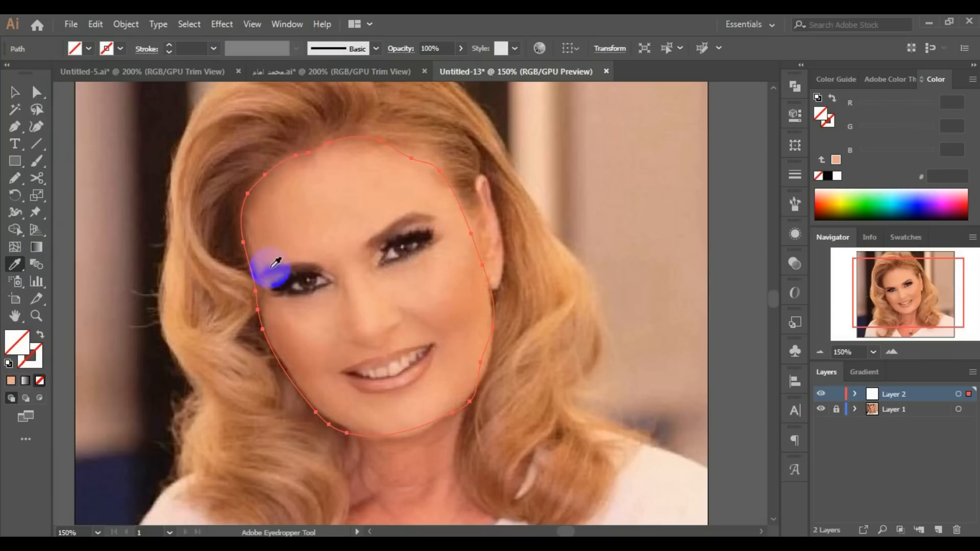
left_click(329, 323)
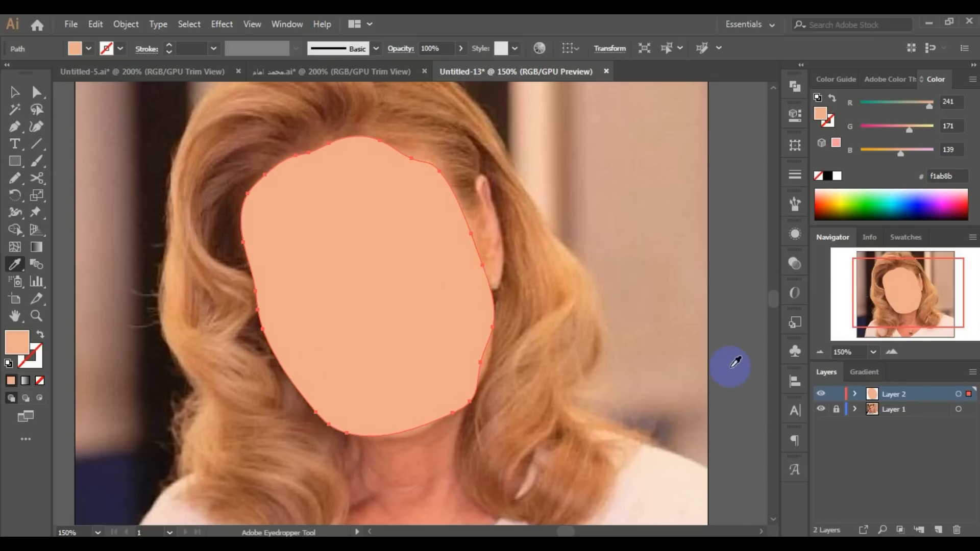
On a new layer with Layer 2 hidden, trace the eye on the photo's right side and fill it with a pale pink sampled from the photo.
left_click(938, 530)
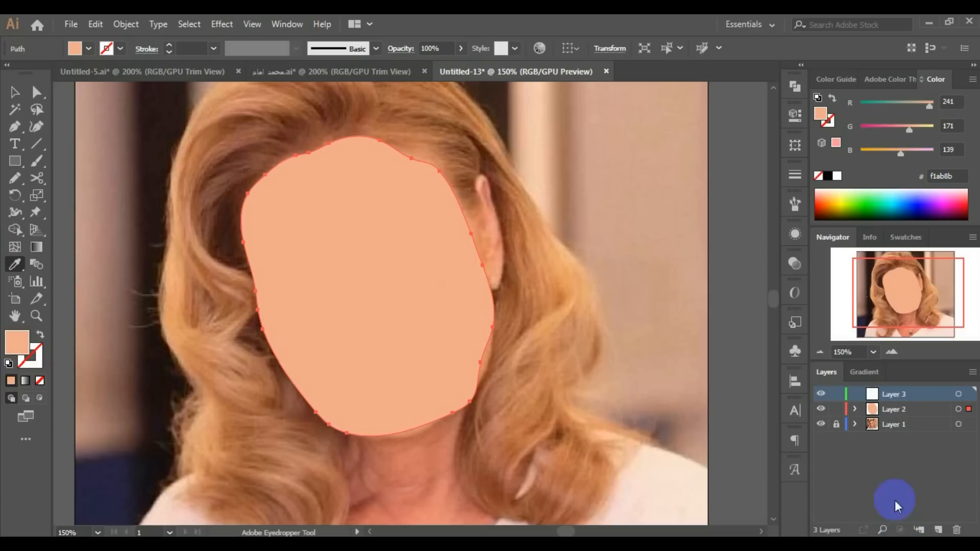
left_click(822, 410)
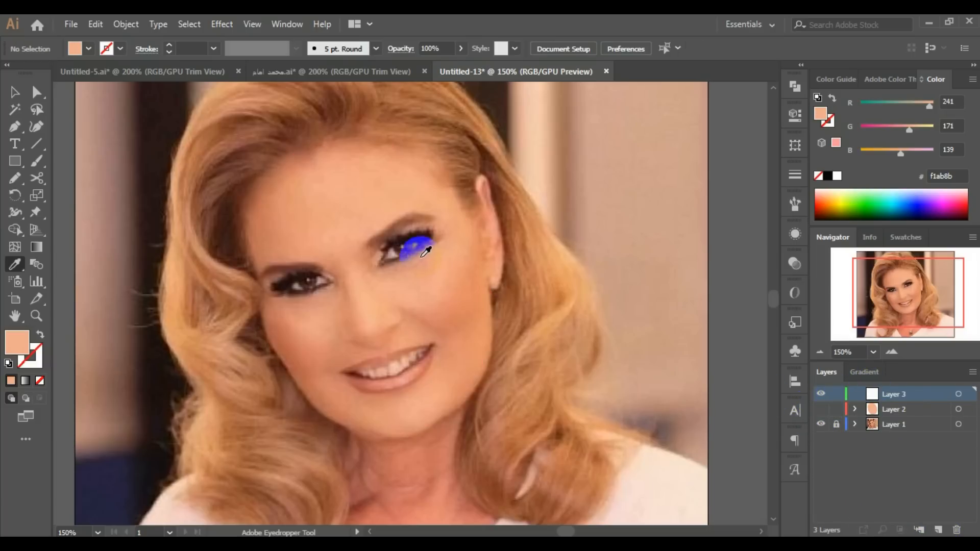
left_click(17, 183)
mouse_move(383, 261)
left_mouse_down()
mouse_move(395, 242)
mouse_move(410, 257)
mouse_move(434, 227)
mouse_move(380, 247)
mouse_move(380, 260)
mouse_move(409, 258)
mouse_move(400, 263)
left_mouse_up()
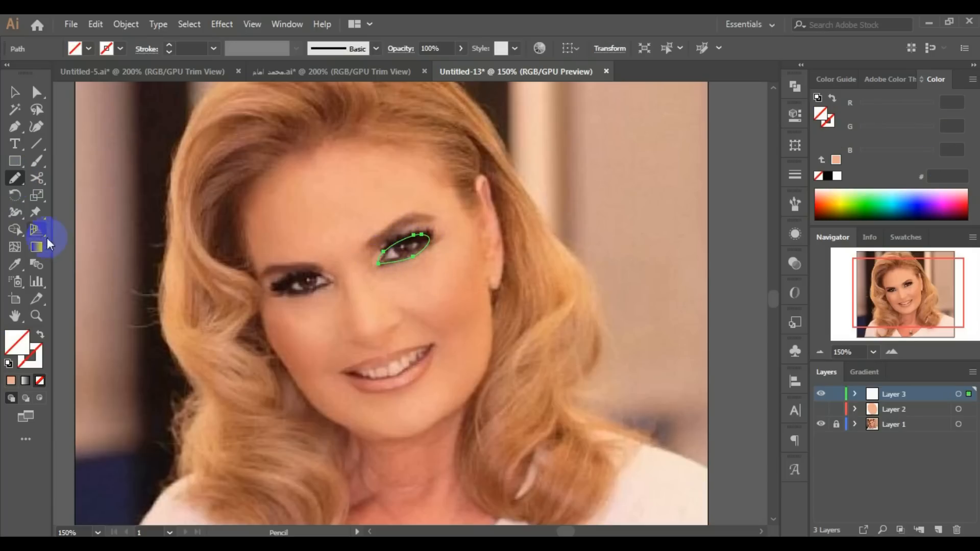
left_click(16, 264)
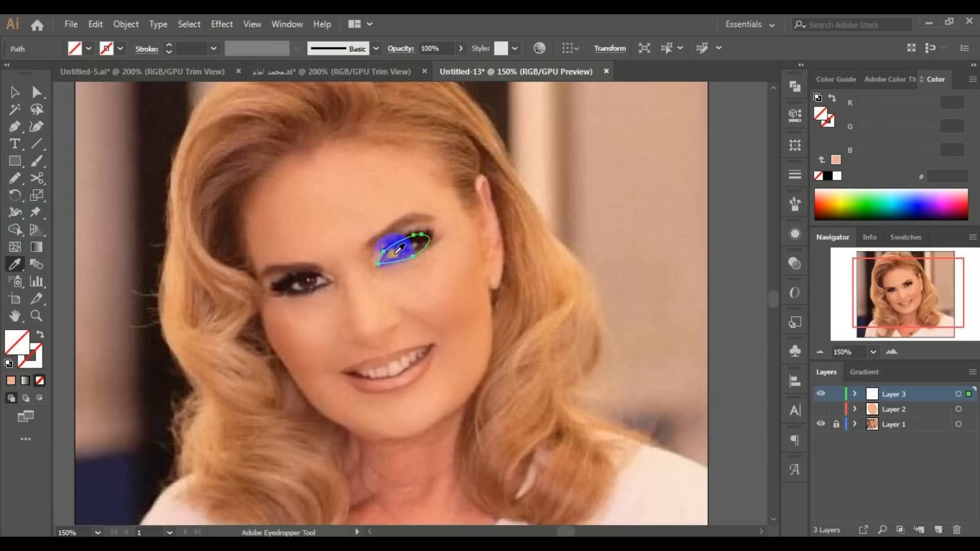
left_click(520, 397)
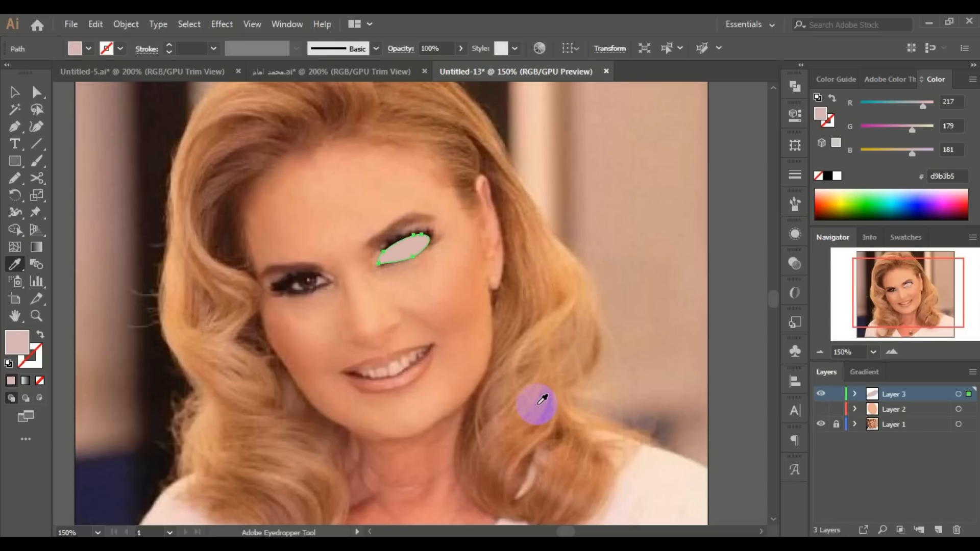
Cut the eye shape from Layer 3 and paste it in place in front of the face shape on Layer 2.
key("ctrl")
key("ctrl+x")
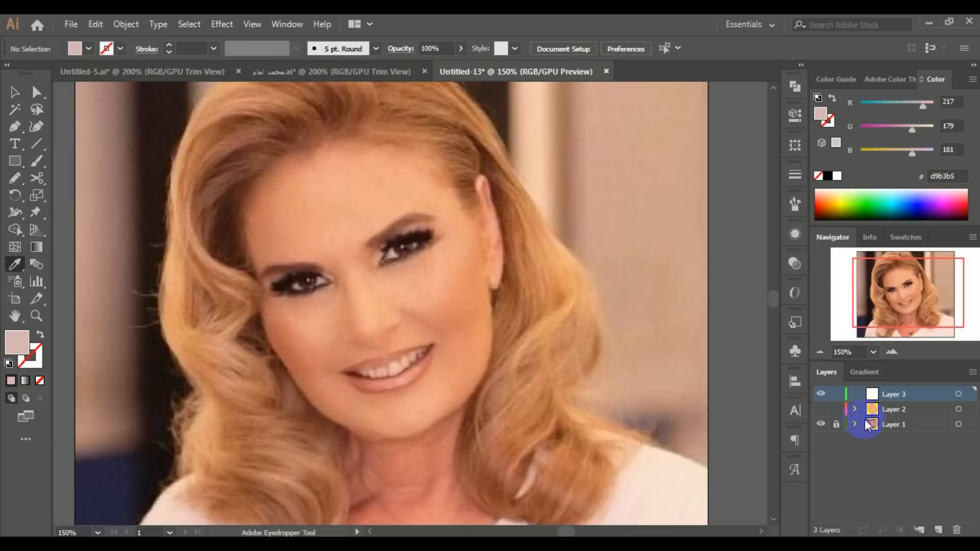
left_click(874, 410)
left_click(822, 409)
left_click(889, 412)
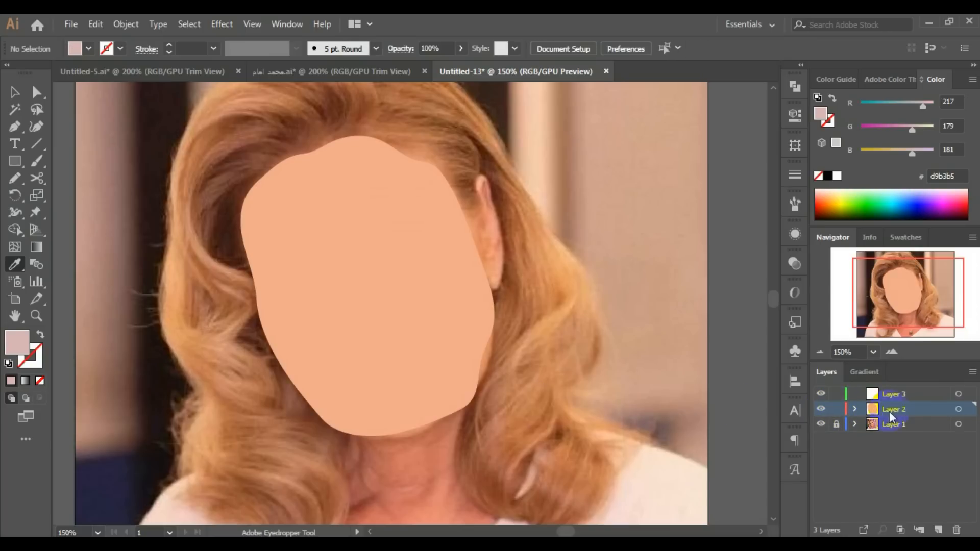
key("ctrl+f")
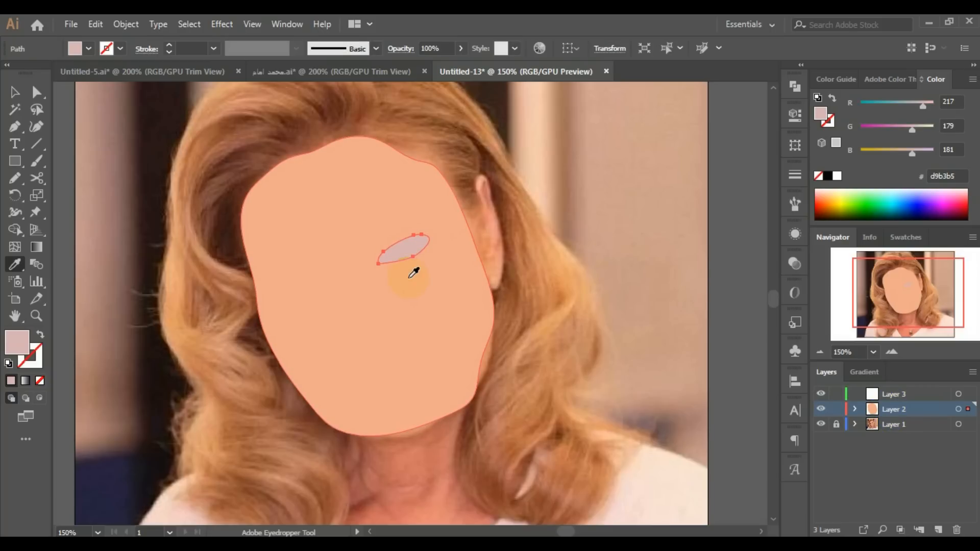
scroll(413, 273, "up", 1)
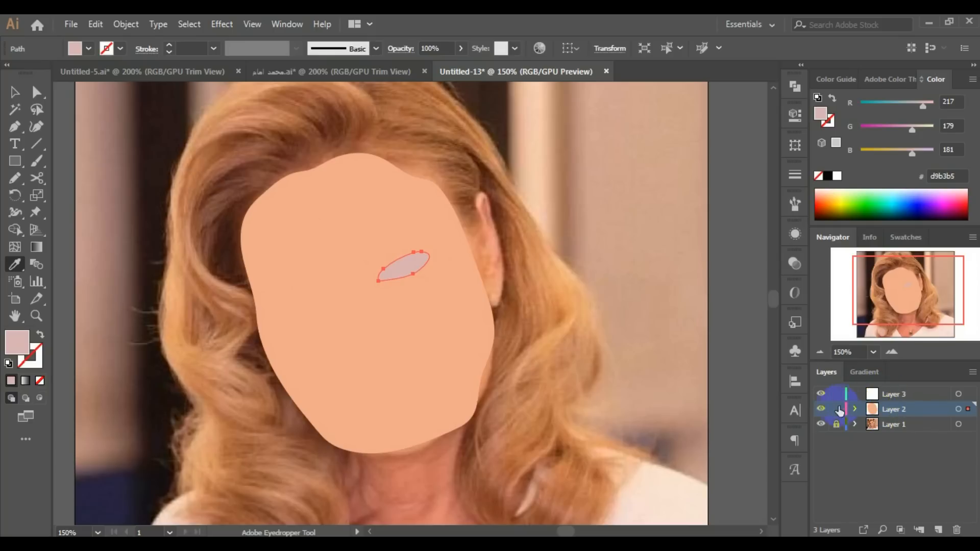
left_click(823, 409)
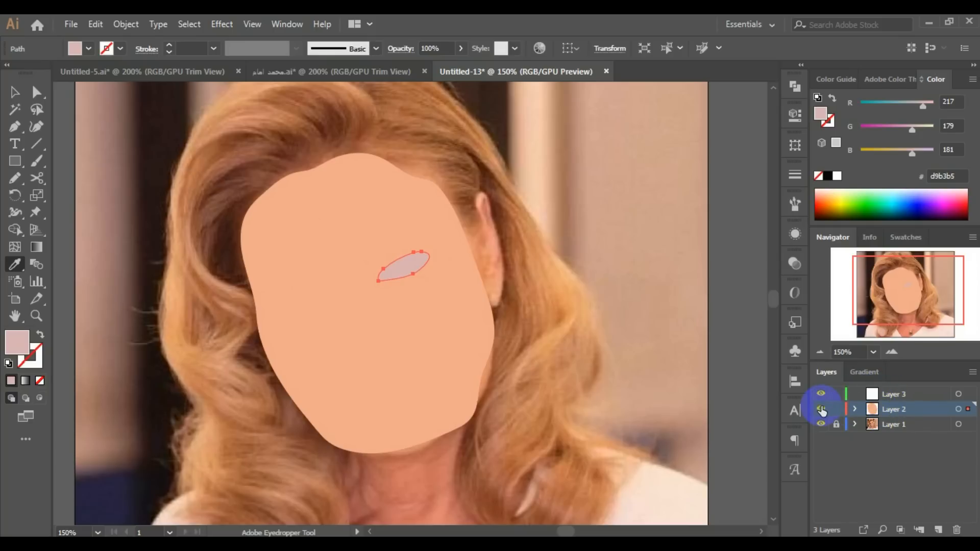
Delete the traced face and eye shapes from the artboard.
left_click(11, 96)
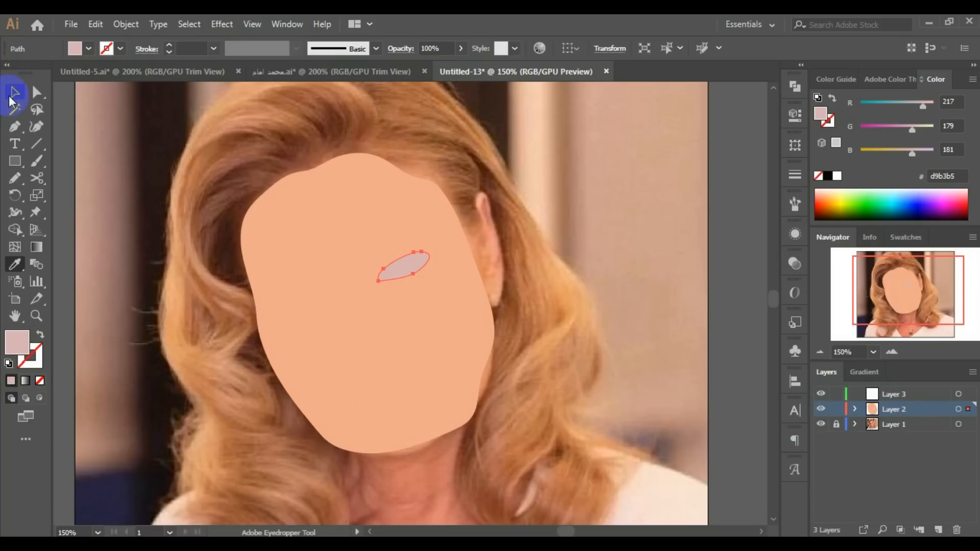
left_click(124, 191)
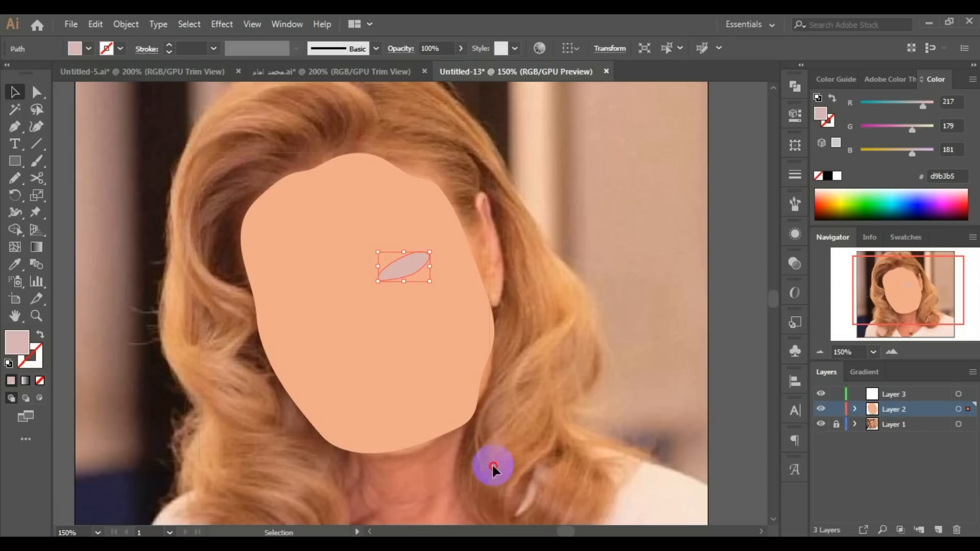
key("ctrl+a")
key("Delete")
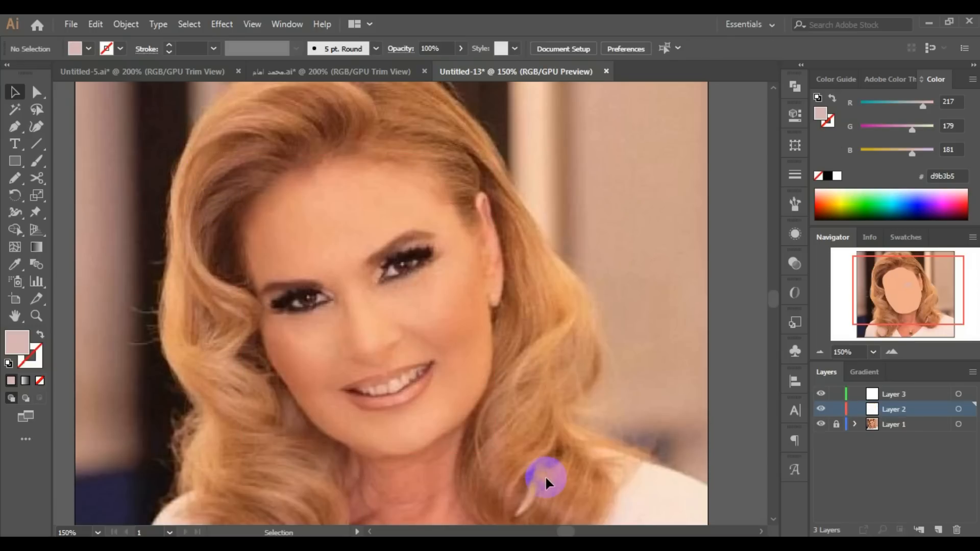
Set the fill to None and delete the empty Layer 3.
left_click(88, 48)
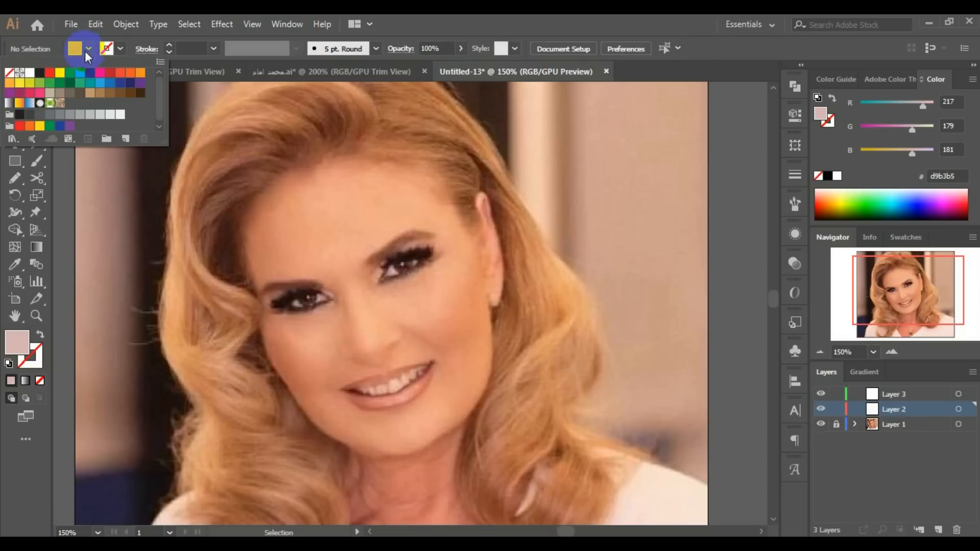
left_click(10, 74)
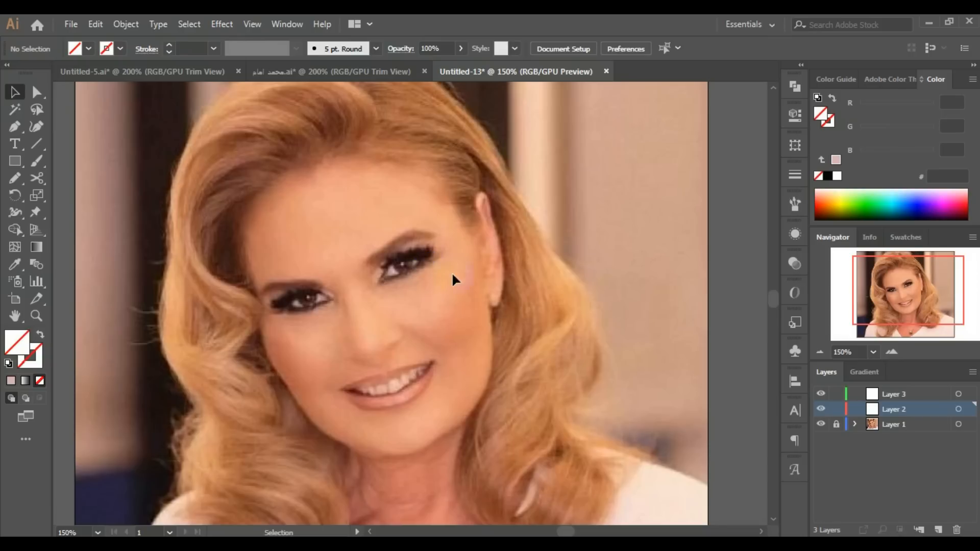
left_click(895, 396)
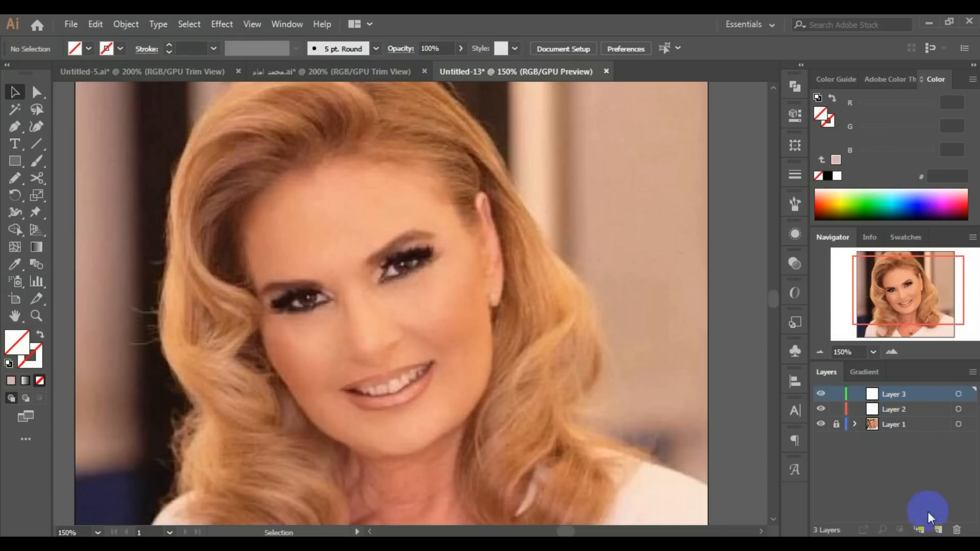
left_click(957, 530)
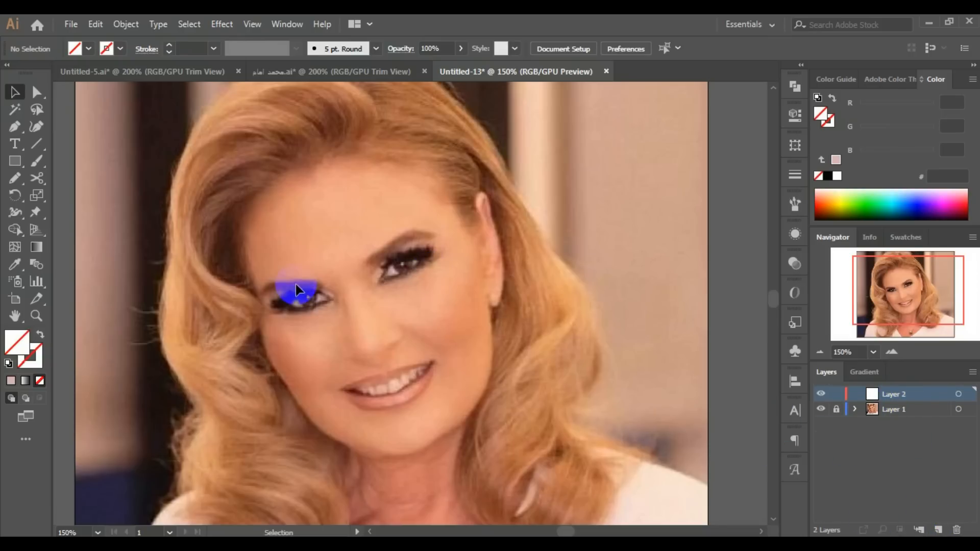
Enlarge the eye area to 300% and activate the Pencil tool for tracing on Layer 2.
left_click(392, 280)
left_click(405, 284)
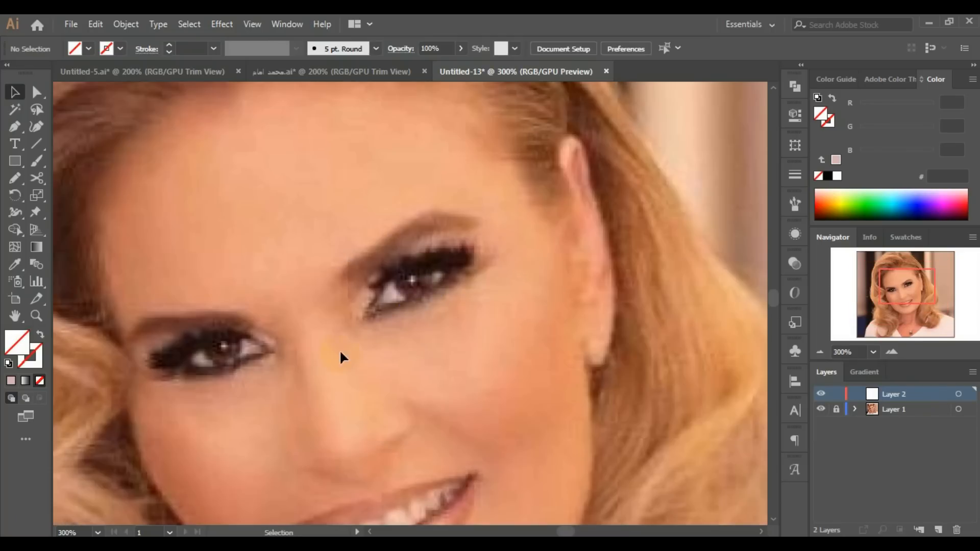
left_click(17, 181)
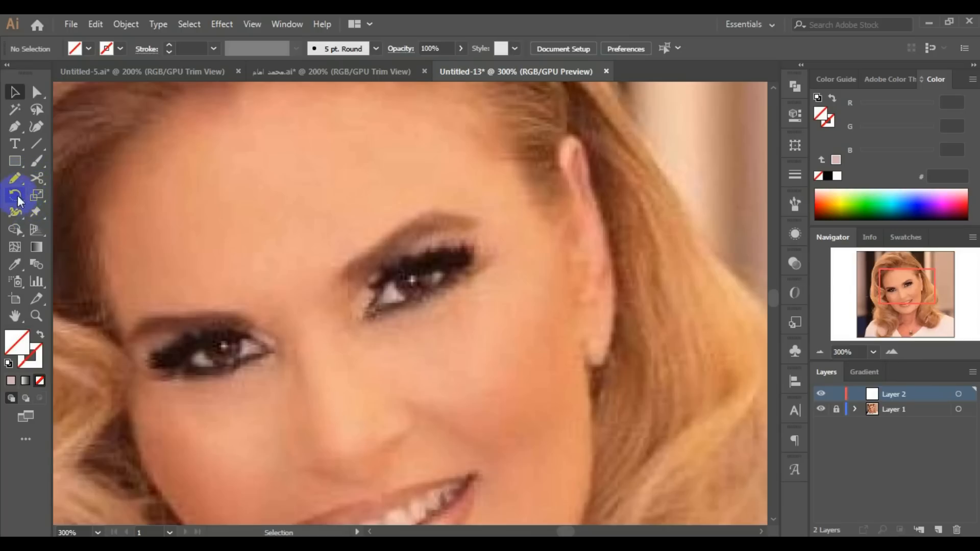
left_click(14, 178)
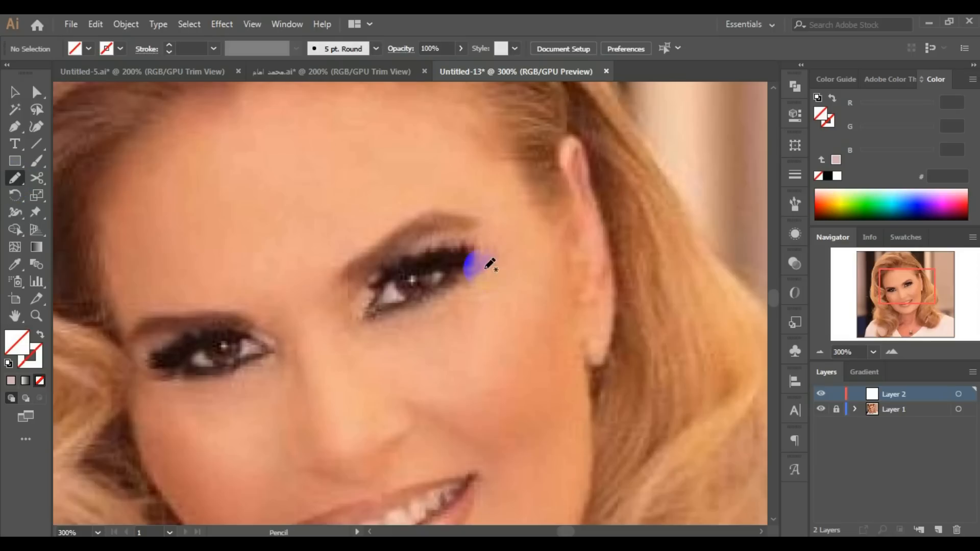
key("ctrl+space")
left_click(445, 243, "ctrl")
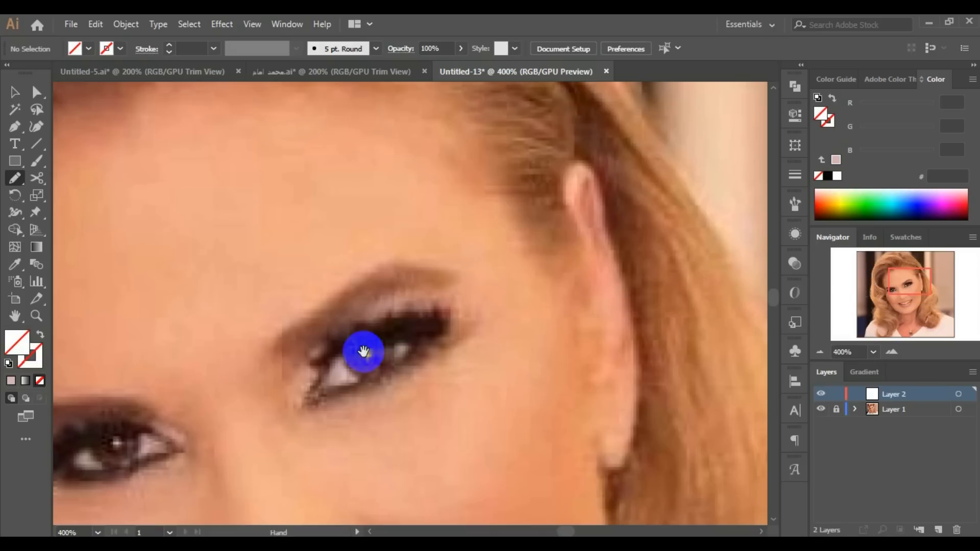
left_click_drag(363, 352, 412, 283)
mouse_move(488, 265)
left_mouse_down()
mouse_move(471, 329)
mouse_move(426, 256)
mouse_move(379, 297)
left_mouse_up()
key("ctrl+z")
Trace the face outline on Layer 2 with the Pencil tool, following the hairline, cheeks and jaw without fill or stroke.
key("ctrl+alt+space")
left_click(470, 278, "ctrl+alt")
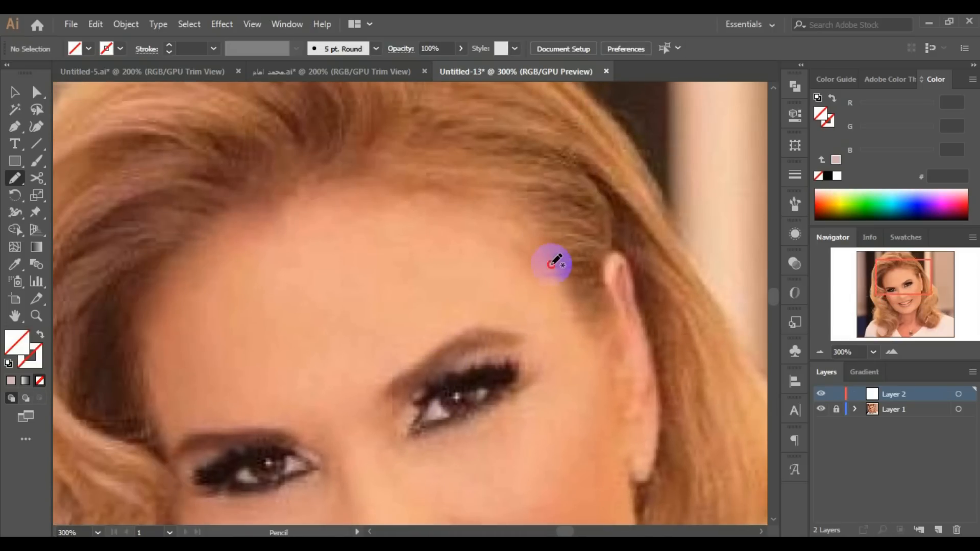
mouse_move(551, 263)
left_mouse_down()
mouse_move(489, 199)
mouse_move(365, 178)
mouse_move(210, 219)
mouse_move(143, 290)
mouse_move(148, 392)
mouse_move(163, 457)
left_mouse_up()
scroll(209, 299, "down", 3)
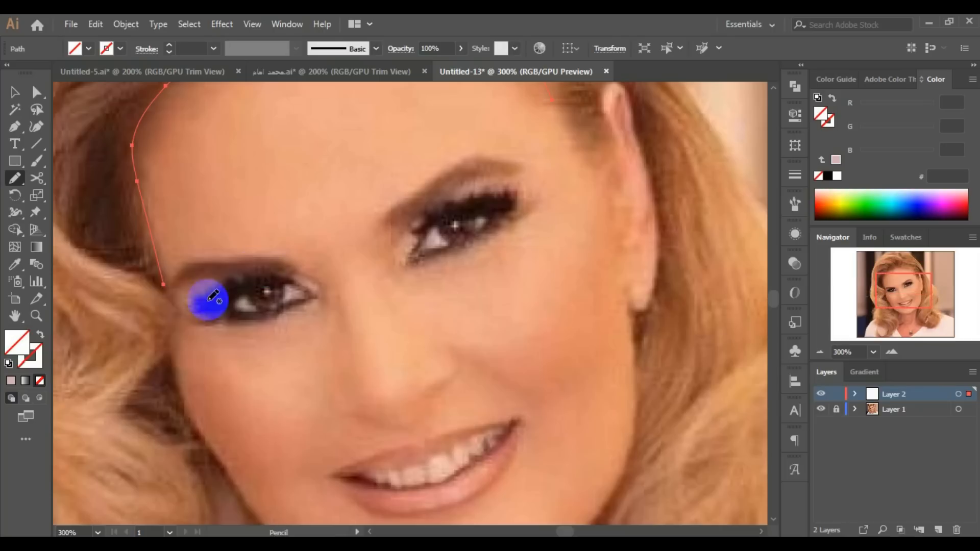
mouse_move(163, 285)
left_mouse_down()
mouse_move(169, 356)
mouse_move(245, 501)
left_mouse_up()
left_click_drag(278, 440, 189, 251)
mouse_move(157, 312)
left_mouse_down()
mouse_move(260, 399)
mouse_move(341, 418)
mouse_move(404, 408)
mouse_move(513, 326)
mouse_move(542, 257)
mouse_move(548, 162)
left_mouse_up()
mouse_move(504, 176)
left_mouse_down()
mouse_move(505, 283)
mouse_move(362, 355)
left_mouse_up()
scroll(504, 283, "up", 1)
mouse_move(420, 336)
left_mouse_down()
mouse_move(410, 260)
mouse_move(428, 286)
mouse_move(450, 235)
mouse_move(445, 152)
left_mouse_up()
Draw a round outline around the iris of the eye on the photo's right side at 600% zoom.
mouse_move(422, 160)
left_mouse_down()
mouse_move(453, 351)
mouse_move(473, 286)
mouse_move(437, 170)
mouse_move(415, 247)
mouse_move(372, 264)
mouse_move(340, 200)
left_mouse_up()
scroll(213, 397, "up", 1)
left_click_drag(213, 397, 408, 366)
mouse_move(399, 322)
left_mouse_down()
mouse_move(413, 313)
mouse_move(399, 322)
mouse_move(379, 292)
mouse_move(418, 346)
mouse_move(443, 332)
left_mouse_up()
Trace the spiky upper lashes and the lower lash line of the same eye as separate unfilled paths.
mouse_move(522, 286)
left_mouse_down()
mouse_move(527, 248)
mouse_move(514, 245)
mouse_move(499, 262)
mouse_move(471, 240)
mouse_move(461, 254)
mouse_move(444, 252)
mouse_move(438, 267)
mouse_move(400, 258)
mouse_move(379, 295)
left_mouse_up()
mouse_move(353, 279)
left_mouse_down()
mouse_move(354, 312)
mouse_move(328, 312)
left_mouse_up()
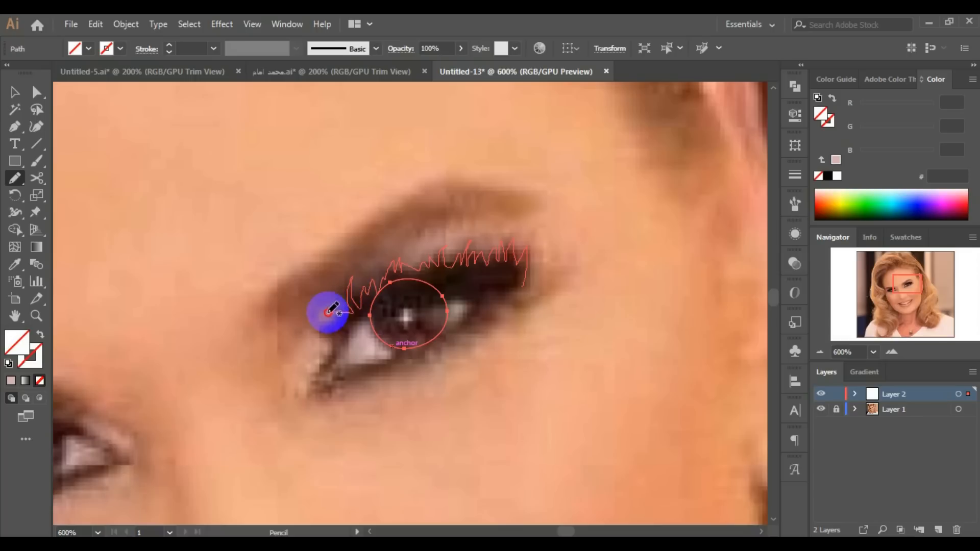
mouse_move(331, 365)
left_mouse_down()
mouse_move(409, 296)
mouse_move(525, 282)
mouse_move(335, 373)
mouse_move(465, 323)
mouse_move(479, 292)
left_mouse_up()
key("ctrl+shift+a")
key("ctrl+shift+a")
mouse_move(363, 394)
left_mouse_down()
mouse_move(531, 298)
mouse_move(498, 291)
mouse_move(391, 361)
mouse_move(334, 367)
mouse_move(319, 389)
mouse_move(393, 369)
mouse_move(508, 293)
left_mouse_up()
left_click(550, 278, "ctrl")
left_click_drag(184, 403, 594, 308)
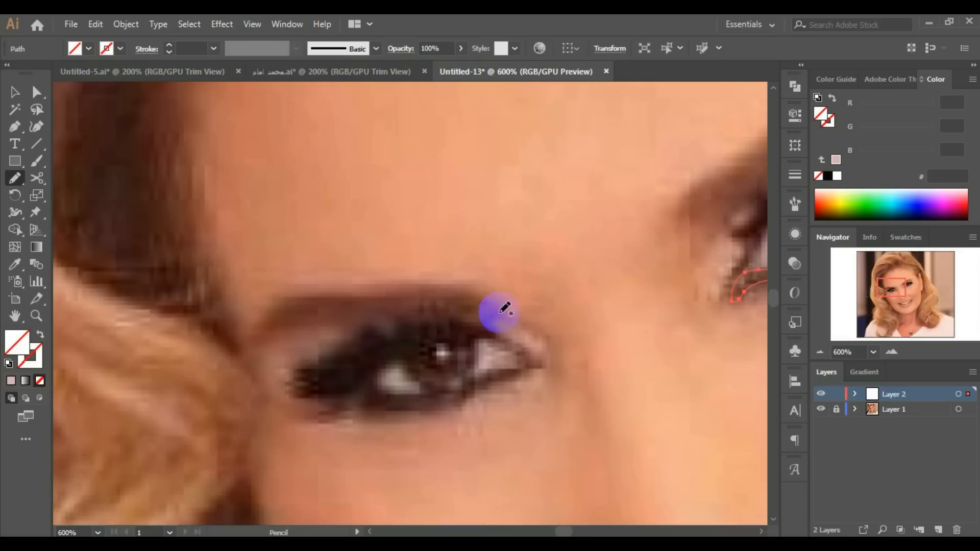
Trace the dark eyelid band above the left eye in the photo, then outline that eye's iris with the Pencil.
mouse_move(491, 305)
left_mouse_down()
mouse_move(360, 292)
mouse_move(273, 308)
mouse_move(249, 346)
mouse_move(304, 326)
mouse_move(484, 314)
mouse_move(265, 336)
mouse_move(276, 309)
mouse_move(393, 296)
mouse_move(250, 349)
mouse_move(280, 305)
mouse_move(401, 290)
mouse_move(505, 312)
left_mouse_up()
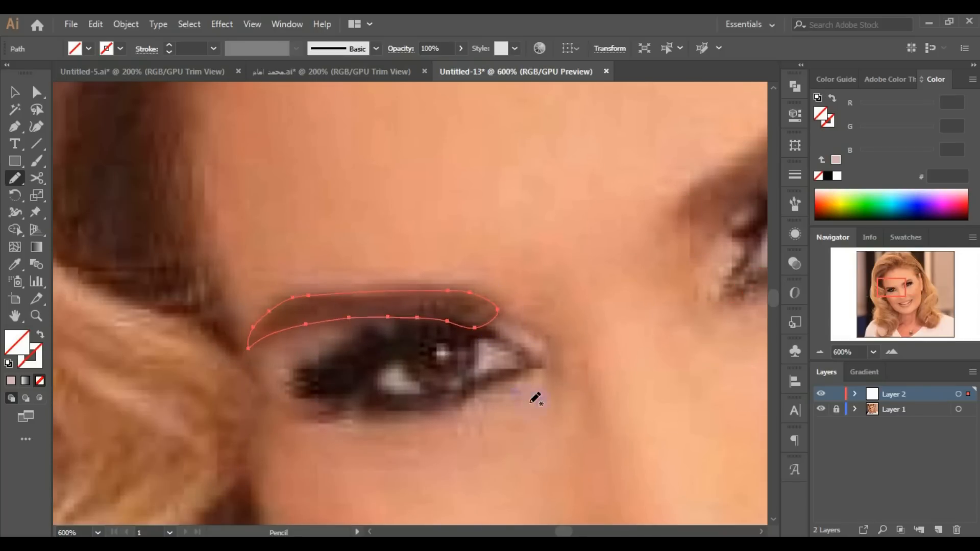
scroll(322, 382, "down", 2)
scroll(322, 382, "right", 3)
left_click(366, 288)
mouse_move(395, 309)
left_mouse_down()
mouse_move(399, 272)
mouse_move(331, 270)
mouse_move(337, 314)
mouse_move(391, 315)
mouse_move(377, 261)
mouse_move(325, 292)
mouse_move(334, 312)
mouse_move(382, 323)
left_mouse_up()
key("ctrl+z")
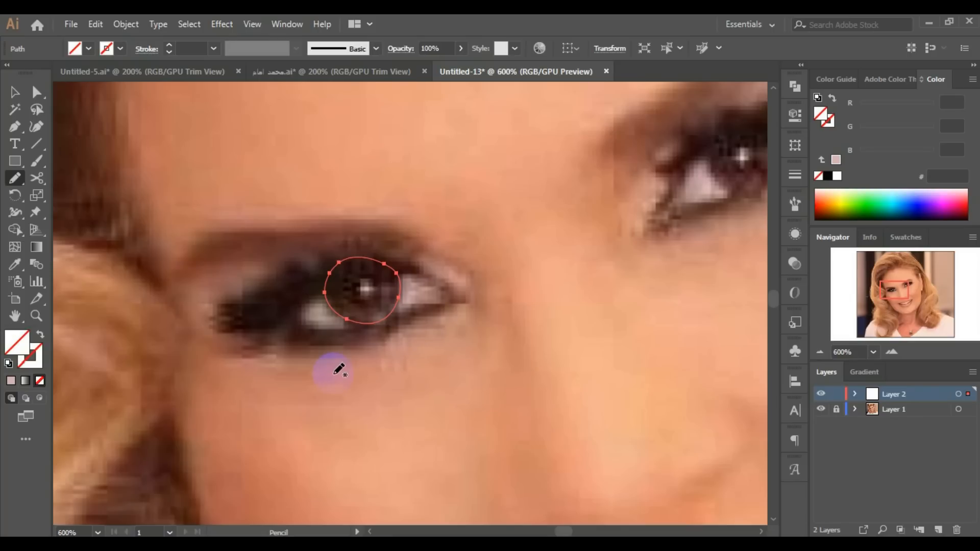
Trace the left eye's opening, lashes, lower lid, inner corner and iris highlight as closed paths, then select all paths.
key("space")
left_click_drag(341, 319, 394, 338)
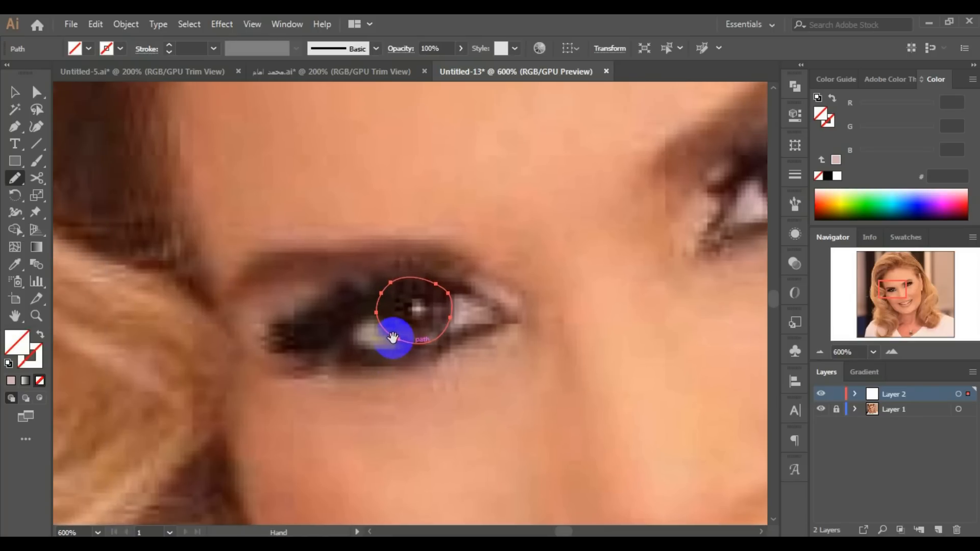
left_click(362, 355, "ctrl")
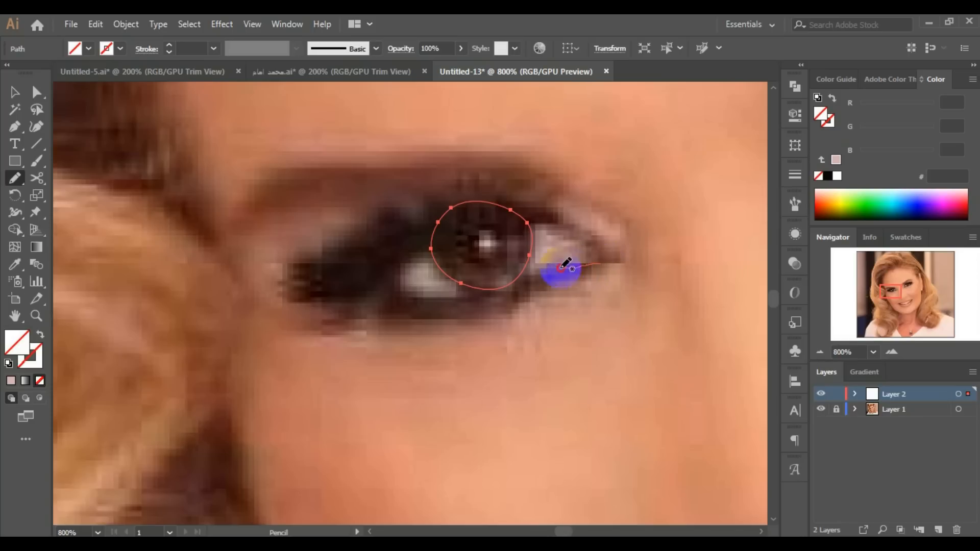
left_click_drag(563, 266, 449, 281)
mouse_move(619, 246)
left_mouse_down()
mouse_move(558, 273)
mouse_move(404, 288)
mouse_move(324, 324)
mouse_move(564, 276)
mouse_move(619, 250)
left_mouse_up()
mouse_move(560, 213)
left_mouse_down()
mouse_move(498, 184)
mouse_move(466, 199)
mouse_move(396, 188)
mouse_move(371, 222)
mouse_move(305, 258)
mouse_move(285, 291)
mouse_move(397, 274)
mouse_move(560, 214)
left_mouse_up()
left_click(439, 319, "ctrl")
mouse_move(615, 262)
left_mouse_down()
mouse_move(630, 225)
mouse_move(602, 255)
left_mouse_up()
key("ctrl+a")
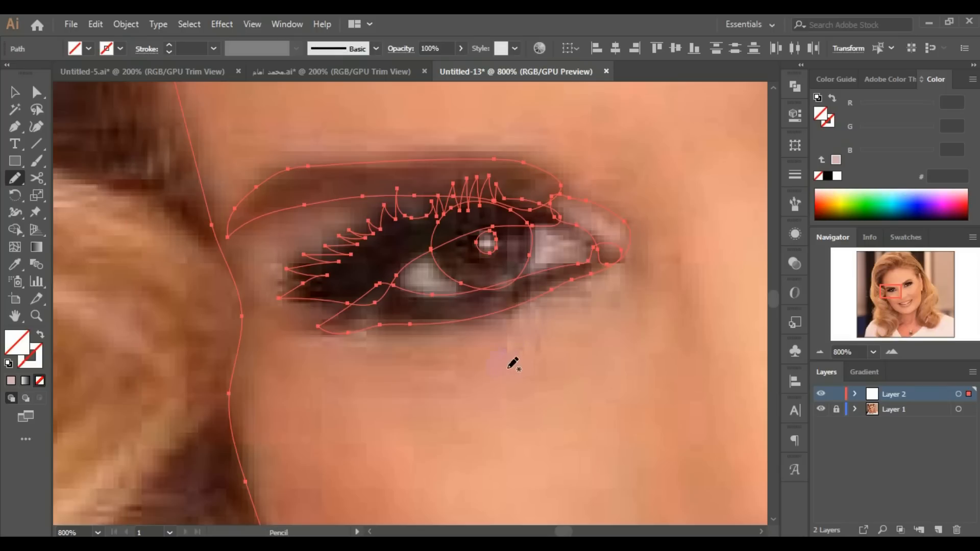
Trace the eyebrow above the right eye in the photo with the Pencil.
scroll(515, 361, "down", 3)
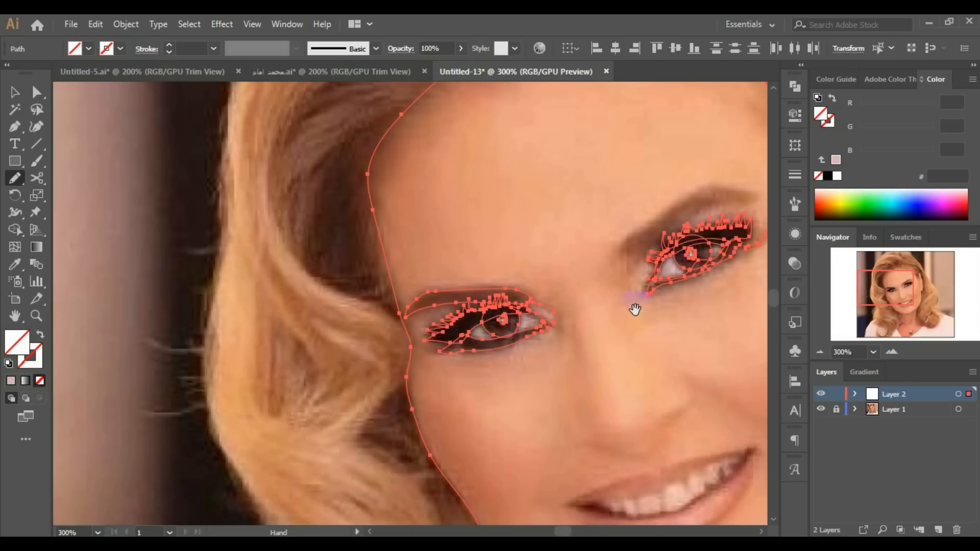
left_click_drag(635, 309, 497, 386)
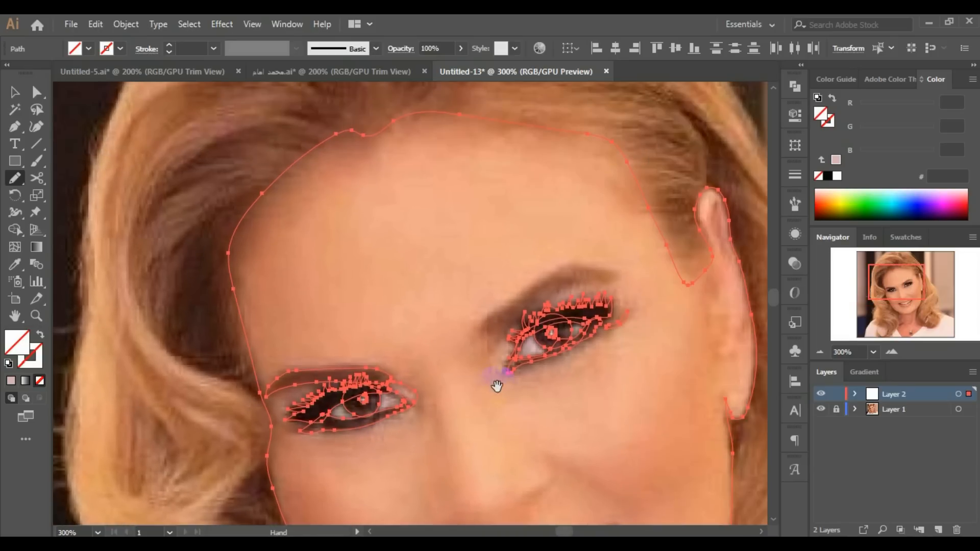
left_click(539, 302, "ctrl")
left_click(450, 302, "ctrl")
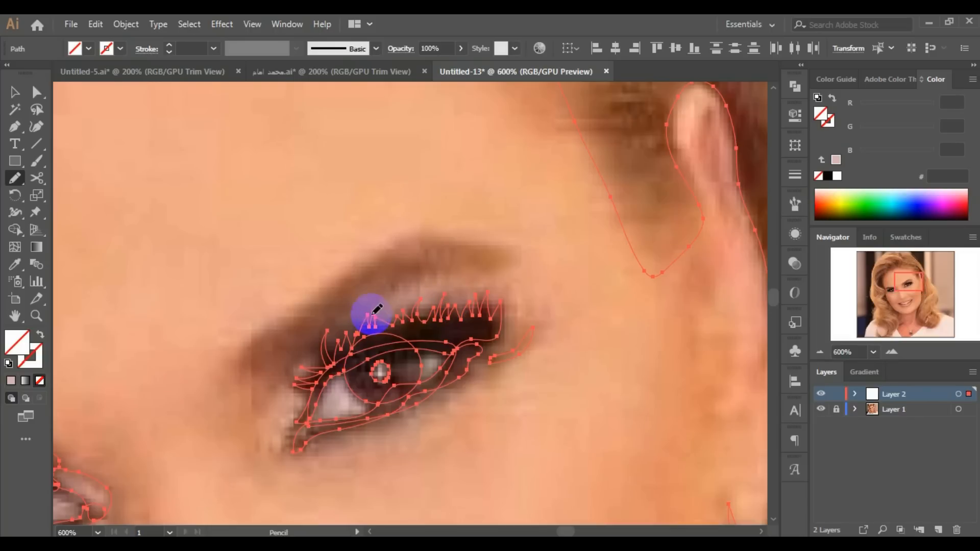
mouse_move(493, 271)
left_mouse_down()
mouse_move(384, 293)
mouse_move(259, 389)
left_mouse_up()
left_click_drag(514, 249, 493, 271)
Trace the shadow shapes under the nose, along the right smile fold and down the side of the nose.
mouse_move(483, 442)
left_mouse_down()
mouse_move(449, 249)
mouse_move(715, 177)
left_mouse_up()
left_click(423, 324, "ctrl+alt")
left_click(426, 323, "ctrl+alt")
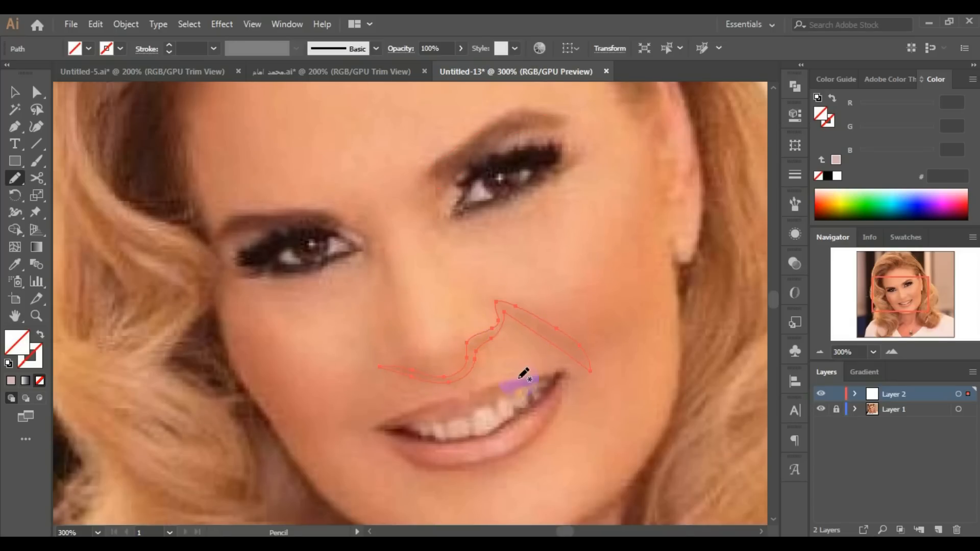
left_click(428, 327, "ctrl")
left_click_drag(428, 325, 418, 290)
mouse_move(360, 190)
left_mouse_down()
mouse_move(385, 312)
mouse_move(371, 321)
mouse_move(361, 203)
mouse_move(331, 217)
mouse_move(333, 182)
left_mouse_up()
left_click_drag(398, 199, 375, 306)
left_click_drag(420, 274, 310, 289)
Outline the lips, following the outer contour and the inner edge around the open mouth from corner to corner.
mouse_move(545, 478)
left_mouse_down()
mouse_move(463, 363)
mouse_move(500, 262)
left_mouse_up()
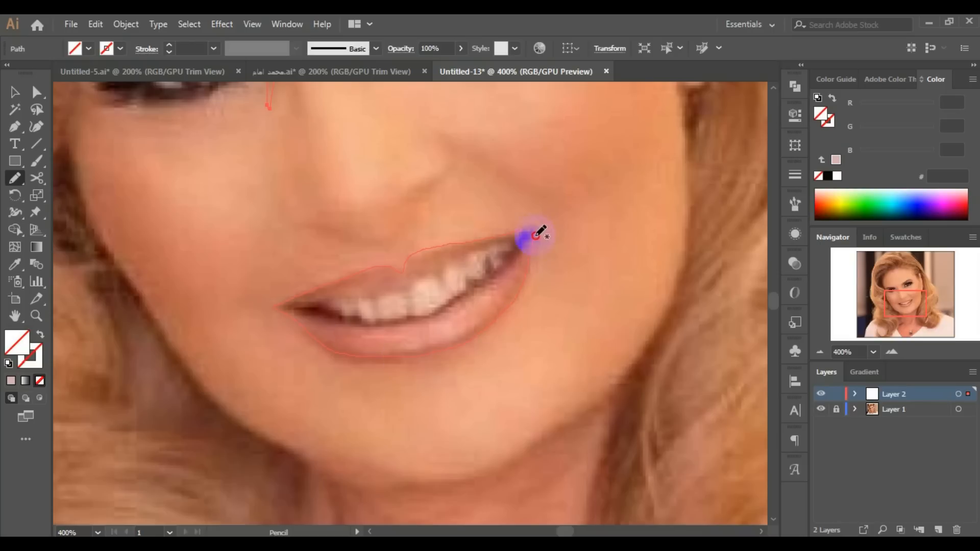
mouse_move(370, 329)
left_mouse_down()
mouse_move(290, 309)
mouse_move(333, 296)
left_mouse_up()
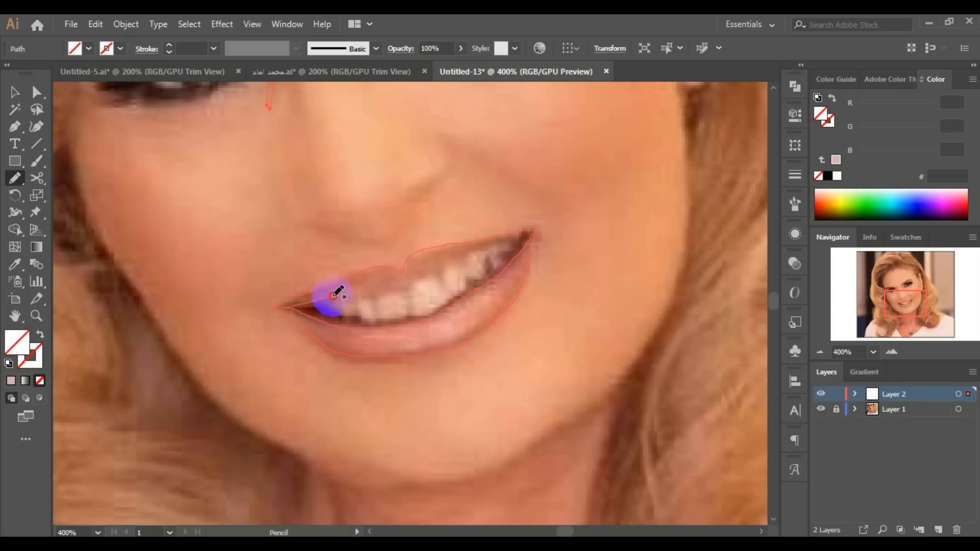
left_click(488, 302, "ctrl")
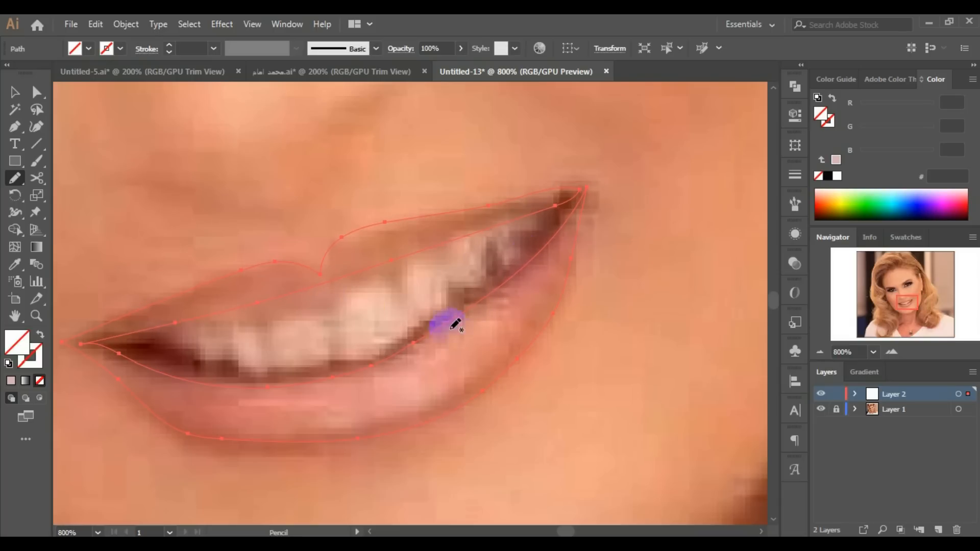
left_click(635, 295, "ctrl")
Trace the dark gap between the teeth and the lower lip as a thin shape reaching both mouth corners.
mouse_move(572, 208)
left_mouse_down()
mouse_move(493, 274)
mouse_move(454, 295)
left_mouse_up()
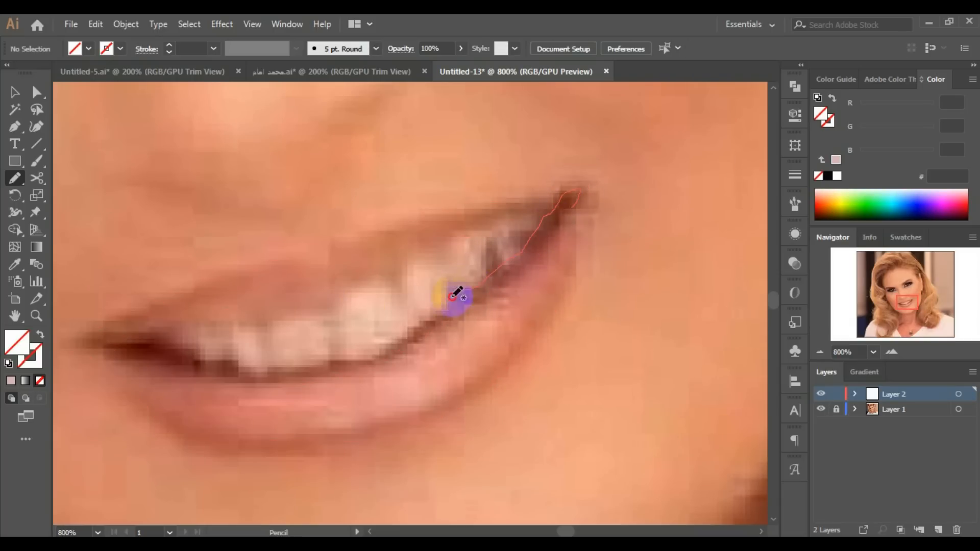
mouse_move(328, 364)
left_mouse_down()
mouse_move(260, 372)
mouse_move(143, 335)
mouse_move(80, 343)
mouse_move(305, 375)
left_mouse_up()
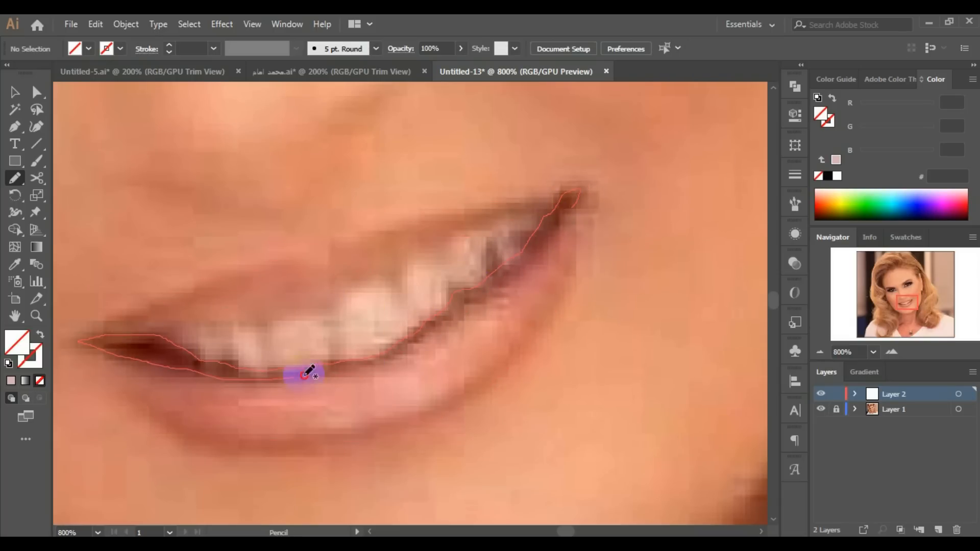
left_click_drag(480, 299, 573, 208)
left_click(587, 247, "ctrl")
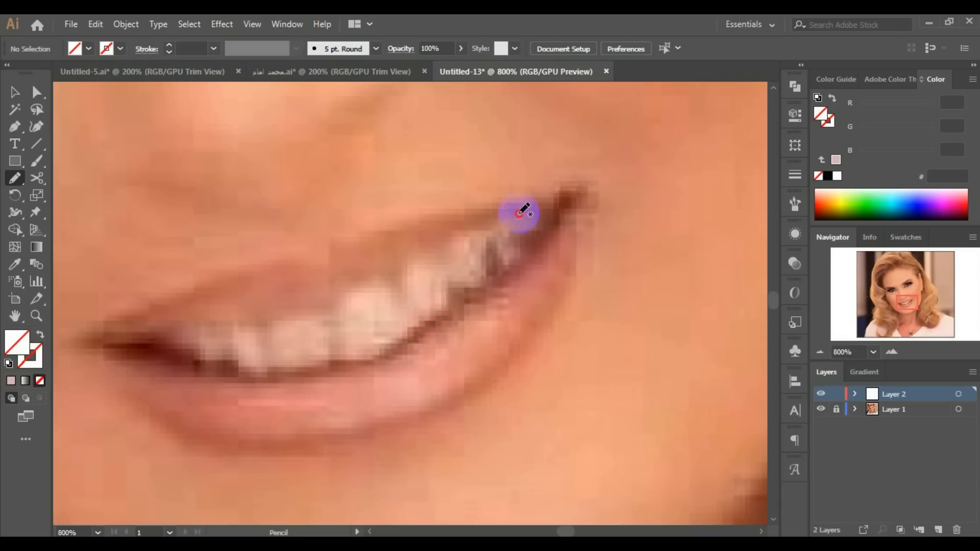
Trace the outline of the upper teeth and a shading shape along the lower lip.
mouse_move(240, 325)
left_mouse_down()
mouse_move(119, 340)
mouse_move(498, 212)
mouse_move(531, 213)
mouse_move(495, 265)
left_mouse_up()
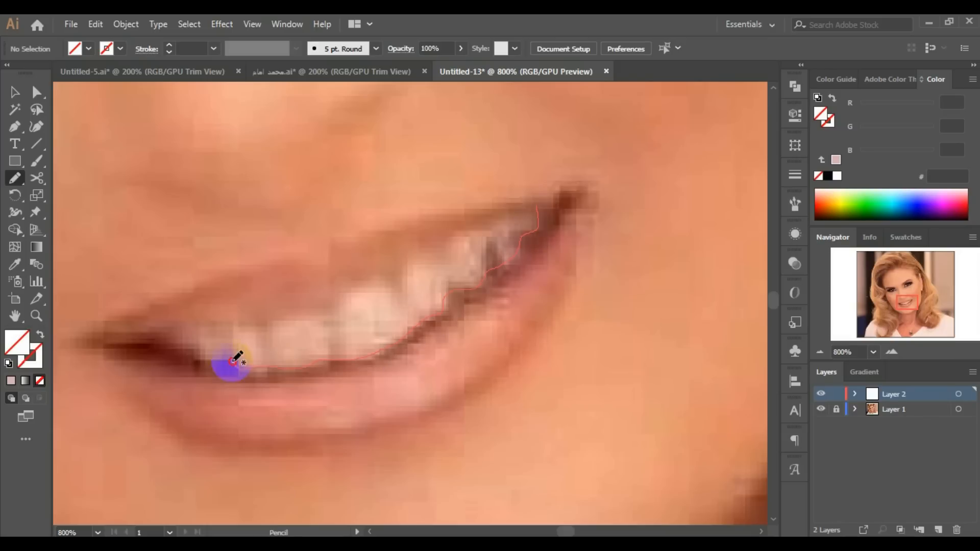
mouse_move(233, 360)
left_mouse_down()
mouse_move(153, 326)
mouse_move(356, 257)
left_mouse_up()
scroll(509, 399, "down", 3)
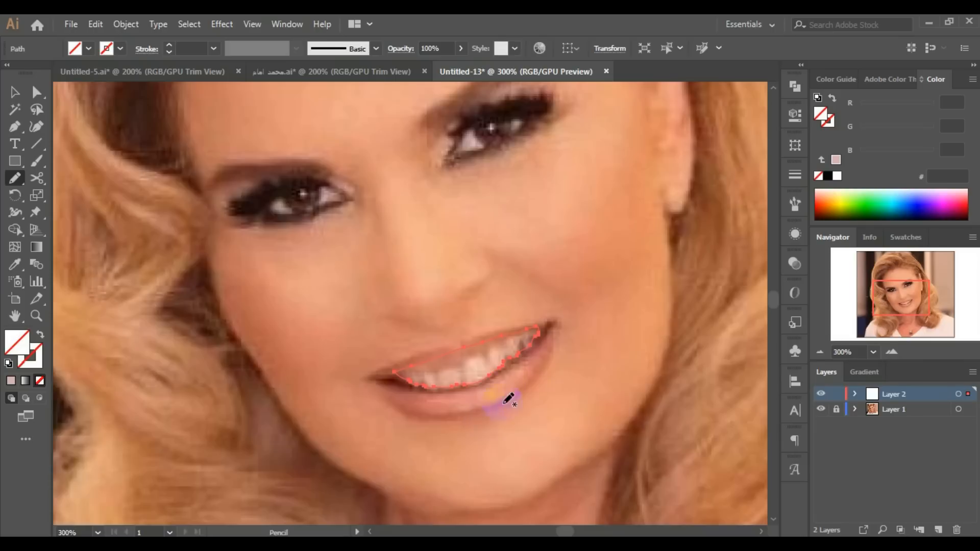
scroll(505, 390, "up", 2)
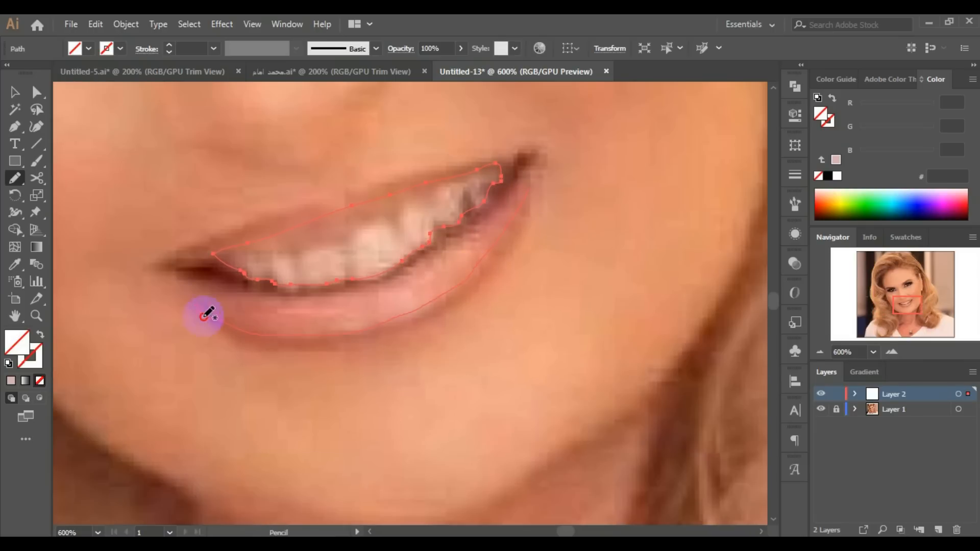
scroll(535, 207, "down", 5)
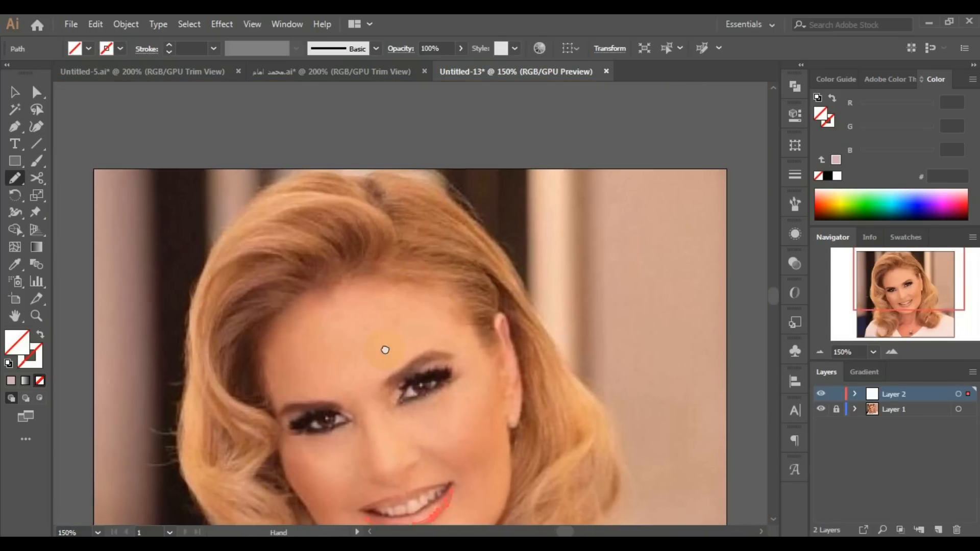
Trace the overall hair silhouette around the head and face, including the curls resting on both shoulders.
mouse_move(236, 222)
left_mouse_down()
mouse_move(187, 372)
mouse_move(176, 455)
mouse_move(203, 509)
mouse_move(255, 275)
mouse_move(272, 307)
mouse_move(259, 365)
mouse_move(338, 464)
mouse_move(292, 475)
mouse_move(291, 440)
mouse_move(299, 488)
mouse_move(380, 482)
mouse_move(419, 415)
mouse_move(411, 344)
mouse_move(350, 312)
mouse_move(318, 244)
mouse_move(331, 209)
mouse_move(318, 177)
mouse_move(292, 161)
mouse_move(295, 117)
left_mouse_up()
left_click_drag(373, 115, 366, 274)
mouse_move(285, 277)
left_mouse_down()
mouse_move(356, 219)
mouse_move(438, 202)
left_mouse_up()
mouse_move(542, 279)
left_mouse_down()
mouse_move(541, 249)
mouse_move(557, 241)
mouse_move(570, 307)
mouse_move(556, 422)
mouse_move(536, 467)
mouse_move(464, 337)
mouse_move(472, 403)
mouse_move(512, 428)
mouse_move(552, 442)
mouse_move(606, 413)
mouse_move(594, 353)
mouse_move(564, 302)
mouse_move(602, 256)
left_mouse_up()
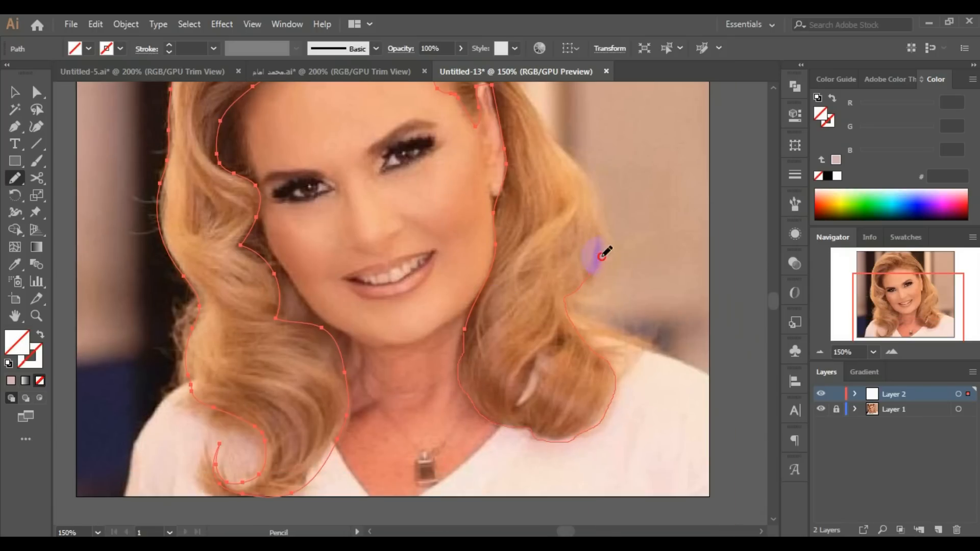
mouse_move(557, 144)
left_mouse_down()
mouse_move(550, 413)
mouse_move(577, 387)
mouse_move(520, 276)
mouse_move(441, 206)
mouse_move(375, 200)
left_mouse_up()
Trace the dark hair shadow beside the left side of the forehead and the one along the left jaw.
scroll(357, 379, "down", 3)
scroll(357, 358, "up", 3)
left_click(495, 164, "ctrl")
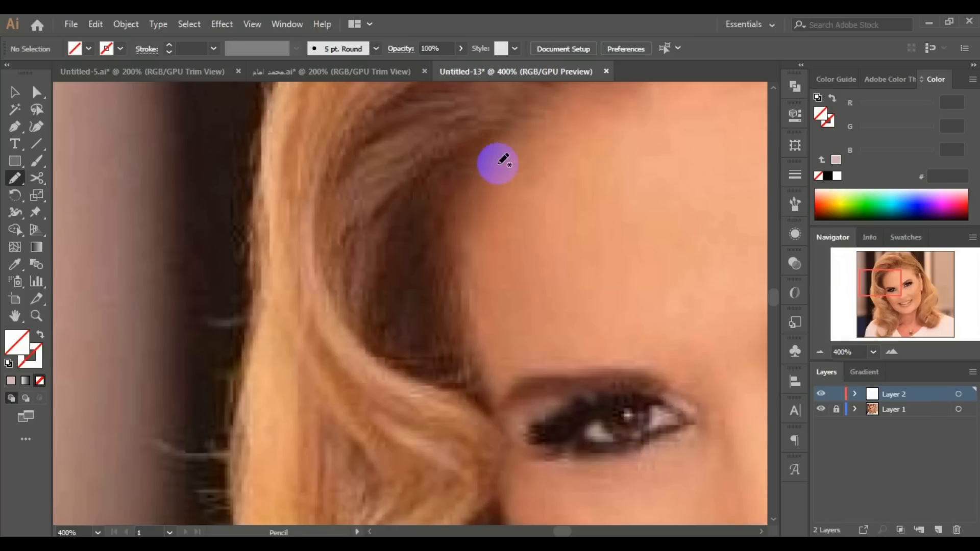
mouse_move(477, 183)
left_mouse_down()
mouse_move(381, 236)
mouse_move(491, 412)
mouse_move(464, 184)
mouse_move(479, 171)
left_mouse_up()
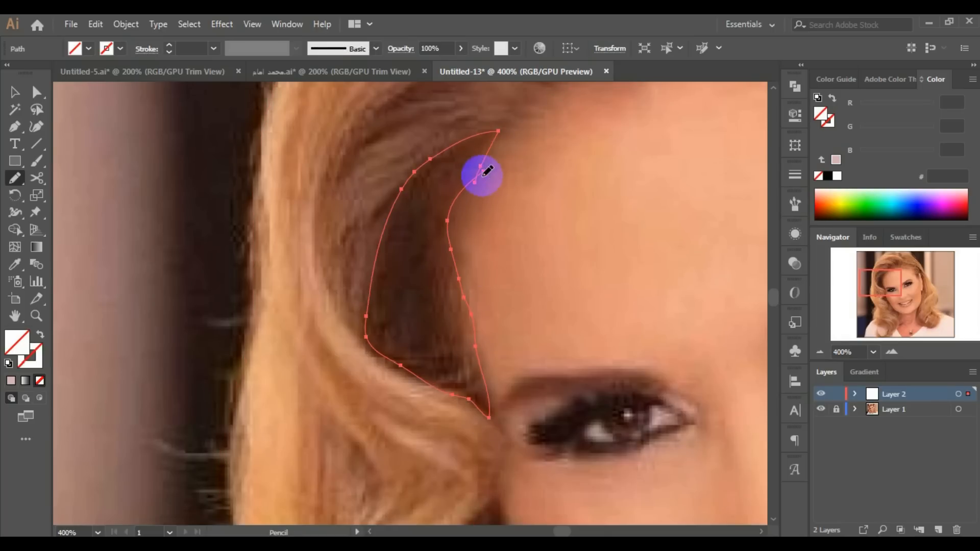
left_click_drag(502, 459, 384, 137)
mouse_move(376, 176)
left_mouse_down()
mouse_move(361, 198)
mouse_move(428, 398)
mouse_move(589, 514)
mouse_move(425, 287)
mouse_move(377, 176)
left_mouse_up()
Trace the jagged dark hair shadow between the right jawline and the neck.
left_click_drag(699, 327, 132, 289)
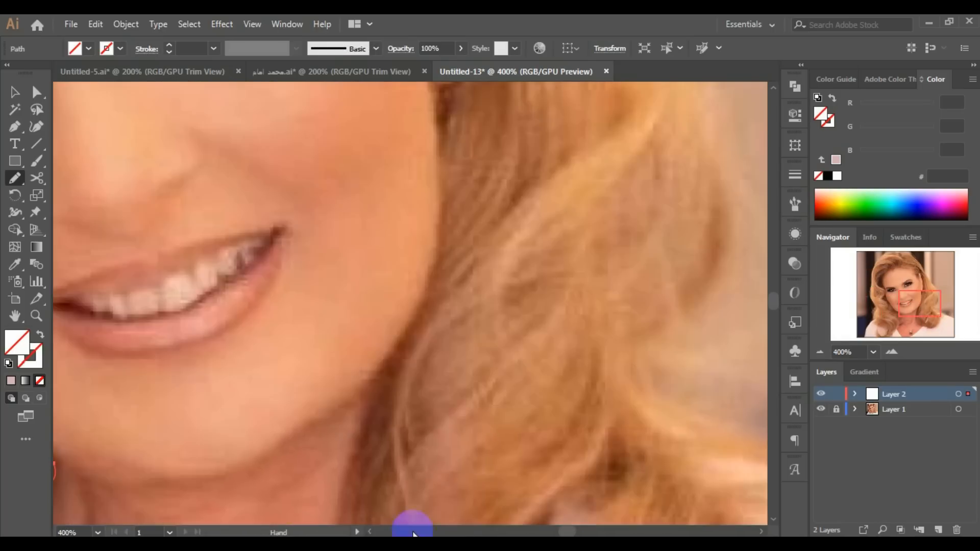
left_click_drag(416, 524, 427, 418)
scroll(427, 418, "down", 1)
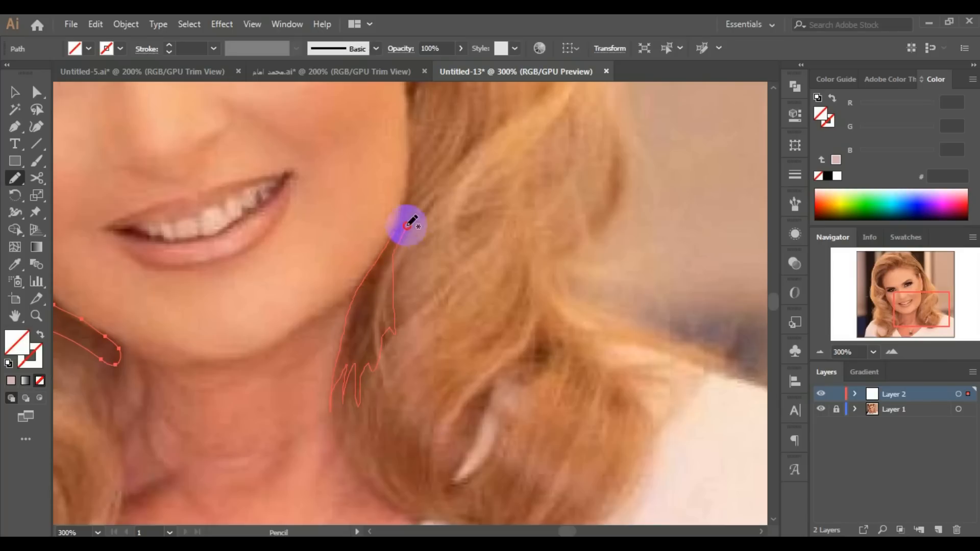
left_click_drag(407, 221, 516, 416)
mouse_move(430, 454)
left_mouse_down()
mouse_move(460, 398)
mouse_move(433, 193)
mouse_move(385, 110)
mouse_move(432, 210)
mouse_move(457, 384)
mouse_move(429, 423)
left_mouse_up()
Trace the flowing dark strands across the swept hair above the forehead and the shadow at the parting.
mouse_move(176, 132)
left_mouse_down()
mouse_move(329, 358)
mouse_move(578, 431)
left_mouse_up()
mouse_move(593, 396)
left_mouse_down()
mouse_move(618, 326)
mouse_move(538, 293)
mouse_move(427, 286)
mouse_move(562, 383)
mouse_move(500, 378)
mouse_move(228, 458)
mouse_move(426, 394)
mouse_move(425, 407)
mouse_move(348, 372)
mouse_move(497, 364)
mouse_move(553, 396)
mouse_move(590, 393)
left_mouse_up()
scroll(577, 378, "up", 4)
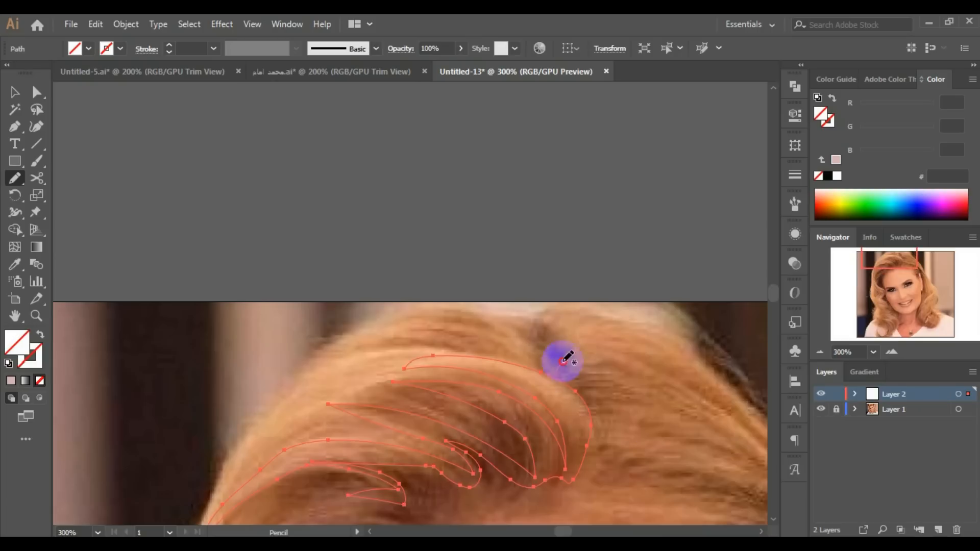
mouse_move(562, 357)
left_mouse_down()
mouse_move(548, 376)
mouse_move(557, 370)
left_mouse_up()
Trace strand shapes in the hair on the right side, from beside the ear down toward the lower curls.
mouse_move(639, 454)
left_mouse_down()
mouse_move(543, 436)
mouse_move(362, 336)
left_mouse_up()
scroll(362, 336, "down", 1)
mouse_move(433, 327)
left_mouse_down()
mouse_move(485, 380)
mouse_move(347, 258)
left_mouse_up()
left_click_drag(422, 500, 354, 357)
mouse_move(294, 180)
left_mouse_down()
mouse_move(290, 361)
mouse_move(336, 294)
mouse_move(294, 183)
left_mouse_up()
left_click_drag(318, 362, 304, 230)
mouse_move(348, 183)
left_mouse_down()
mouse_move(278, 301)
mouse_move(327, 205)
left_mouse_up()
Trace the narrow light strand curving down the left side of the hair to the outer corner of the eye.
left_click_drag(271, 299, 801, 499)
mouse_move(385, 240)
left_mouse_down()
mouse_move(435, 337)
mouse_move(409, 342)
mouse_move(376, 287)
left_mouse_up()
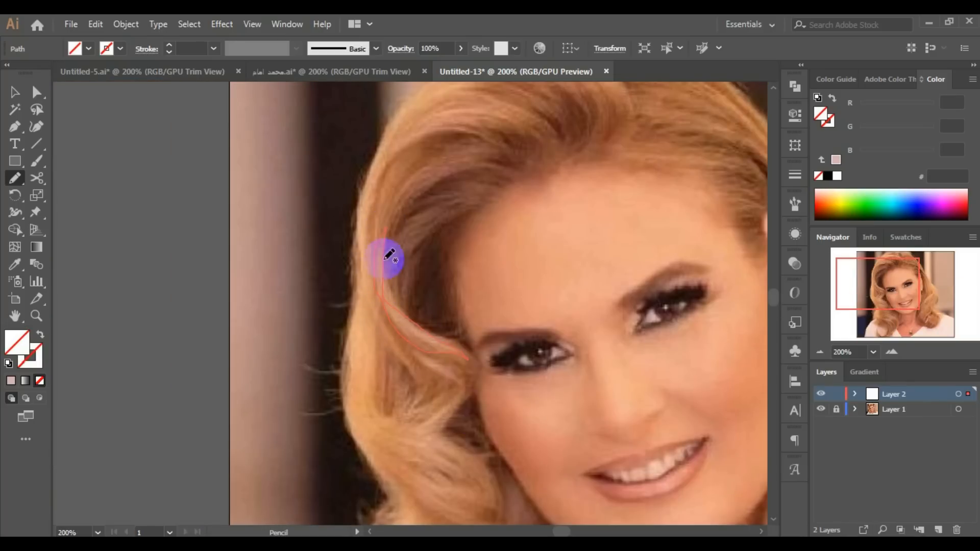
left_click_drag(389, 255, 386, 227)
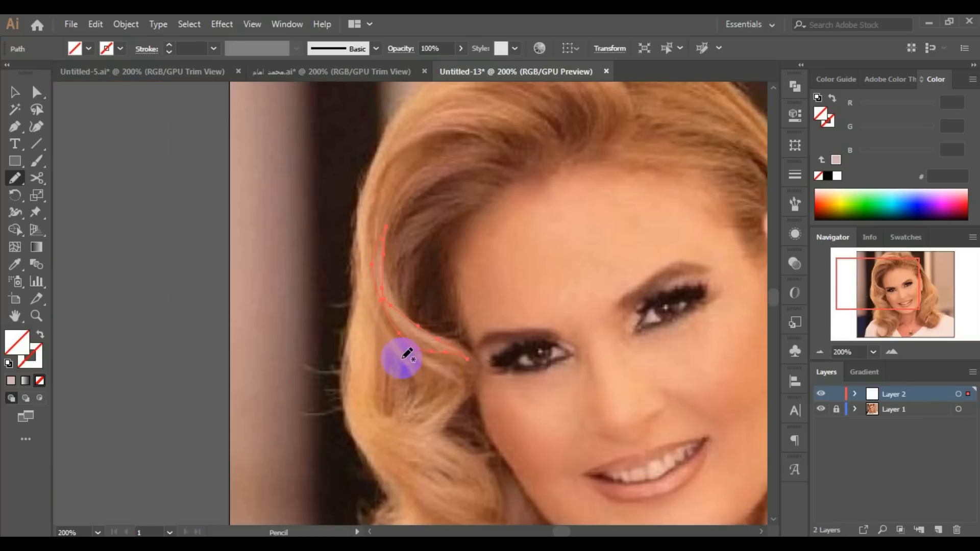
Set the Pencil tool's fidelity one notch below Smooth and trace the light strand along the hair's upper left edge.
double_click(14, 179)
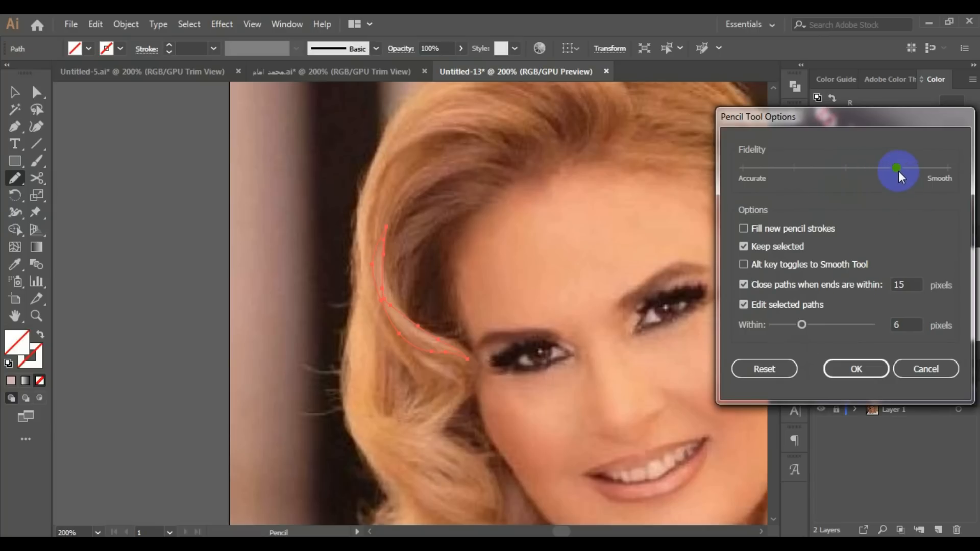
left_click(865, 370)
left_click_drag(462, 133, 367, 217)
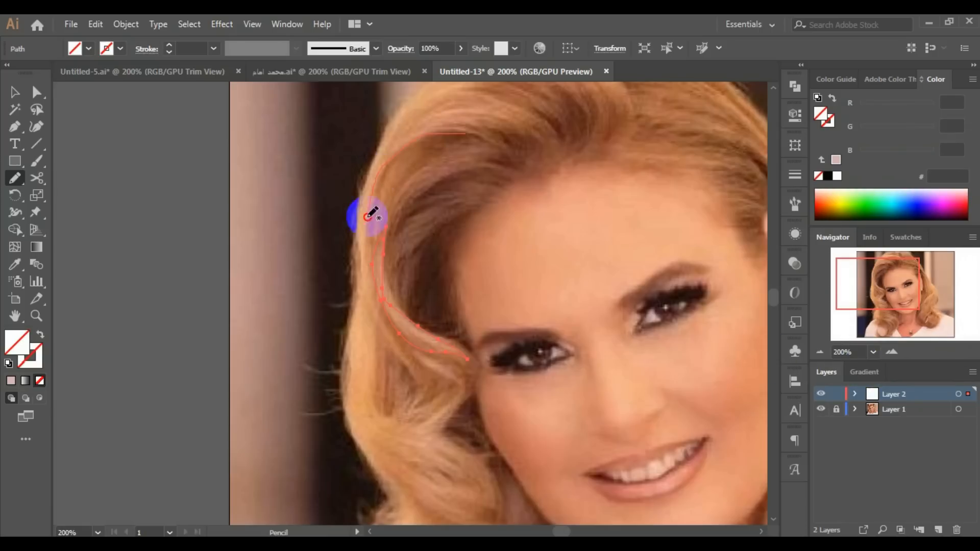
mouse_move(360, 286)
left_mouse_down()
mouse_move(415, 139)
mouse_move(471, 135)
left_mouse_up()
Trace the light strand along the hair's left edge beside the cheek, ending in several pointed tips.
scroll(383, 360, "up", 2)
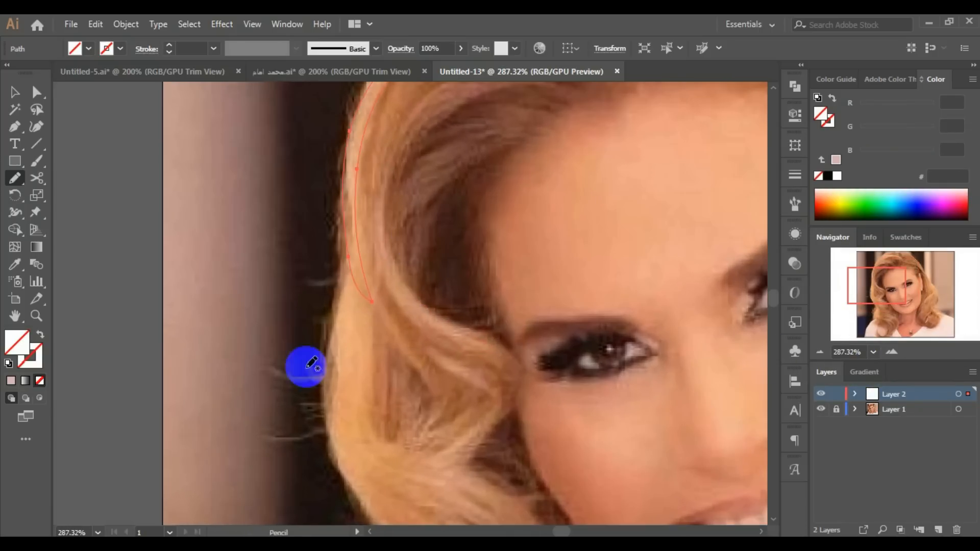
mouse_move(384, 441)
left_mouse_down()
mouse_move(371, 294)
mouse_move(353, 256)
left_mouse_up()
left_click(486, 338, "ctrl+alt")
left_click(502, 333, "ctrl+alt")
left_click_drag(512, 329, 451, 349)
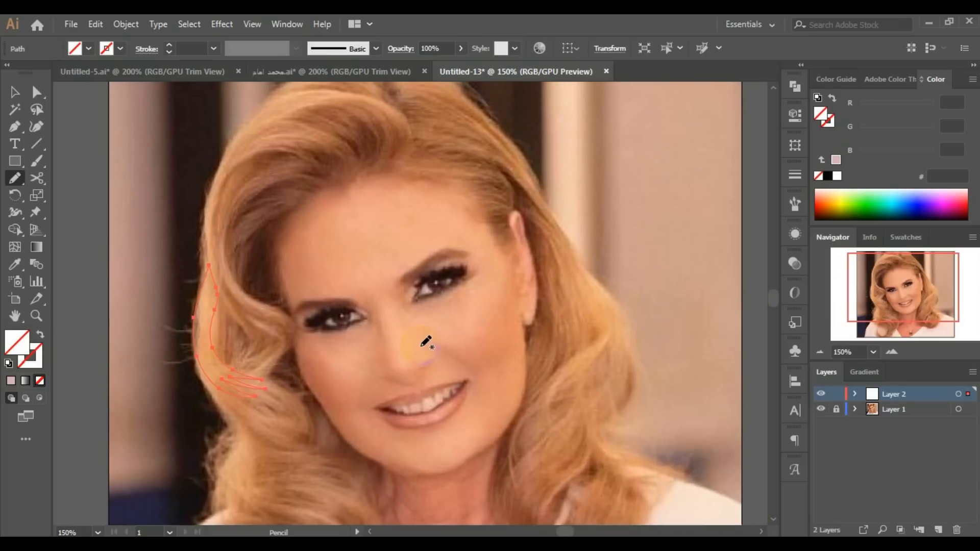
Select all the traced paths and check the face and hair for areas still lacking outlines.
key("ctrl+a")
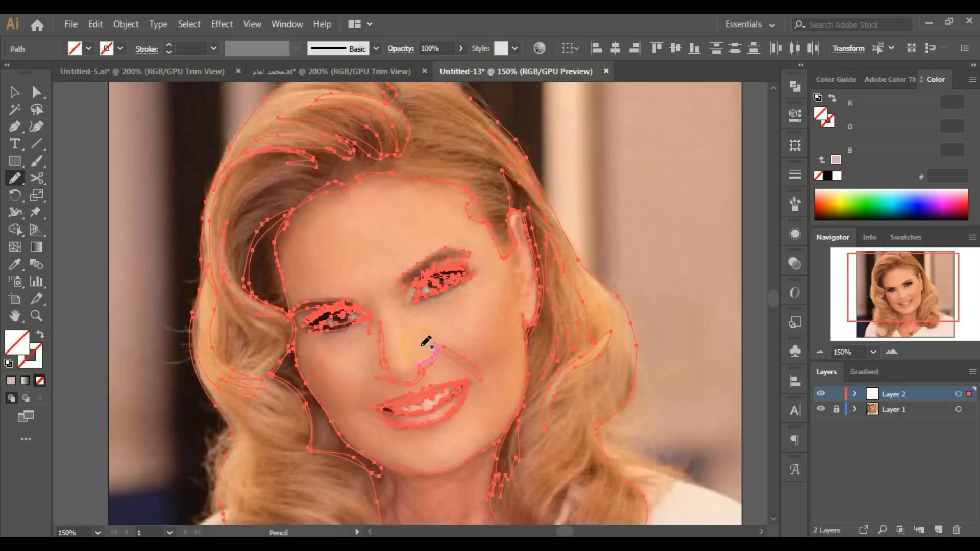
scroll(368, 291, "down", 5)
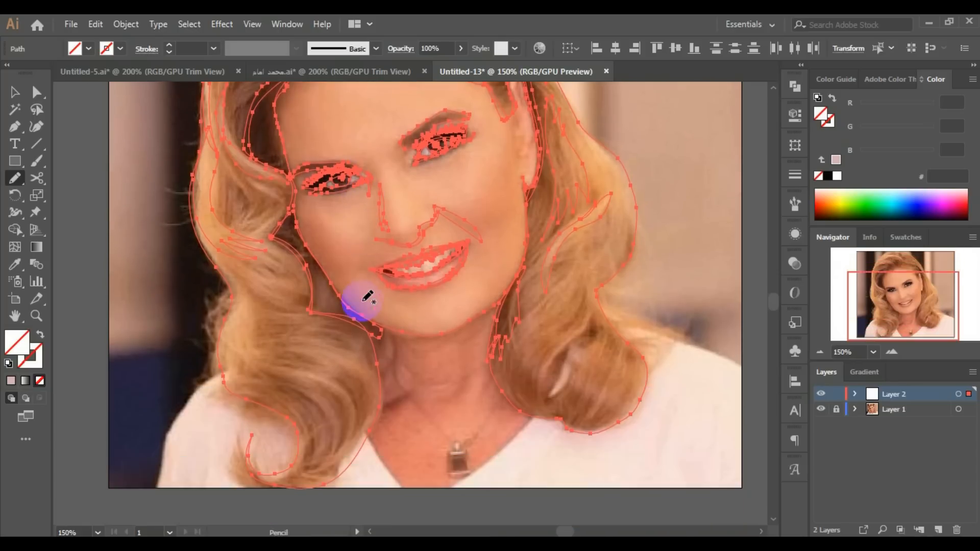
scroll(357, 312, "down", 1)
scroll(305, 380, "up", 6)
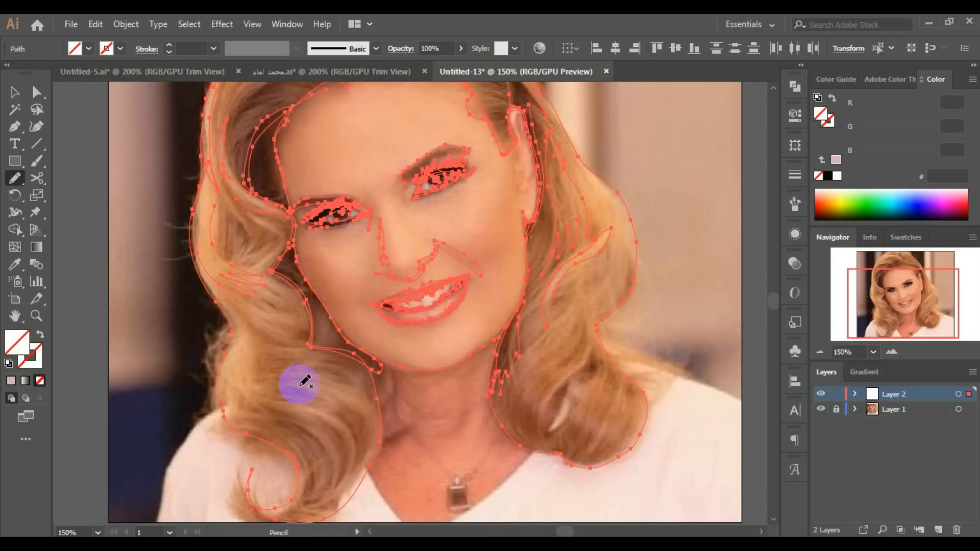
scroll(296, 382, "down", 5)
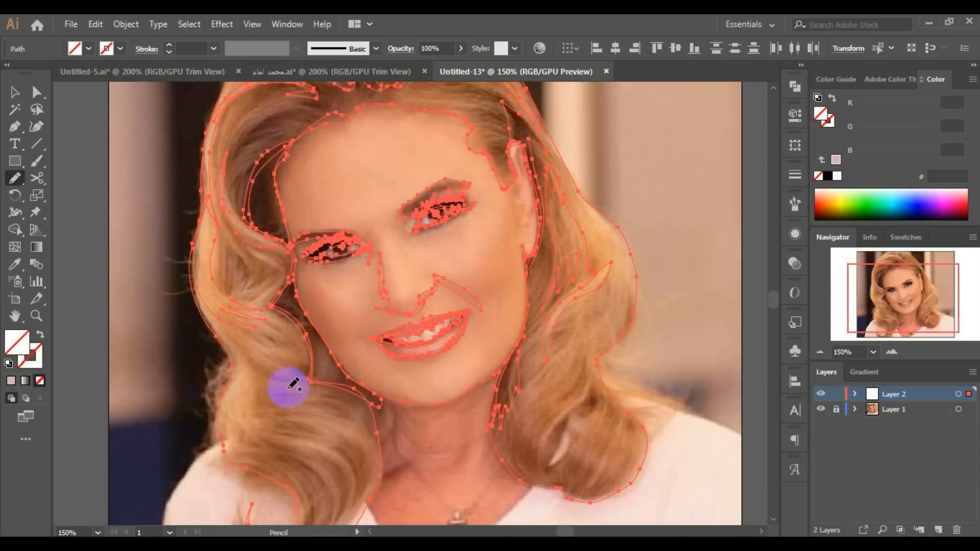
Trace the curved, pointed-tip strands inside the large curl in the lower left of the hair.
mouse_move(288, 362)
left_mouse_down()
mouse_move(324, 362)
mouse_move(327, 375)
mouse_move(259, 401)
mouse_move(286, 362)
left_mouse_up()
mouse_move(389, 112)
left_mouse_down()
mouse_move(412, 281)
mouse_move(381, 349)
left_mouse_up()
key("ctrl+equal")
key("ctrl+equal")
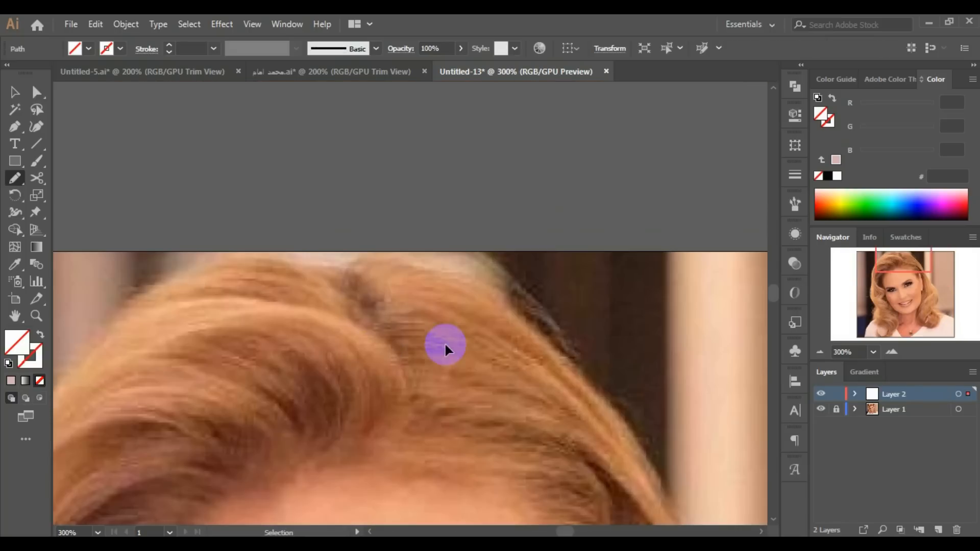
mouse_move(504, 310)
left_mouse_down()
mouse_move(400, 291)
mouse_move(510, 309)
left_mouse_up()
mouse_move(348, 306)
left_mouse_down()
mouse_move(417, 328)
mouse_move(348, 320)
mouse_move(286, 297)
left_mouse_up()
left_click_drag(360, 366, 533, 258)
mouse_move(525, 204)
left_mouse_down()
mouse_move(357, 329)
mouse_move(406, 242)
left_mouse_up()
key("ctrl+z")
mouse_move(371, 228)
left_mouse_down()
mouse_move(306, 396)
mouse_move(373, 224)
left_mouse_up()
left_click_drag(310, 490, 329, 247)
Select all the traced paths, inspect the outlines across the hair, face and eyes, and clear the selection.
key("ctrl+a")
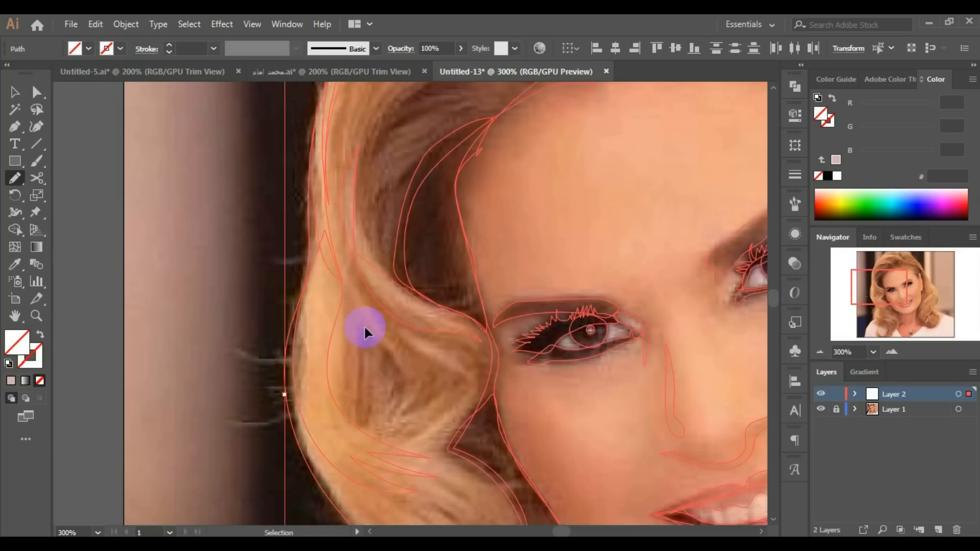
left_click(432, 347, "ctrl+alt")
left_click(447, 355, "ctrl+alt")
left_click(460, 361, "ctrl+alt")
left_click(492, 361, "ctrl")
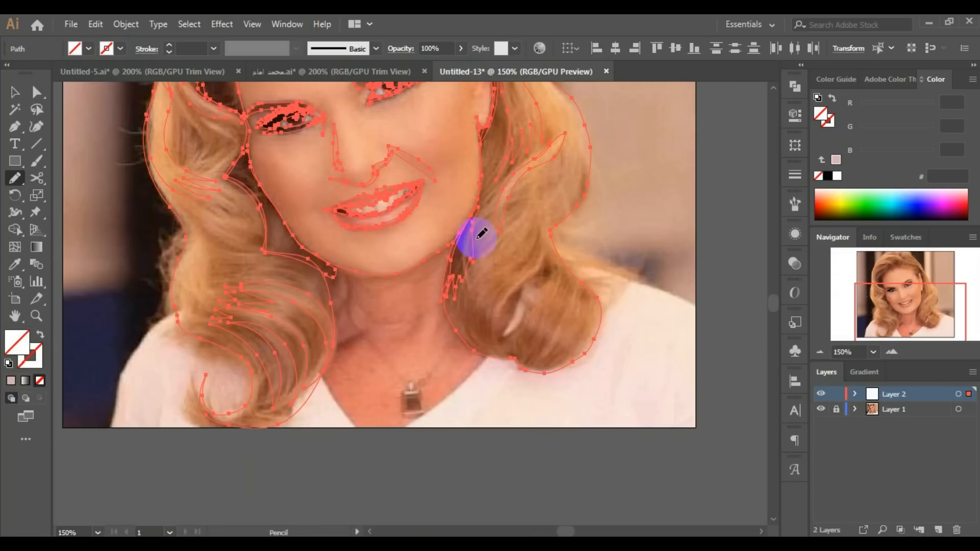
left_click_drag(313, 208, 351, 361)
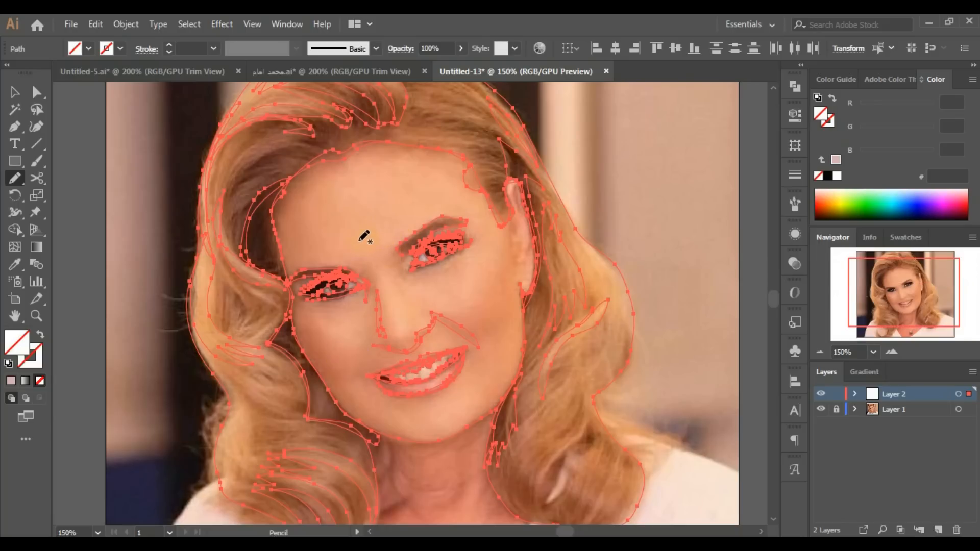
left_click(386, 233, "ctrl")
left_click(391, 280, "ctrl")
left_click_drag(370, 333, 321, 213)
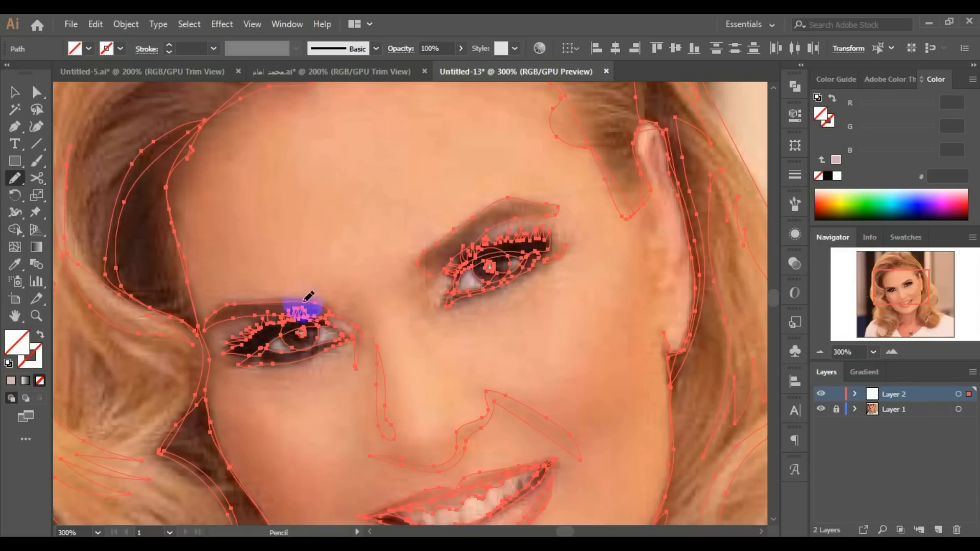
left_click(376, 240, "ctrl")
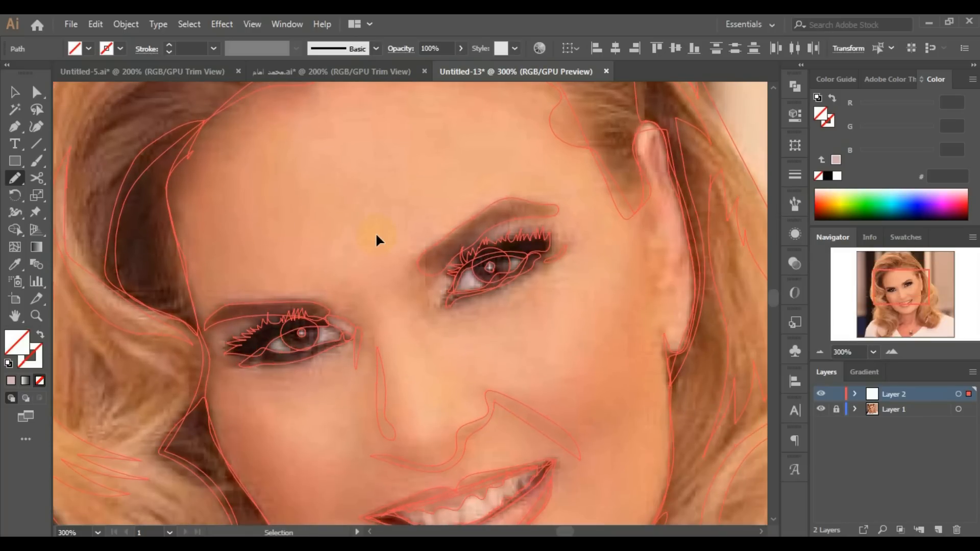
left_click(377, 235, "ctrl")
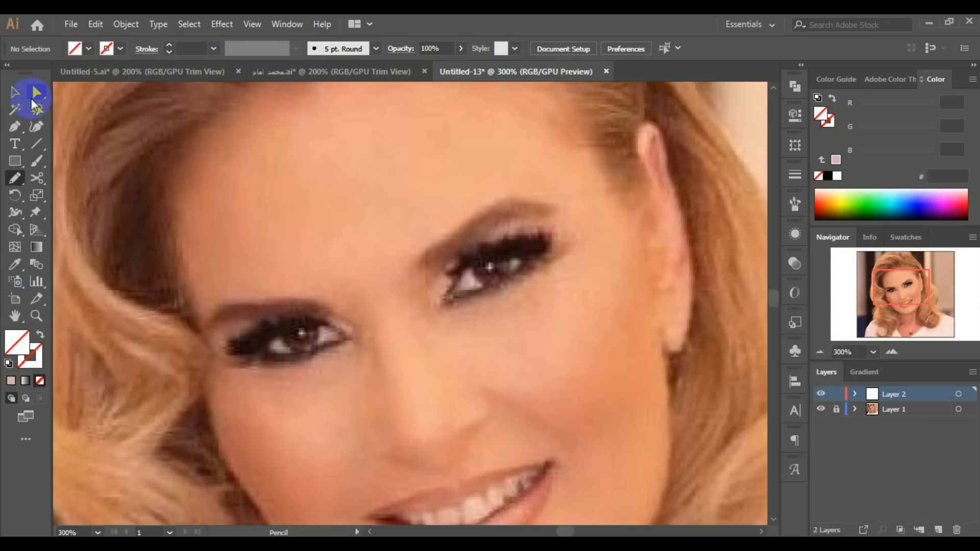
Fill the eyebrow above the right-hand eye with brown #8a4d3b sampled from the photo using the Eyedropper.
left_click(15, 92)
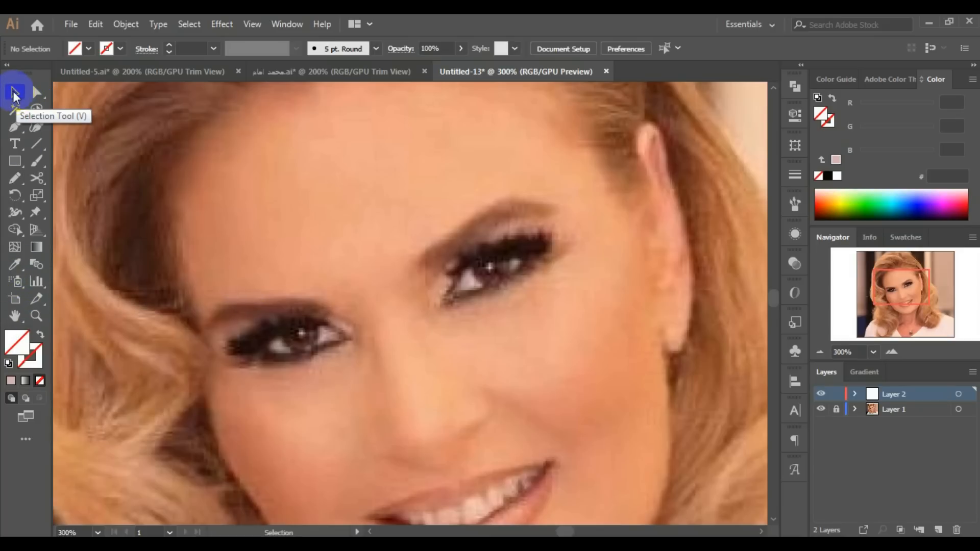
left_click(13, 266)
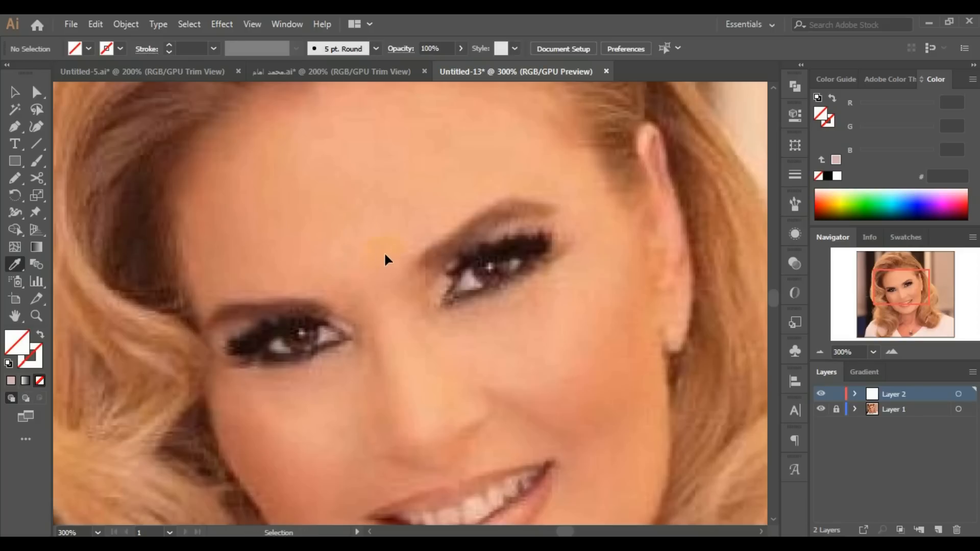
left_click(461, 232)
left_click(465, 232)
key("i")
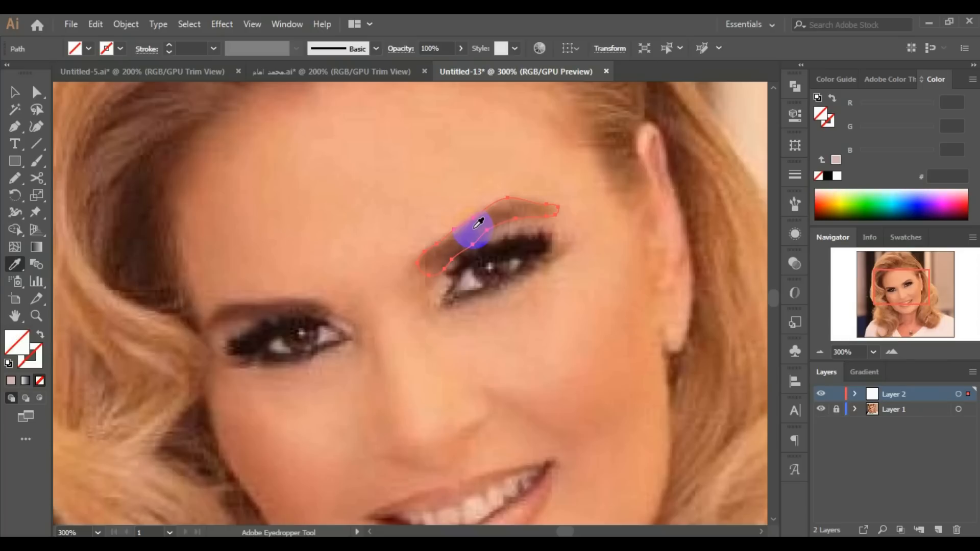
left_click(478, 223)
Fill the small highlight shape in the right-hand eye's pupil with the pale pink #ddc3c2 sampled from the photo.
left_click(462, 258, "ctrl")
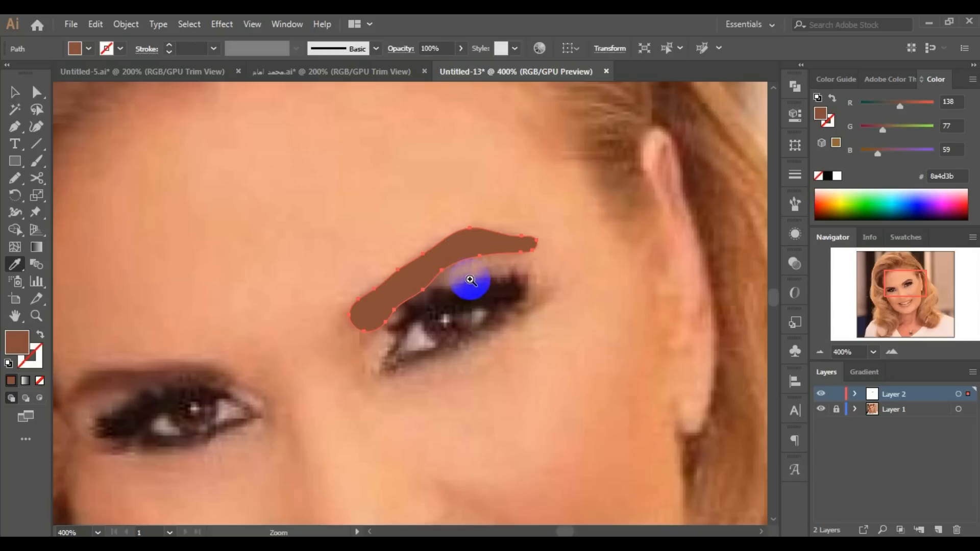
left_click(449, 301, "ctrl")
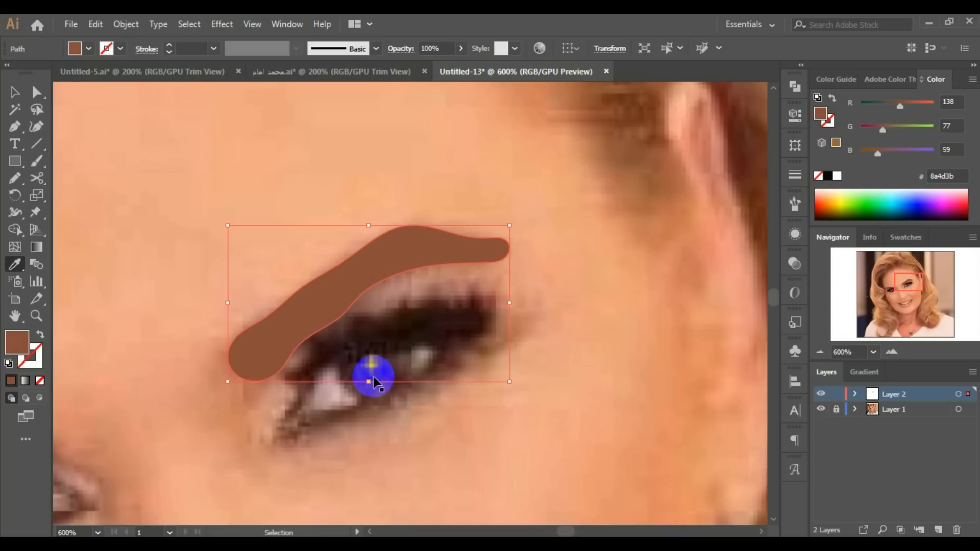
left_click(374, 371, "ctrl")
left_click(376, 372, "ctrl")
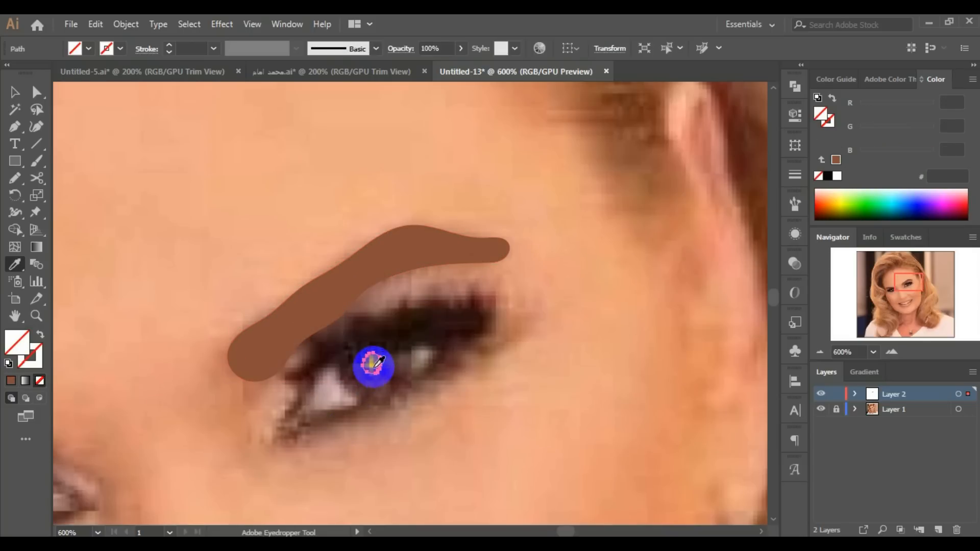
left_click(372, 363)
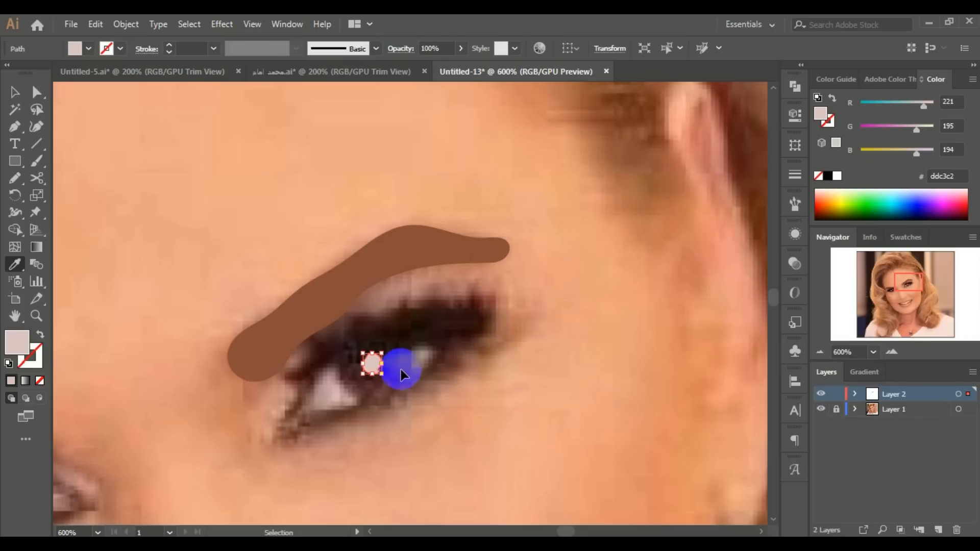
Fill the right-hand eye's iris circle with sampled near-black #210d0c and send it behind the highlight.
left_click(410, 359, "ctrl")
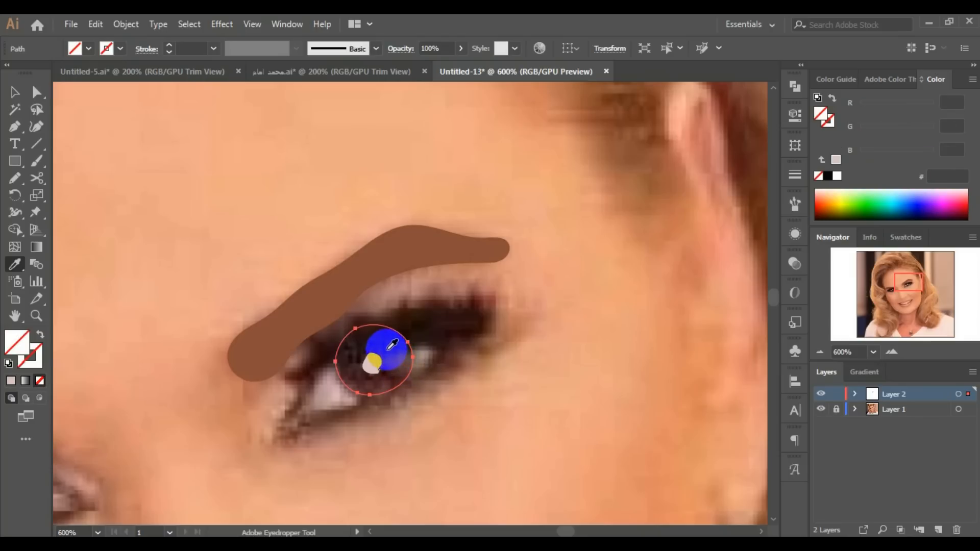
left_click(388, 350)
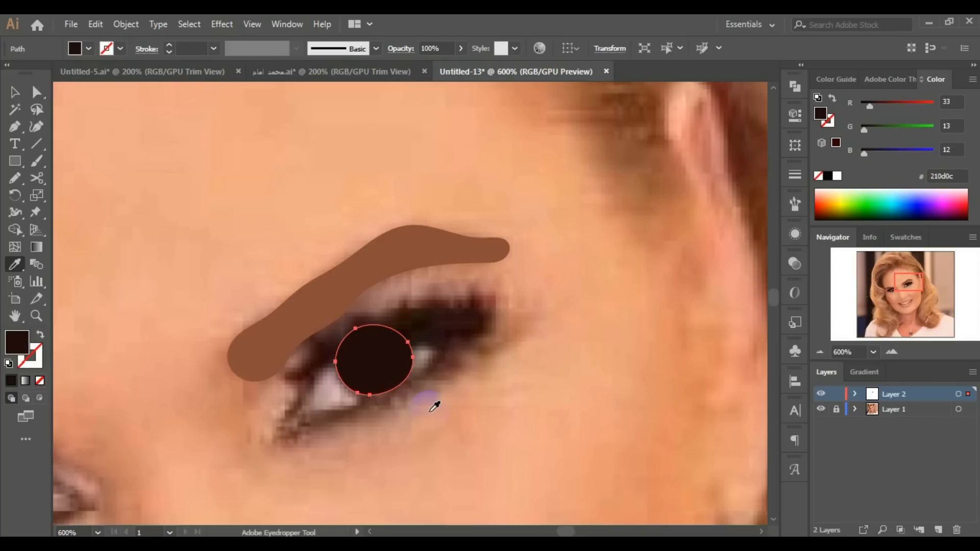
key("ctrl+bracketleft")
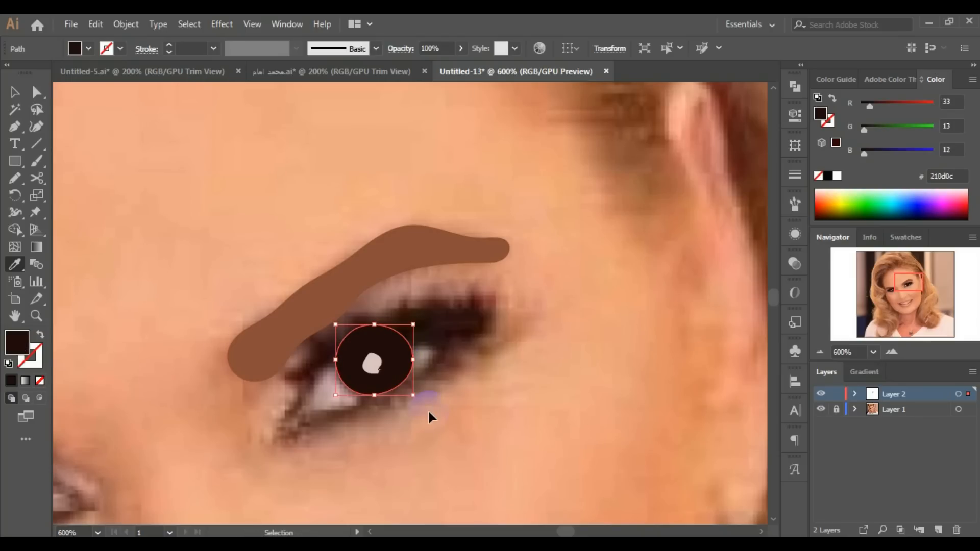
Fill the right-hand eye's upper lash shape with sampled dark brown #2b1416 and its eye white with pinkish #c6a0a4.
key("ctrl")
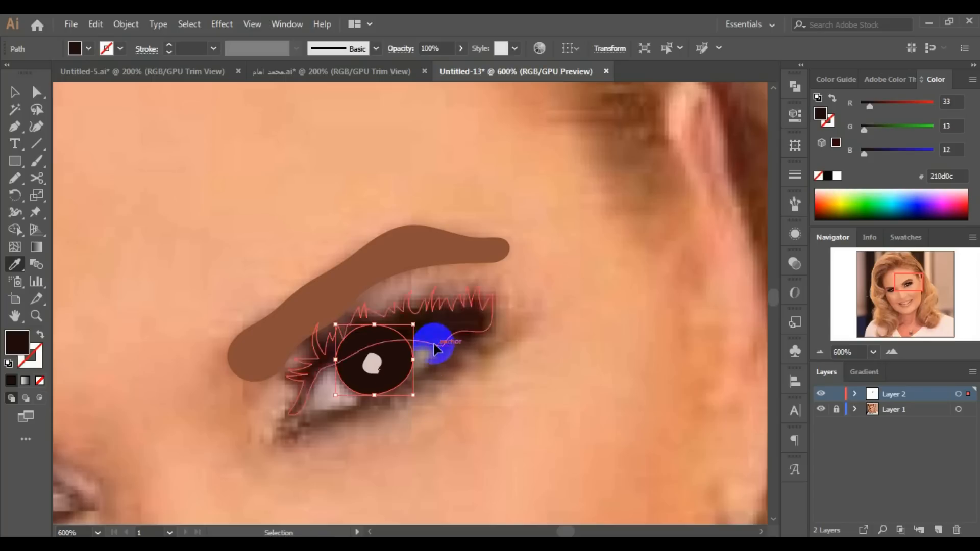
left_click(461, 308, "ctrl")
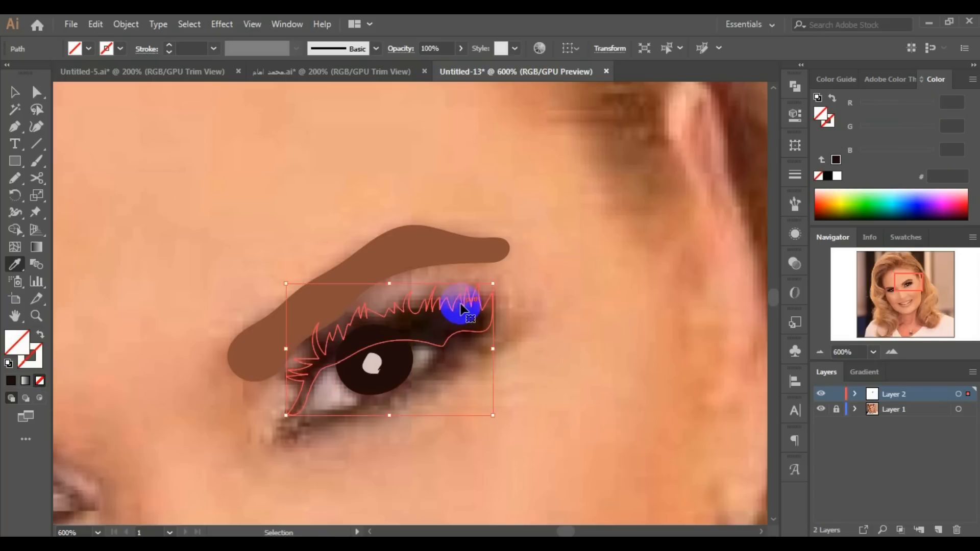
left_click(439, 327)
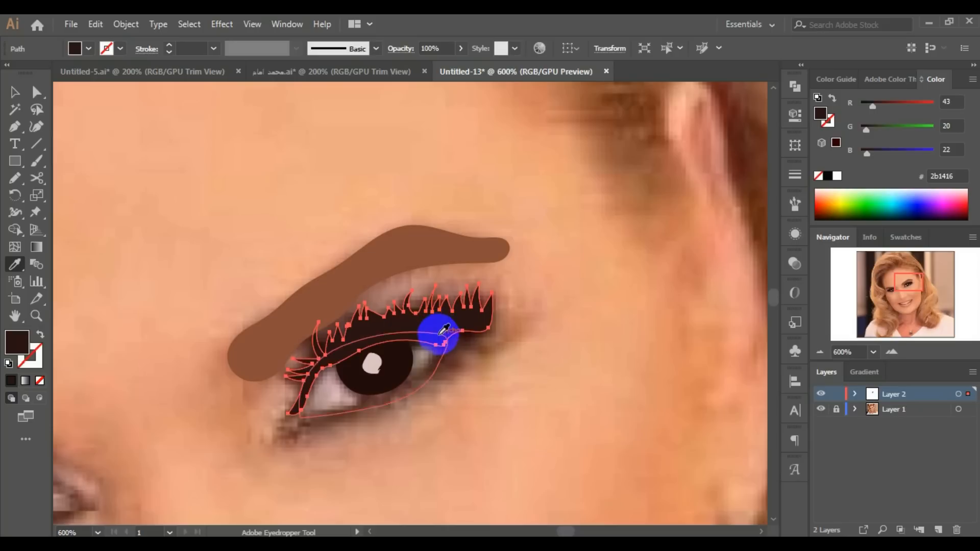
key("ctrl")
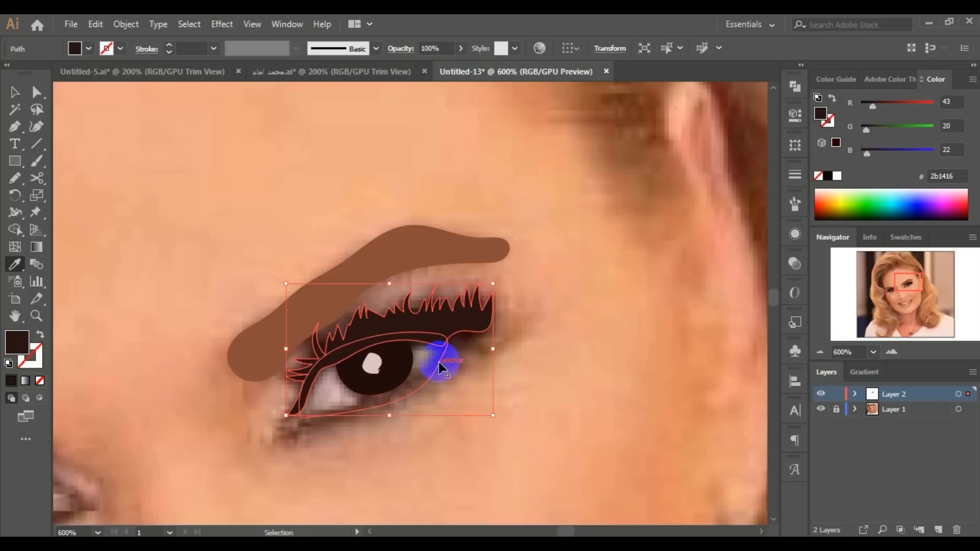
left_click(440, 362, "ctrl")
left_click(336, 389)
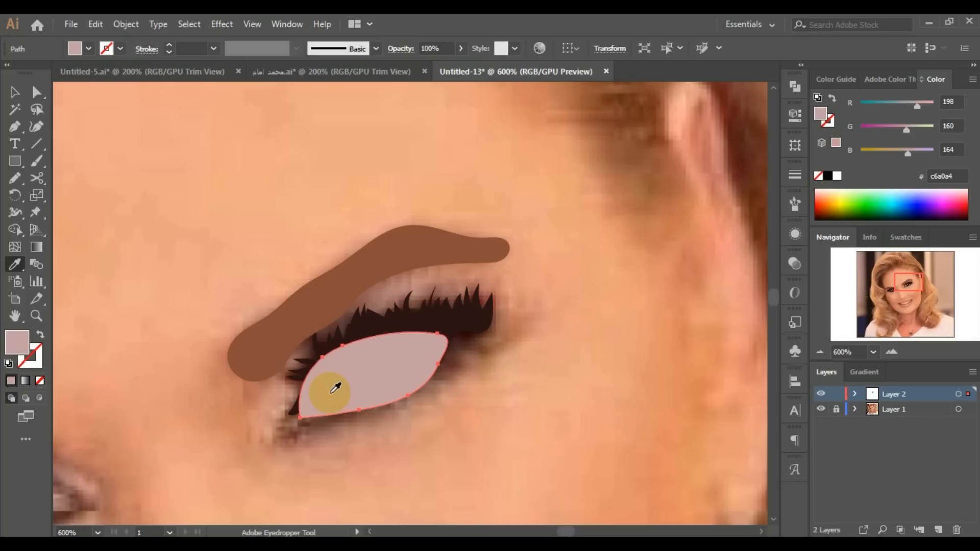
Fill the lower lash line of the right-hand eye with dark brown #482524 sampled from the photo.
key("ctrl")
left_click(462, 349, "ctrl")
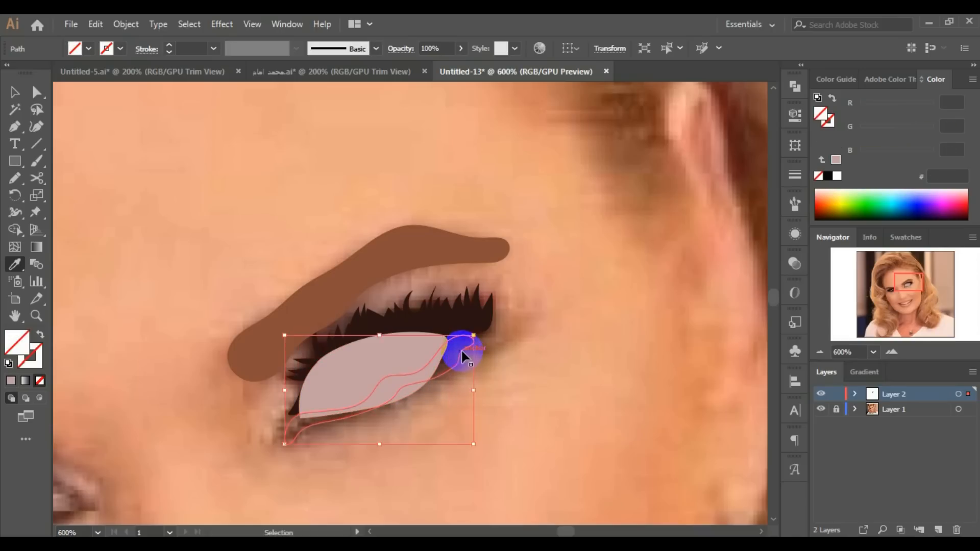
left_click(461, 338)
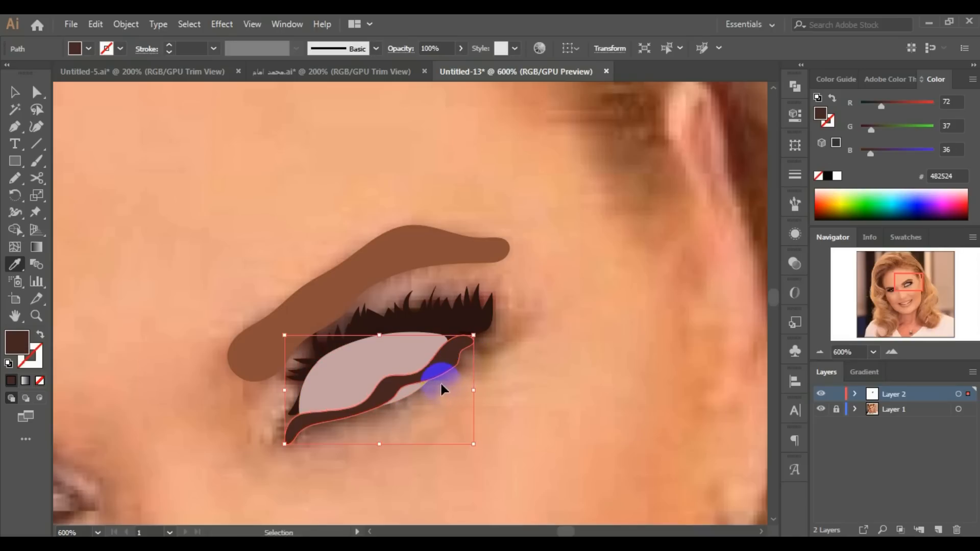
Send the eye white backward step by step until it lies behind the lashes, iris and highlight.
left_click(335, 391, "ctrl")
key("ctrl+bracketleft")
key("ctrl+bracketleft")
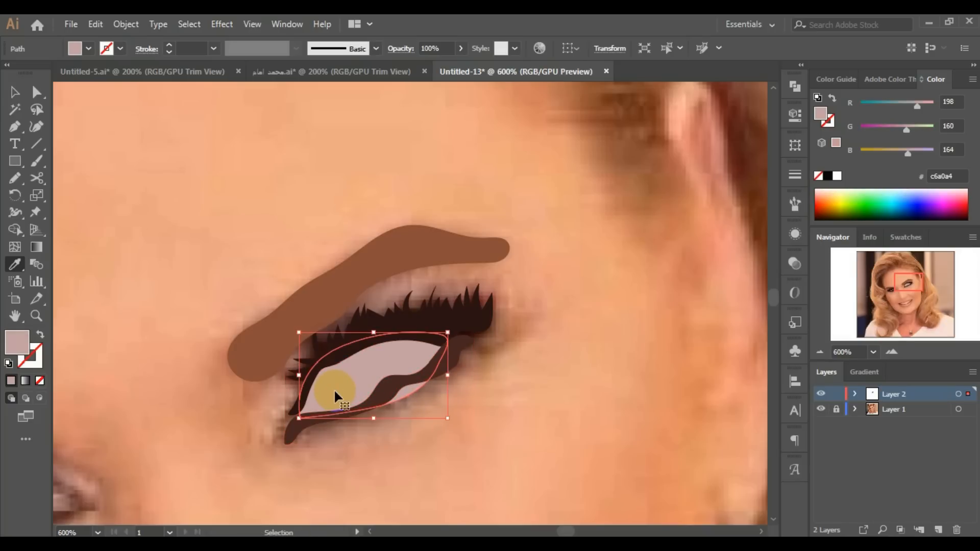
key("ctrl+bracketleft")
key("ctrl+bracketleft")
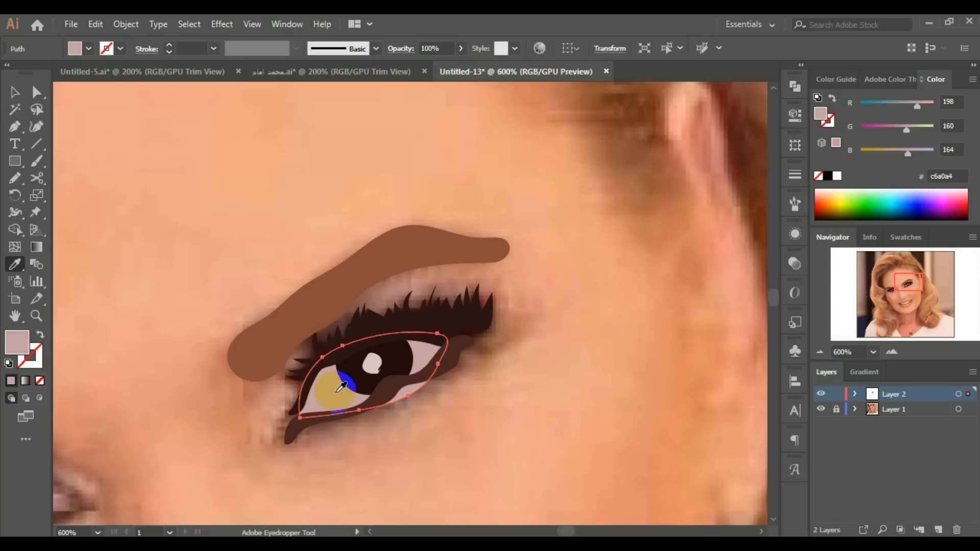
Move the eye white's lower anchor point upward with Direct Selection so its edge stays within the dark lower lash line.
left_click(392, 396, "ctrl")
left_click(389, 376)
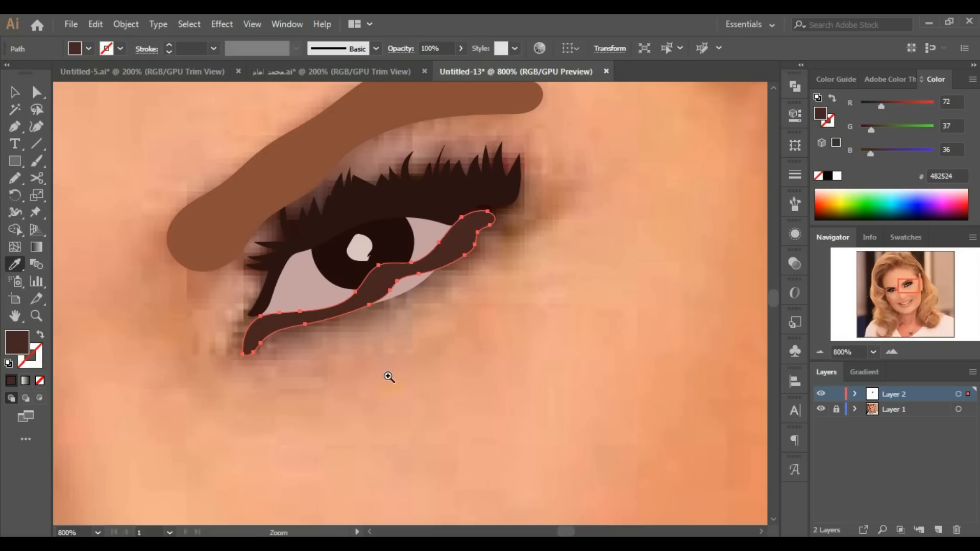
left_click(398, 285)
left_click(398, 285)
left_click(37, 92)
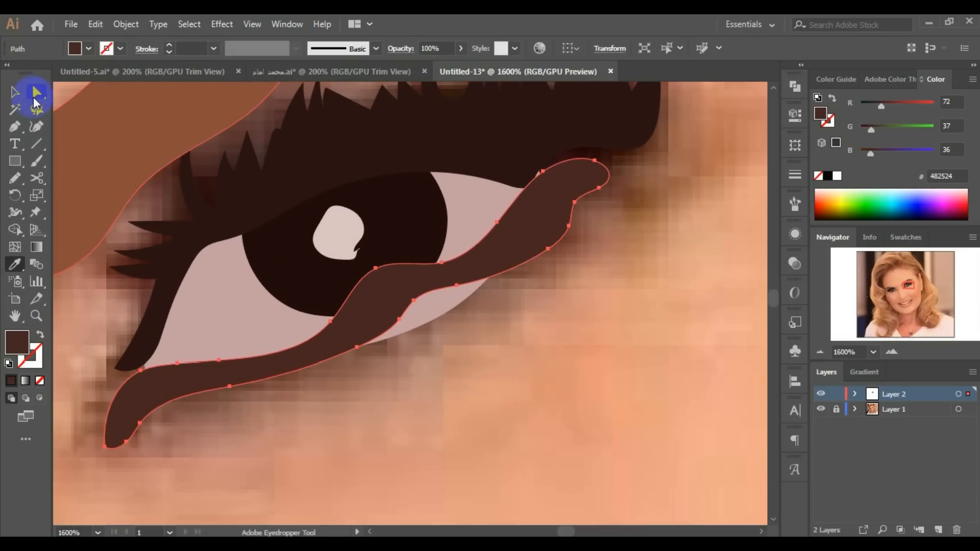
left_click(457, 286)
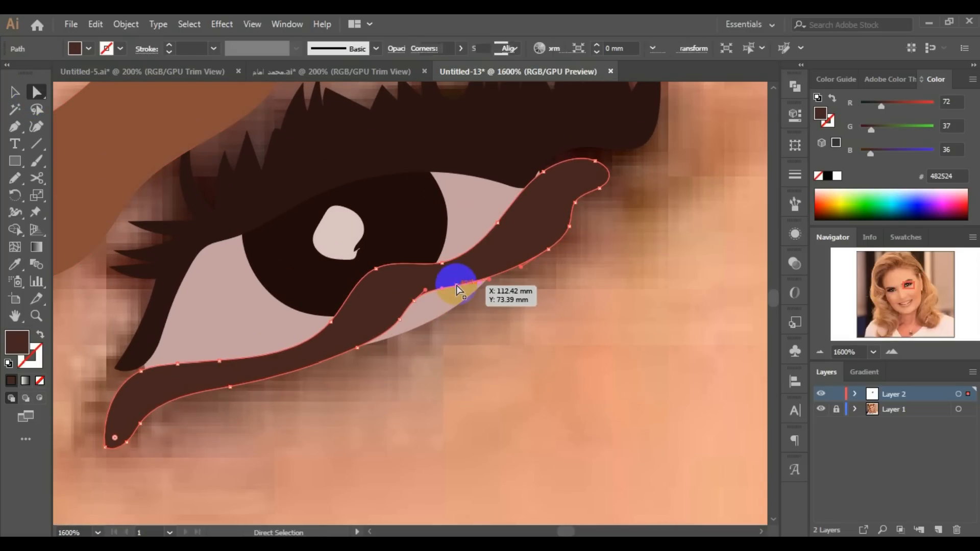
left_click(438, 303)
left_click(434, 321)
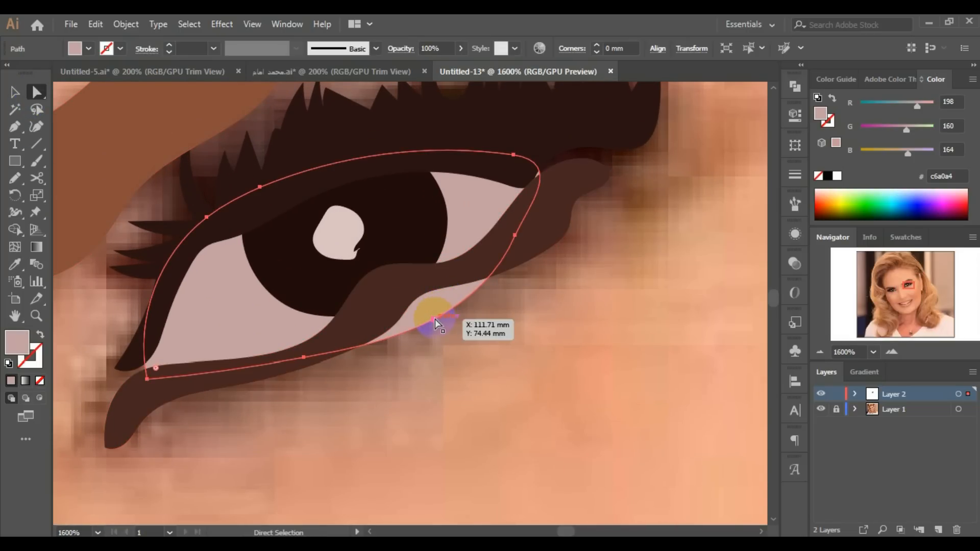
left_click_drag(433, 321, 415, 295)
left_click(462, 314, "ctrl+alt")
left_click(443, 320, "ctrl+alt")
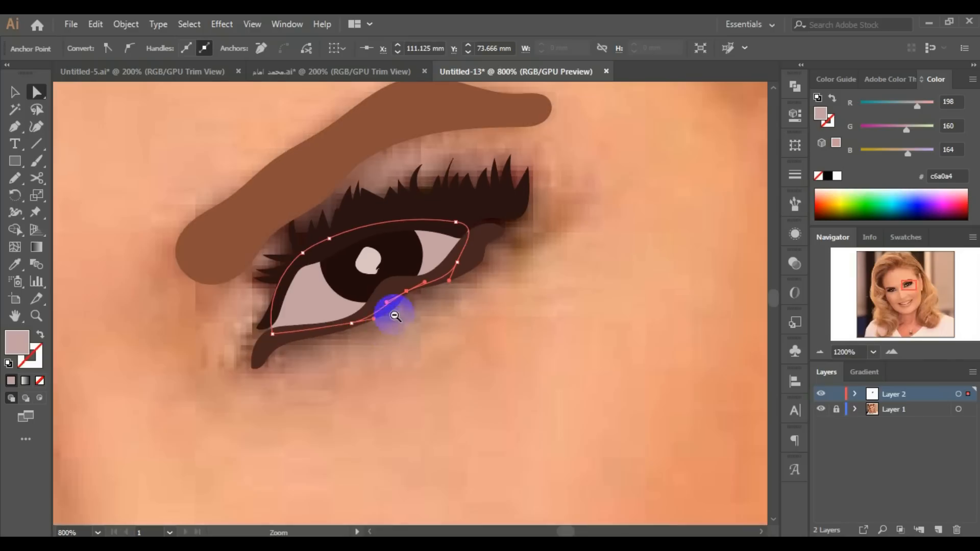
left_click(390, 320, "ctrl+alt")
left_click(405, 325, "ctrl+alt")
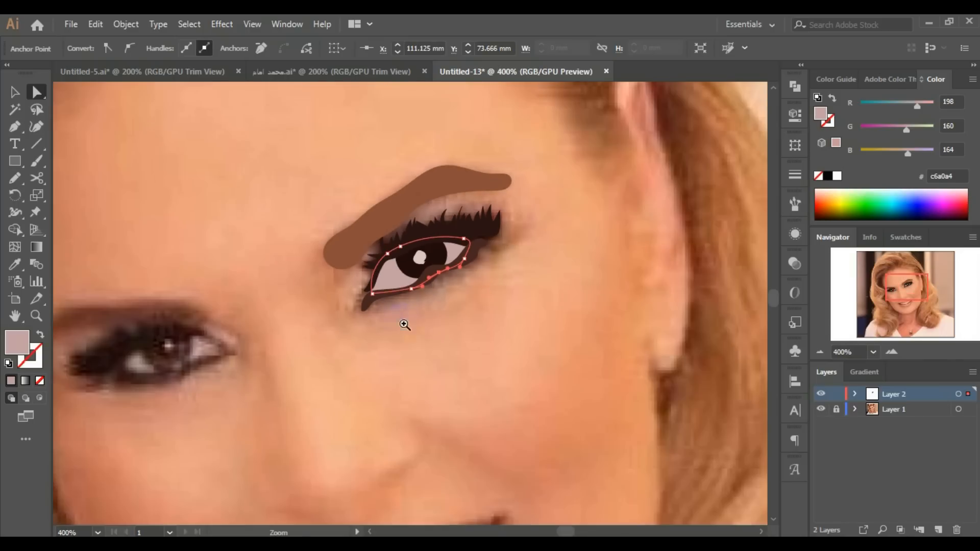
Fill the small crease beside the right-hand eye's outer corner with brown #a26a4f sampled from the photo.
left_click(502, 266, "ctrl")
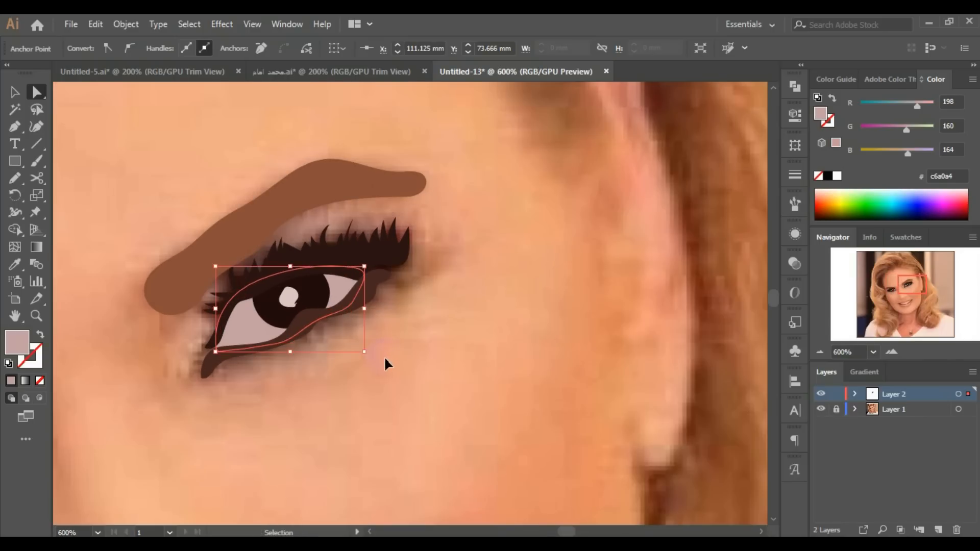
key("ctrl+a")
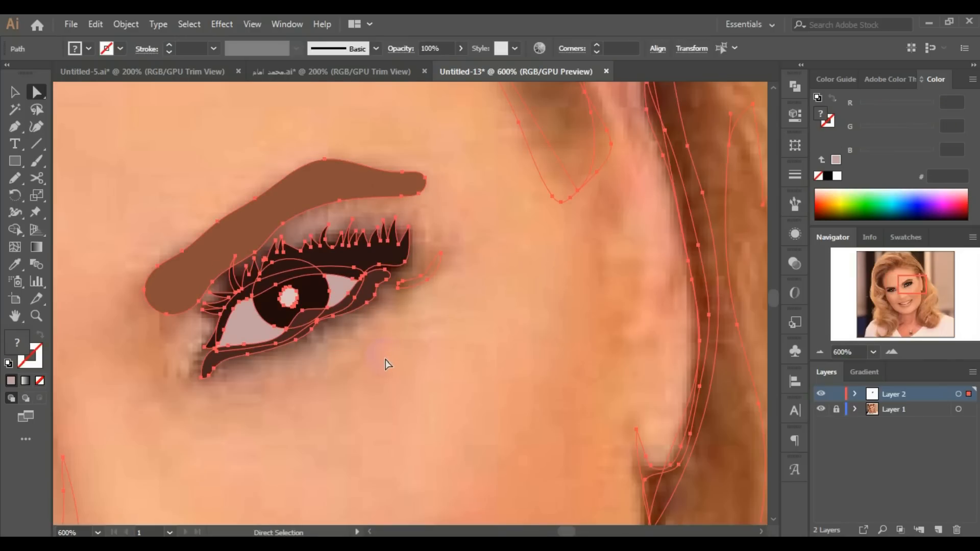
left_click(15, 265)
left_click(421, 295, "ctrl")
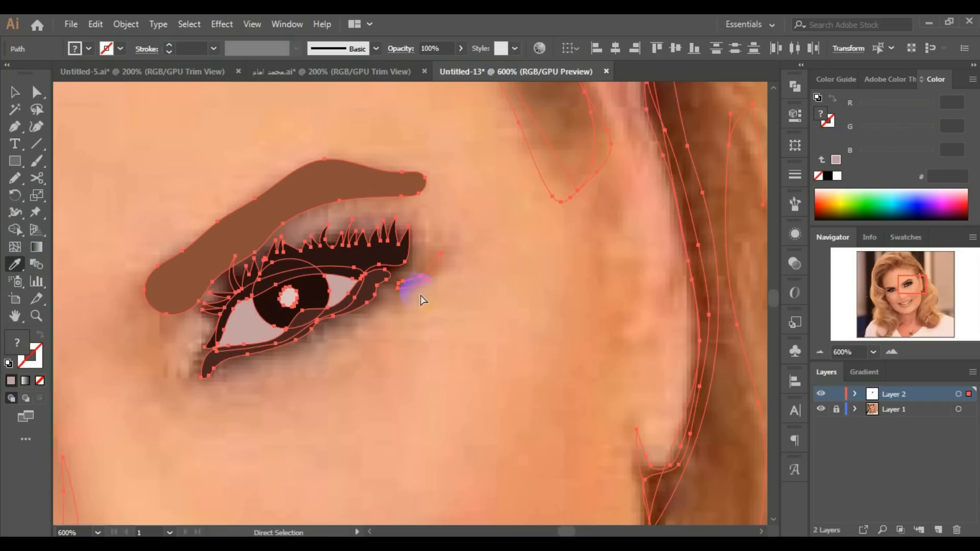
left_click(453, 317, "ctrl")
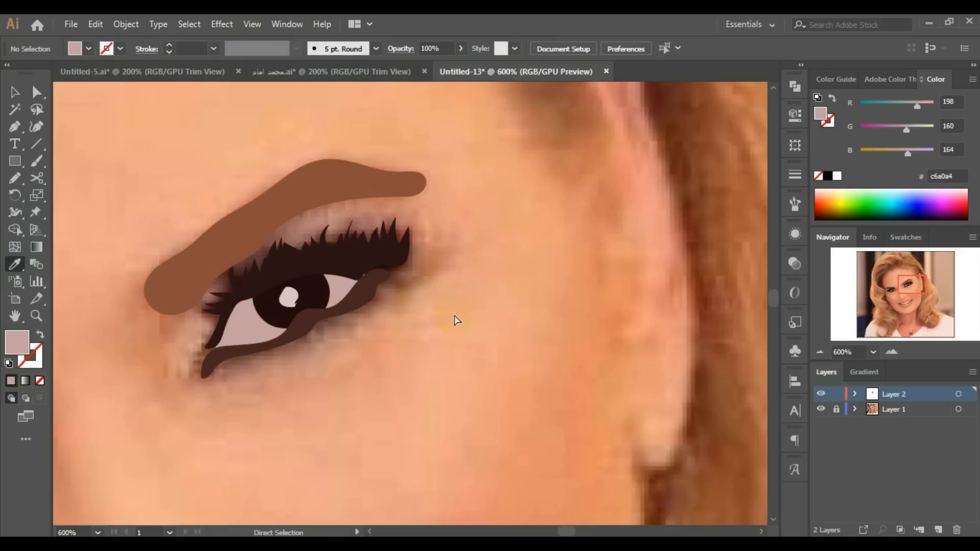
left_click(416, 284, "ctrl")
left_click(412, 281)
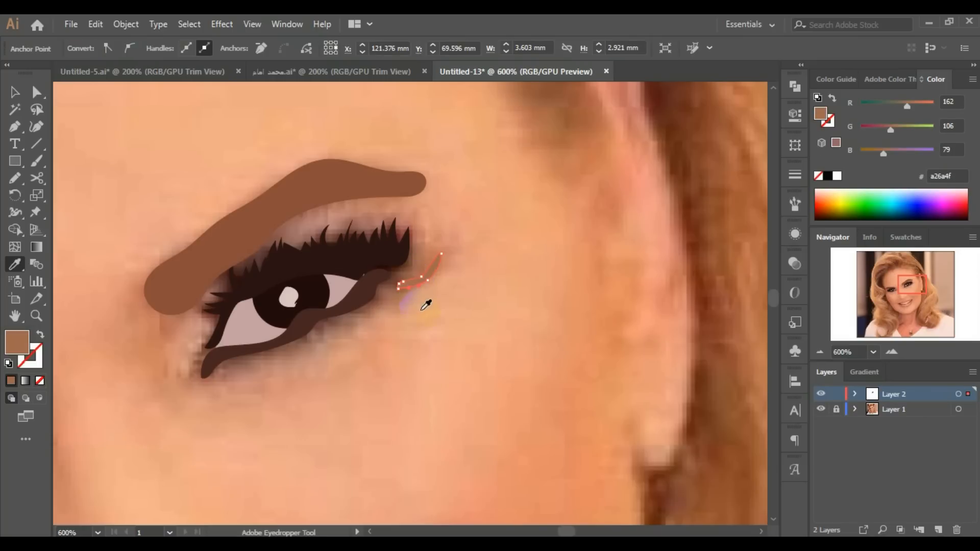
Fill the small highlight shape in the left-hand eye with pale pink #d4b5b5 sampled from the photo.
left_click(351, 338)
left_click(298, 335, "alt")
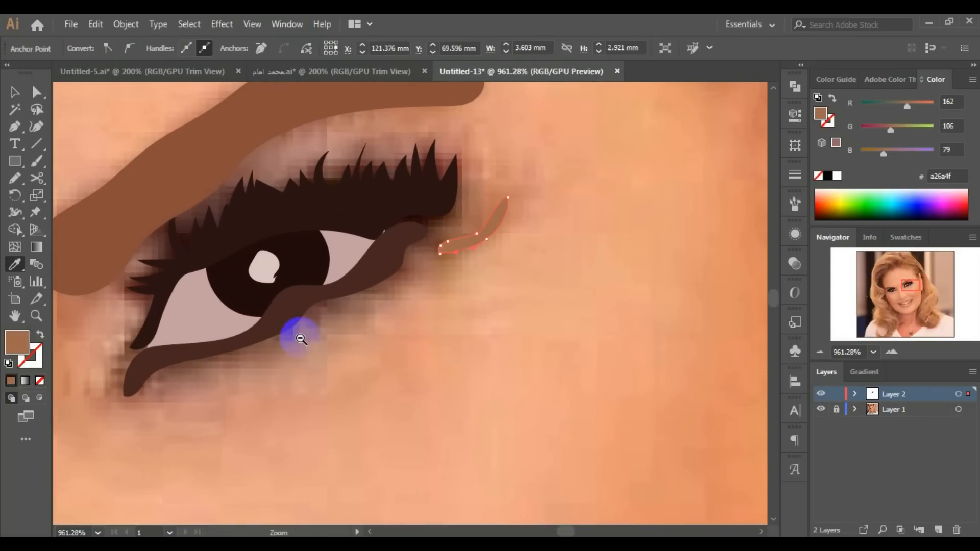
left_click(273, 381, "alt")
left_click(265, 389, "alt")
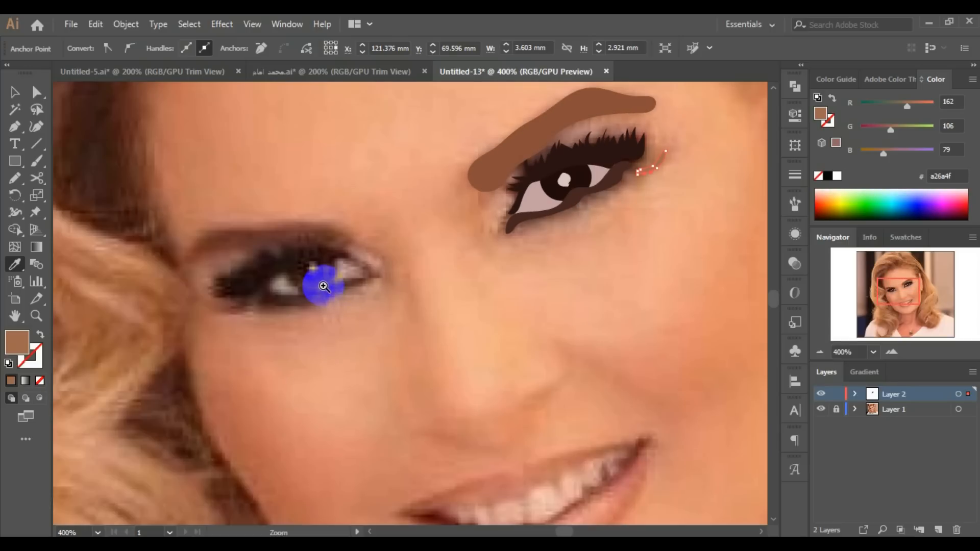
left_click(319, 281)
left_click(378, 305)
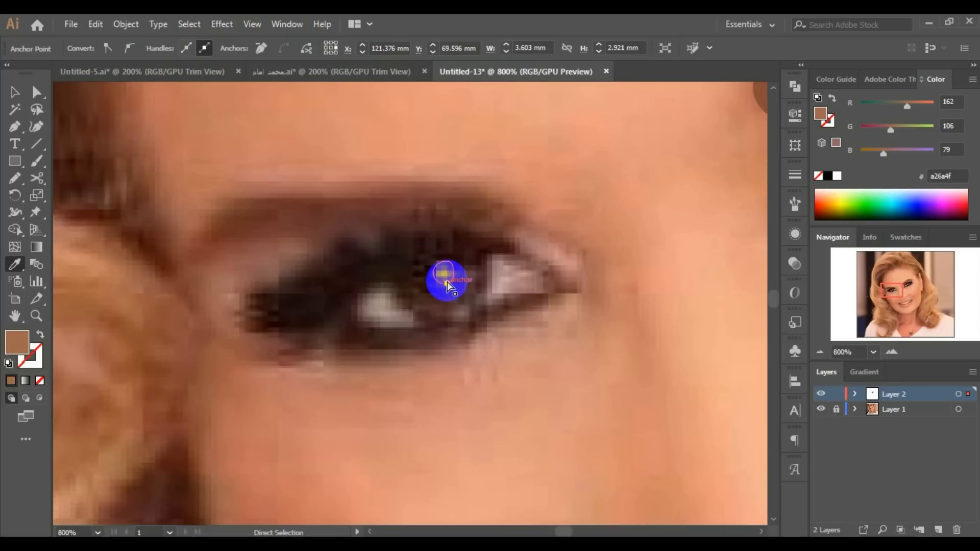
left_click(447, 280, "ctrl")
left_click(445, 275)
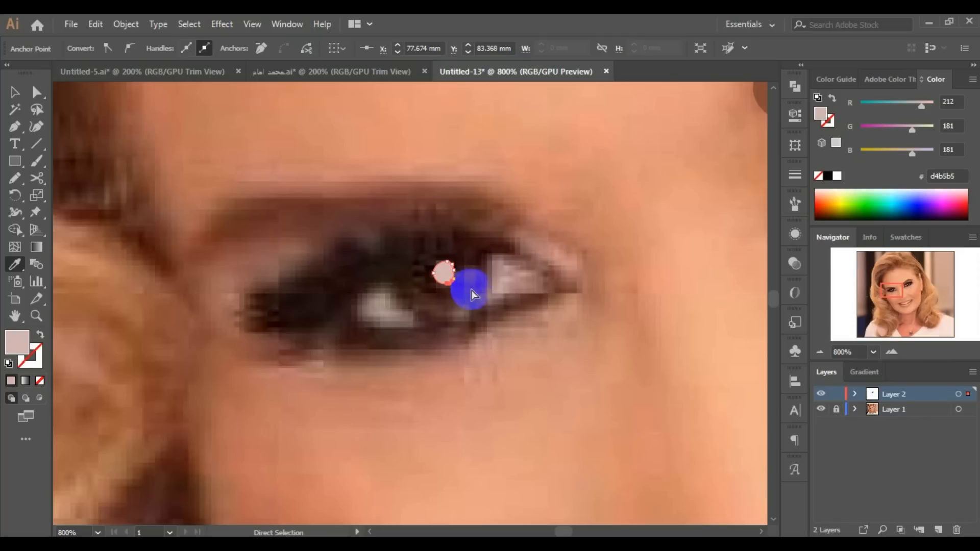
Fill the left-hand iris with sampled dark brown #3a1710 and send it one level back, behind the highlight.
left_click(486, 291, "ctrl")
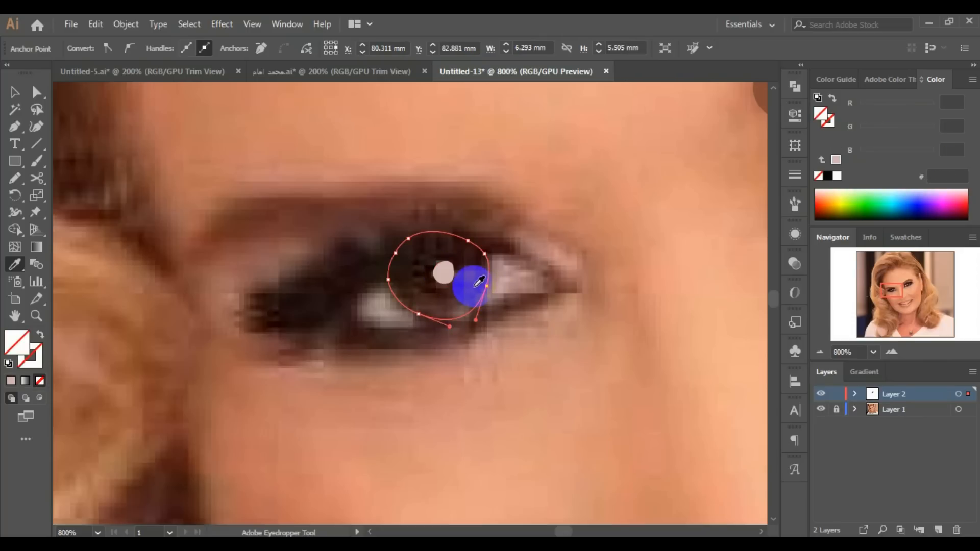
left_click(438, 293)
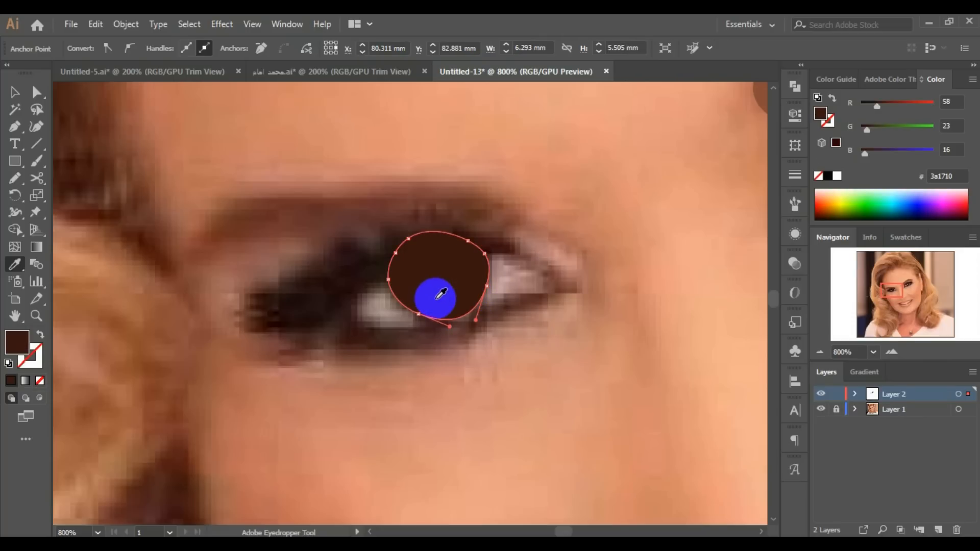
key("ctrl+bracketleft")
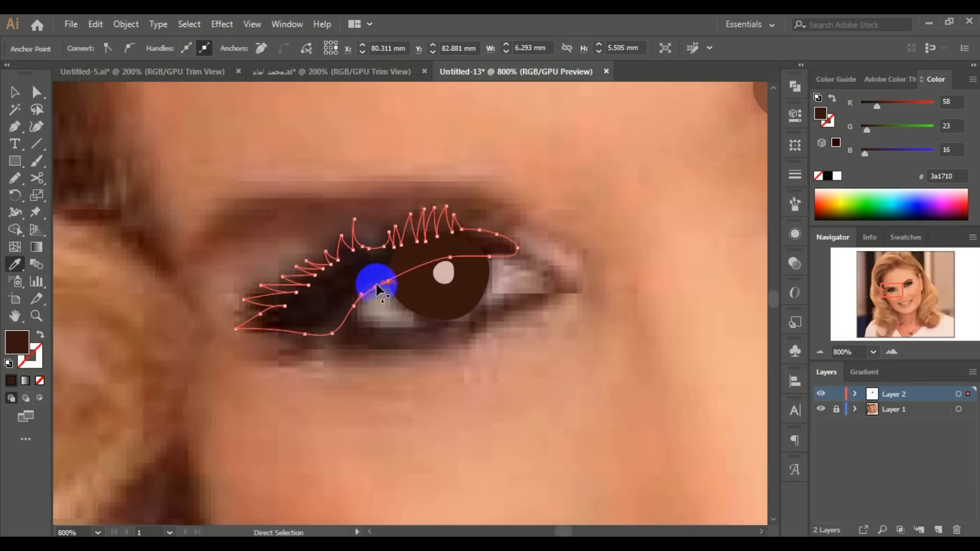
Fill the left-hand eye's upper lashes with sampled #240c11 and its lower lash line with sampled #3e251f.
left_click(350, 274, "ctrl")
left_click(351, 273)
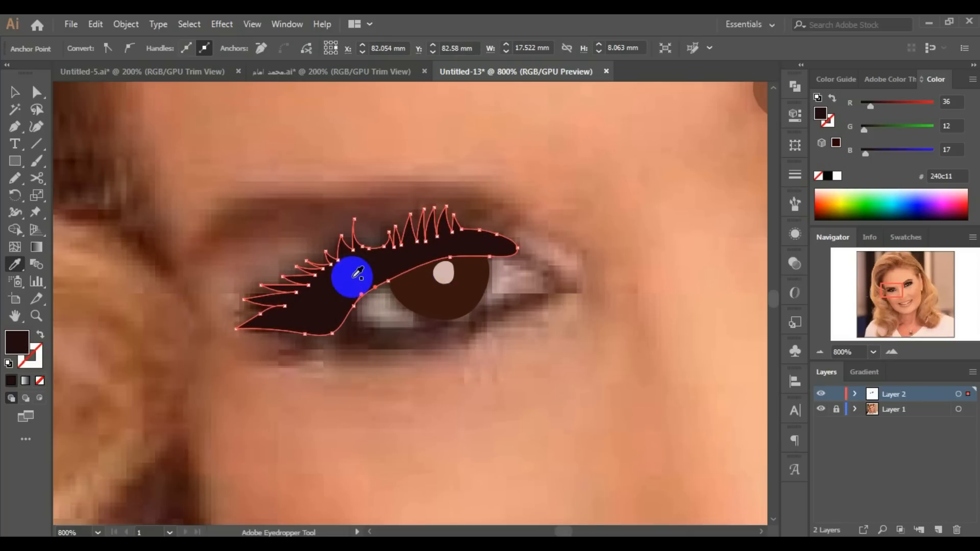
left_click(382, 326, "ctrl")
left_click(380, 331)
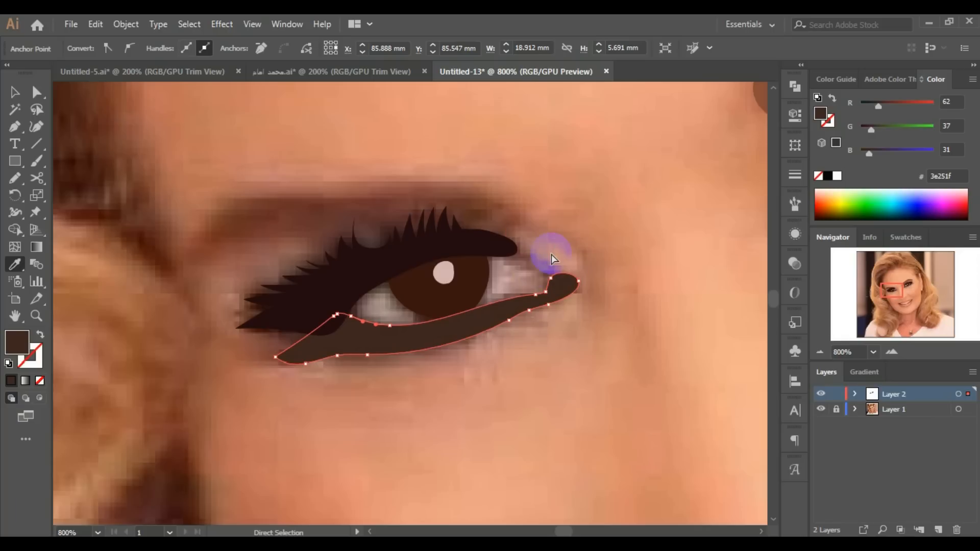
Fill the curved shape at the left-hand eye's inner corner with pink #cf8f83 sampled from the photo.
left_click(555, 238, "ctrl")
left_click(557, 241)
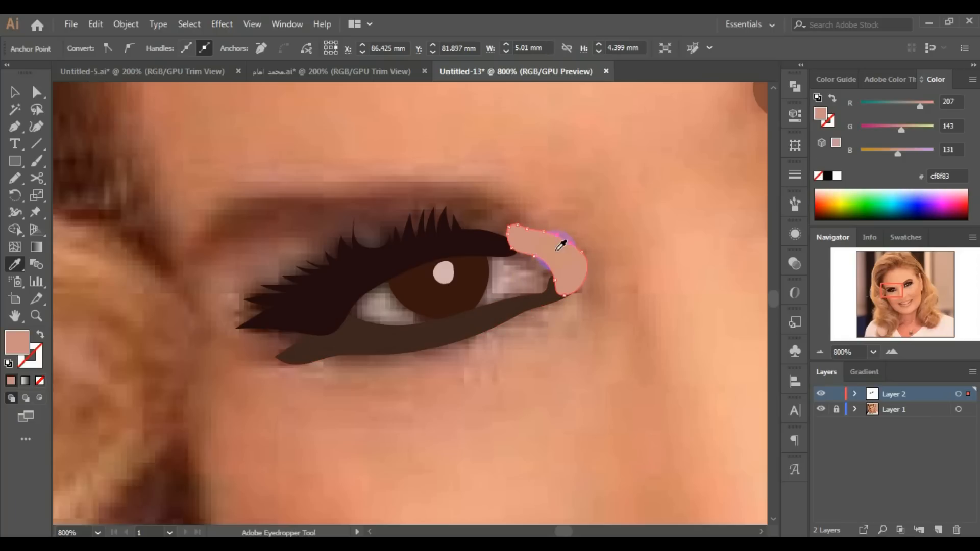
left_click(464, 311, "ctrl")
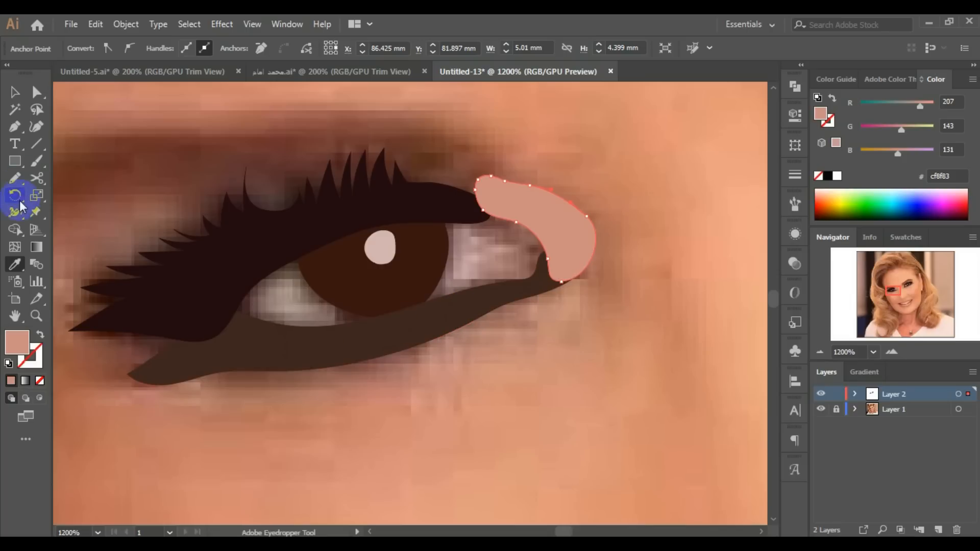
Trace the left-hand eye white with the Pencil tool and fill the shape with greyish #a59289 sampled from the photo.
left_click(17, 181)
left_click(497, 236)
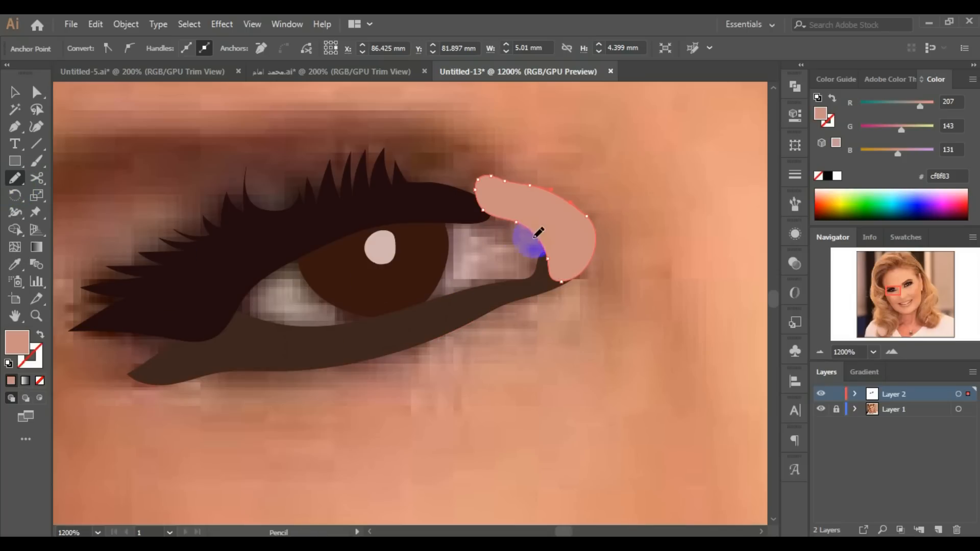
mouse_move(543, 238)
left_mouse_down()
mouse_move(508, 218)
mouse_move(455, 210)
left_mouse_up()
left_click(539, 377, "ctrl")
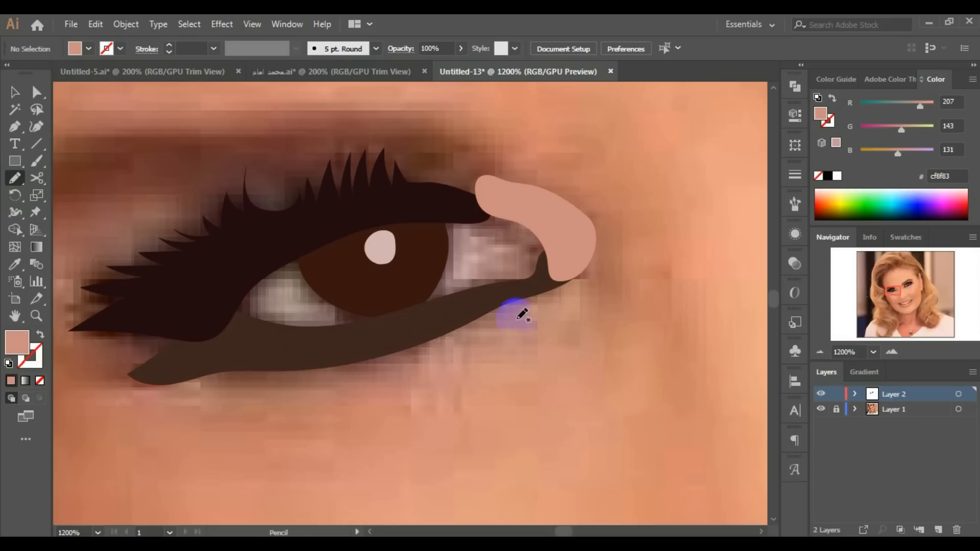
mouse_move(550, 242)
left_mouse_down()
mouse_move(444, 217)
mouse_move(391, 330)
mouse_move(514, 283)
left_mouse_up()
key("i")
left_click(302, 292)
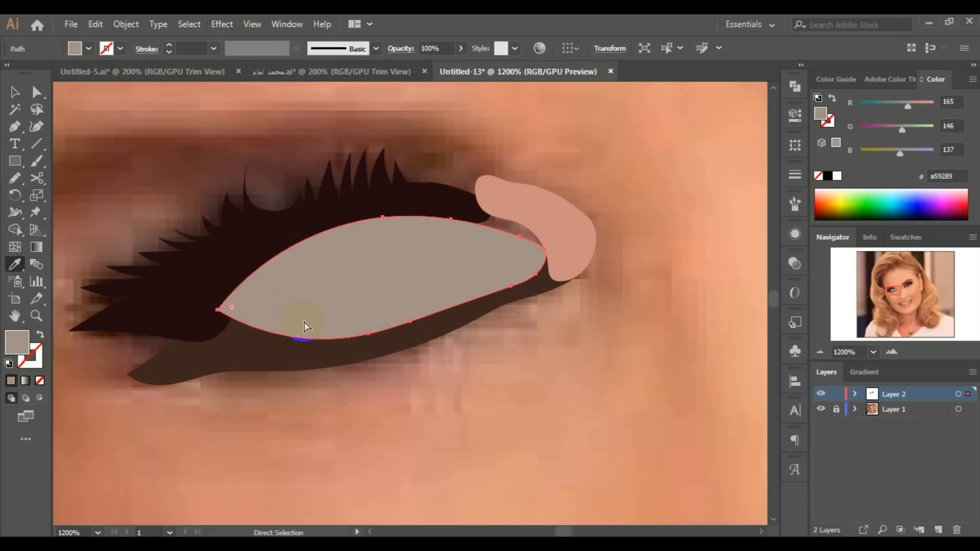
Send the left-hand eye white backward step by step until it lies behind the lashes, iris and highlight.
key("ctrl+[")
key("ctrl+[")
key("ctrl+[")
key("ctrl+[")
key("ctrl+[")
Recolour the left-hand eye's upper lashes and lower lash line with dark brown #2b1416 from the right-hand eye's upper lashes.
scroll(309, 320, "down", 3)
left_click(341, 357, "ctrl")
left_click(271, 306, "ctrl")
left_click(15, 266)
left_click(627, 179)
left_click(335, 325, "ctrl")
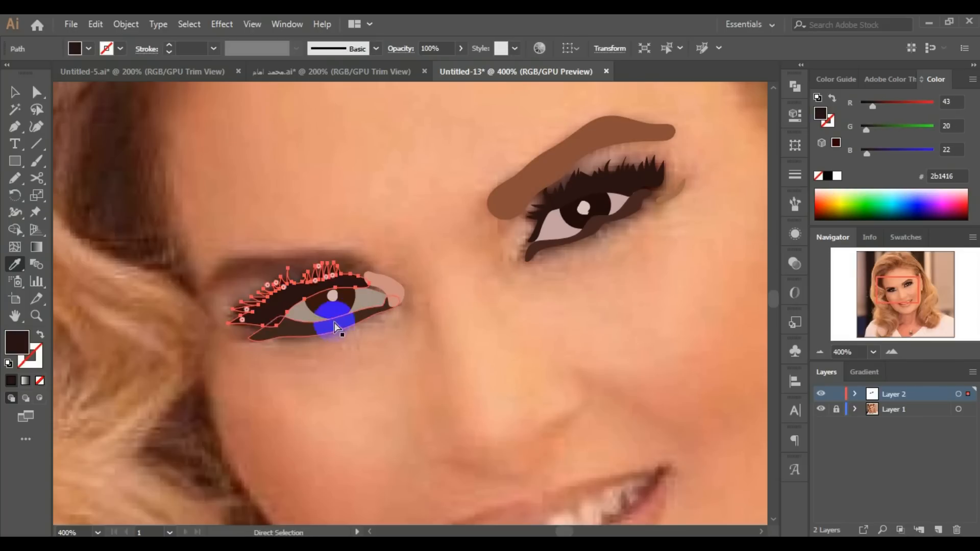
left_click(623, 210)
left_click(285, 303)
Match the right-hand eye's lower lash line to its upper lashes, and the left-hand iris to the right-hand iris colour.
left_click(646, 196, "ctrl")
left_click(648, 179)
left_click(322, 304, "ctrl")
left_click(583, 223)
Fill the left-hand eyebrow with sampled brown #8a4d3b and check its transparency settings.
left_click(347, 270, "ctrl")
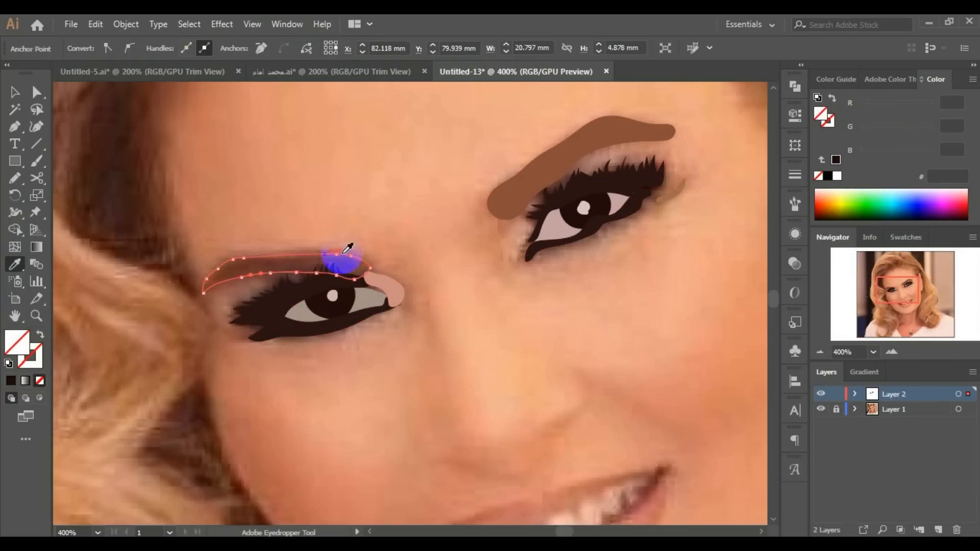
left_click(338, 260)
scroll(426, 265, "down", 2)
left_click(394, 374, "ctrl")
left_click(352, 266, "ctrl")
left_click(795, 263)
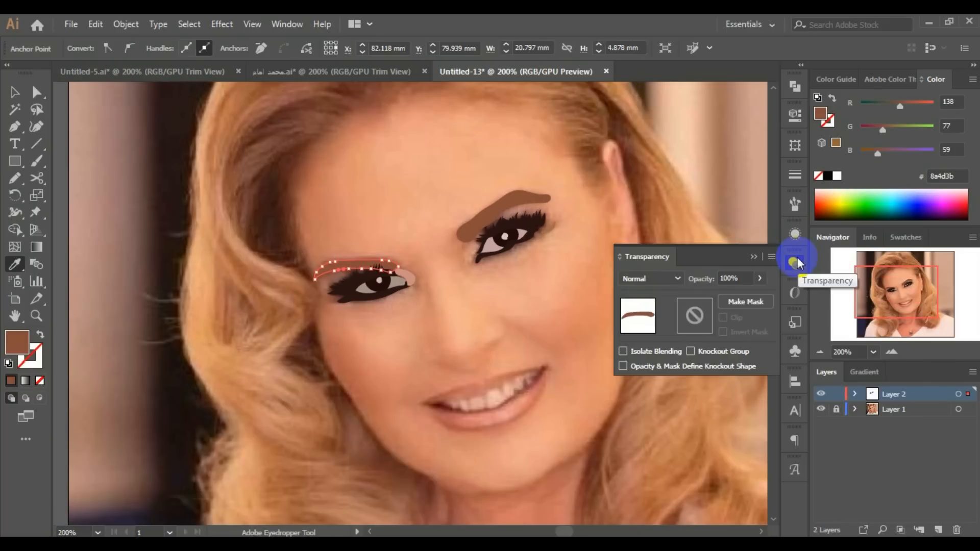
left_click(794, 264)
Recolour the left-hand eyebrow with a sampled darker brown, #653733.
left_click(508, 263, "ctrl")
left_click(352, 295, "ctrl")
left_click(327, 288, "ctrl")
left_click(174, 322, "ctrl")
left_click(235, 341)
Recolour the right-hand eyebrow with the left-hand eyebrow's dark brown #653733 and deselect it.
left_click(455, 220, "ctrl")
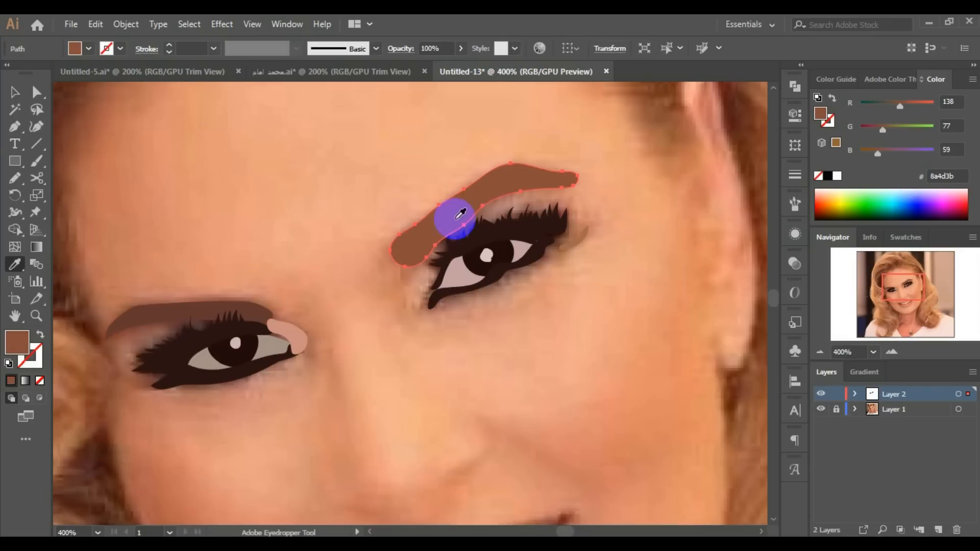
left_click(76, 49)
left_click(13, 74)
left_click(158, 313)
scroll(334, 335, "down", 3)
left_click(391, 367, "ctrl")
scroll(372, 380, "up", 1)
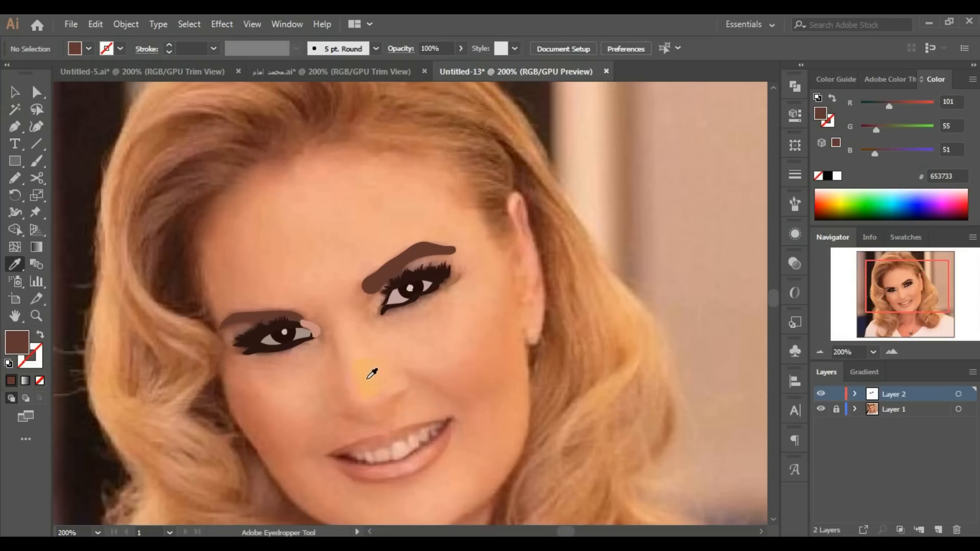
Fill the long narrow shadow shape along the side of the nose with a skin tone sampled from the photo.
left_click(501, 221, "ctrl")
scroll(306, 354, "up", 4)
scroll(316, 253, "down", 5)
scroll(349, 320, "up", 4)
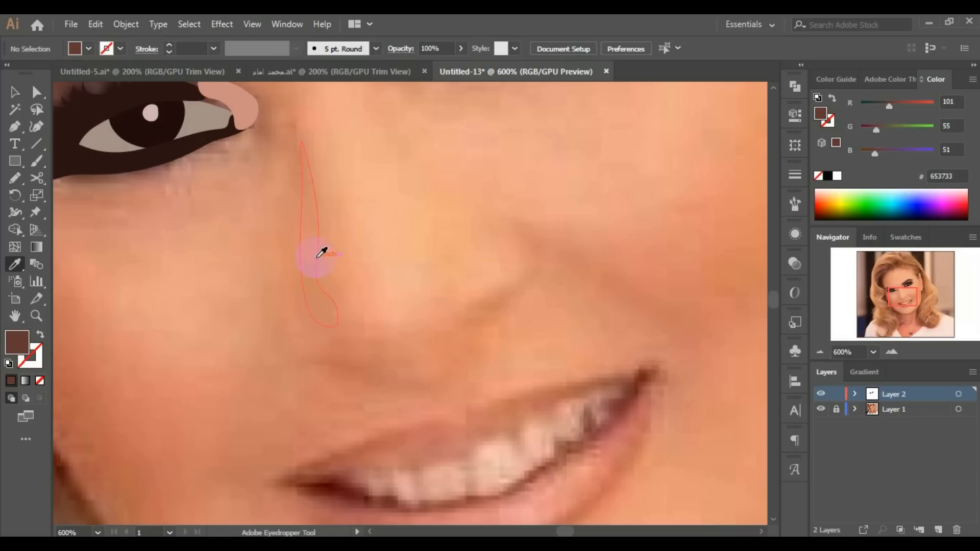
left_click(316, 258, "ctrl")
left_click(313, 257)
Fill the crease below the left-hand eye's inner corner with a sampled tone, and the nose base and cheek fold shape with #d78864.
left_click(277, 167, "ctrl")
left_click(265, 155, "ctrl")
left_click(268, 162)
left_click(434, 377, "ctrl")
left_click(499, 304)
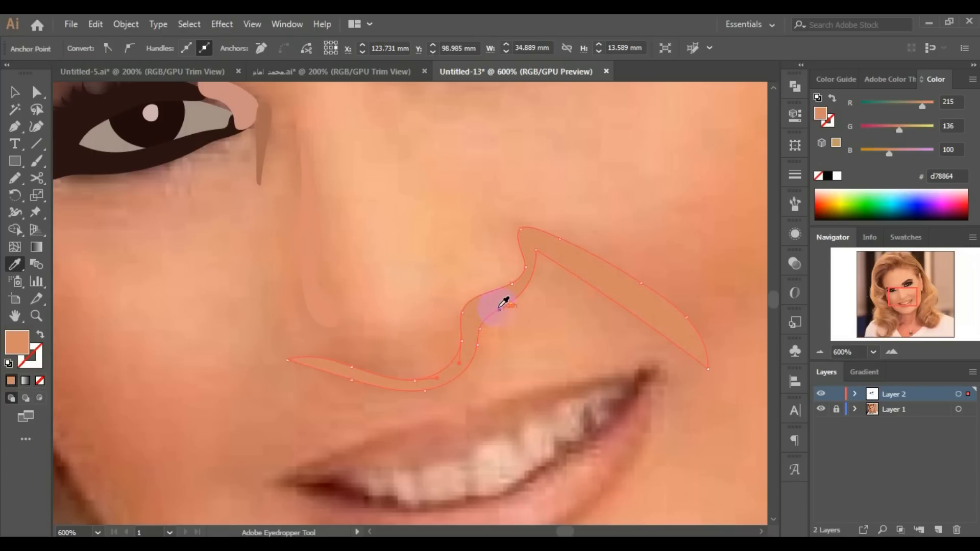
Fill the mouth interior with sampled dark red and the teeth shape with sampled pinkish #dba391.
left_click_drag(516, 317, 422, 250)
left_click(541, 329, "ctrl")
left_click(541, 329)
left_click(475, 377, "ctrl")
left_click(466, 386, "ctrl")
left_click(458, 383, "ctrl")
left_click(457, 381)
Replace the teeth fill with a lighter sampled tone and fill the lips with sampled orange-brown #c47452.
left_click(403, 331, "ctrl")
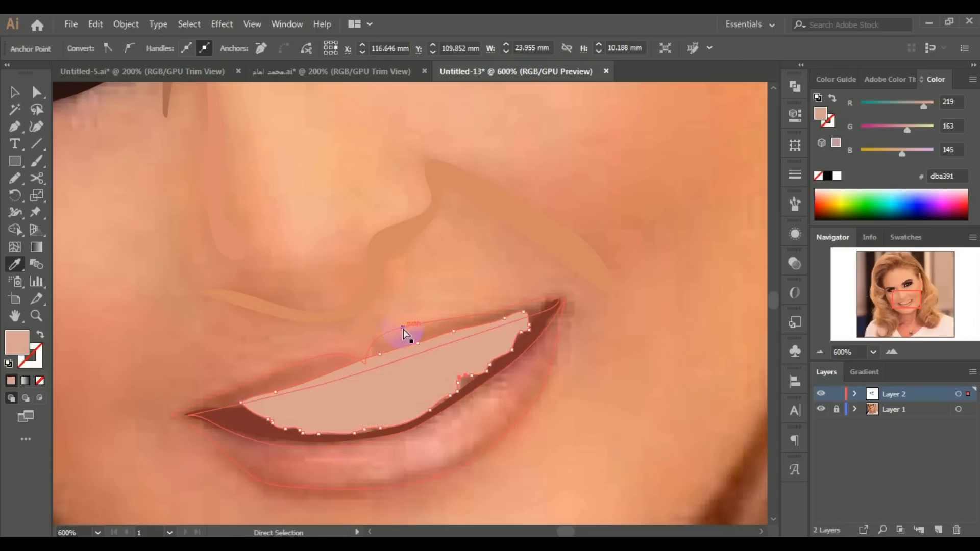
left_click(403, 332)
key("ctrl+z")
key("ctrl+z")
left_click(428, 388)
left_click(409, 339, "ctrl")
left_click(417, 338)
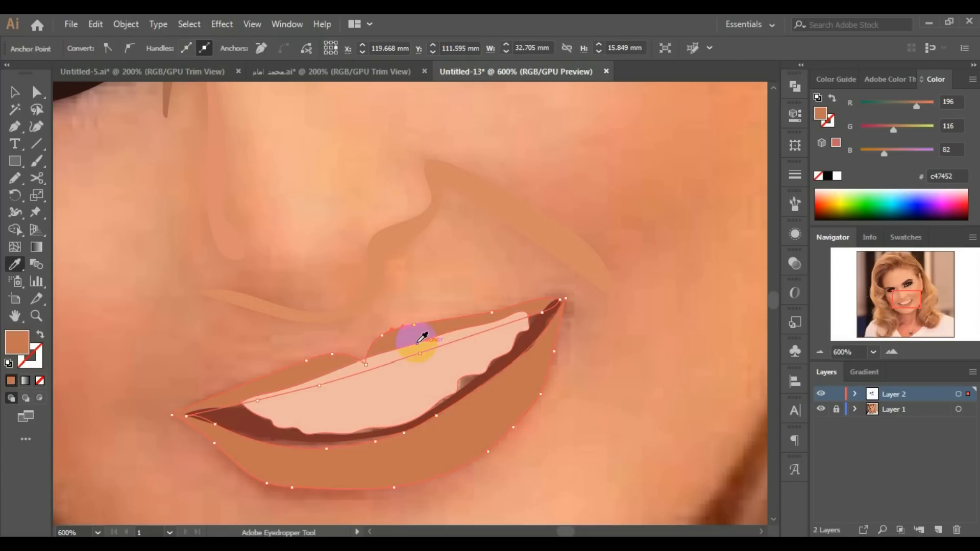
Try to fill the large hair outline with a colour sampled from the hair in the photo.
scroll(374, 357, "down", 3)
left_click_drag(374, 372, 386, 497)
left_click(511, 276, "ctrl")
scroll(399, 302, "up", 4)
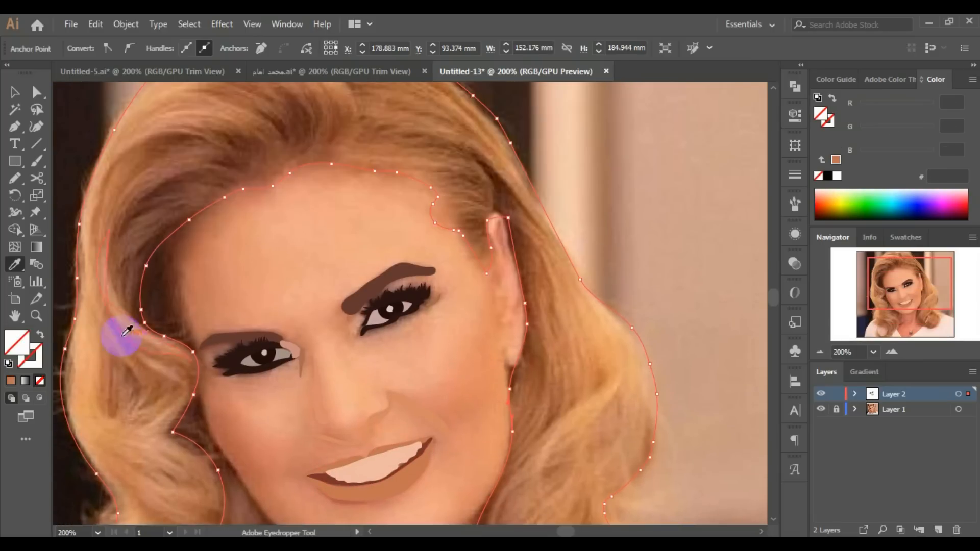
left_click(122, 336)
key("ctrl+z")
left_click(111, 332)
key("ctrl+z")
left_click(278, 287, "ctrl")
Draw along the temple hairline beside the ear with the Pencil tool and fill the face shape with sampled skin tone #eea985.
left_click(14, 180)
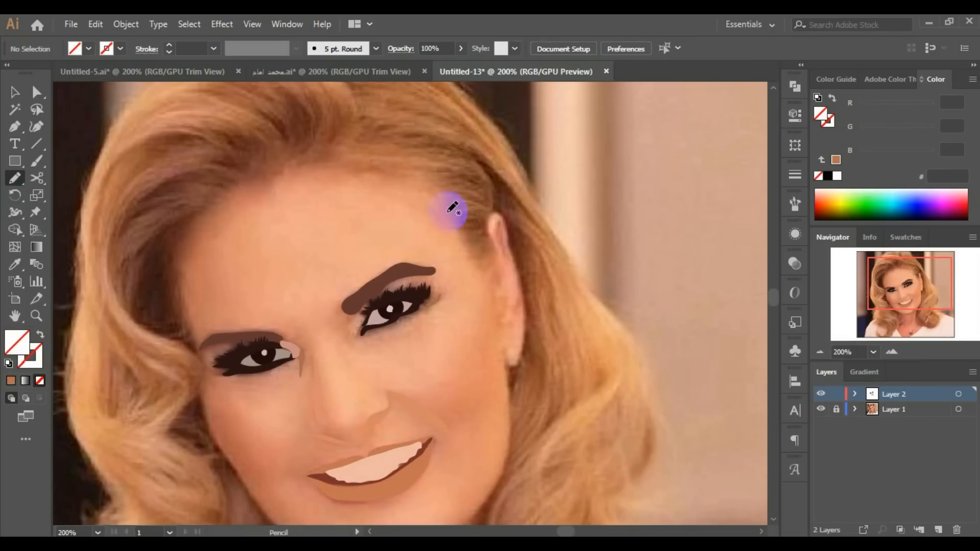
left_click_drag(451, 209, 465, 236)
key("i")
left_click(477, 262, "ctrl")
left_click(415, 235)
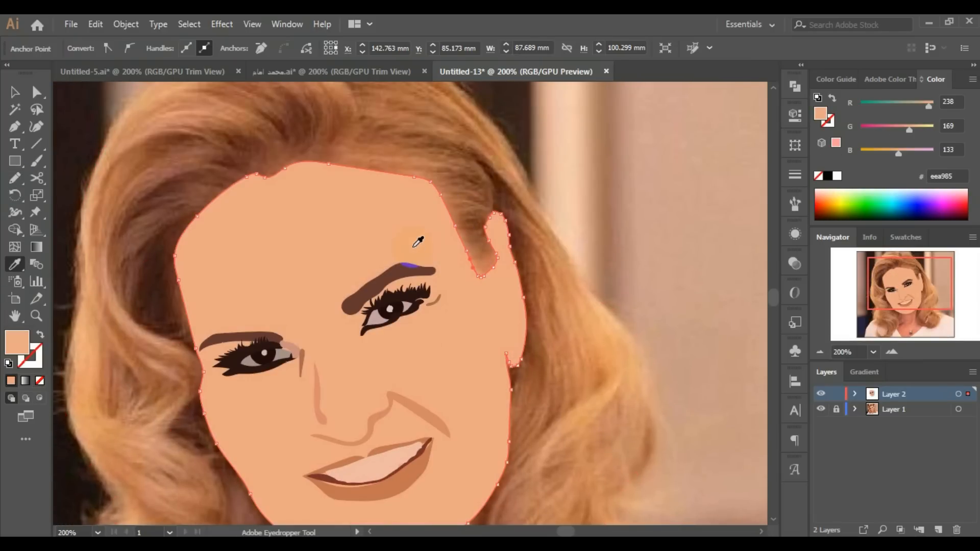
Switch the colour sliders to HSB and lighten the teeth fill to 16.08% saturation and 100% brightness.
scroll(381, 317, "up", 5)
left_click(14, 92)
mouse_move(438, 301)
left_mouse_down()
mouse_move(497, 403)
mouse_move(447, 311)
left_mouse_up()
key("ctrl+z")
key("ctrl+z")
left_click(973, 79)
left_click(889, 137)
left_click_drag(929, 153, 937, 153)
left_click_drag(882, 130, 872, 131)
Try deleting the teeth shape from the mouth.
key("Delete")
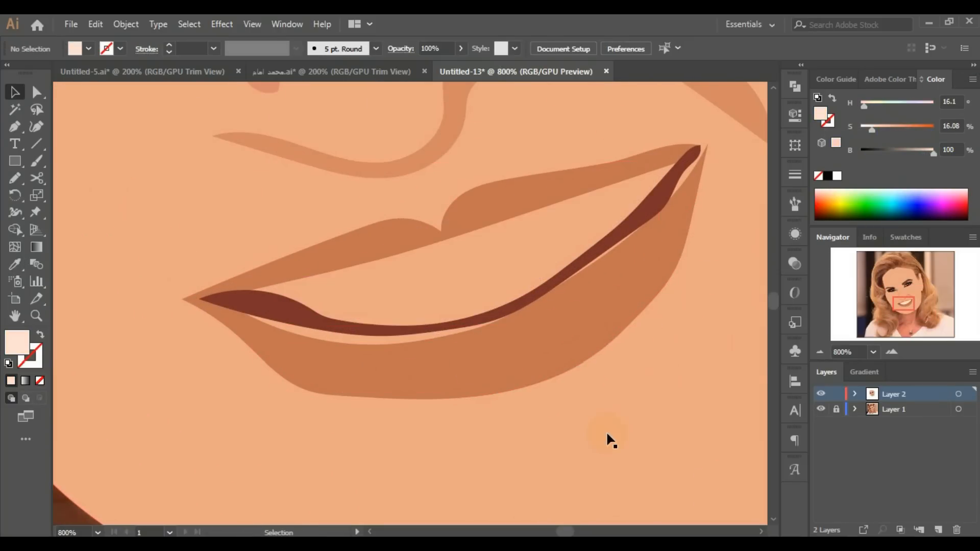
scroll(465, 389, "down", 4)
scroll(474, 408, "up", 1)
scroll(487, 415, "up", 3)
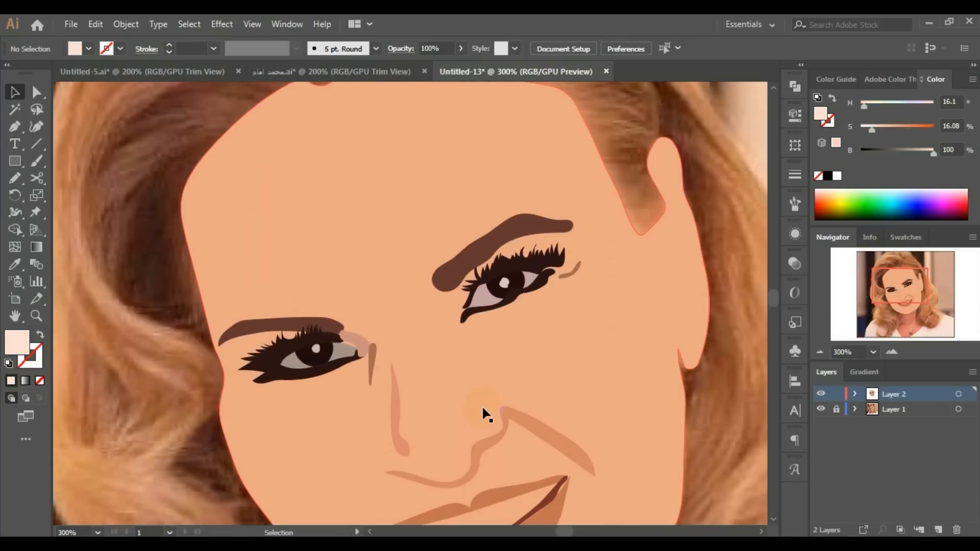
scroll(487, 414, "down", 2)
Fill the group of hair strands above the forehead with dark brown sampled from the photo's hair.
left_click(483, 407)
scroll(484, 408, "down", 2)
left_click(661, 367)
left_click(457, 143)
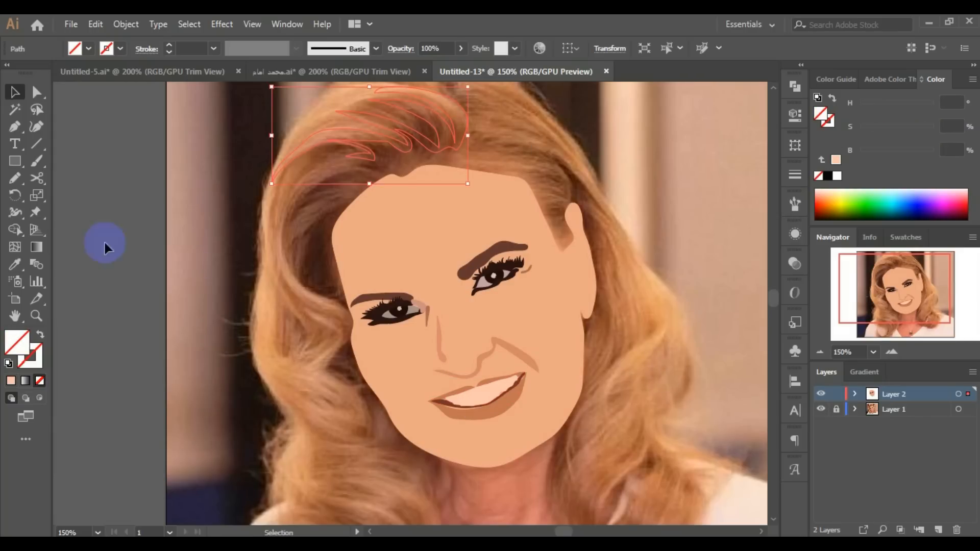
left_click(15, 265)
left_click(379, 179)
Fill the two left-hand side hair strand shapes with sampled hair tones, using H 26.61°, S 55.61%, B 87.45% for the lower one.
left_click(279, 229, "ctrl")
left_click(313, 300)
left_click(285, 387, "ctrl")
left_click(282, 377)
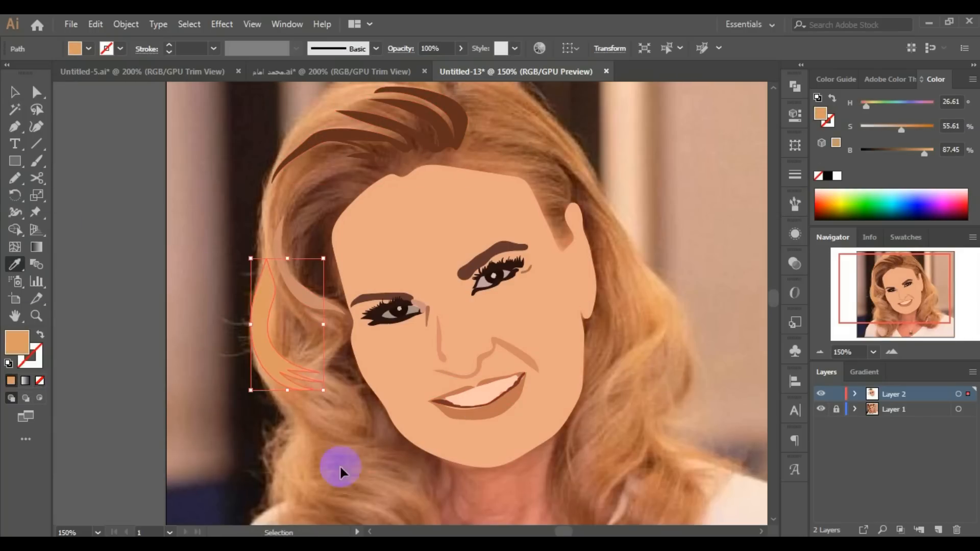
Fill the lower-left curls and right-hand hair strands with sampled hair tones, using H 16.67°, S 74.23%, B 38.04% for the strand behind the ear.
left_click(342, 475, "ctrl")
left_click(375, 493)
left_click(649, 341, "ctrl")
left_click(646, 347)
left_click(616, 306, "ctrl")
left_click(612, 305)
left_click(581, 178, "ctrl")
left_click(579, 179)
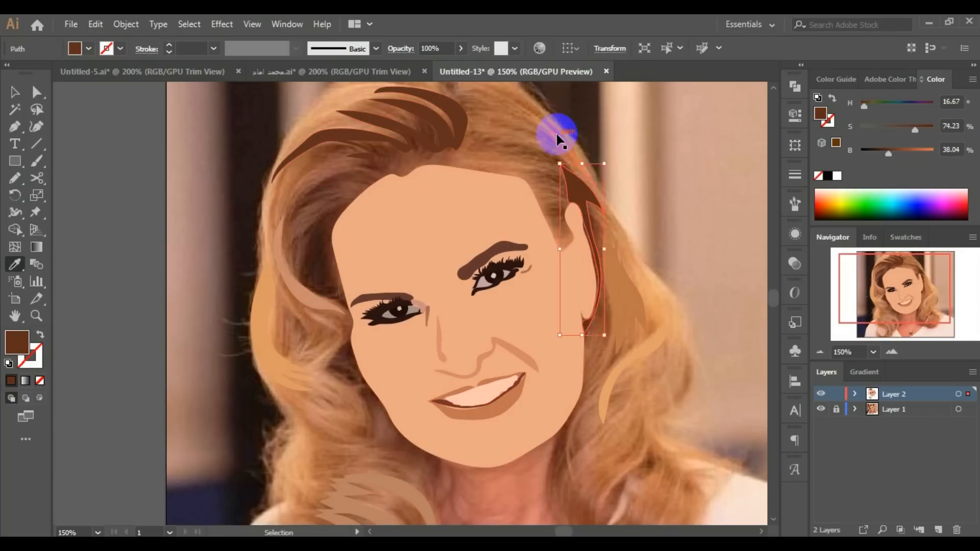
Fill the highlight above the ear with H 23.79°, S 58%, B 78.43% and the small crown highlight with a light sampled tone.
left_click(557, 134, "ctrl")
left_click(584, 170, "ctrl")
left_click(395, 328, "ctrl")
left_click(397, 324, "ctrl")
left_click(449, 236)
left_click(437, 228, "ctrl")
left_click(363, 239)
left_click(276, 203, "ctrl+alt")
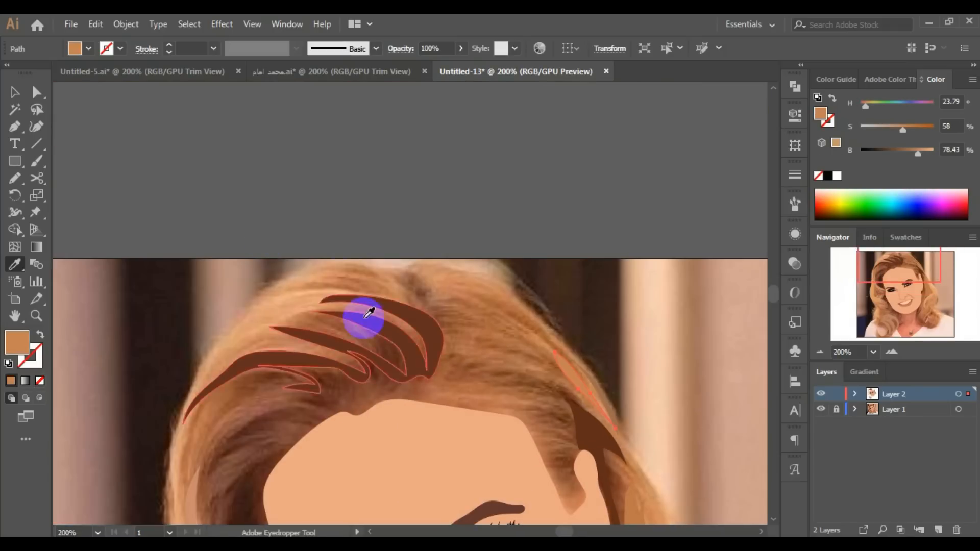
left_click(383, 285, "ctrl")
left_click(379, 284)
Fill the large hair shape with brown sampled from the photo, H 19.64°, S 59.46%, B 72.55%.
left_click(328, 264, "ctrl")
left_click(339, 284)
key("ctrl+z")
left_click(482, 309)
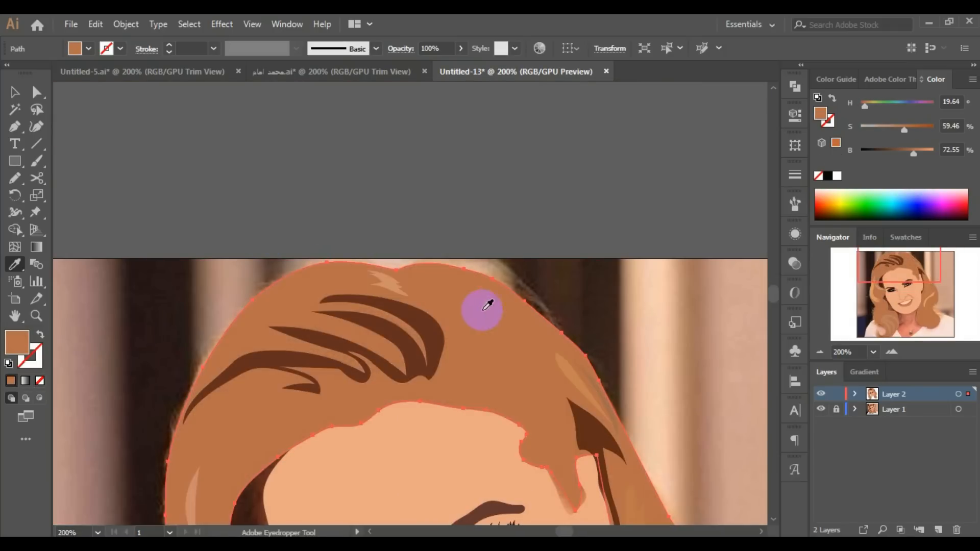
Fill the two shadow shapes along the face's left edge with sampled dark browns, using H 11.32°, S 53%, B 39.22% for the lower one.
scroll(482, 311, "down", 4)
left_click(321, 329, "ctrl")
left_click(315, 332)
left_click_drag(336, 436, 328, 308)
left_click(329, 309, "ctrl")
left_click(336, 327)
left_click_drag(496, 426, 431, 368)
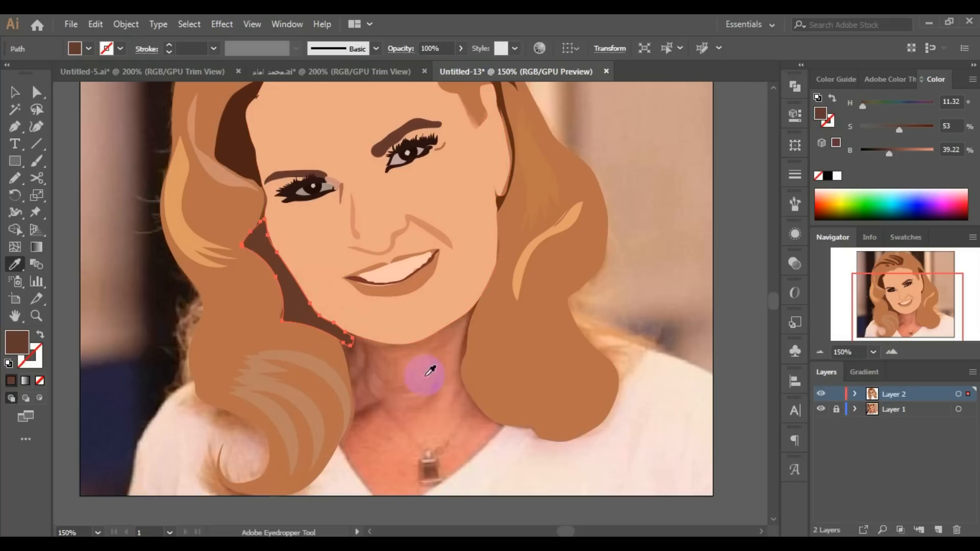
Remove the fill from the large hair shape so the photo underneath can be sampled.
left_click(220, 364, "ctrl")
key("ctrl+a")
left_click_drag(350, 276, 363, 356)
left_click(429, 449, "ctrl")
left_click(496, 412, "ctrl")
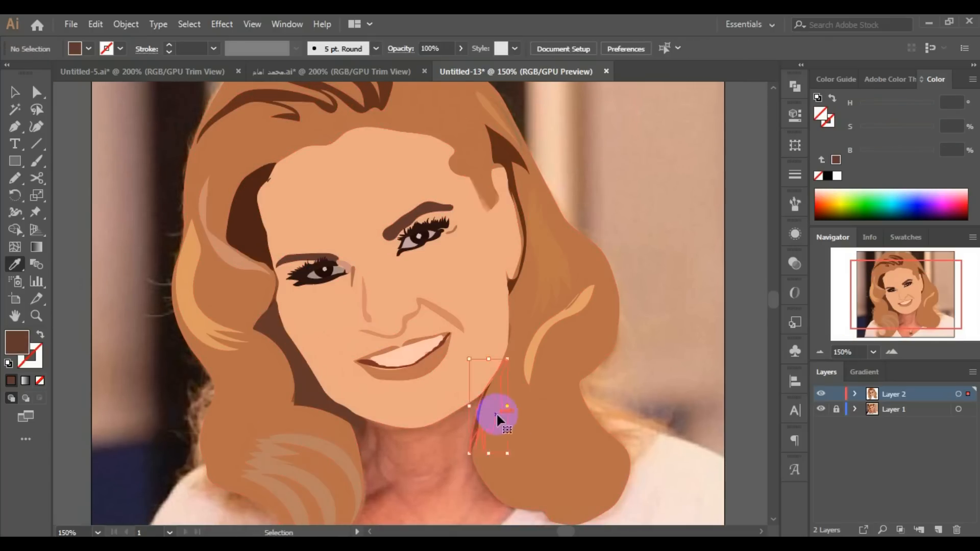
left_click(541, 428, "ctrl")
left_click(88, 48)
left_click(17, 70)
key("ctrl+z")
left_click(88, 49)
left_click(17, 71)
left_click(556, 422)
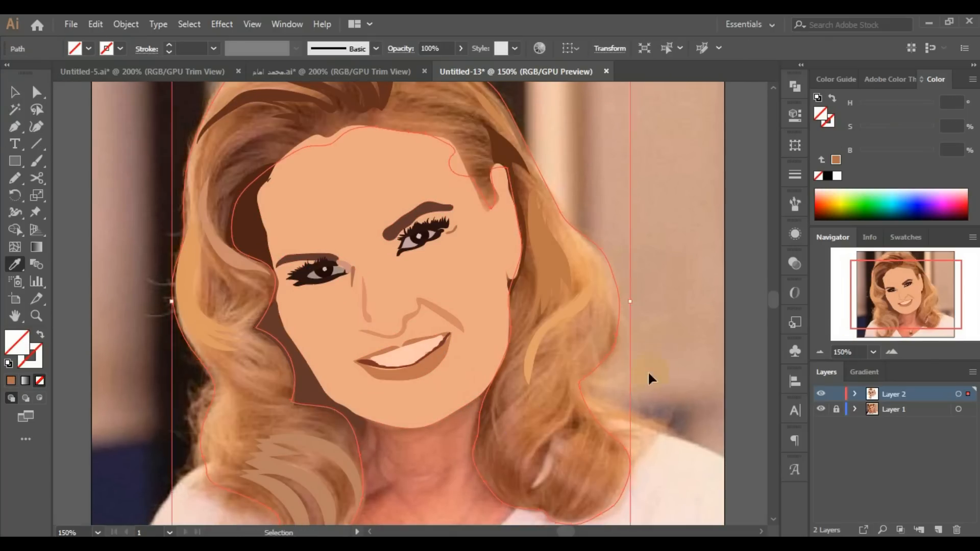
Fill the shadow strand right of the neck with dark brown sampled from the photo.
left_click(648, 372, "ctrl")
left_click(489, 407, "ctrl")
left_click(486, 410)
Fill the unfilled crown highlights with light tones sampled from the photo, using H 23.89°, S 47.79%, B 88.63% for the left one.
key("ctrl+a")
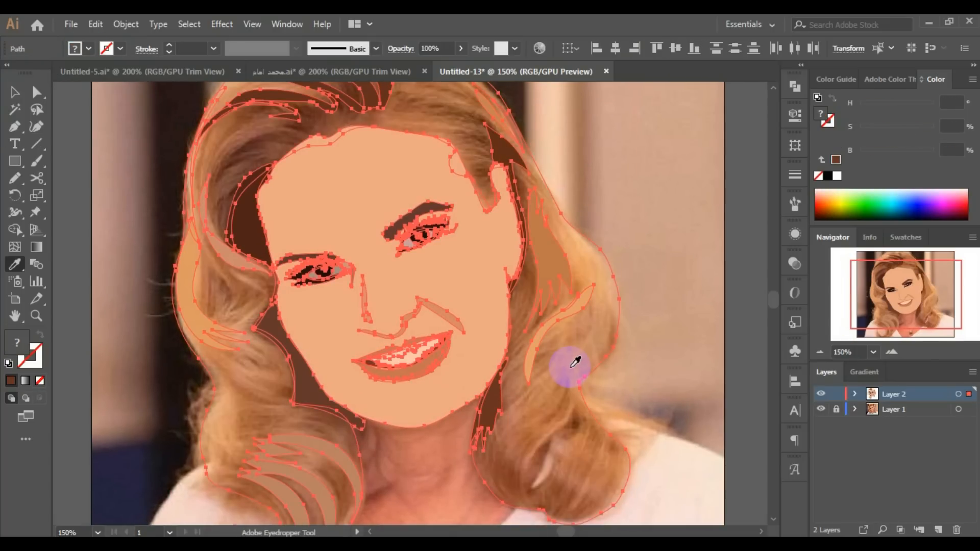
left_click(281, 105, "ctrl")
left_click(378, 289, "ctrl")
left_click(377, 288, "ctrl")
left_click(455, 244, "ctrl")
left_click(462, 258, "ctrl")
left_click(492, 249)
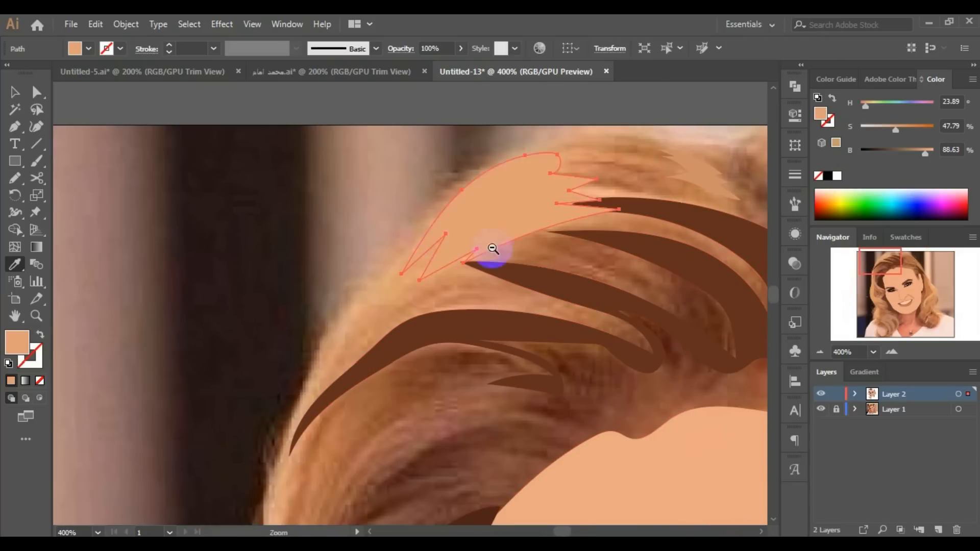
left_click(492, 250, "ctrl+alt")
left_click(525, 258, "ctrl+alt")
left_click(499, 303, "ctrl")
left_click(511, 305)
Fill the large hair shape with sampled brown, H 22.5°, S 67.07%, B 65.49%, and deselect it.
left_click(580, 328, "ctrl")
left_click(551, 343)
left_click(488, 407, "ctrl+alt")
left_click(560, 413, "ctrl")
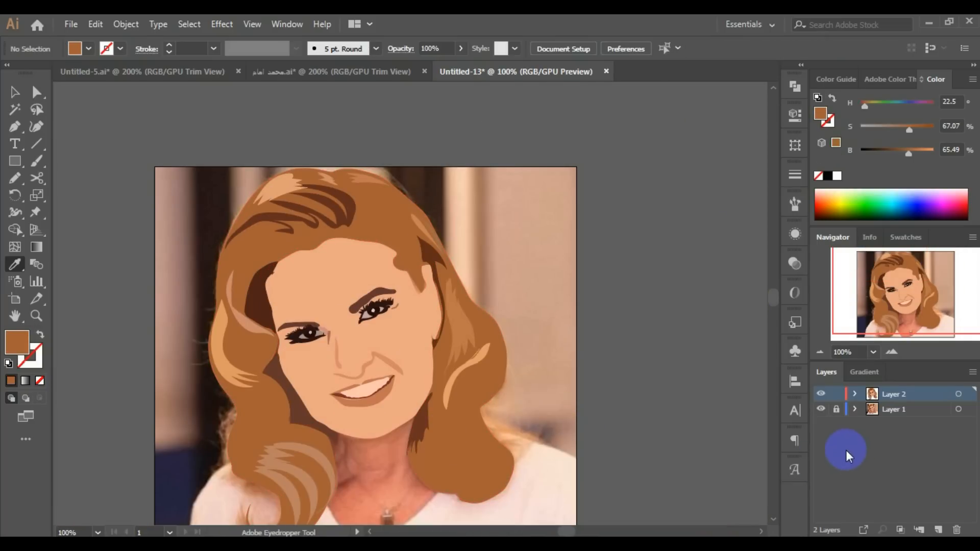
Hide Layer 1 and examine the vector portrait for gaps around the face.
left_click(820, 410)
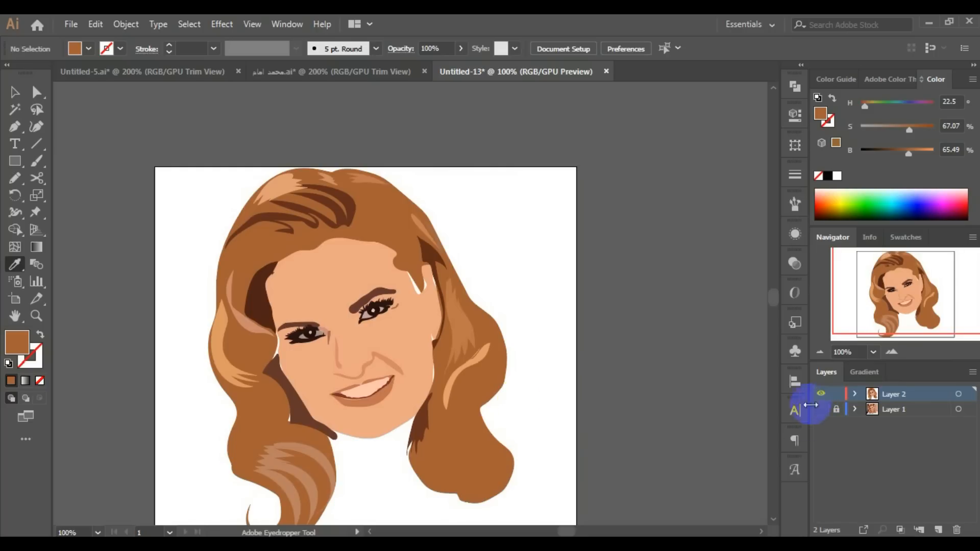
left_click(361, 341)
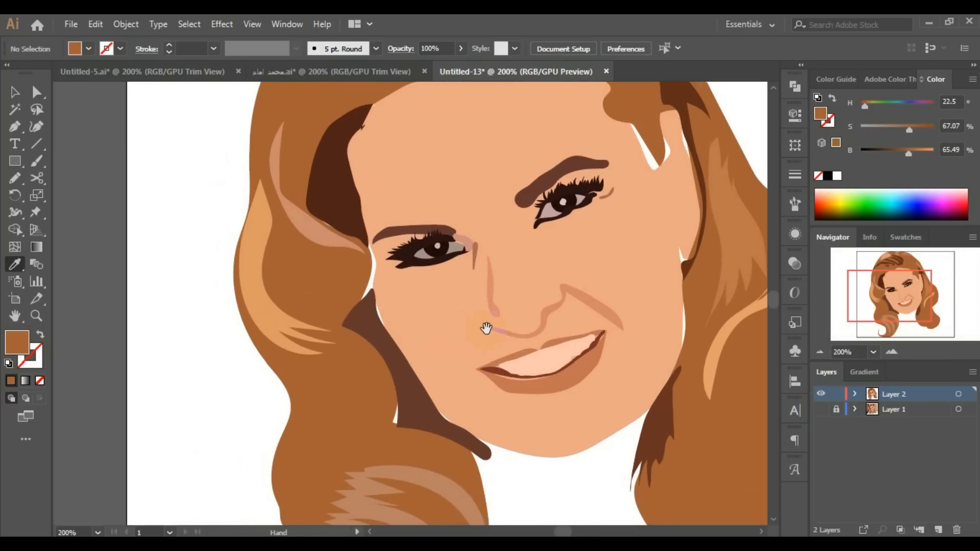
left_click_drag(510, 312, 471, 332)
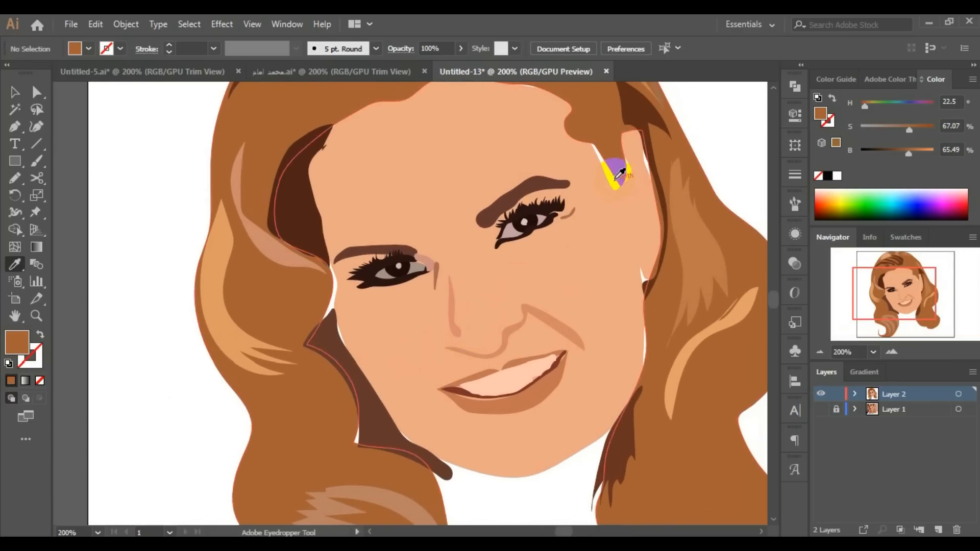
Show Layer 1 again and remove the fill from the face shape.
left_click(14, 92)
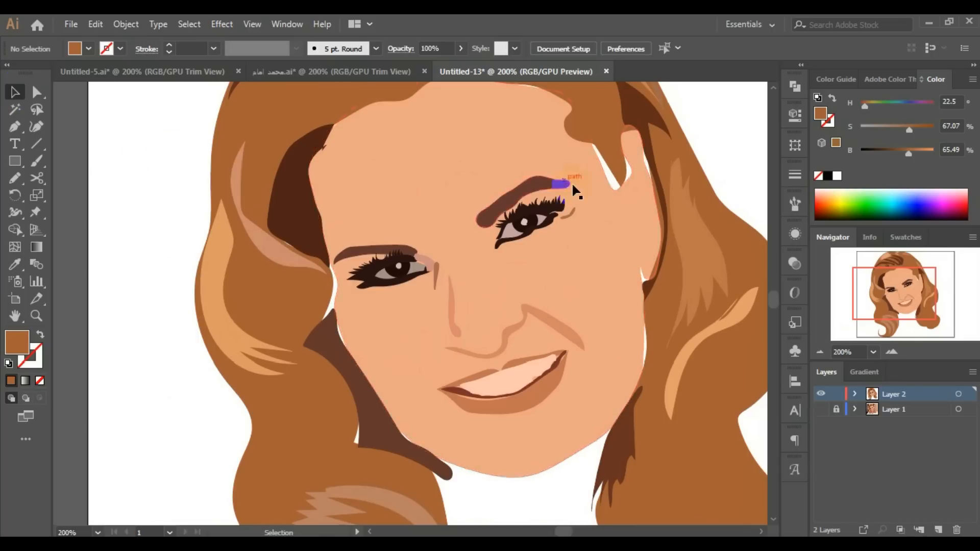
left_click(462, 227)
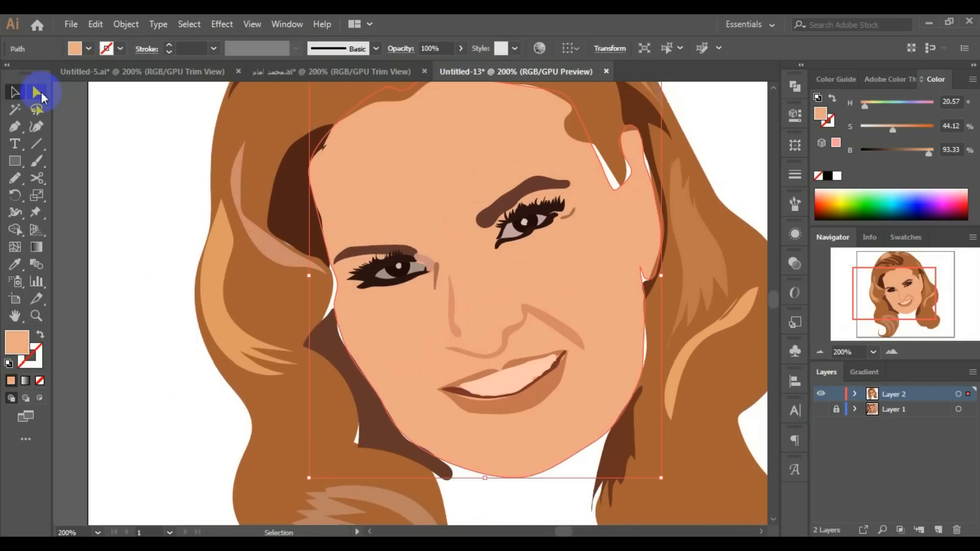
left_click(36, 92)
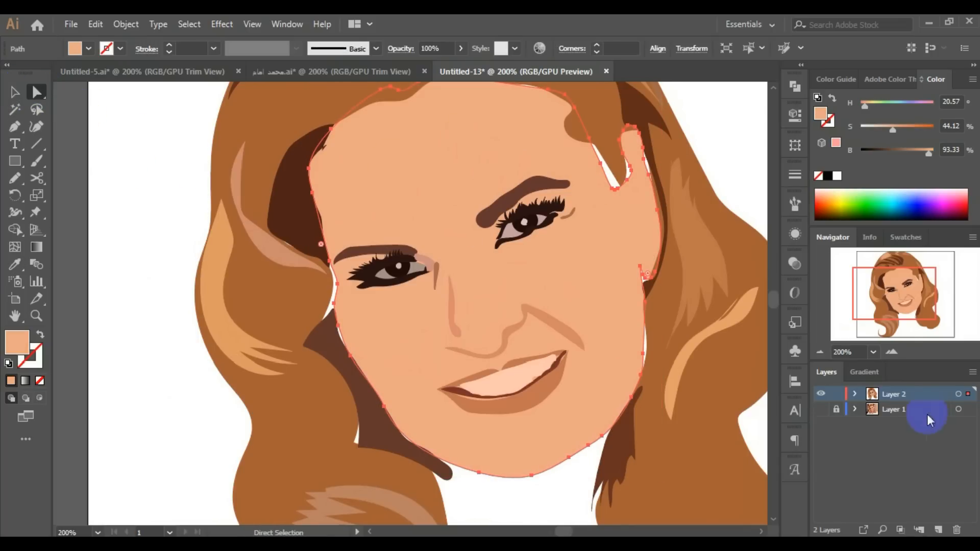
left_click(821, 409)
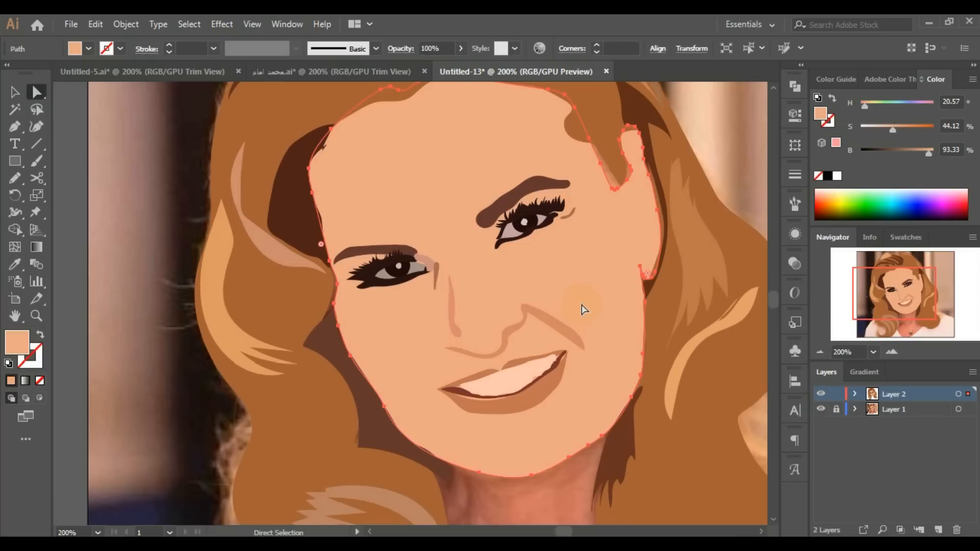
left_click(86, 49)
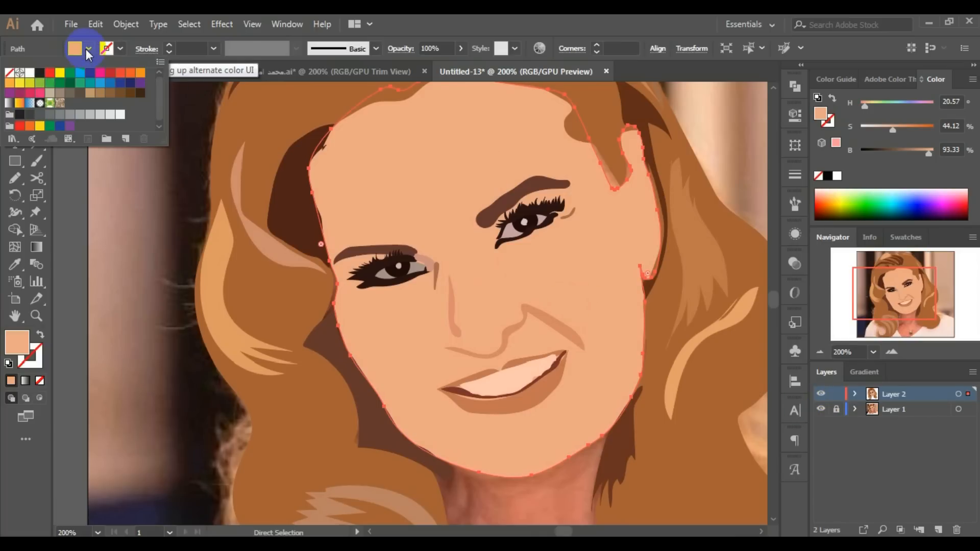
left_click(11, 75)
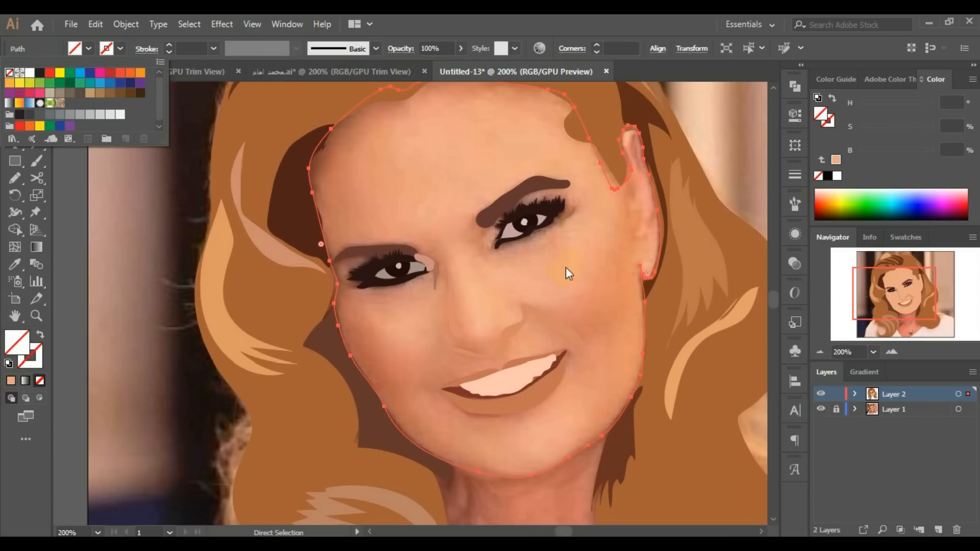
Fill the face with a skin tone sampled from the nose in the photo, H 20.97°, S 42.21%, B 95.69%, and deselect it.
left_click(37, 276)
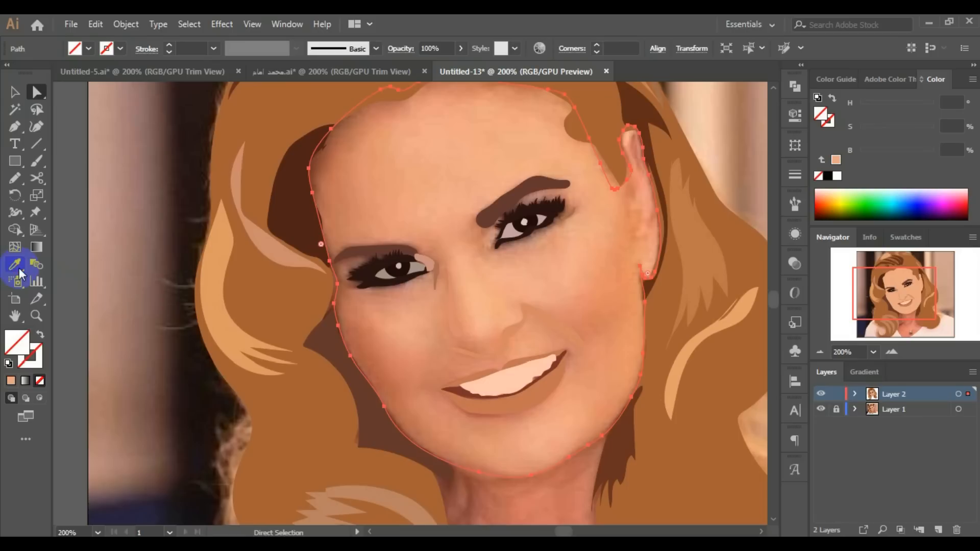
left_click(14, 264)
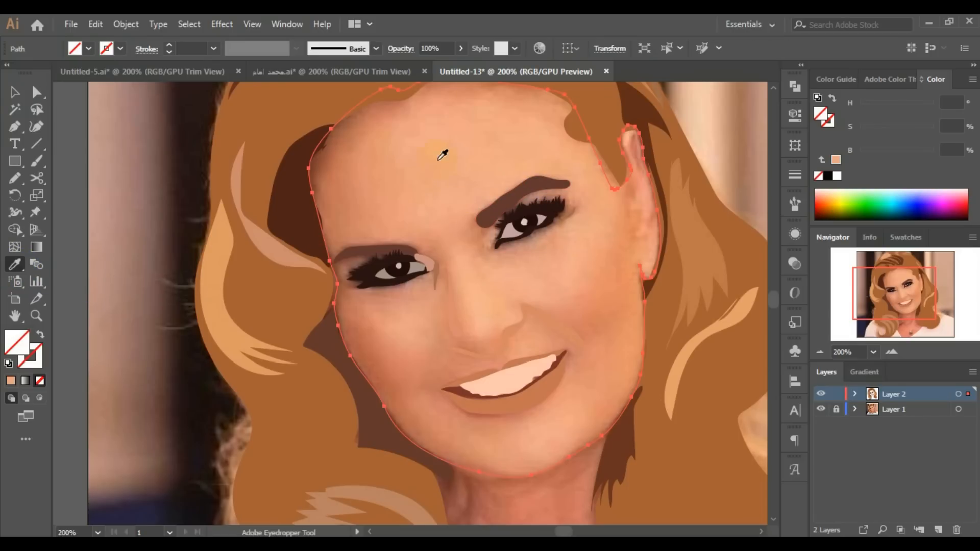
left_click(536, 288)
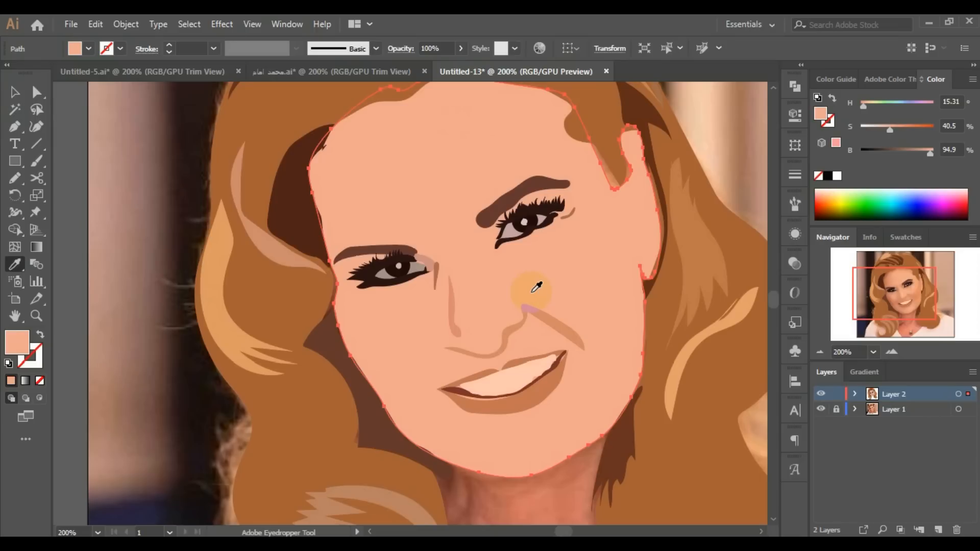
key("ctrl+z")
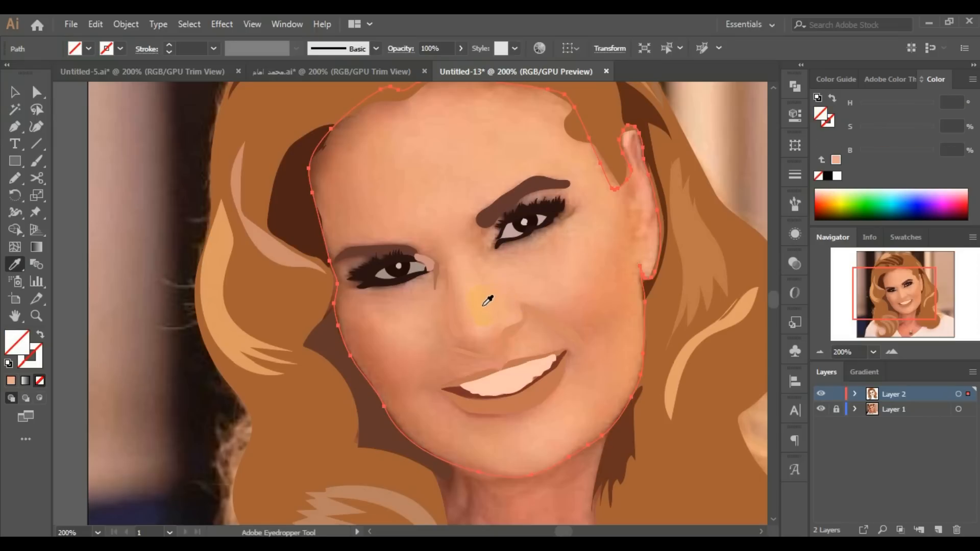
left_click(484, 305)
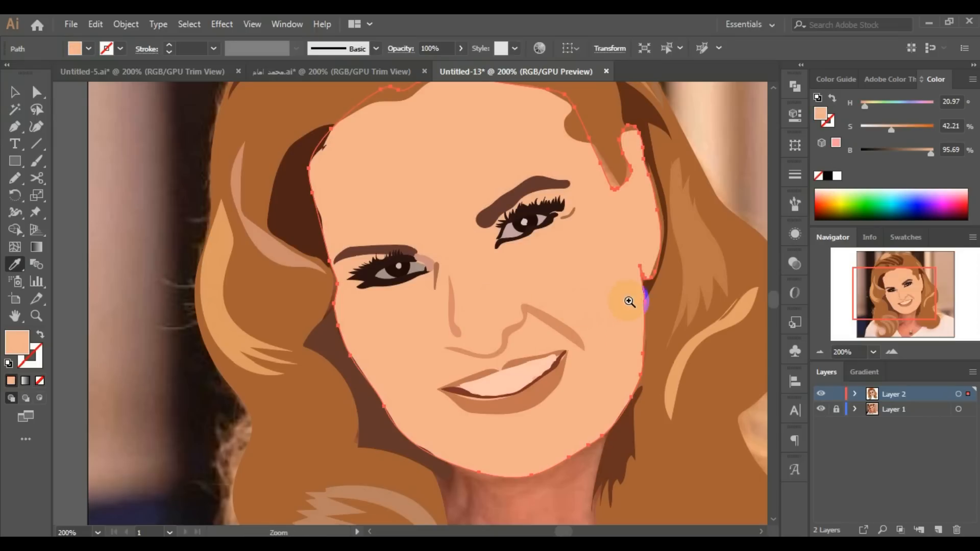
left_click(696, 206, "ctrl+alt")
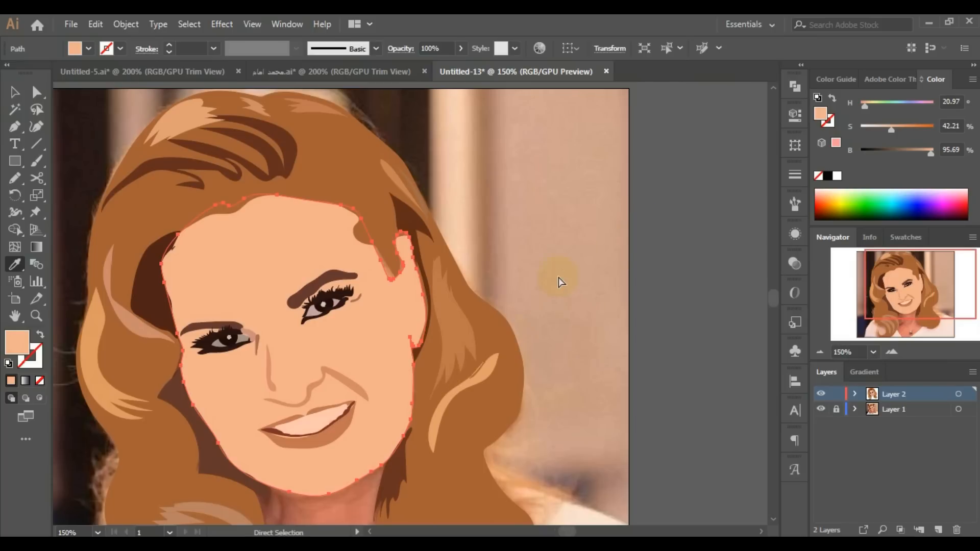
left_click(560, 282, "ctrl")
Adjust the face outline's anchor points around the hairline and right sideburn to tidy its edge against the hair.
left_click(313, 237, "ctrl")
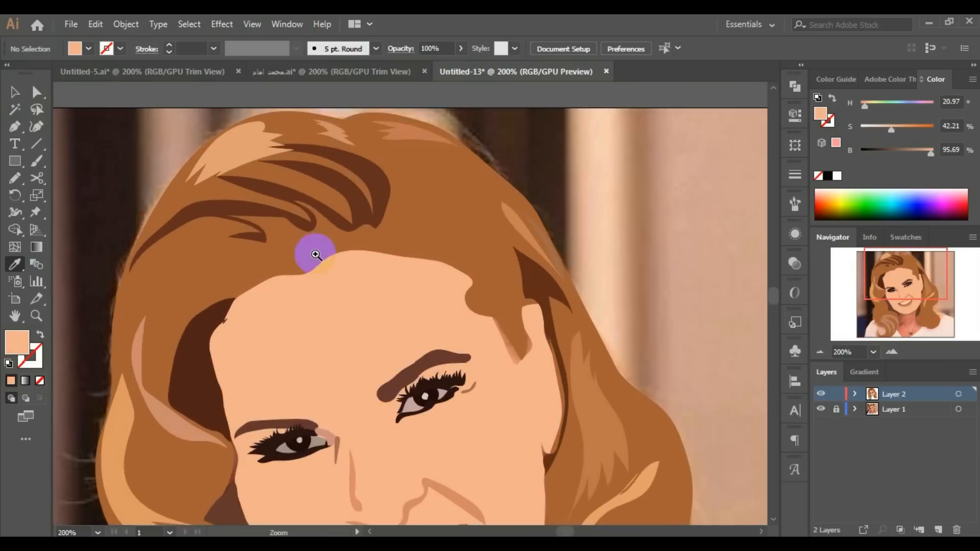
left_click(315, 253, "ctrl")
left_click(485, 382, "ctrl")
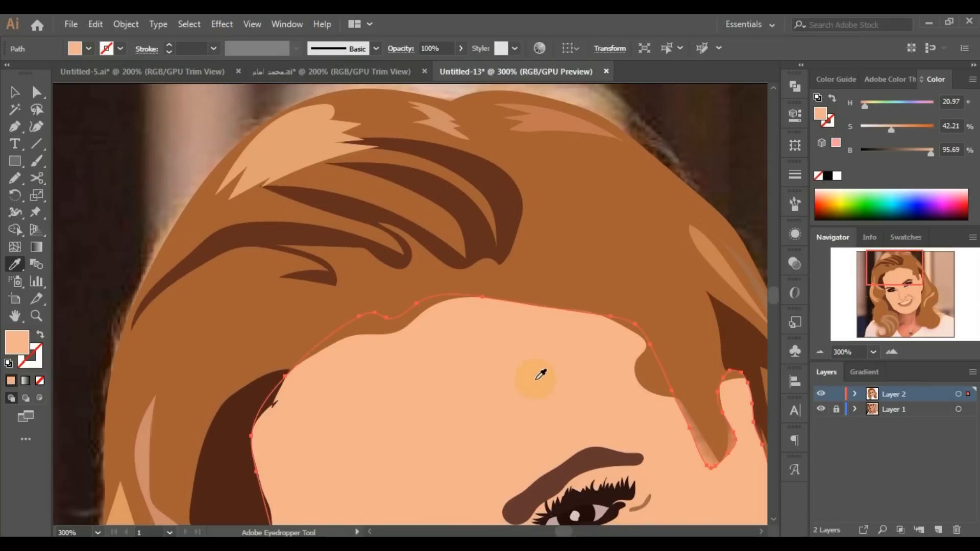
left_click(484, 297, "ctrl")
left_click_drag(507, 372, 427, 222)
left_click_drag(608, 278, 625, 271)
left_click_drag(631, 319, 637, 308)
left_click_drag(654, 290, 536, 228)
left_click(640, 274, "ctrl")
left_click_drag(547, 405, 577, 267)
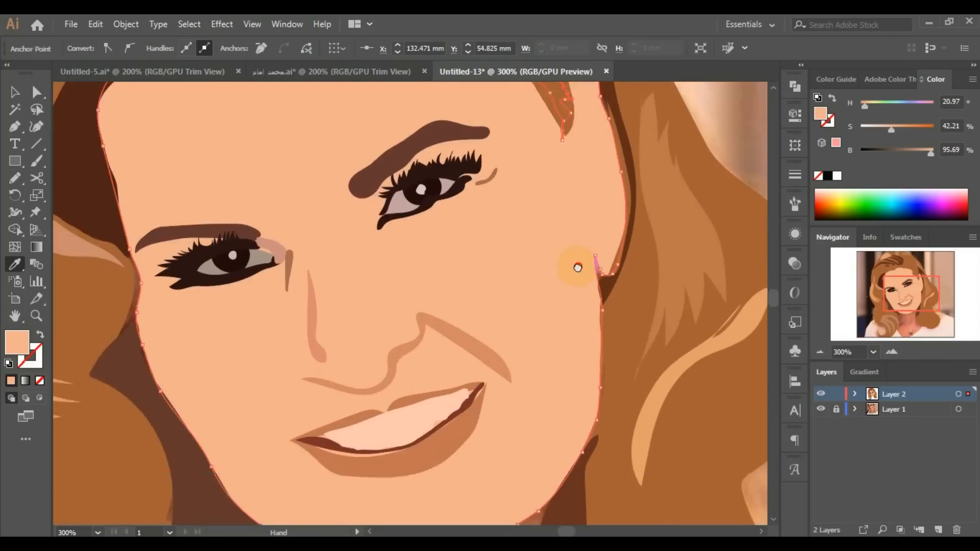
left_click_drag(212, 303, 427, 405)
key("ctrl+minus")
key("ctrl+minus")
mouse_move(487, 279)
left_mouse_down()
mouse_move(440, 332)
mouse_move(378, 333)
left_mouse_up()
Hide Layer 2 to examine the hair in the photo, and show the layer again.
left_click(821, 394)
key("ctrl+plus")
left_click_drag(90, 311, 291, 339)
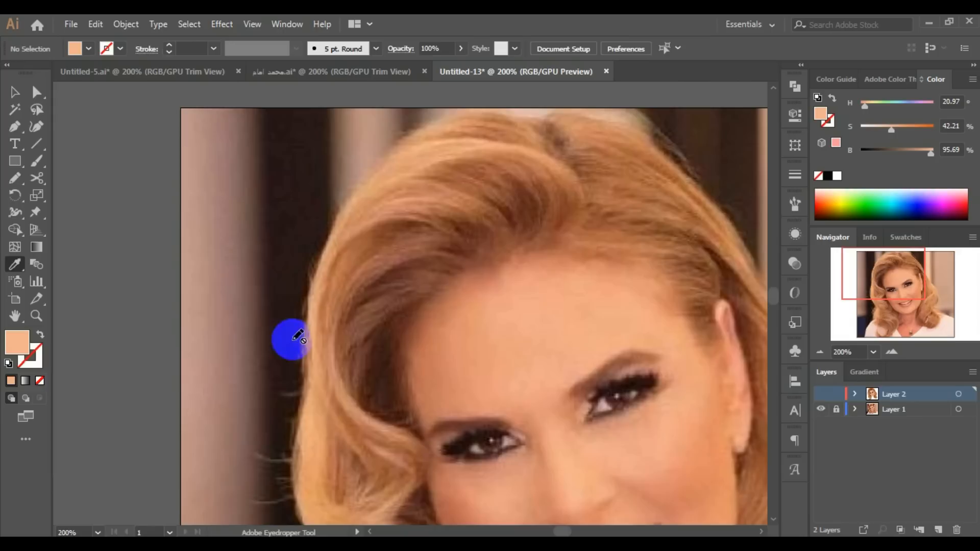
key("n")
left_click(821, 394)
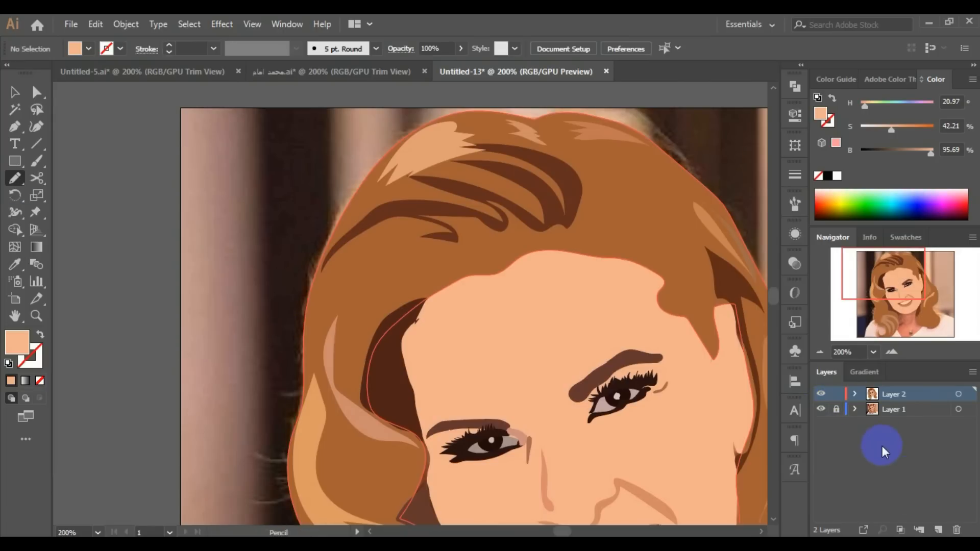
Add a new layer above Layer 2 and hide Layer 2.
scroll(549, 388, "down", 8)
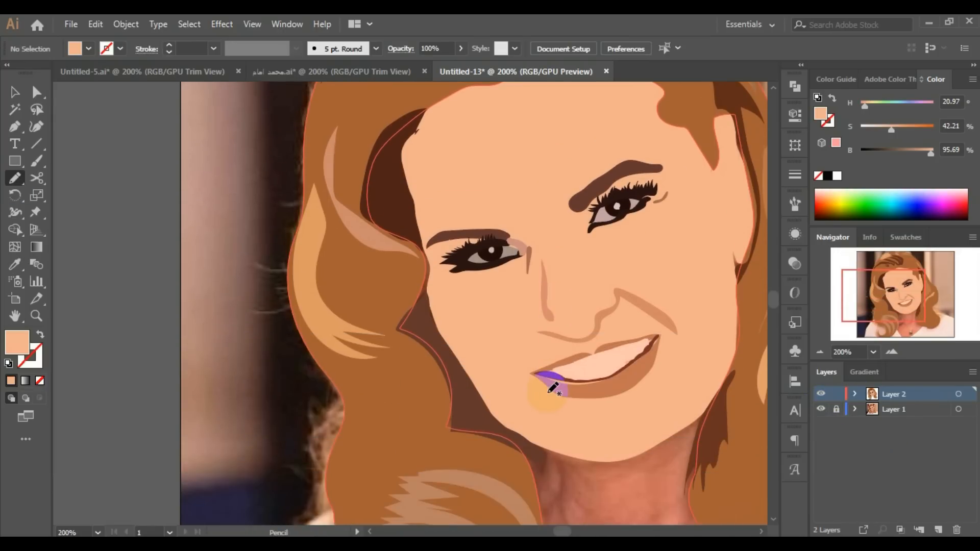
scroll(547, 386, "up", 2)
key("ctrl+minus")
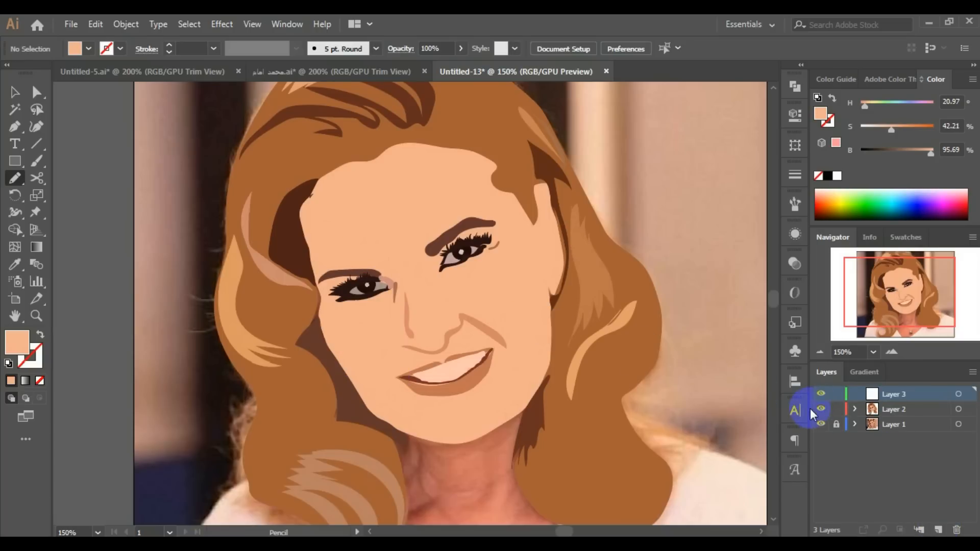
left_click(820, 409)
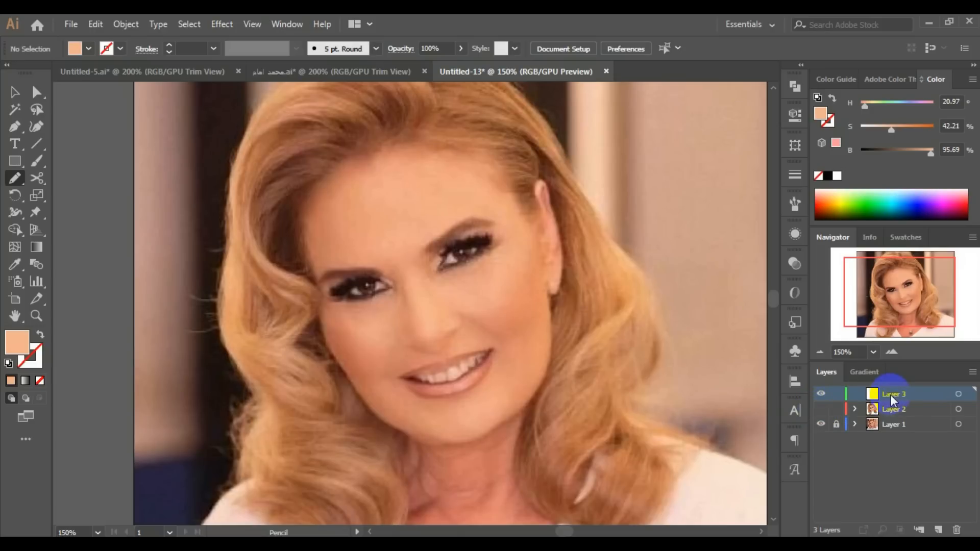
Trace a jagged shadow shape above the forehead on Layer 3 and fill it with sampled brown, H 12.54°, S 63.81%, B 41.18%.
left_click(455, 217)
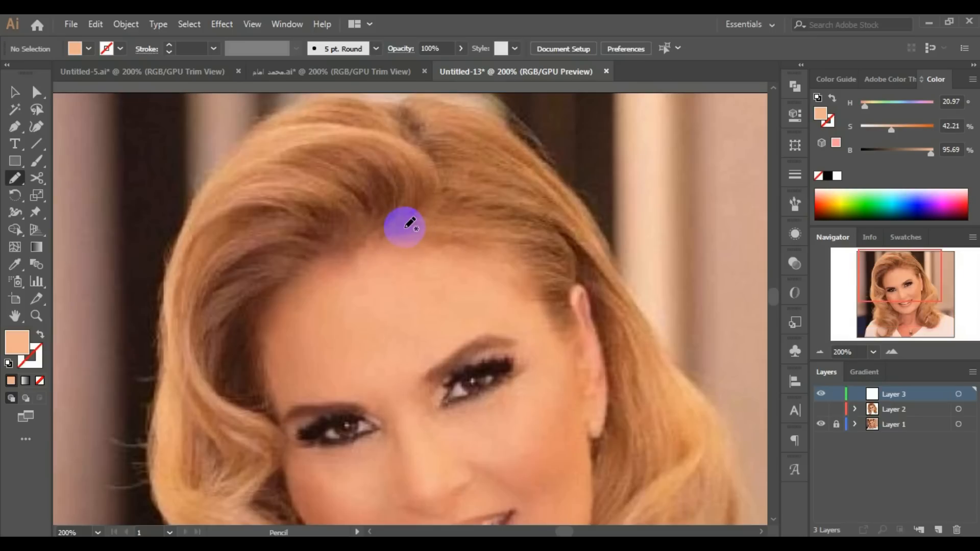
mouse_move(408, 226)
left_mouse_down()
mouse_move(426, 201)
mouse_move(413, 161)
mouse_move(396, 209)
mouse_move(368, 179)
mouse_move(346, 223)
mouse_move(281, 227)
mouse_move(305, 249)
mouse_move(408, 228)
left_mouse_up()
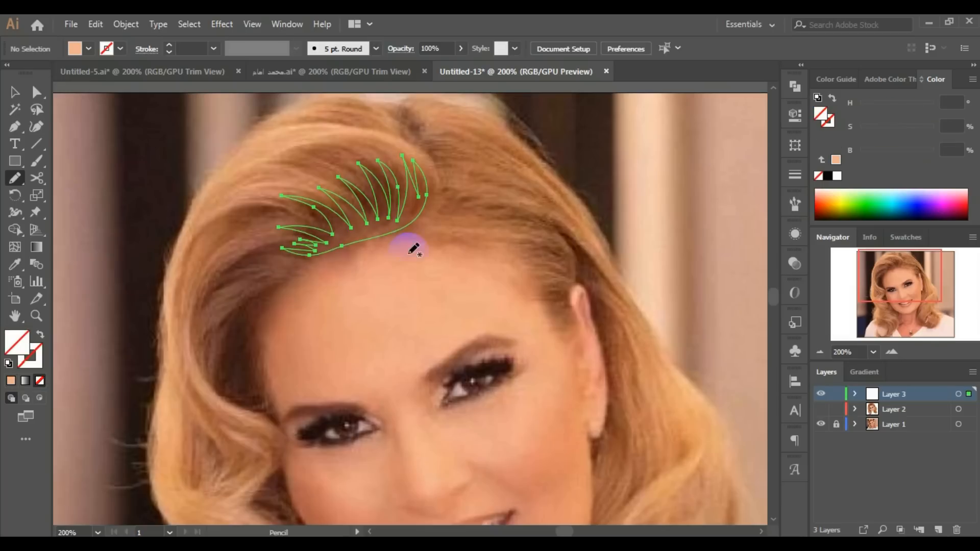
left_click(15, 264)
left_click(383, 197)
left_click(399, 276, "ctrl")
left_click(821, 409)
left_click(821, 409)
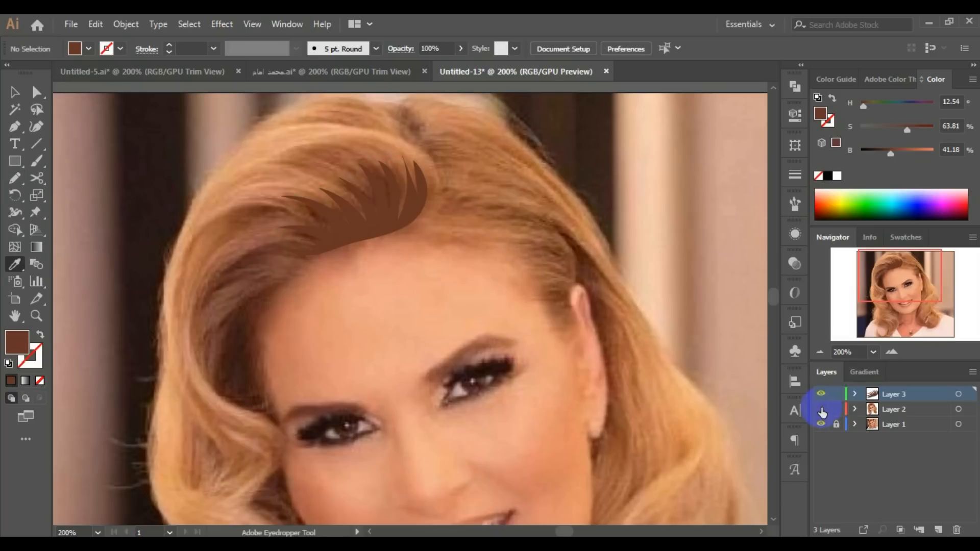
Trace two inner shadow shapes on the ear with the Pencil tool on Layer 3, keeping Layer 2 hidden.
left_click(820, 409)
left_click(821, 409)
left_click(602, 338, "ctrl")
left_click(389, 289, "ctrl")
key("n")
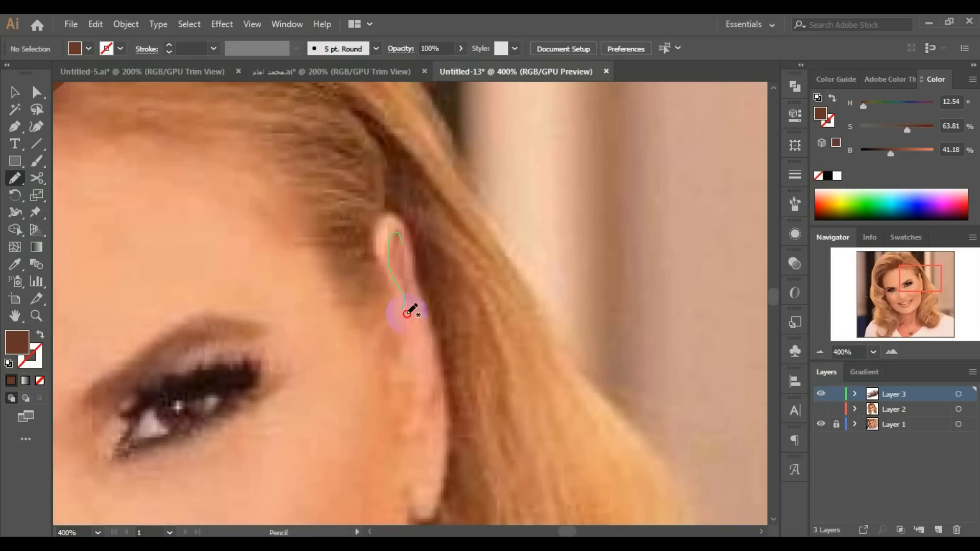
left_click_drag(407, 314, 402, 244)
left_click_drag(433, 427, 384, 296)
left_click(392, 381, "ctrl+alt")
left_click(389, 352, "ctrl+alt")
left_click(390, 337, "ctrl+alt")
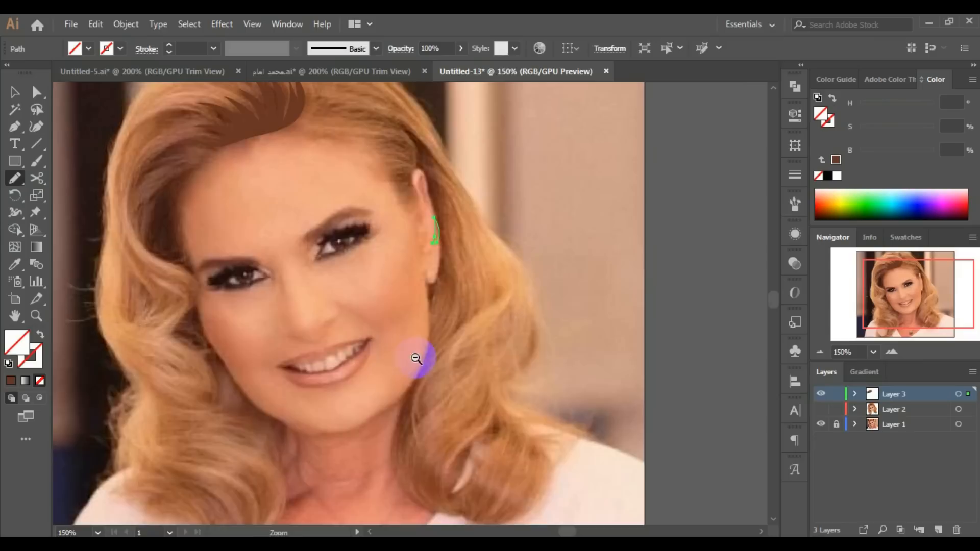
Try to trace the visible row of teeth with the Pencil tool and undo the path.
left_click(378, 337, "ctrl")
left_click(379, 321, "ctrl")
left_click(377, 303, "ctrl")
left_click(411, 301, "ctrl+alt")
left_click_drag(502, 257, 503, 256)
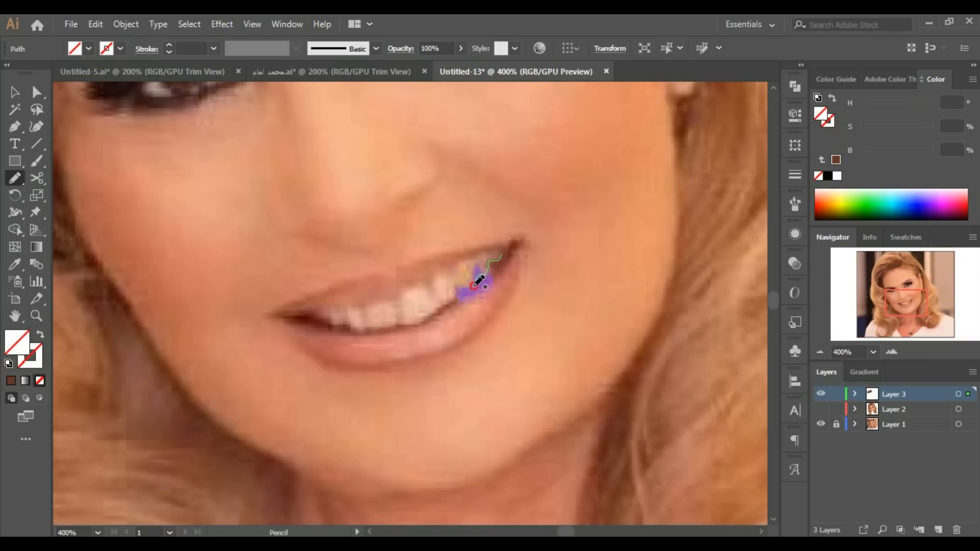
mouse_move(376, 324)
left_mouse_down()
mouse_move(319, 318)
mouse_move(324, 298)
mouse_move(498, 250)
left_mouse_up()
key("i")
key("ctrl+z")
Set the Pencil tool's fidelity to the middle setting between Accurate and Smooth.
double_click(15, 179)
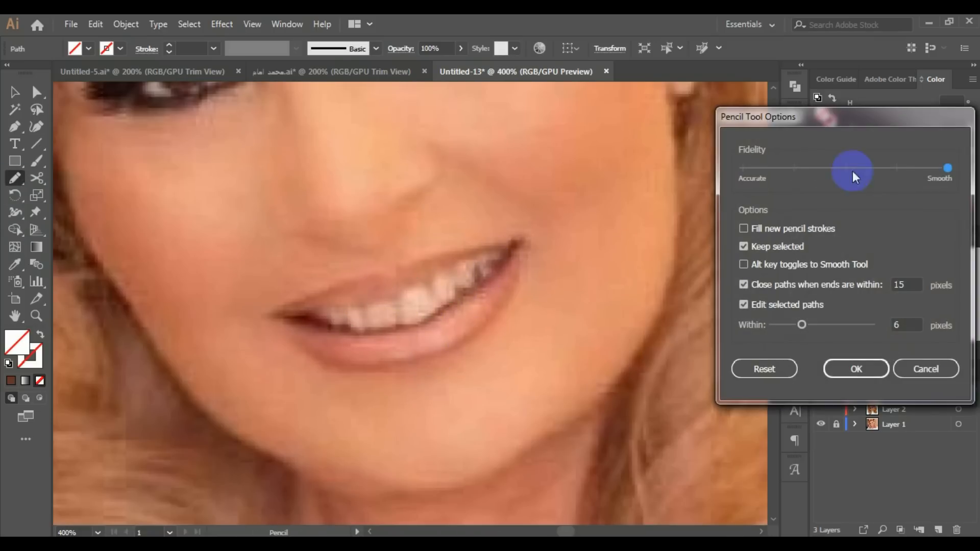
left_click(852, 171)
left_click(856, 367)
Trace the outline of the teeth on Layer 3 and fill it with a sampled light tone, H 15.19°, S 30.98%, B 100%.
left_click_drag(462, 299, 400, 320)
left_click_drag(439, 278, 393, 313)
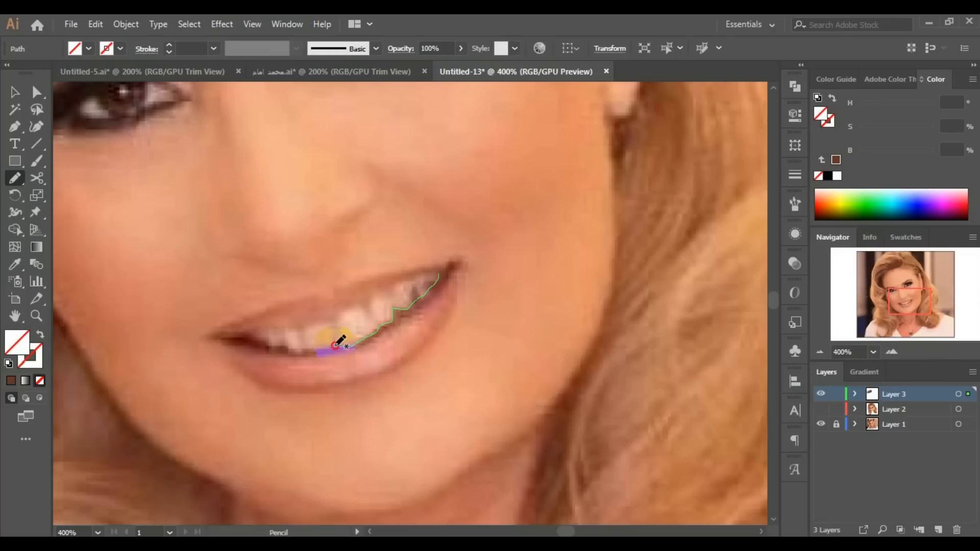
mouse_move(289, 350)
left_mouse_down()
mouse_move(247, 328)
mouse_move(416, 273)
mouse_move(439, 276)
left_mouse_up()
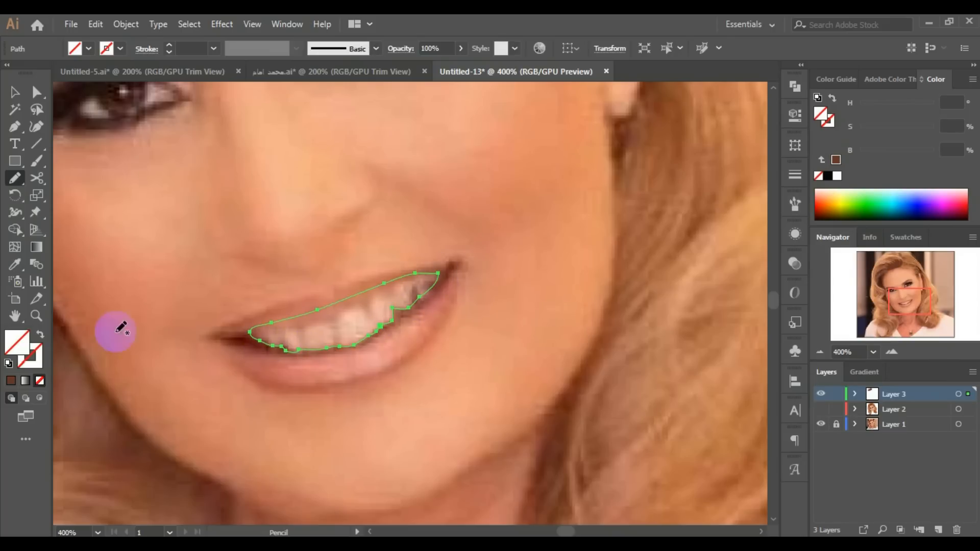
left_click(15, 264)
left_click(372, 330)
key("ctrl+z")
scroll(202, 283, "down", 2)
left_click_drag(293, 167, 302, 268)
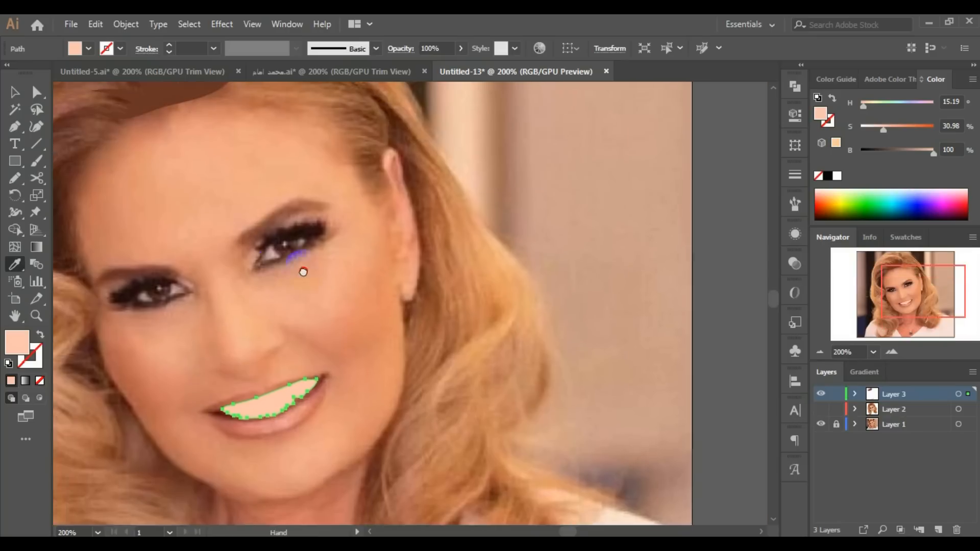
Fill the upper ear shape with sampled H 8.16°, S 51.5%, B 78.43% and the lower one with H 13.71°, S 53.03%, B 77.65%.
left_click_drag(137, 255, 323, 346)
scroll(286, 332, "down", 4)
scroll(255, 318, "up", 2)
left_click(592, 195, "ctrl")
left_click(591, 199)
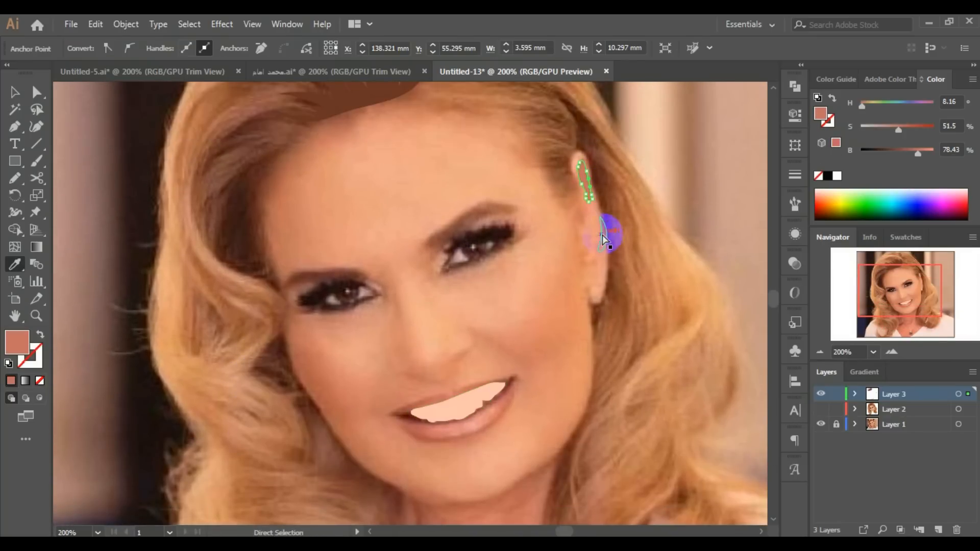
left_click(606, 238, "ctrl")
left_click(601, 284, "ctrl")
left_click(429, 273, "ctrl")
left_click(409, 268, "ctrl")
left_click(388, 263)
left_click(365, 323, "ctrl+alt")
left_click(362, 325, "ctrl+alt")
left_click(359, 328, "ctrl+alt")
left_click(359, 329, "ctrl+alt")
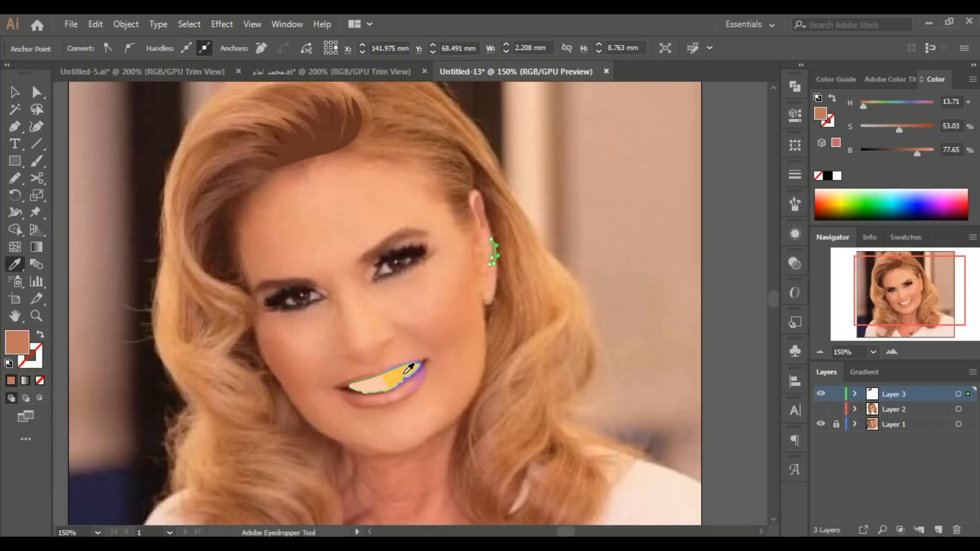
Cut all the shapes from Layer 3, show Layer 2, and paste them in front in place on Layer 2.
left_click(15, 94)
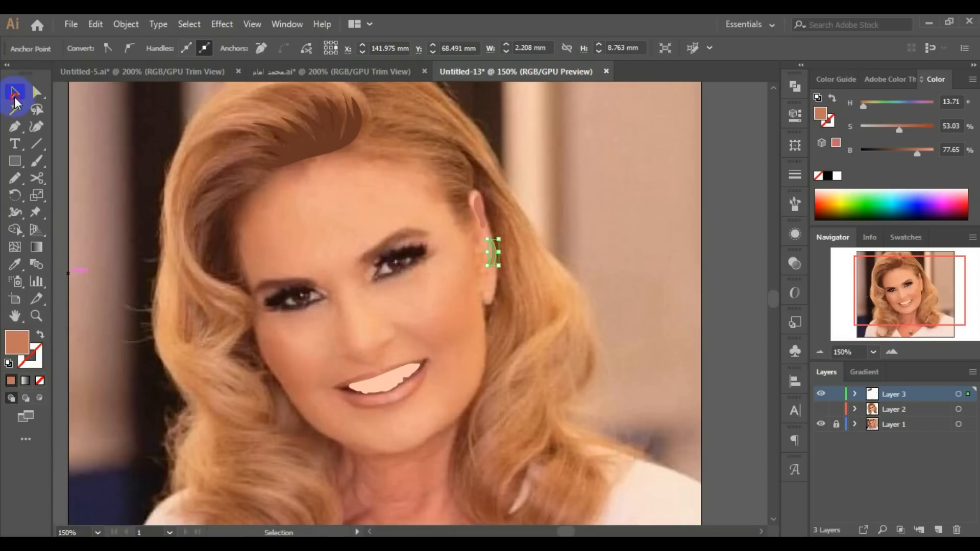
left_click(883, 395)
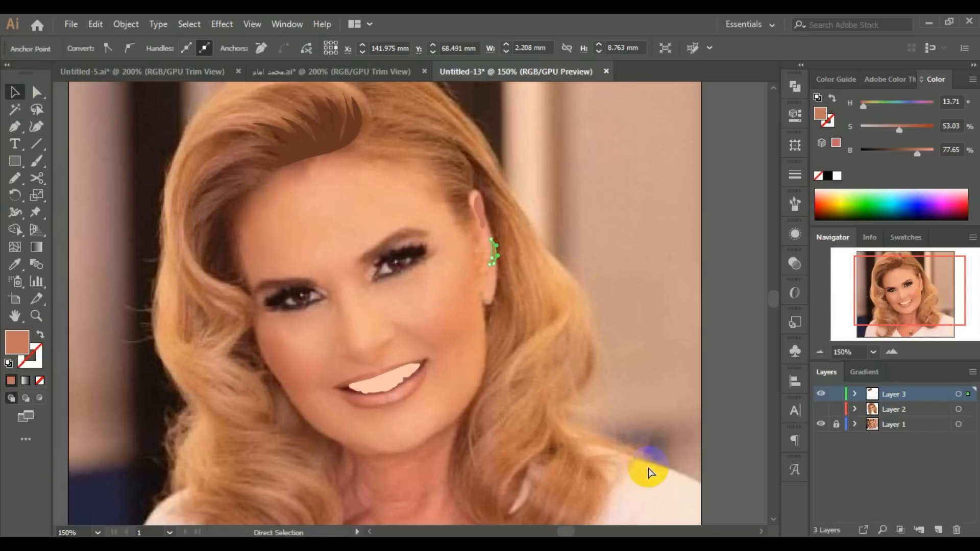
key("ctrl+a")
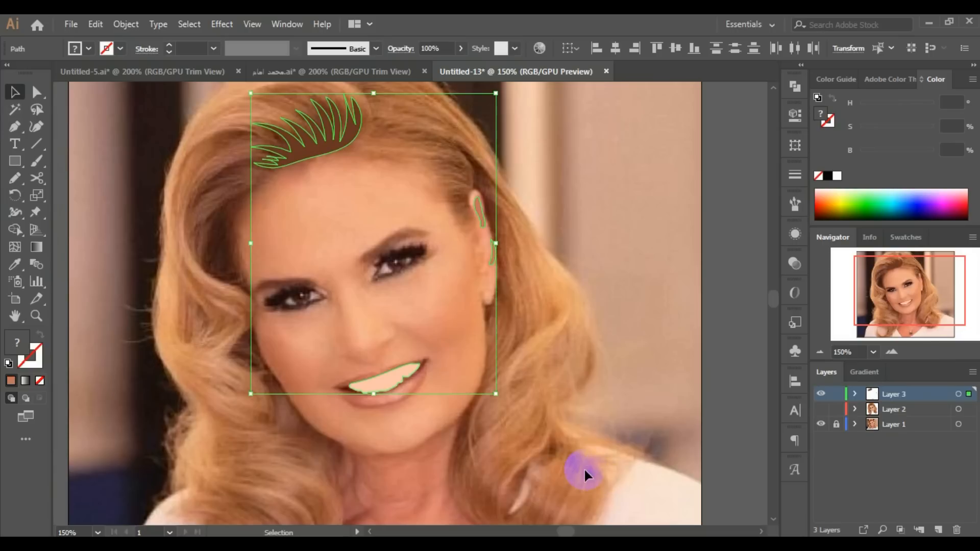
key("a")
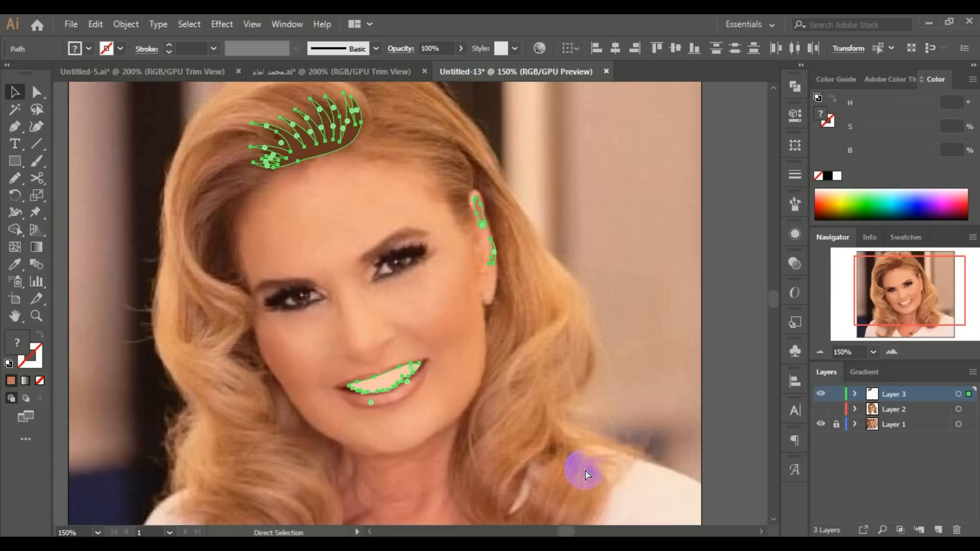
left_click(586, 470)
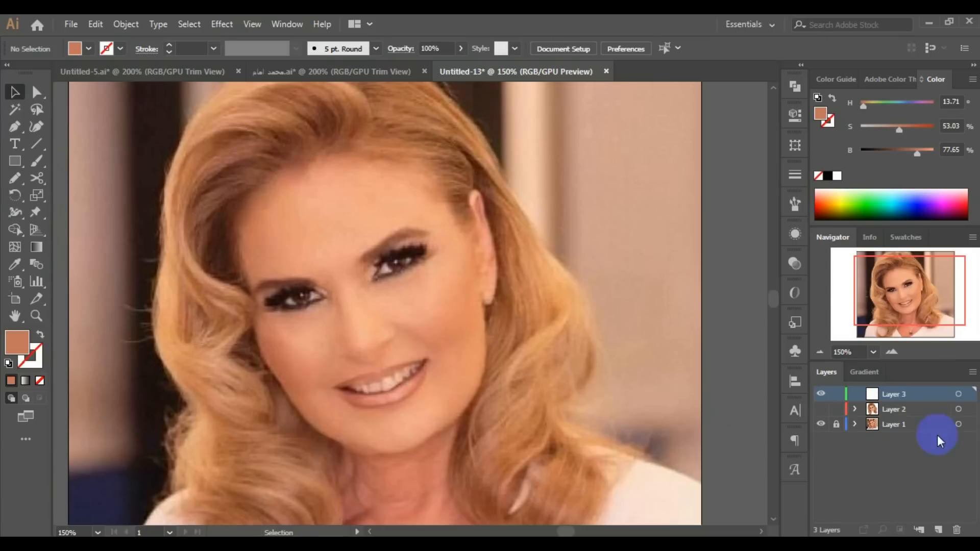
left_click(883, 413)
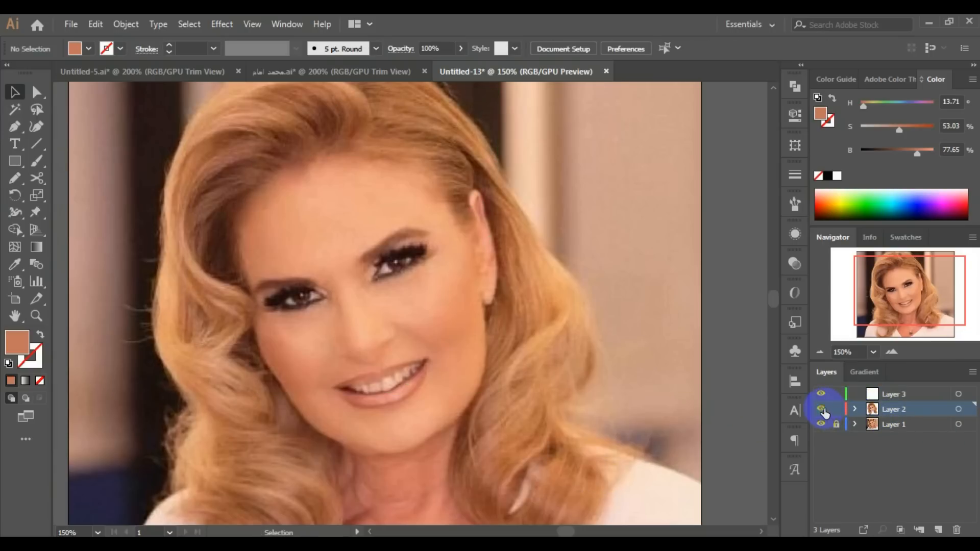
left_click(822, 409)
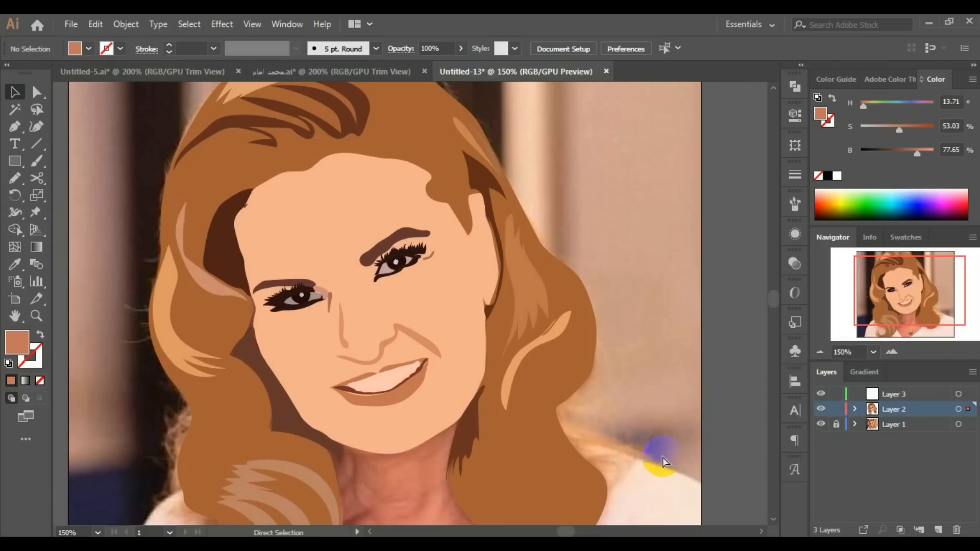
key("ctrl+f")
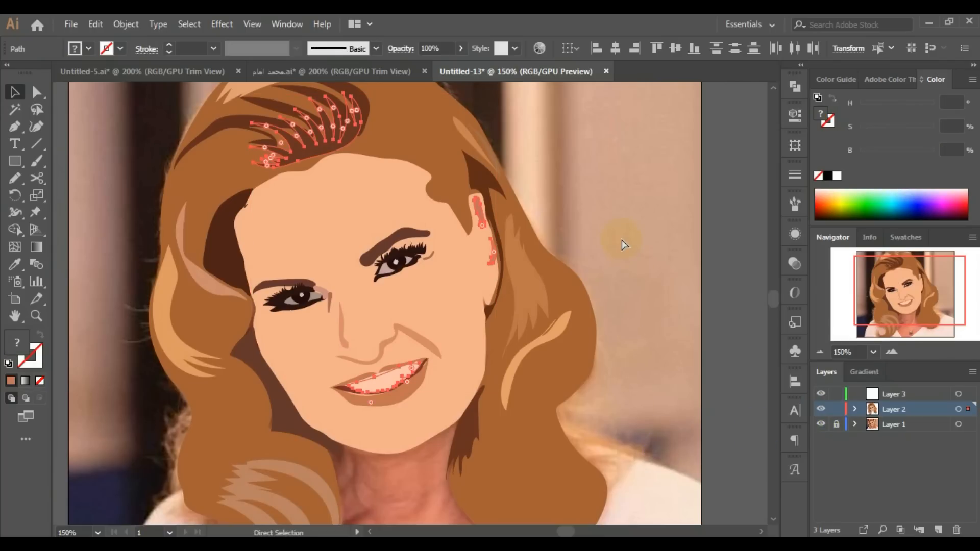
left_click(621, 241)
Set the opacity of the nose and smile-line shape above the mouth to 49%.
left_click(394, 258, "ctrl")
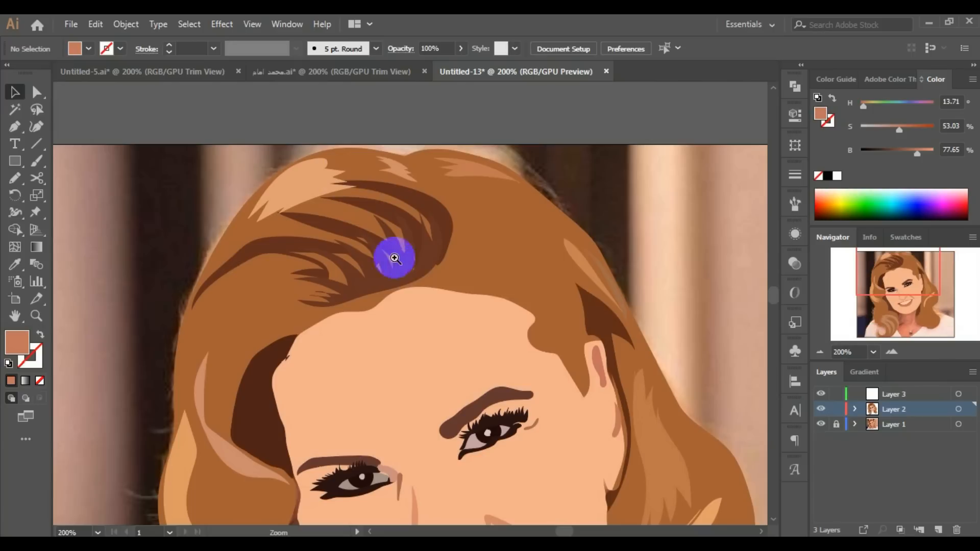
left_click(389, 291, "ctrl")
left_click_drag(405, 355, 394, 186)
left_click(410, 299, "ctrl+alt")
left_click(407, 337, "ctrl+alt")
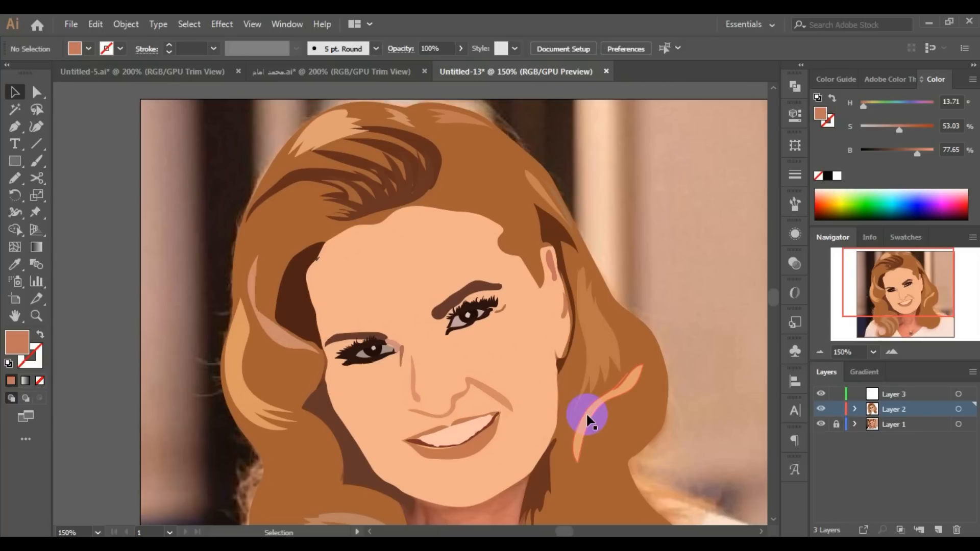
left_click(491, 393)
left_click(794, 263)
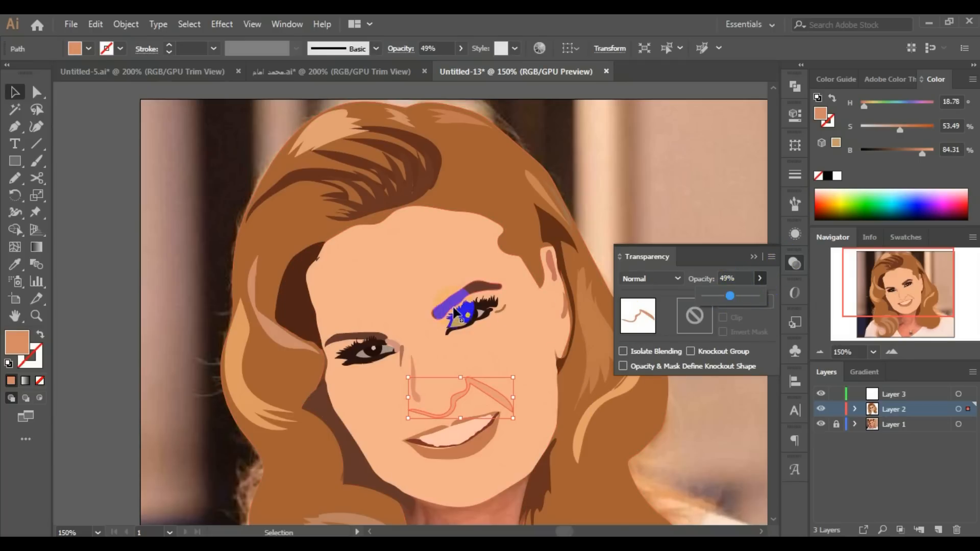
left_click(498, 312)
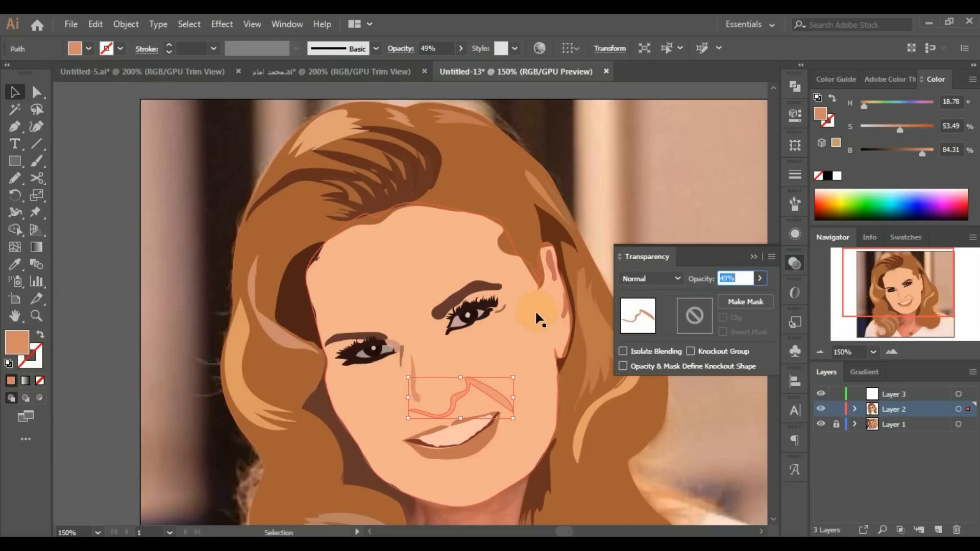
left_click(551, 270)
Lower the opacity of the jagged brown hair shadow above the forehead.
left_click(386, 217)
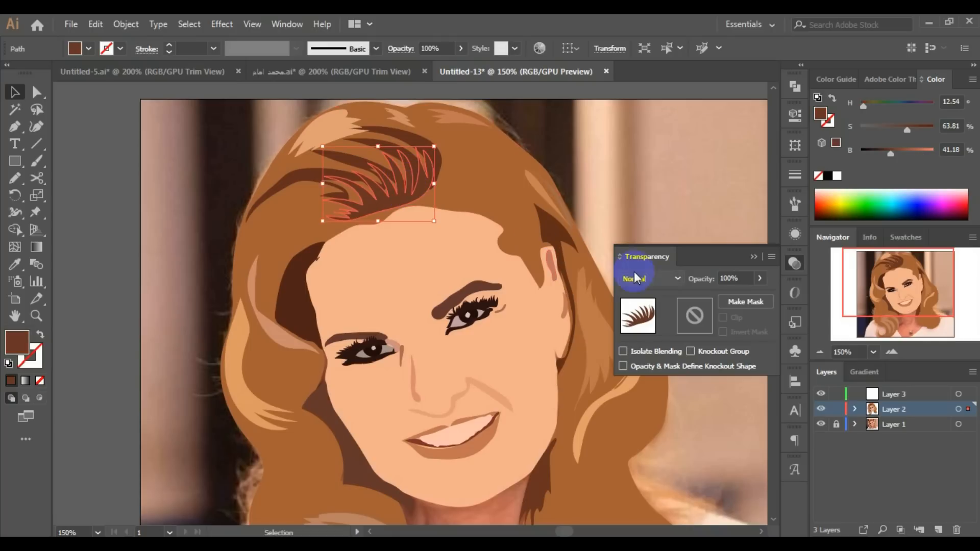
left_click(735, 280)
left_click_drag(760, 279, 735, 292)
left_click(331, 148)
left_click(385, 162)
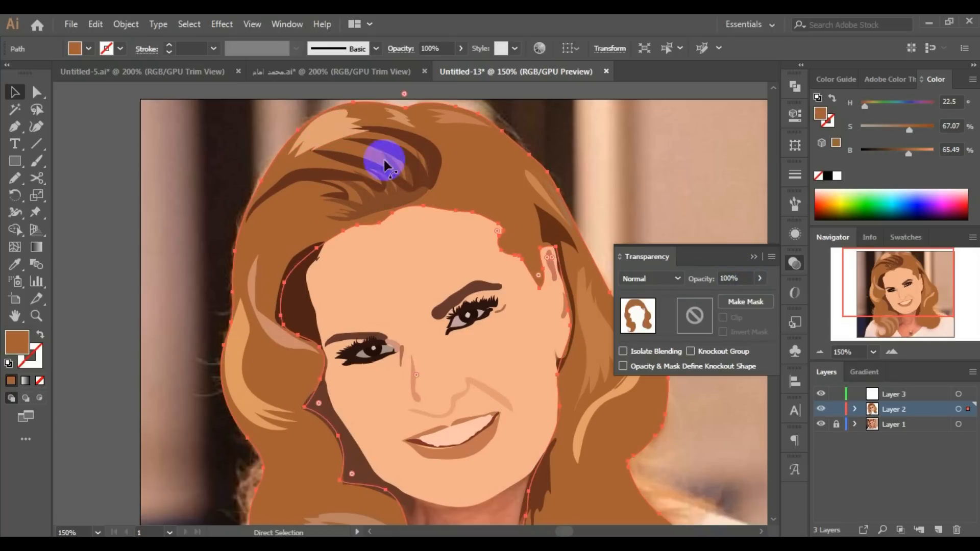
Select the hair highlight strands on both sides, the lower curl highlight and the dark shadow beside the neck together.
left_click(456, 118)
left_click(401, 119, "shift")
left_click(334, 128, "shift")
left_click(266, 322, "shift")
left_click(239, 357, "shift")
left_click(564, 404, "shift")
scroll(546, 383, "down", 4)
left_click(532, 361, "shift")
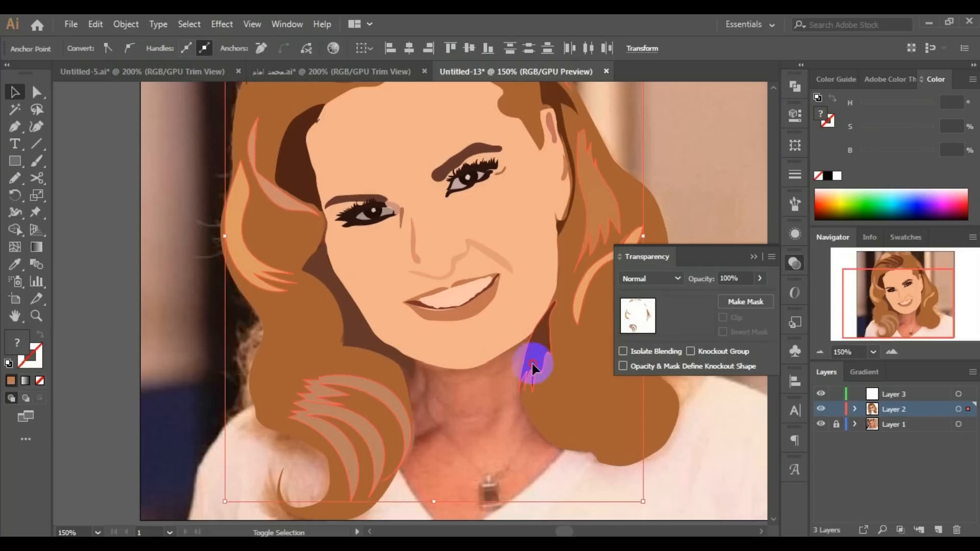
Try 74% opacity on the selected hair shapes, including the dark shadows beside the face, and undo it.
left_click(306, 267, "shift")
left_click(759, 278)
left_click(742, 294)
left_click(699, 200)
left_click(216, 360)
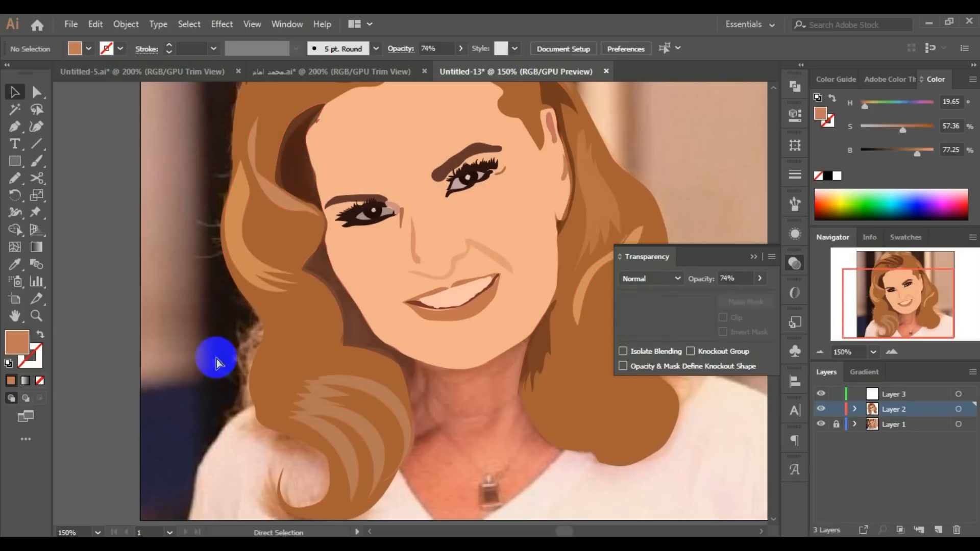
key("ctrl+z")
Remove the two dark shadows beside the face from the selection and set the remaining hair shapes' opacity to 44%.
left_click(365, 341, "shift")
left_click(303, 181, "shift")
left_click(759, 278)
left_click_drag(767, 293, 733, 293)
left_click(718, 207)
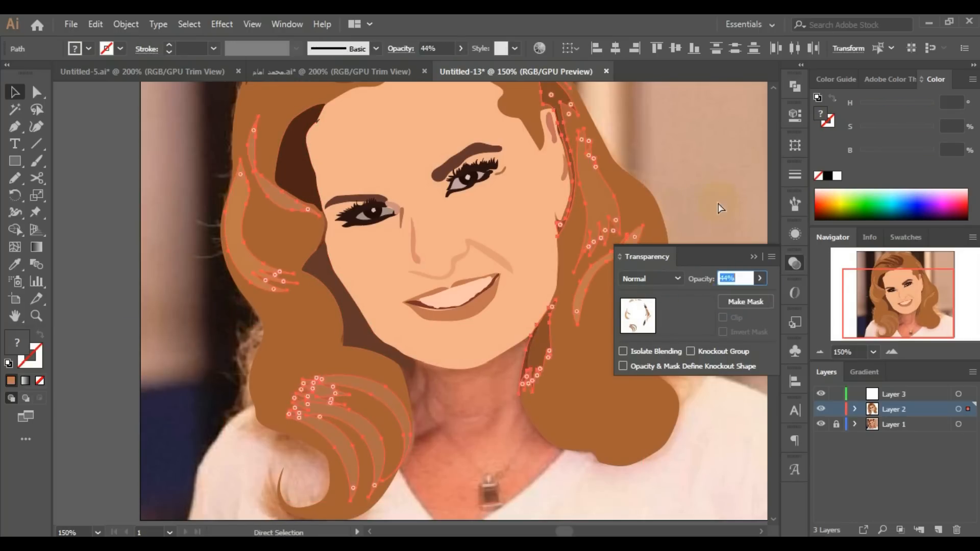
left_click(718, 208)
Make Layer 3 the active layer and hide Layer 2 to work over the photo's face.
left_click(439, 347, "ctrl")
left_click(436, 352, "ctrl")
left_click(754, 257)
left_click(894, 394)
left_click(821, 409)
Trace shading shapes with the Pencil tool on the left cheek, around the nostrils, in front of the ear and below the lower lip.
key("n")
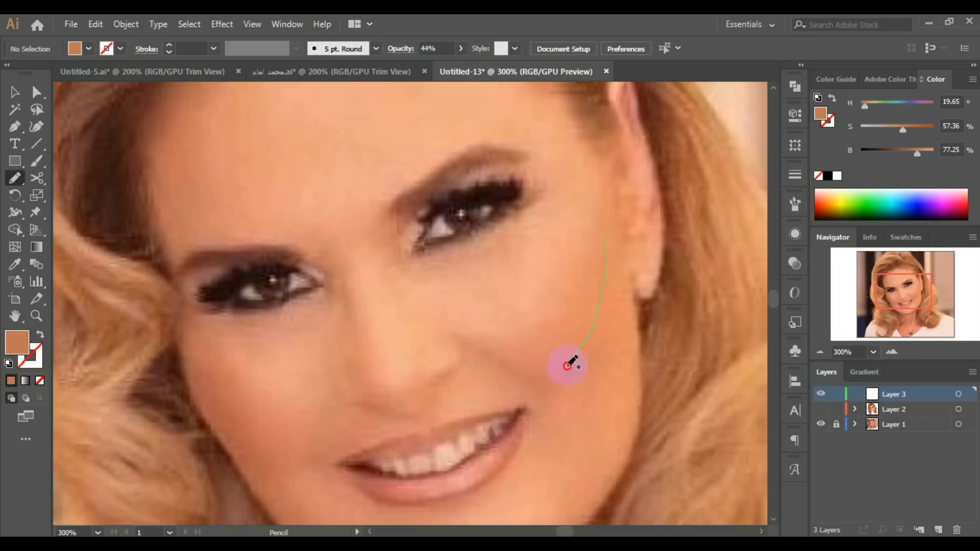
left_click_drag(561, 395, 595, 301)
mouse_move(245, 240)
left_mouse_down()
mouse_move(285, 389)
mouse_move(247, 255)
mouse_move(333, 363)
left_mouse_up()
left_click_drag(571, 258, 541, 283)
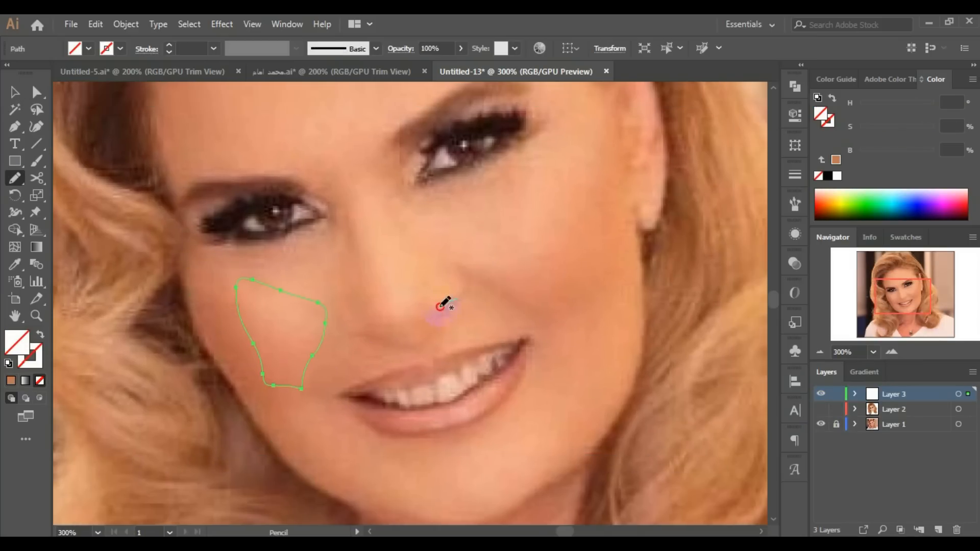
left_click_drag(360, 331, 387, 342)
left_click_drag(615, 169, 511, 239)
left_click_drag(411, 469, 406, 330)
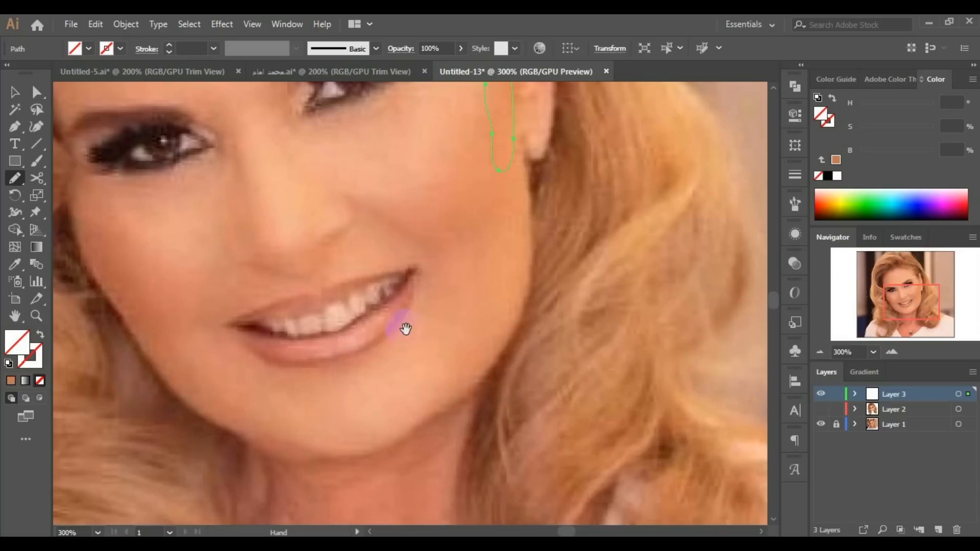
left_click_drag(382, 367, 408, 312)
Trace shading shapes on the cheek under the right eye, the nose bridge and side, and the left edge of the face.
left_click_drag(209, 291, 320, 405)
mouse_move(357, 171)
left_mouse_down()
mouse_move(370, 335)
mouse_move(396, 326)
mouse_move(410, 239)
left_mouse_up()
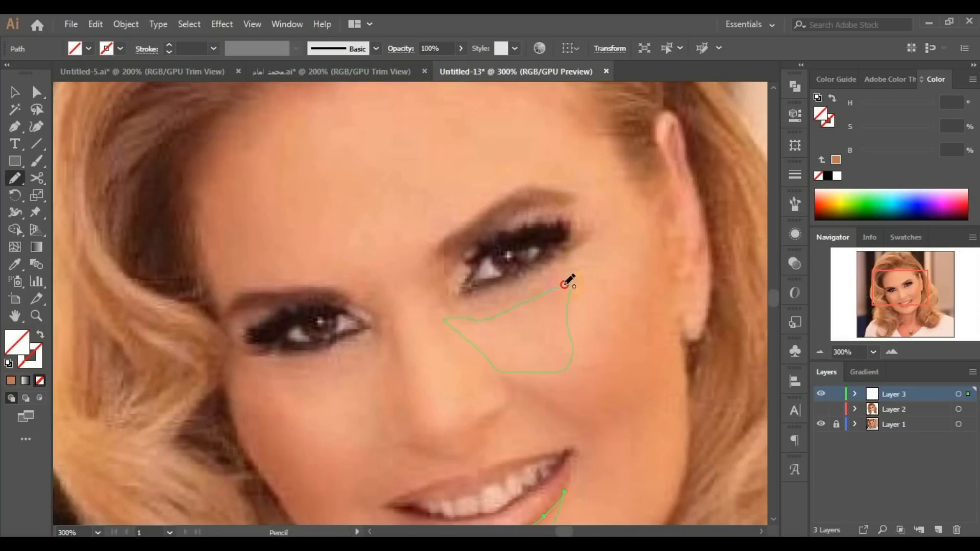
left_click_drag(564, 284, 568, 284)
left_click_drag(427, 322, 452, 225)
left_click_drag(447, 212, 454, 272)
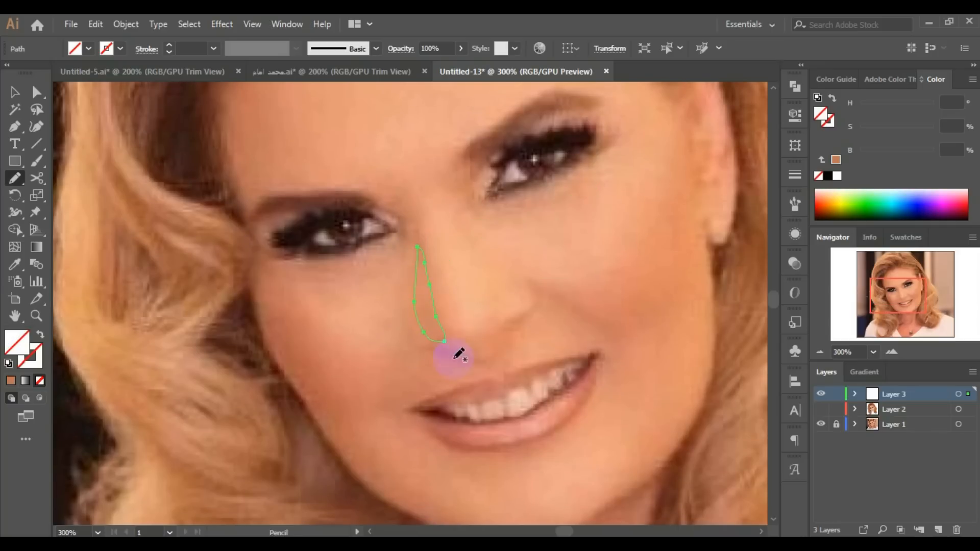
key("ctrl+minus")
left_click_drag(455, 359, 427, 381)
left_click_drag(345, 390, 391, 443)
Fill the strip in front of the ear, the right under-eye cheek shape and the right nostril shape with colours sampled from the photo.
key("ctrl+a")
key("ctrl+plus")
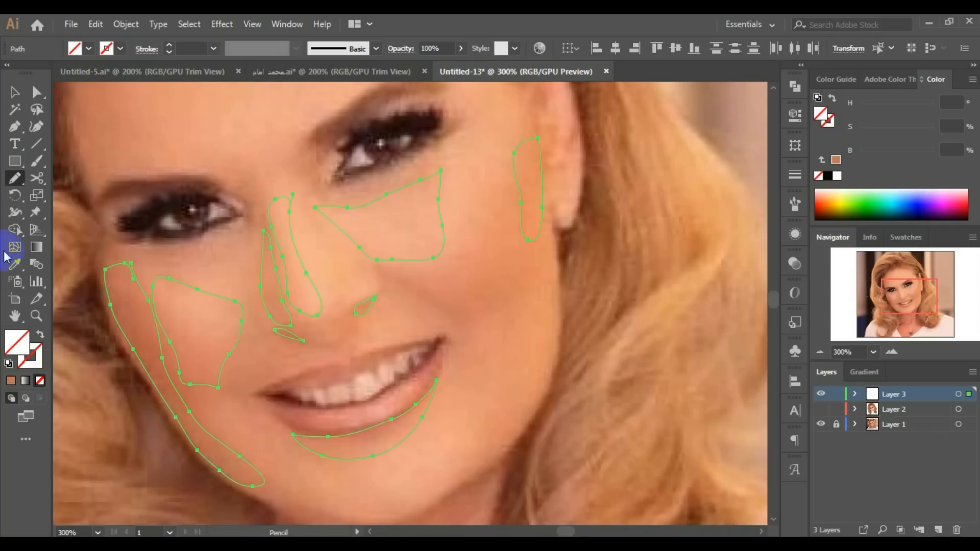
left_click(15, 265)
left_click(551, 240, "ctrl")
left_click(541, 230, "ctrl")
left_click(532, 210)
left_click(445, 239, "ctrl")
left_click(408, 235)
left_click(363, 310, "ctrl")
left_click(364, 308)
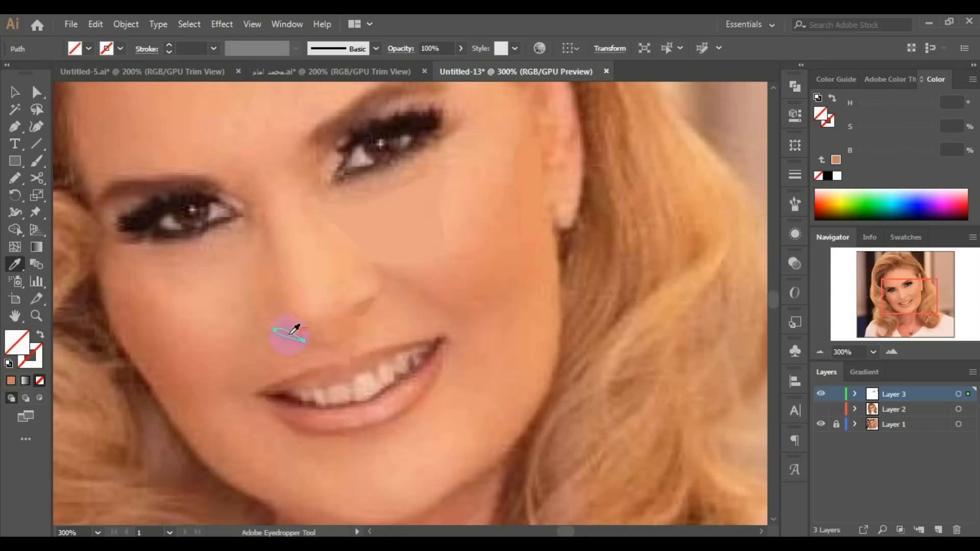
Fill the small shape under the nose and the left cheek shape with sampled skin tones.
key("ctrl+plus")
left_click(409, 301)
left_click(339, 306, "ctrl")
left_click(327, 307)
Fill the nose bridge shape with sampled H 16.98°, S 43.98%, B 94.51% and the nose side shape with a sampled skin tone.
key("ctrl+minus")
key("ctrl+minus")
key("ctrl+a")
left_click(428, 275, "ctrl")
left_click(425, 278)
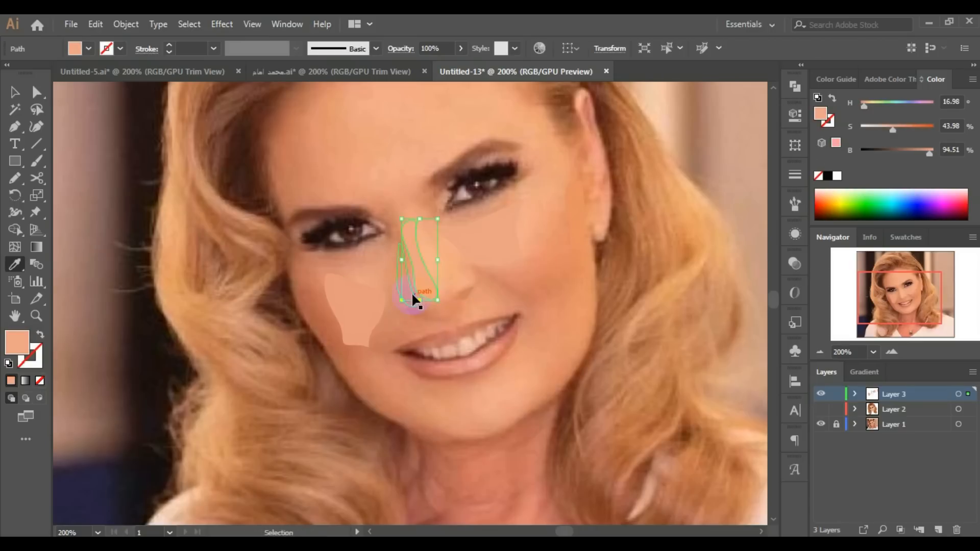
left_click(413, 296, "ctrl")
left_click(407, 290)
Fill the left face-edge strip with a sampled skin tone and the lower-lip shadow with sampled H 9.23°, S 49.06%, B 83.14%.
left_click(332, 347, "ctrl")
left_click(328, 340)
left_click(501, 361, "ctrl")
left_click(492, 369)
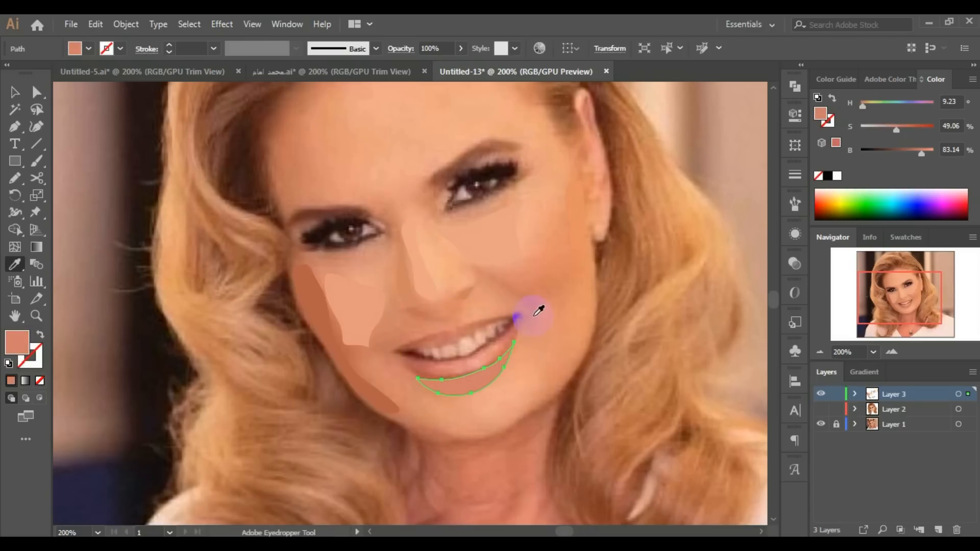
Move all the traced face shading shapes from Layer 3 into Layer 2 in place and show Layer 2.
key("ctrl+a")
left_click(550, 357)
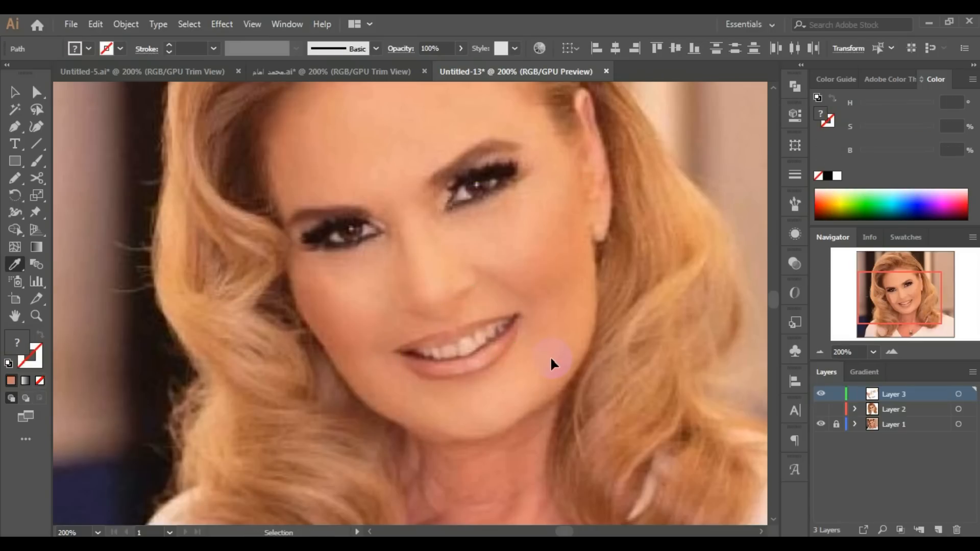
key("ctrl+shift+a")
left_click(862, 409)
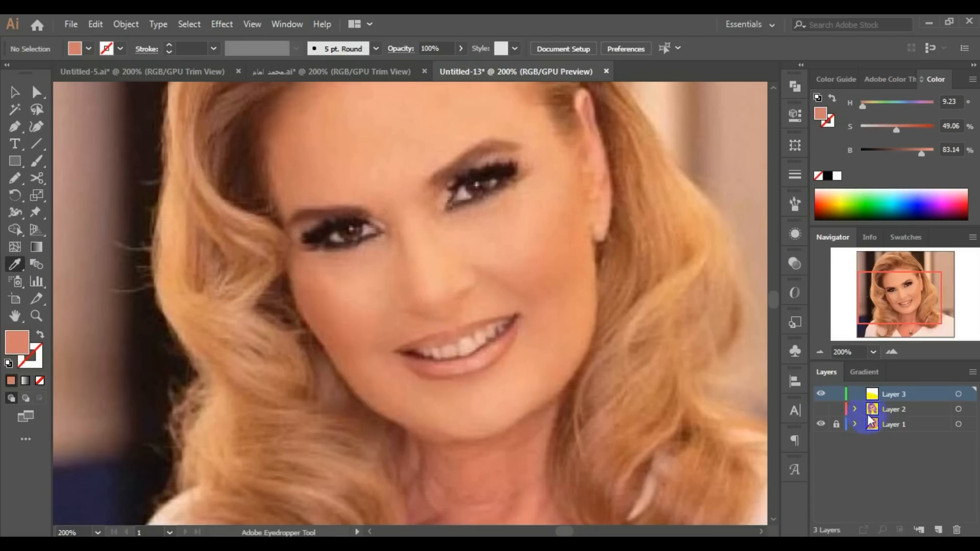
left_click(824, 413)
key("ctrl+z")
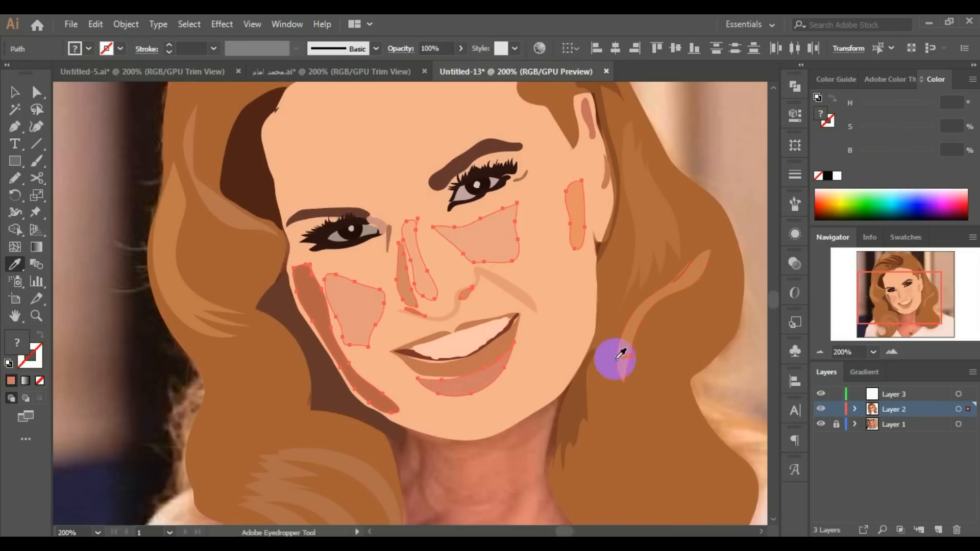
Set the opacity of all the selected face shading shapes to 26%.
left_click(794, 264)
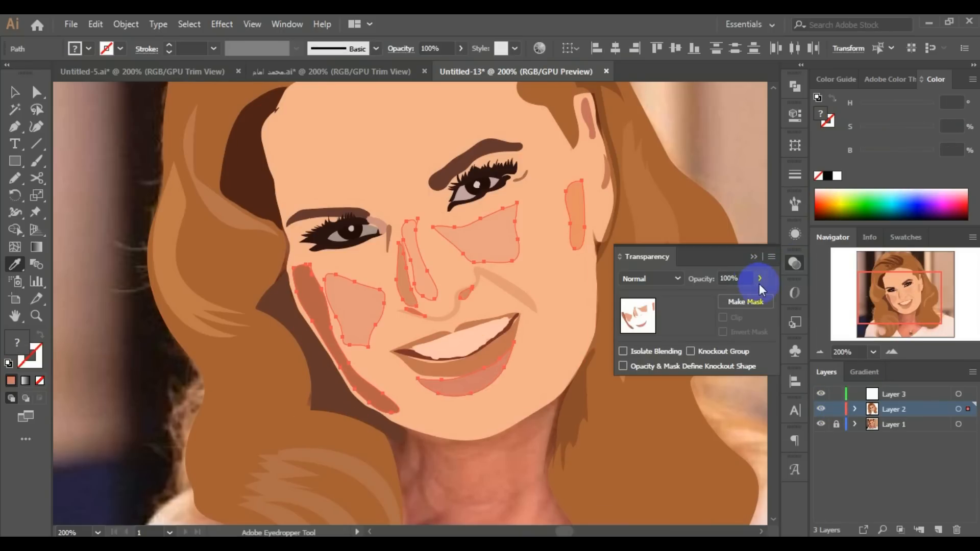
left_click(718, 296)
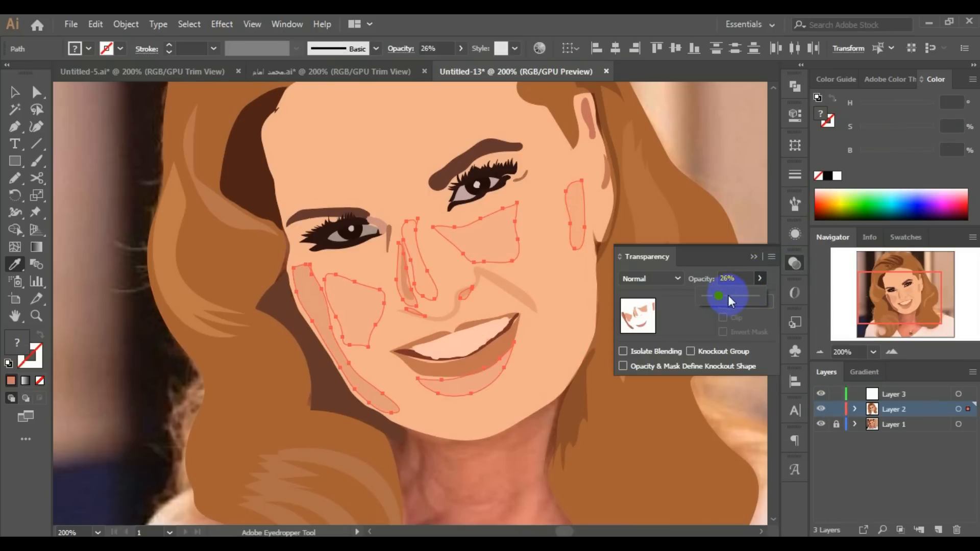
left_click(721, 174)
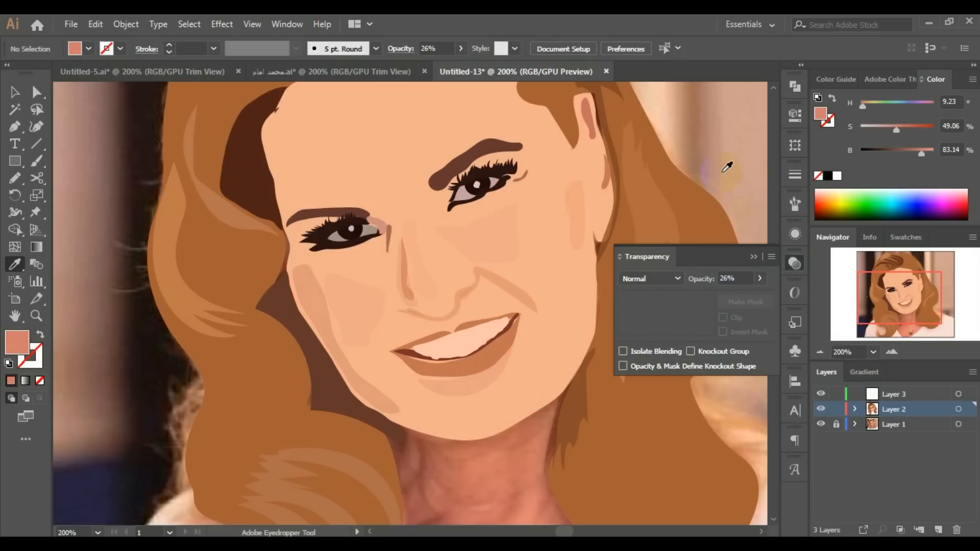
Set the left face-edge strip's opacity to 11% and the lower-lip shadow's opacity to 18%.
left_click(317, 323, "ctrl")
left_click(760, 278)
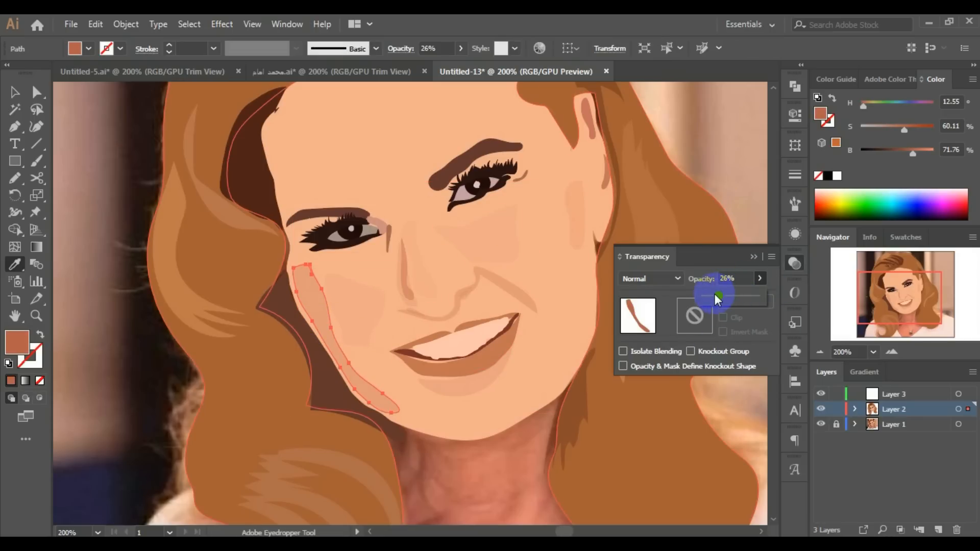
left_click_drag(712, 297, 711, 316)
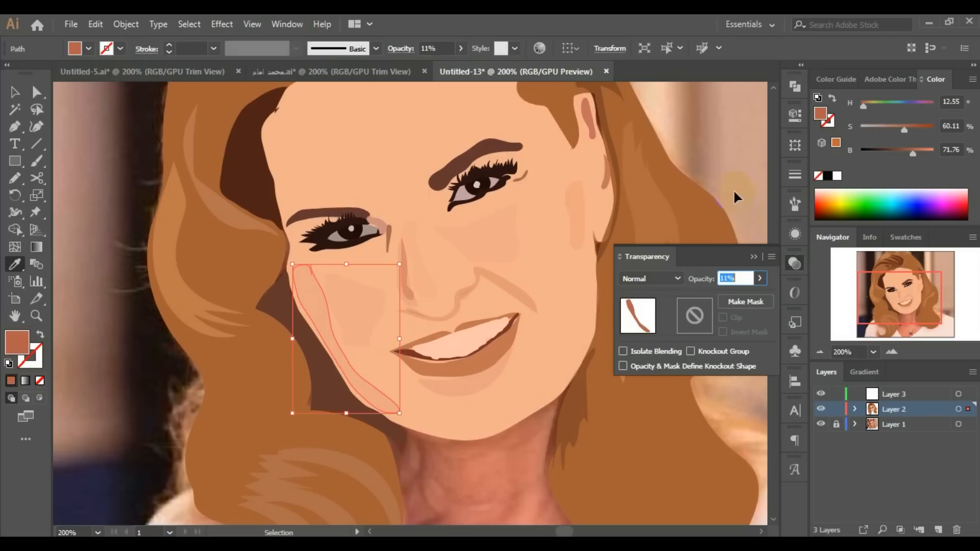
left_click(714, 219, "ctrl")
left_click(465, 391, "ctrl")
left_click(760, 278)
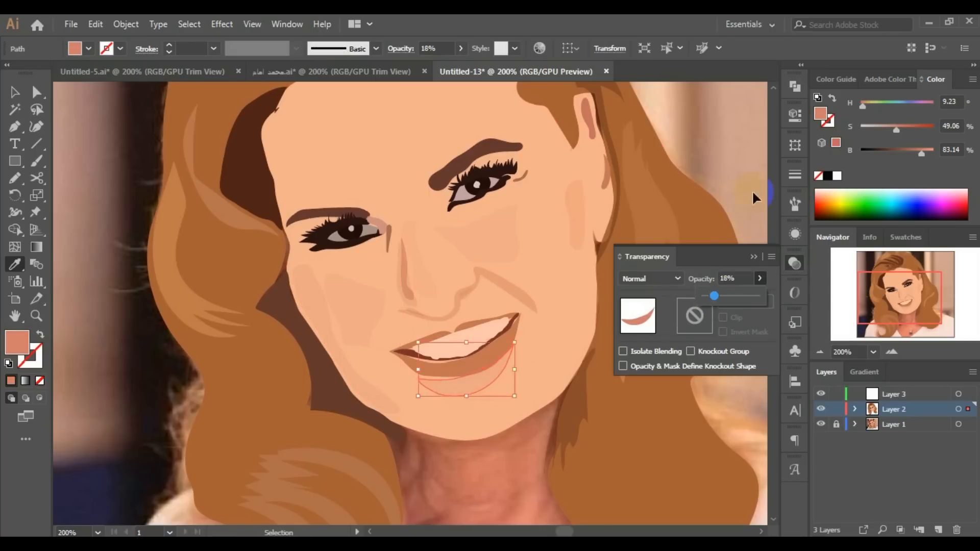
Hide Layer 2 and activate Layer 3 for tracing the mouth from the photo.
key("ctrl+equal")
key("ctrl+equal")
left_click(754, 257)
left_click(418, 309, "ctrl")
key("v")
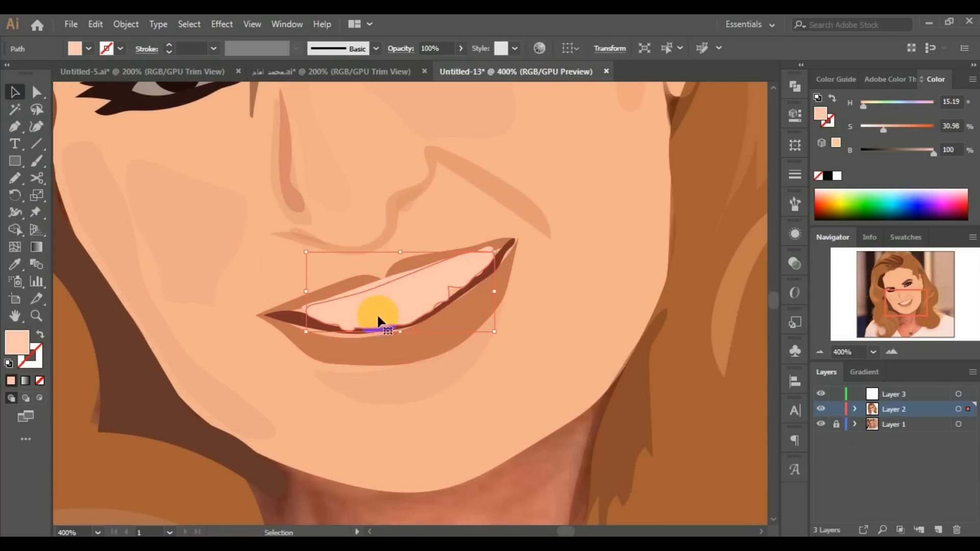
left_click_drag(379, 321, 398, 350)
key("ctrl+shift+a")
left_click(893, 394)
left_click(821, 409)
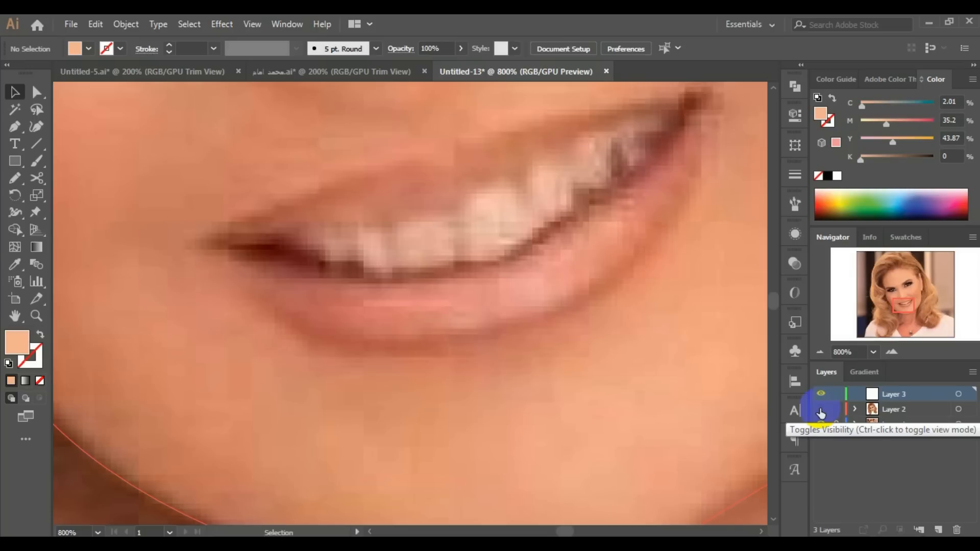
key("n")
mouse_move(703, 101)
left_mouse_down()
mouse_move(280, 217)
mouse_move(440, 215)
left_mouse_up()
key("ctrl+minus")
scroll(455, 261, "up", 1)
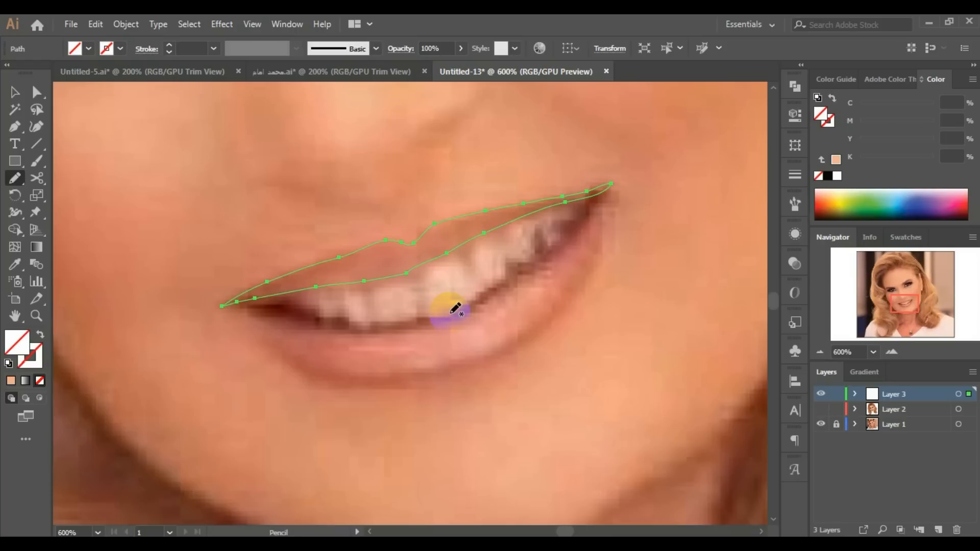
key("ctrl+z")
Outline the dark mouth opening between the lips with the Pencil tool and sample a dark red from the photo.
mouse_move(598, 210)
left_mouse_down()
mouse_move(577, 207)
mouse_move(475, 284)
mouse_move(228, 306)
mouse_move(249, 318)
mouse_move(502, 305)
mouse_move(543, 246)
left_mouse_up()
left_click(15, 264)
left_click(286, 311)
key("ctrl+3")
Outline the teeth and the gum strip above them with the Pencil tool.
key("n")
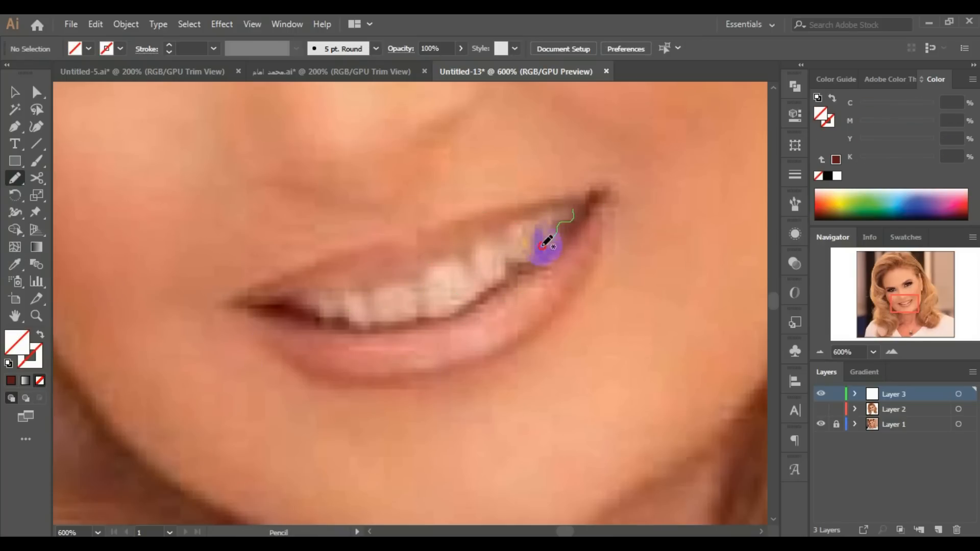
mouse_move(463, 308)
left_mouse_down()
mouse_move(339, 322)
mouse_move(284, 293)
mouse_move(549, 210)
mouse_move(494, 222)
mouse_move(359, 289)
left_mouse_up()
key("Delete")
left_click(199, 358, "ctrl")
left_click_drag(539, 214, 569, 194)
key("ctrl+a")
left_click(225, 362, "ctrl")
Outline the upper lip and the lower lip as closed shapes with the Pencil tool.
left_click_drag(314, 268, 357, 282)
key("ctrl+z")
mouse_move(582, 195)
left_mouse_down()
mouse_move(456, 221)
mouse_move(249, 289)
mouse_move(284, 293)
mouse_move(439, 253)
mouse_move(581, 196)
left_mouse_up()
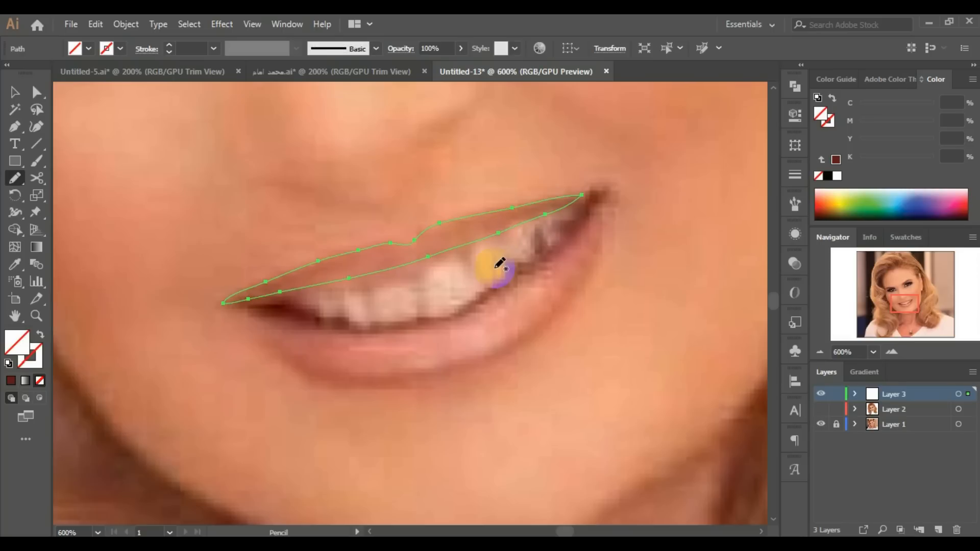
mouse_move(465, 367)
left_mouse_down()
mouse_move(243, 312)
mouse_move(381, 331)
mouse_move(514, 287)
mouse_move(603, 207)
mouse_move(590, 193)
left_mouse_up()
key("a")
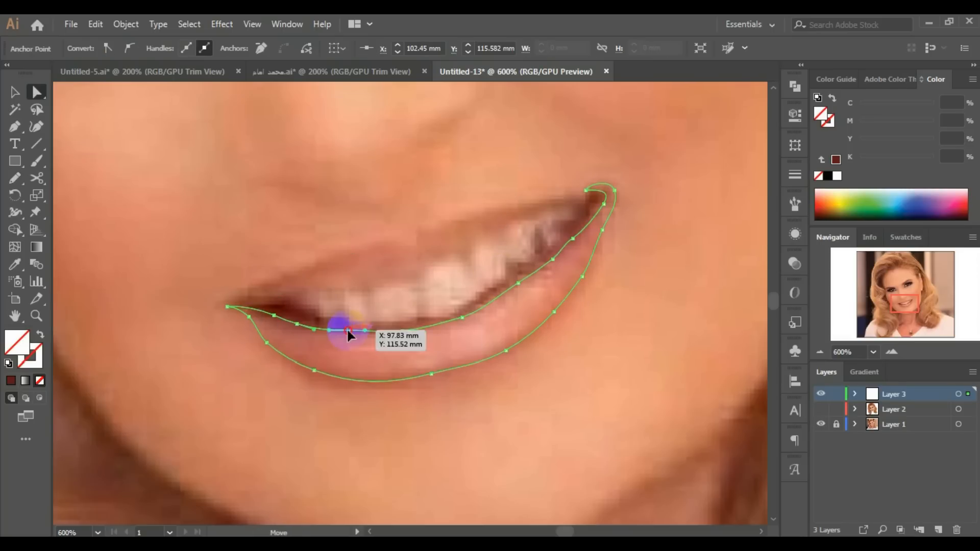
key("i")
key("ctrl+z")
Outline a thin curved shadow strip along the bottom edge of the lower lip with the Pencil tool.
left_click(15, 178)
mouse_move(587, 282)
left_mouse_down()
mouse_move(532, 337)
mouse_move(356, 377)
left_mouse_up()
key("ctrl+z")
double_click(15, 178)
left_click(886, 397)
left_click_drag(596, 258, 589, 278)
mouse_move(267, 345)
left_mouse_down()
mouse_move(562, 302)
mouse_move(597, 258)
left_mouse_up()
Fill the mouth opening with sampled C 30.58, M 78.37, Y 76.5, K 25.95 and the teeth with C 9.09, M 37.95, Y 36.62, K 0.
key("i")
left_click(570, 239, "ctrl")
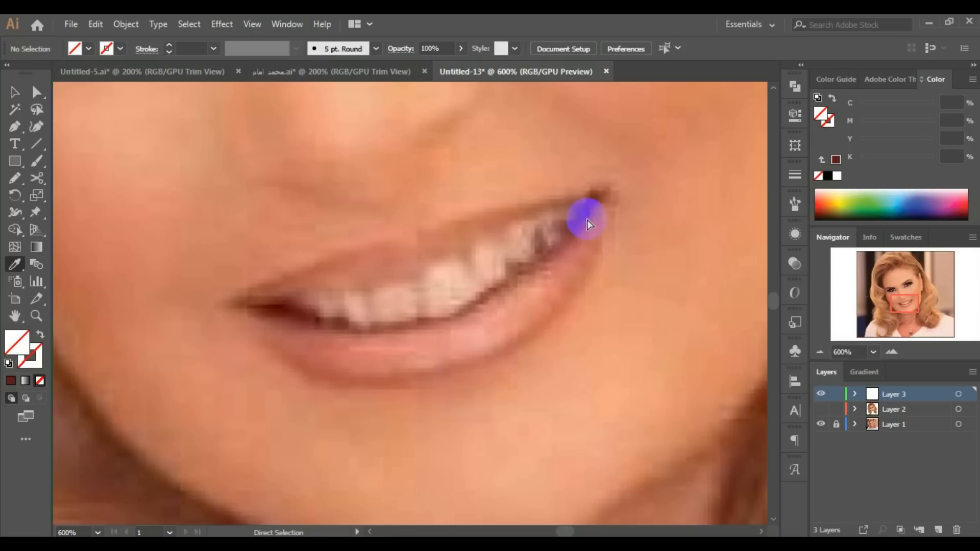
left_click(573, 211, "ctrl")
left_click(423, 320)
left_click(291, 307, "ctrl")
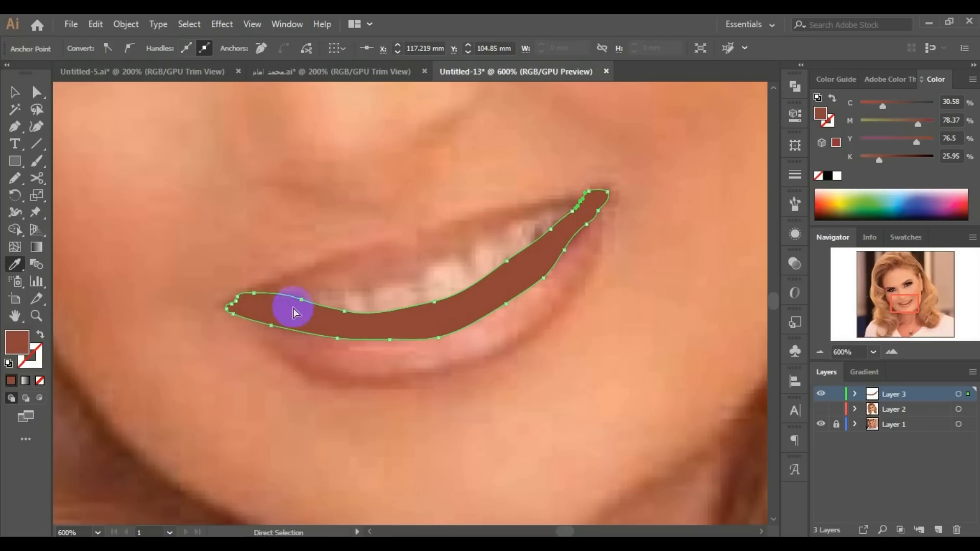
left_click(443, 267)
Fill the lower-lip shadow strip and both lip shapes with reddish tones sampled from the photo.
left_click(440, 384, "ctrl")
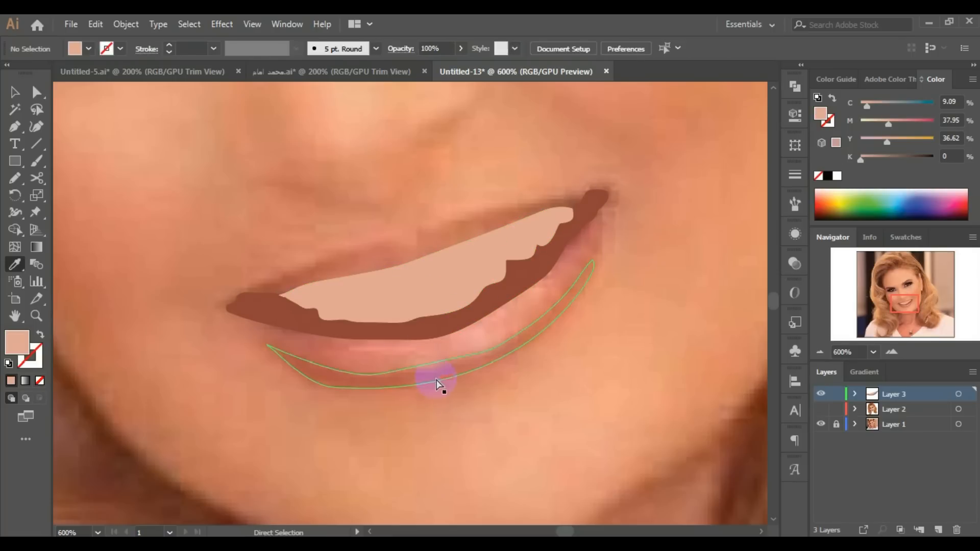
left_click(440, 383, "ctrl")
left_click(441, 380)
left_click(264, 335, "ctrl")
left_click(312, 335)
left_click(315, 267, "ctrl")
left_click(357, 263)
Fill the gum strip between the teeth and the upper lip with a pink sampled from the photo.
left_click(15, 93)
left_click(400, 286)
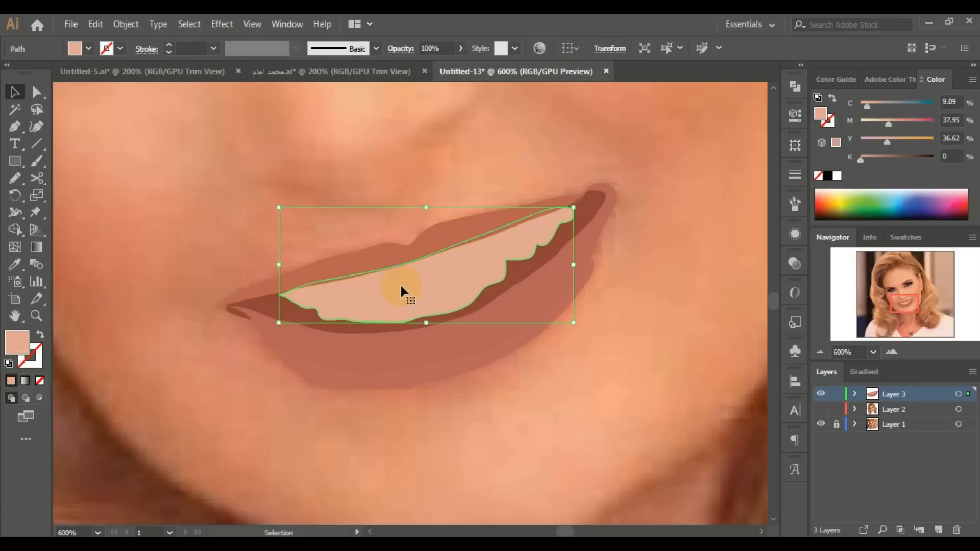
mouse_move(403, 290)
left_mouse_down()
mouse_move(406, 164)
mouse_move(383, 319)
mouse_move(409, 302)
mouse_move(400, 299)
left_mouse_up()
left_click(420, 279)
left_click(15, 264)
left_click(411, 263)
left_click(15, 93)
left_click(384, 194)
Refine the outline of the mouth opening at the left mouth corner.
left_click(237, 312)
left_click(238, 312, "ctrl")
left_click(418, 292, "ctrl")
left_click(37, 93)
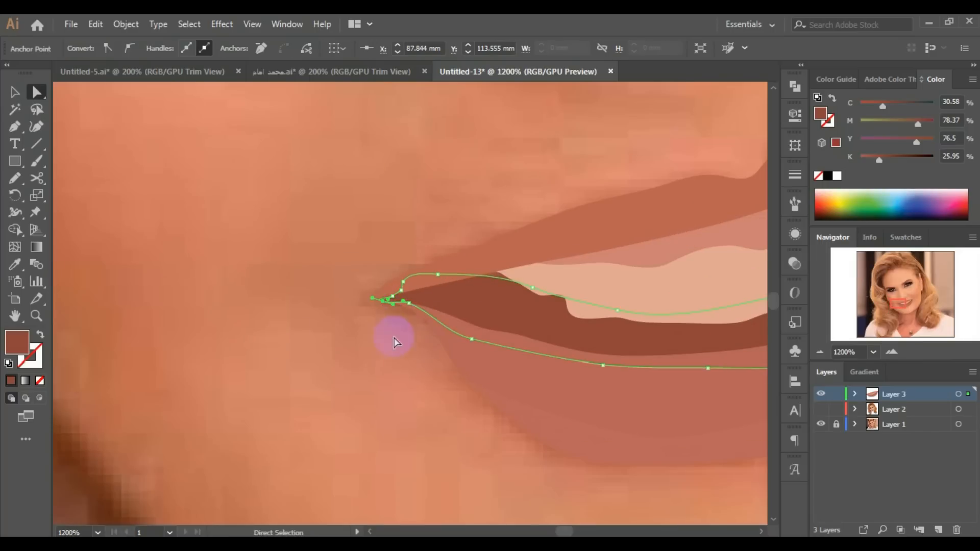
key("ctrl+0")
Darken the lower-lip shading by raising the black value of its fill.
left_click(342, 371, "ctrl")
left_click(330, 280)
left_click_drag(867, 160, 878, 161)
left_click(352, 347)
Show Layer 2 and replace its old lip, teeth and mouth-line shapes with the new mouth shapes.
key("ctrl+0")
left_click(341, 353, "ctrl")
key("ctrl+minus")
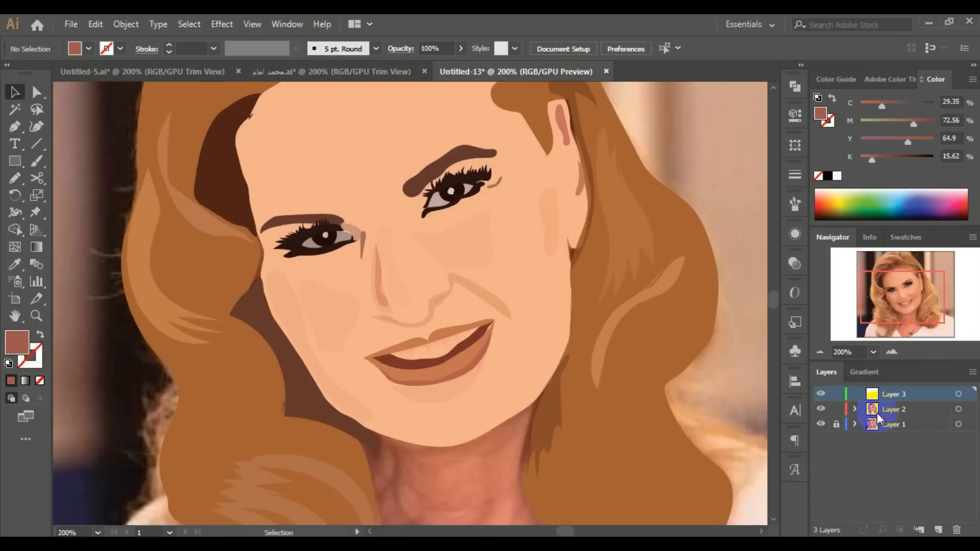
left_click(470, 390)
key("ctrl+shift+a")
left_click(458, 365)
key("ctrl+3")
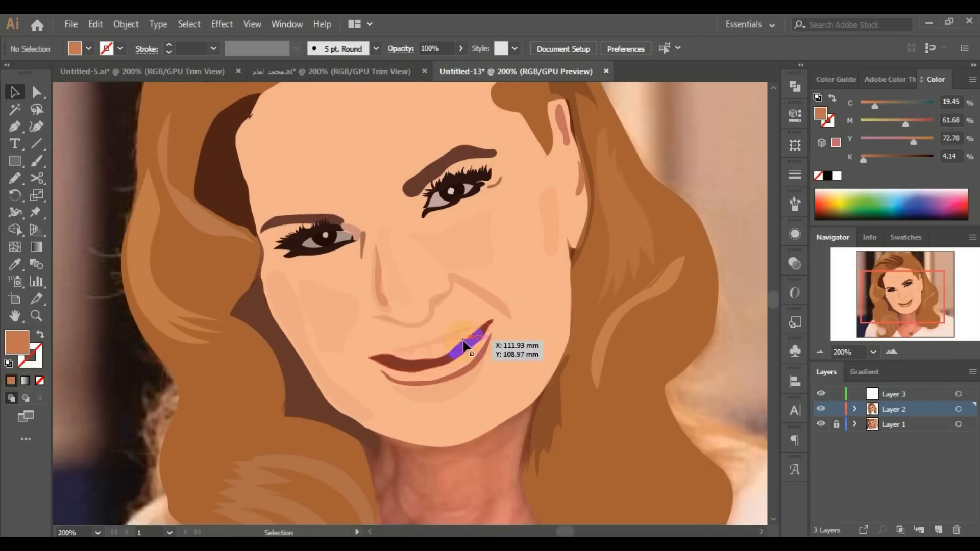
left_click(464, 347)
key("ctrl+3")
key("ctrl+alt+3")
left_click(490, 419)
Lighten the left cheek shape in HSB mode by raising its brightness and lowering its saturation.
key("ctrl+minus")
key("ctrl+minus")
left_click(369, 248, "ctrl")
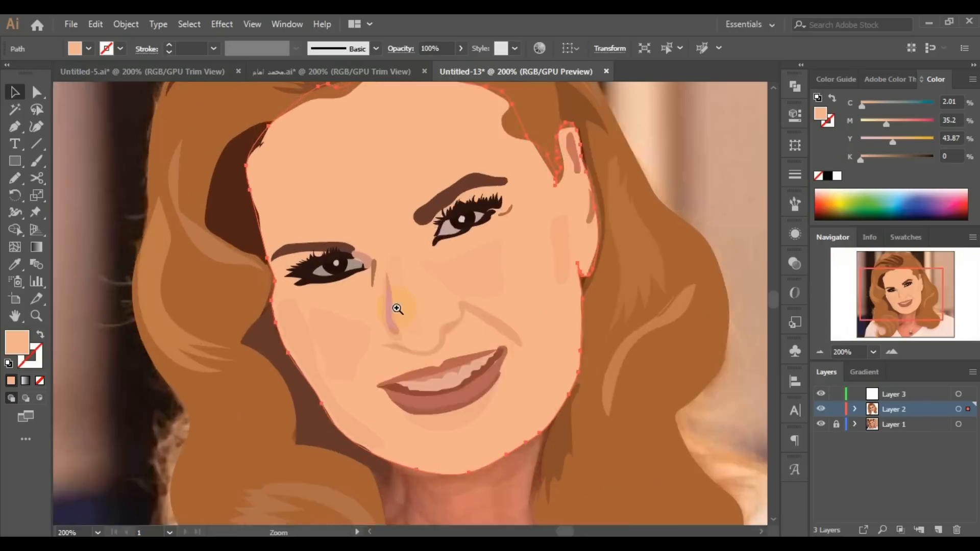
left_click(393, 308, "ctrl")
left_click(319, 347)
left_click(898, 192)
key("ctrl+z")
left_click(973, 79)
left_click(914, 145)
left_click_drag(928, 153, 934, 153)
left_click_drag(893, 130, 880, 130)
Darken the shadow shape under the lower lip by lowering its brightness, and clear the selection.
left_click(254, 327)
left_click(554, 324)
left_click(485, 475)
left_click_drag(923, 153, 912, 153)
left_click(584, 274)
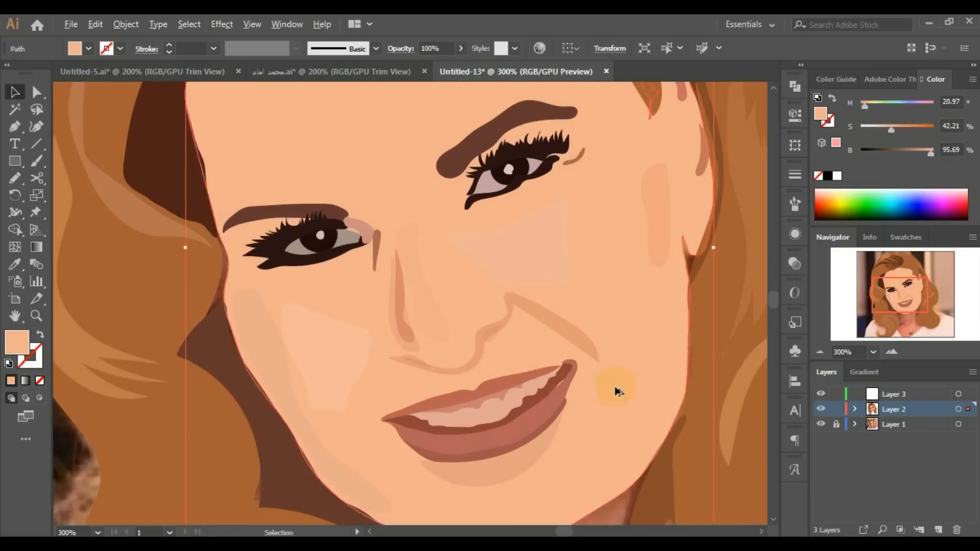
scroll(615, 386, "down", 1)
left_click(159, 291)
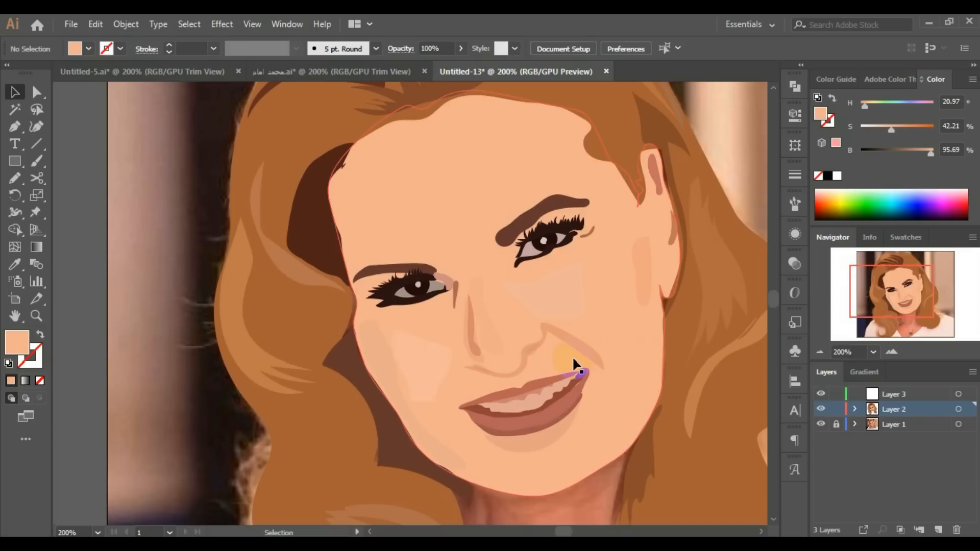
Compare the whole vector portrait with the source photo by hiding Layer 2 and showing it again.
scroll(573, 359, "down", 2)
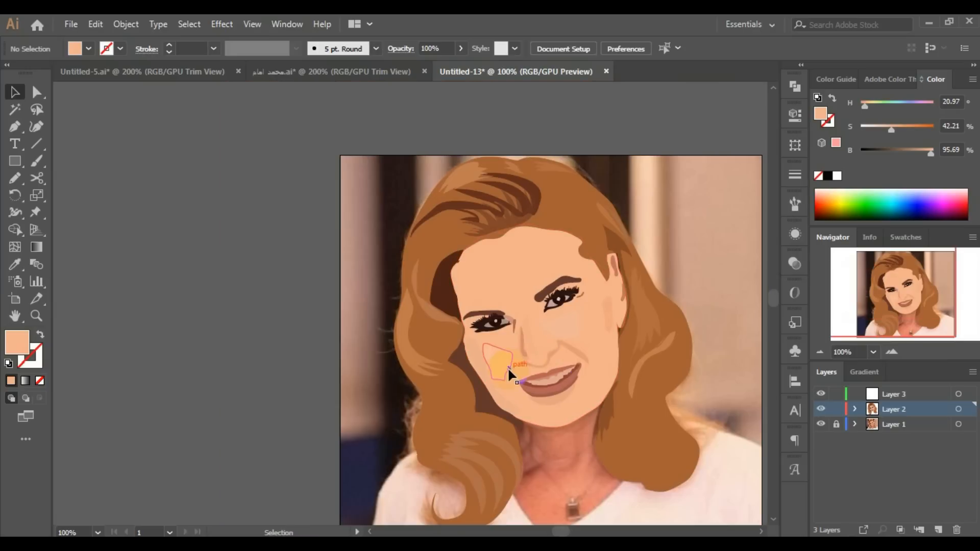
left_click(521, 230)
left_click_drag(429, 393, 450, 262)
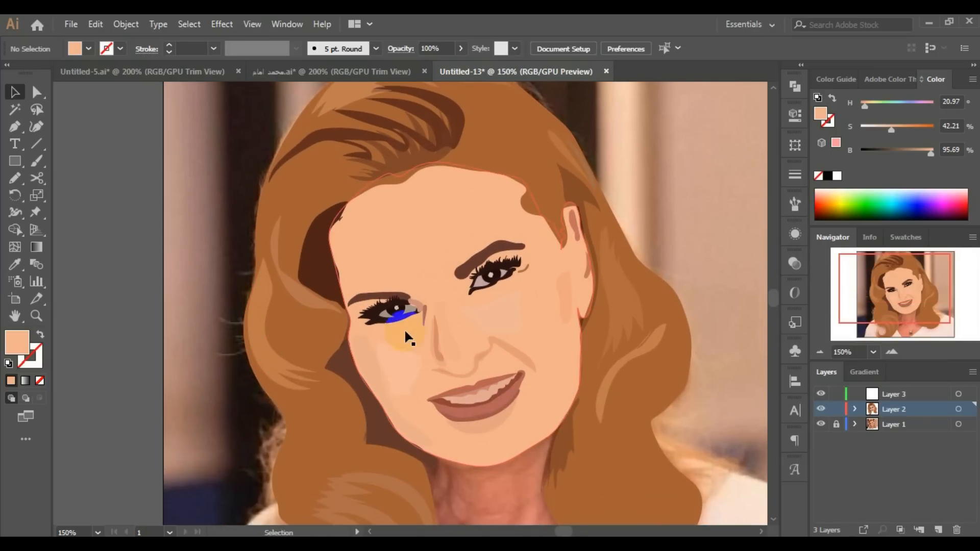
left_click(821, 408)
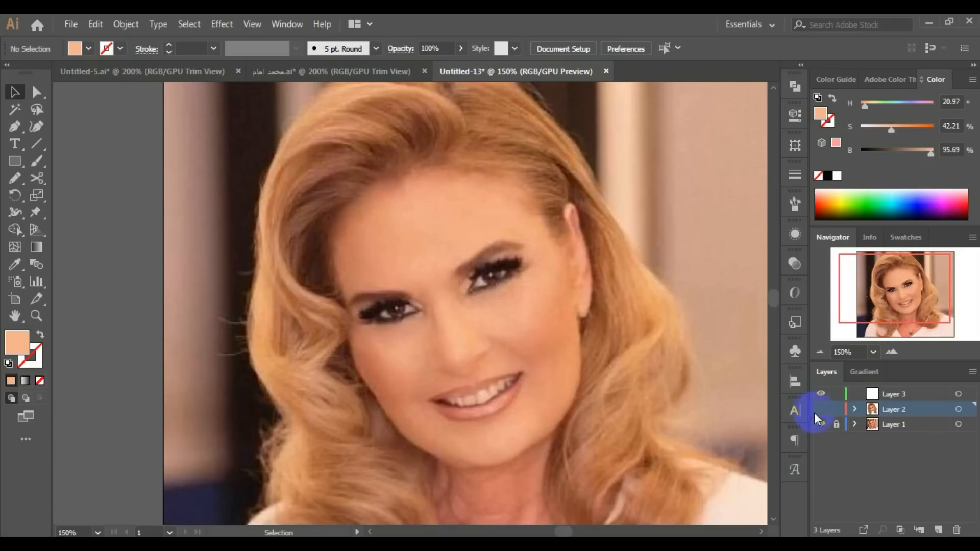
scroll(375, 173, "up", 2)
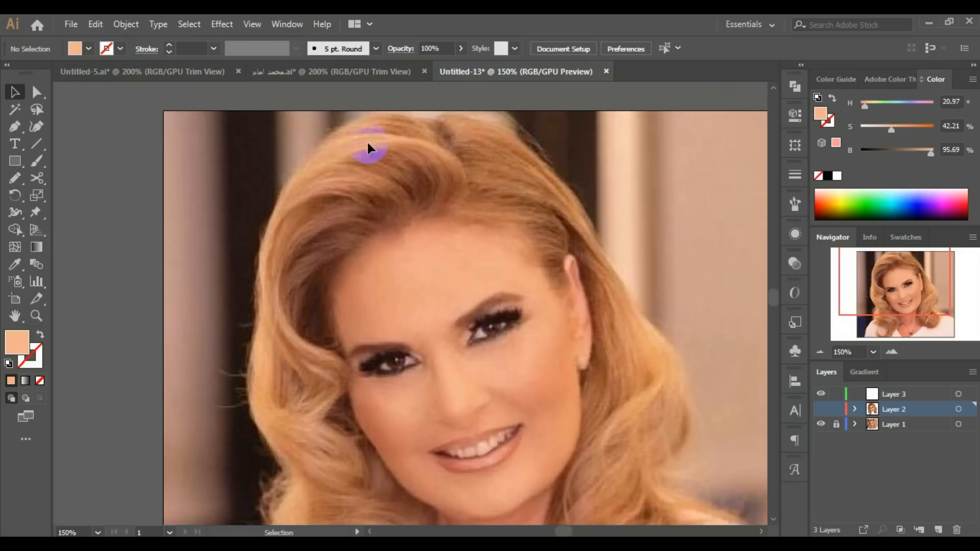
scroll(329, 363, "down", 6)
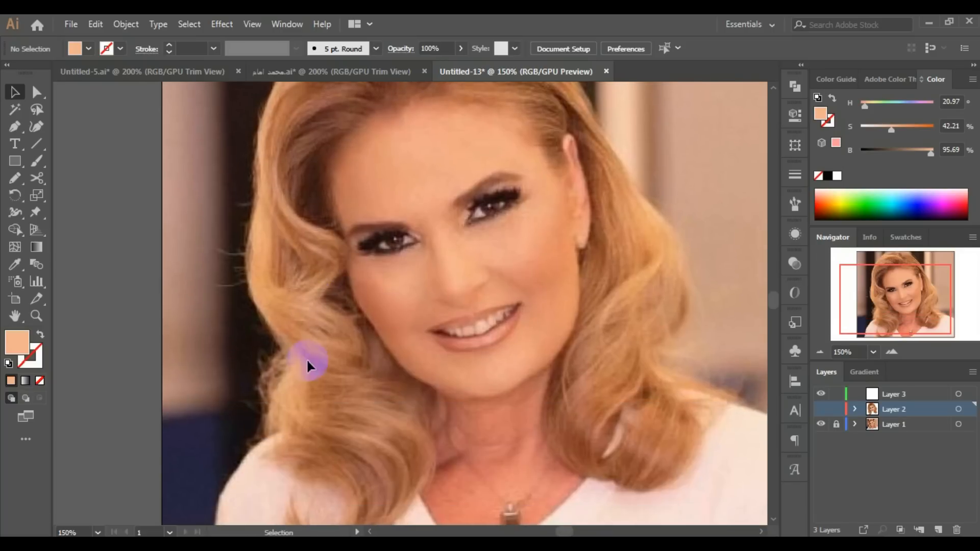
scroll(469, 338, "up", 4)
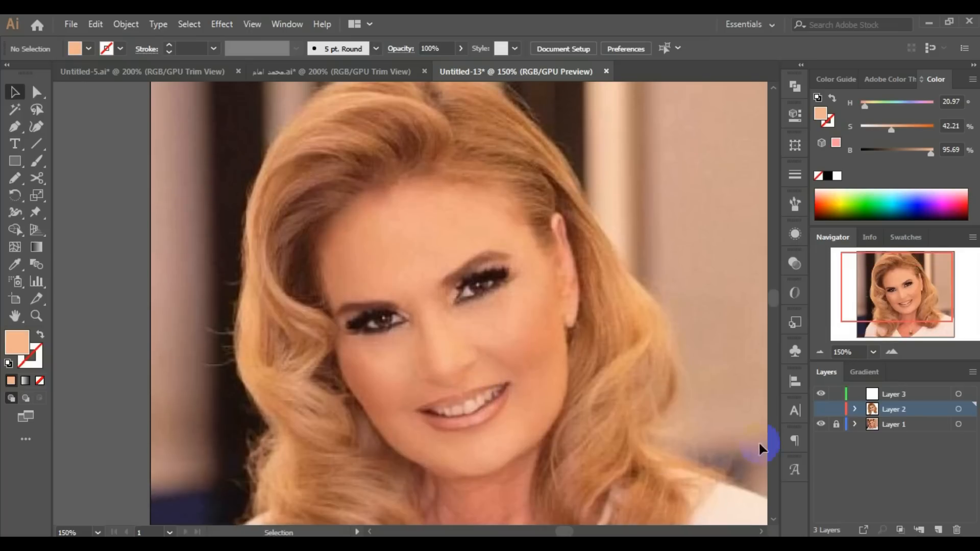
left_click(834, 411)
left_click(821, 409)
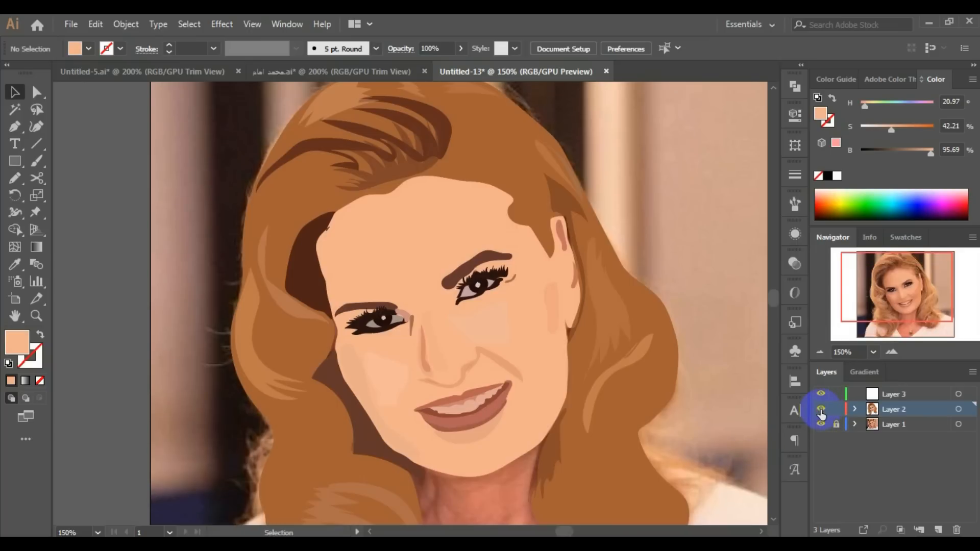
scroll(192, 381, "down", 3)
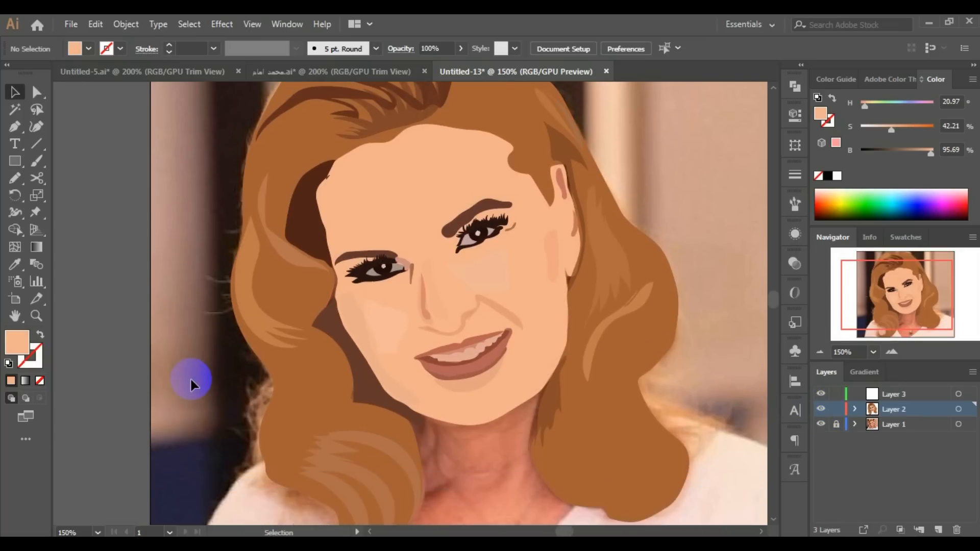